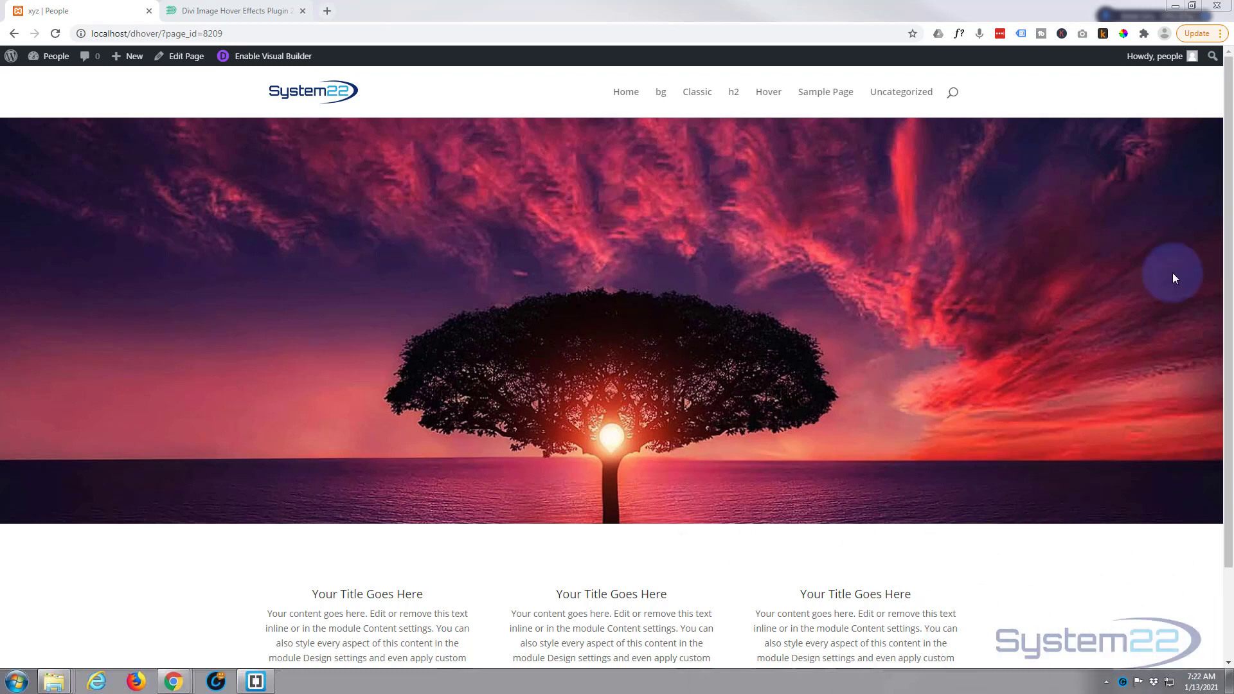
# View the Divi Image Hover product page on the Divizoom site and return to the People page.
pyautogui.moveTo(583, 273)
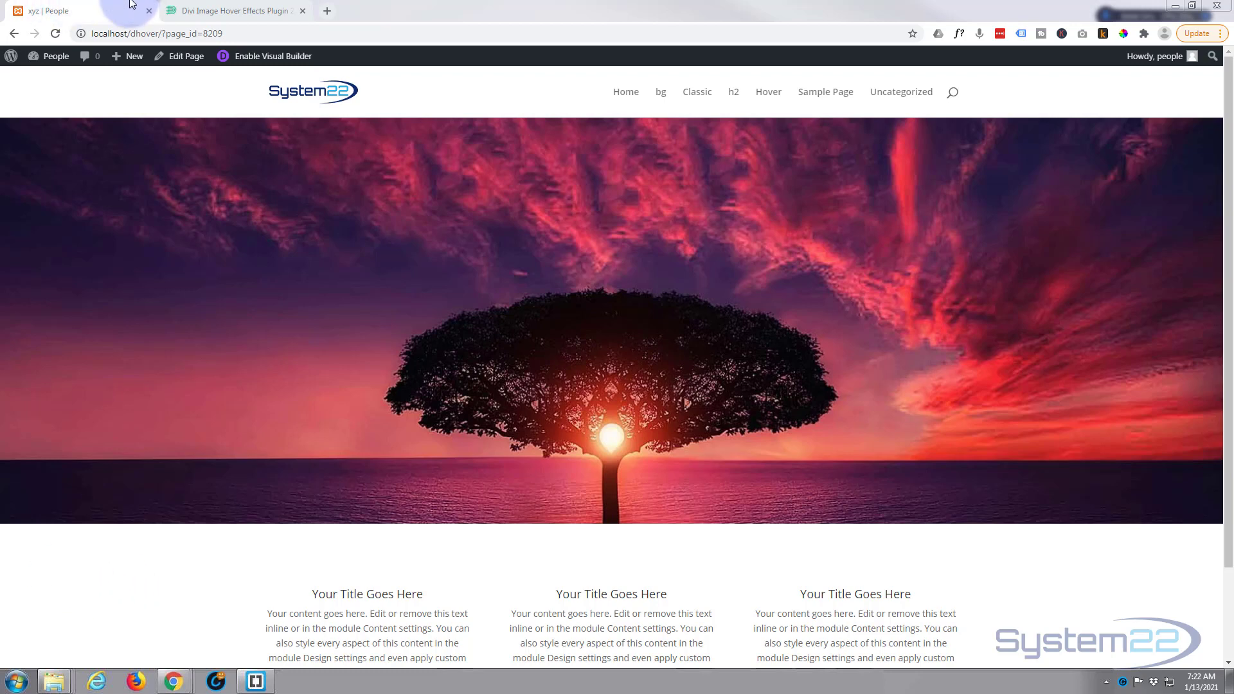
pyautogui.click(226, 13)
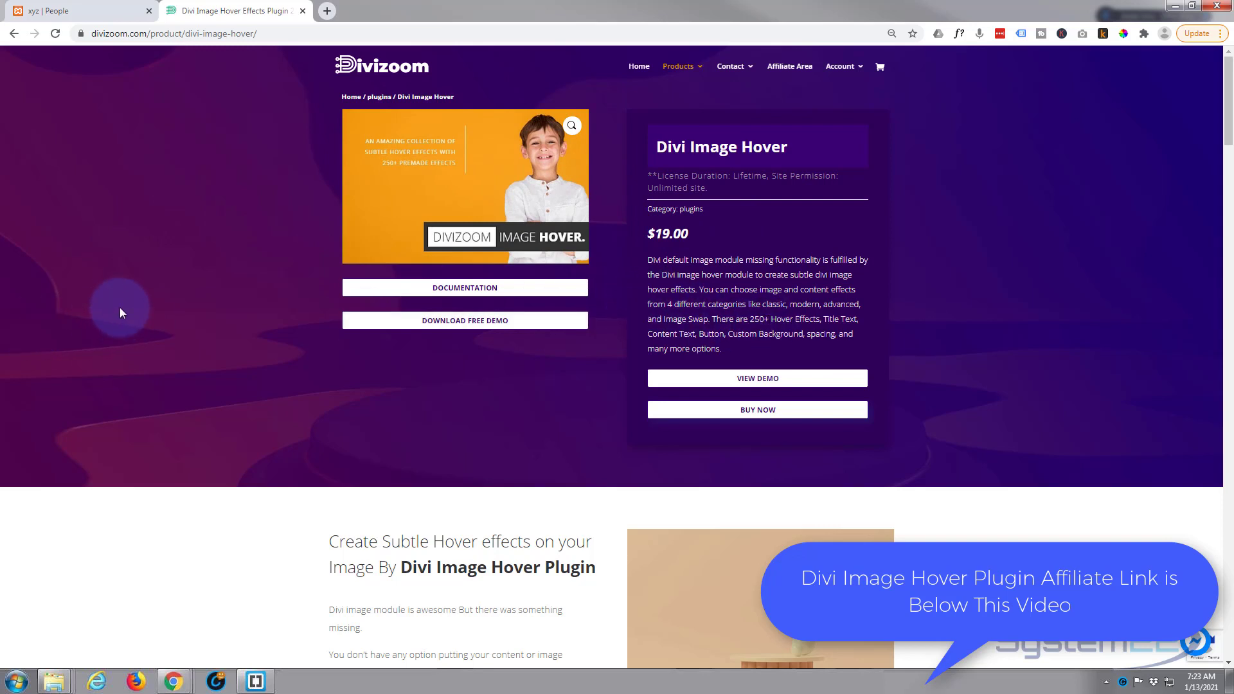
pyautogui.click(106, 11)
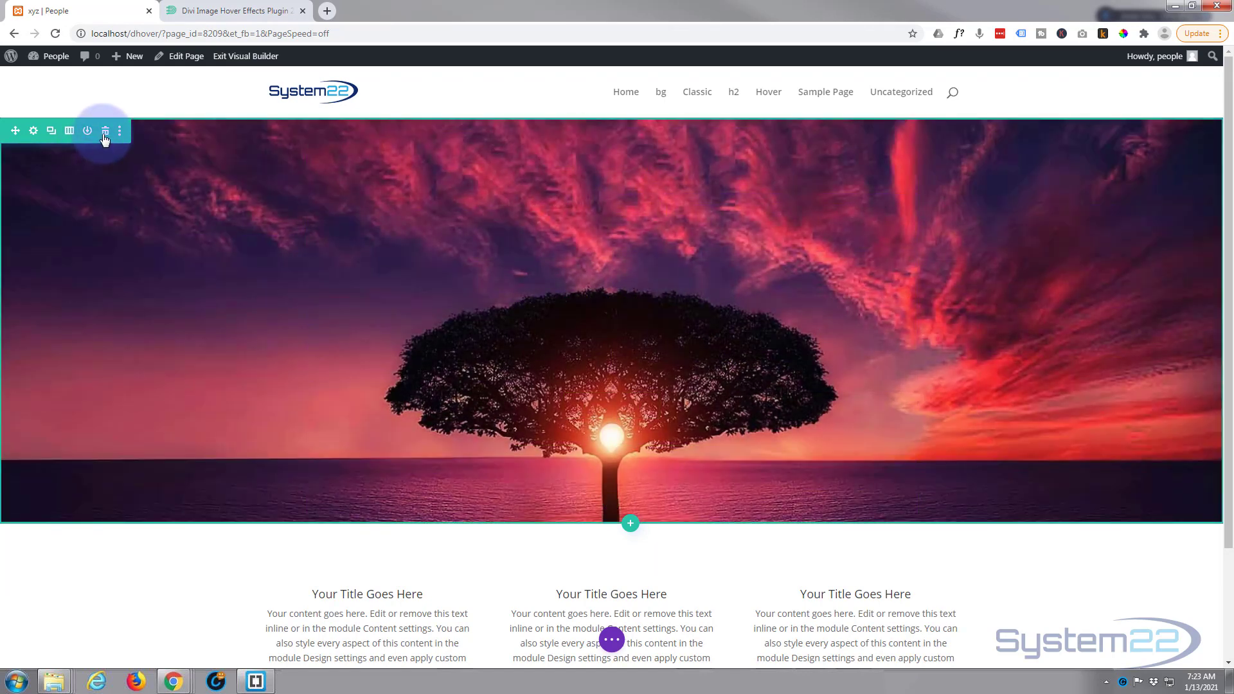
# Delete the full-width tree image row and insert a single-column row below the three-column text row.
pyautogui.click(105, 136)
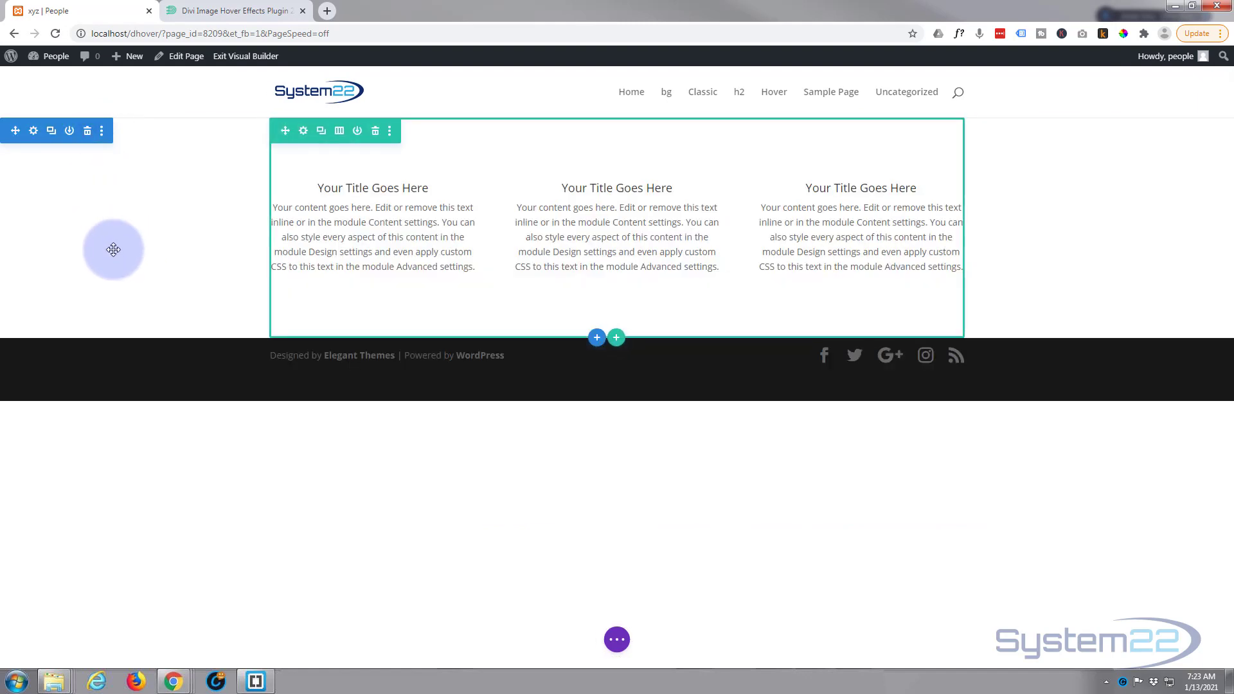
pyautogui.click(619, 339)
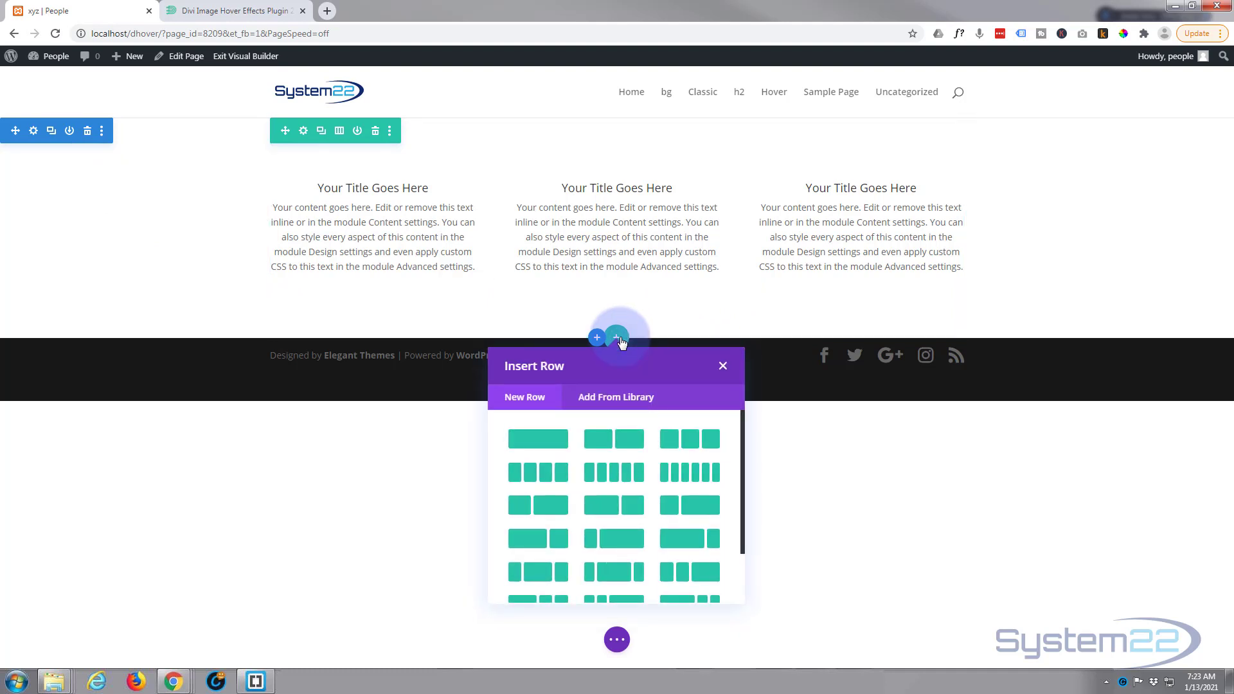
pyautogui.click(534, 443)
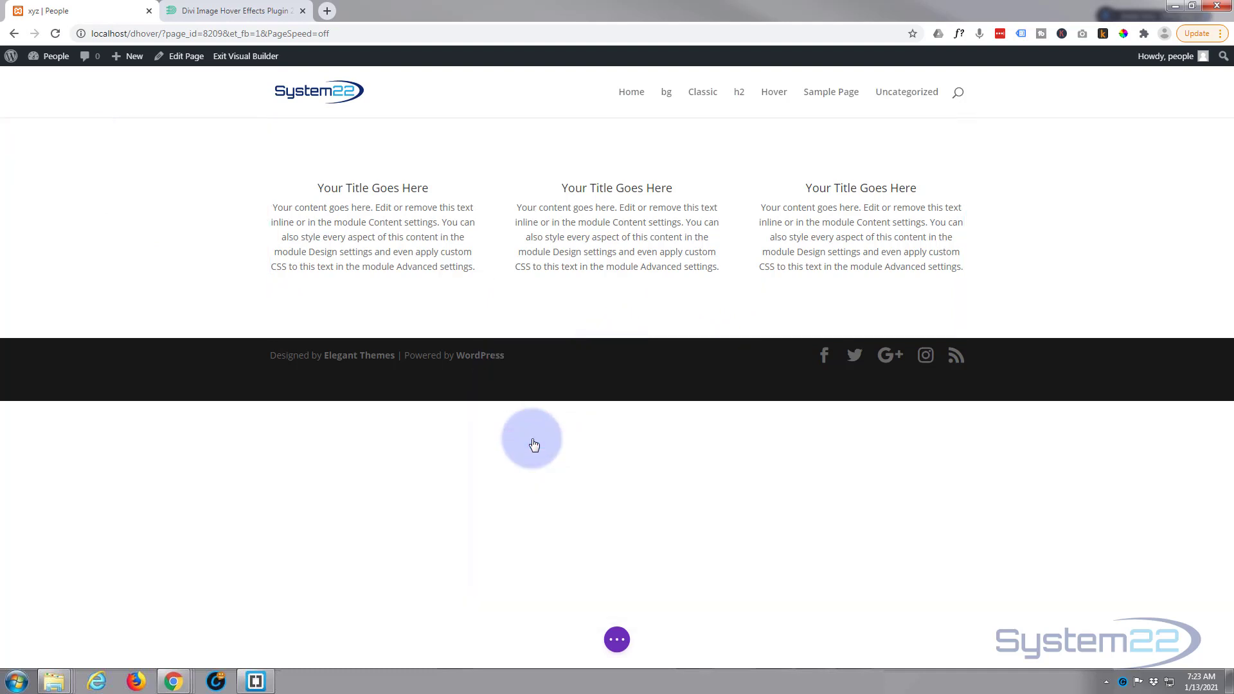
# Find the Divi Image Hover module, add it to the new row, and save it with its default settings.
pyautogui.scroll(-3, 567, 230)
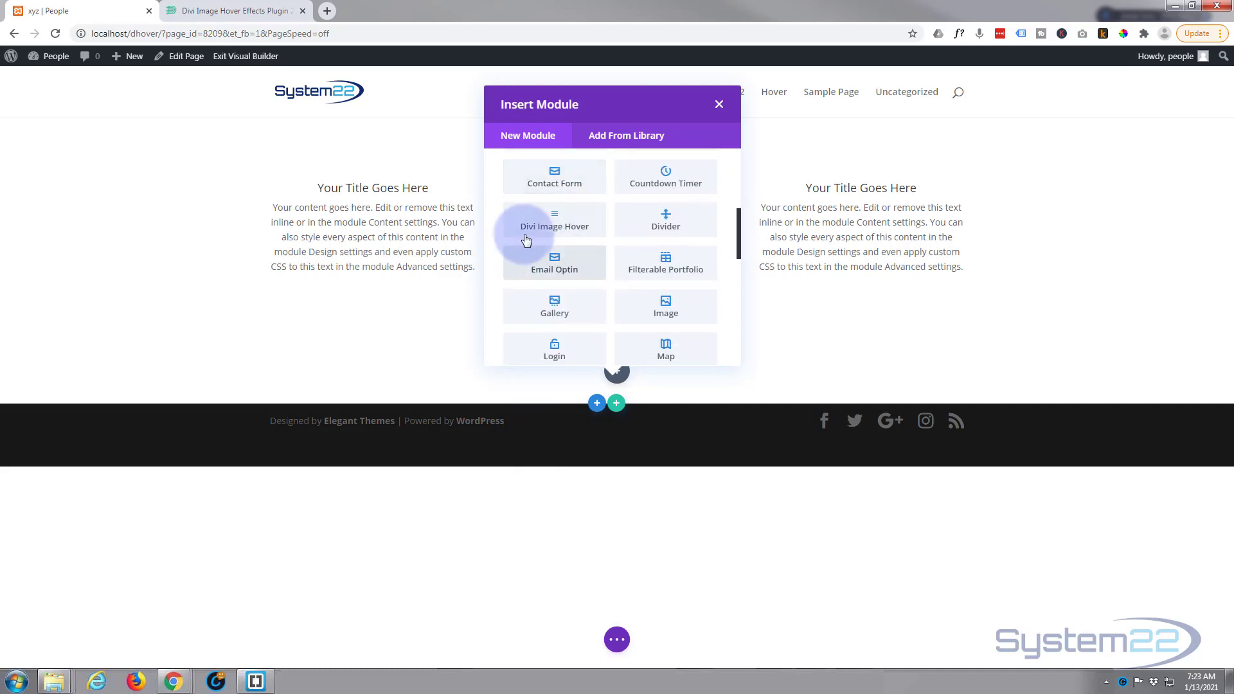
pyautogui.scroll(3, 565, 327)
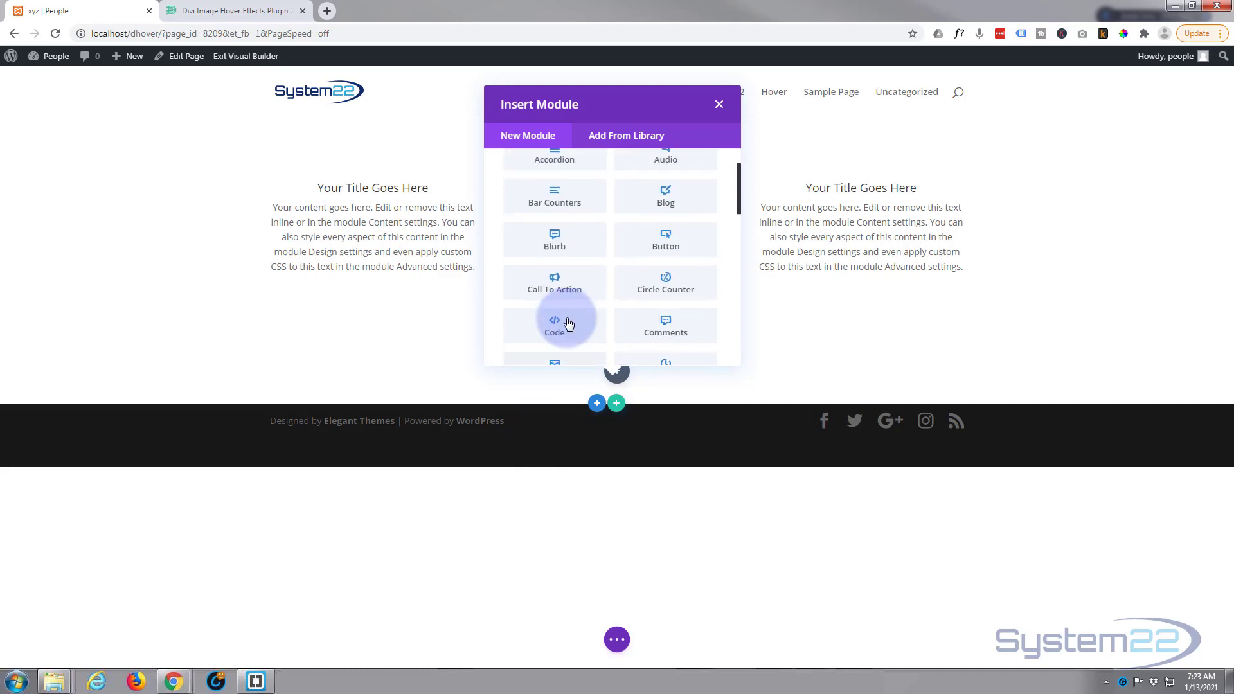
pyautogui.scroll(-3, 634, 325)
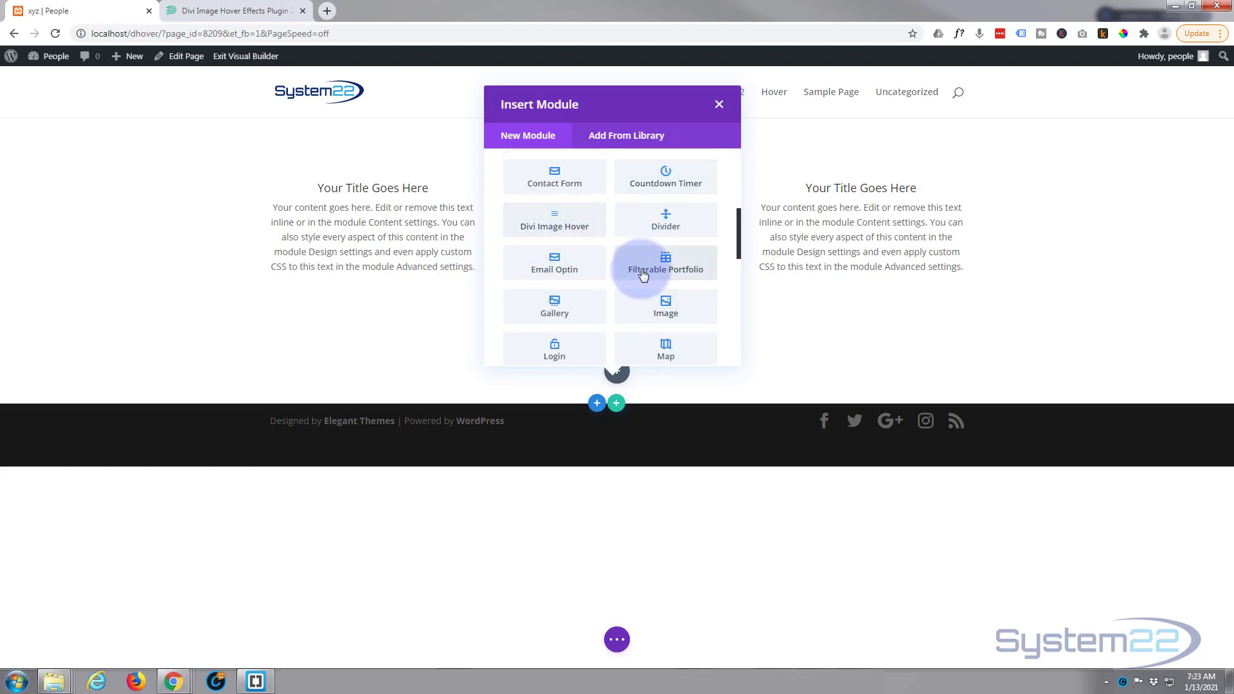
pyautogui.scroll(-3, 641, 271)
pyautogui.scroll(-3, 641, 273)
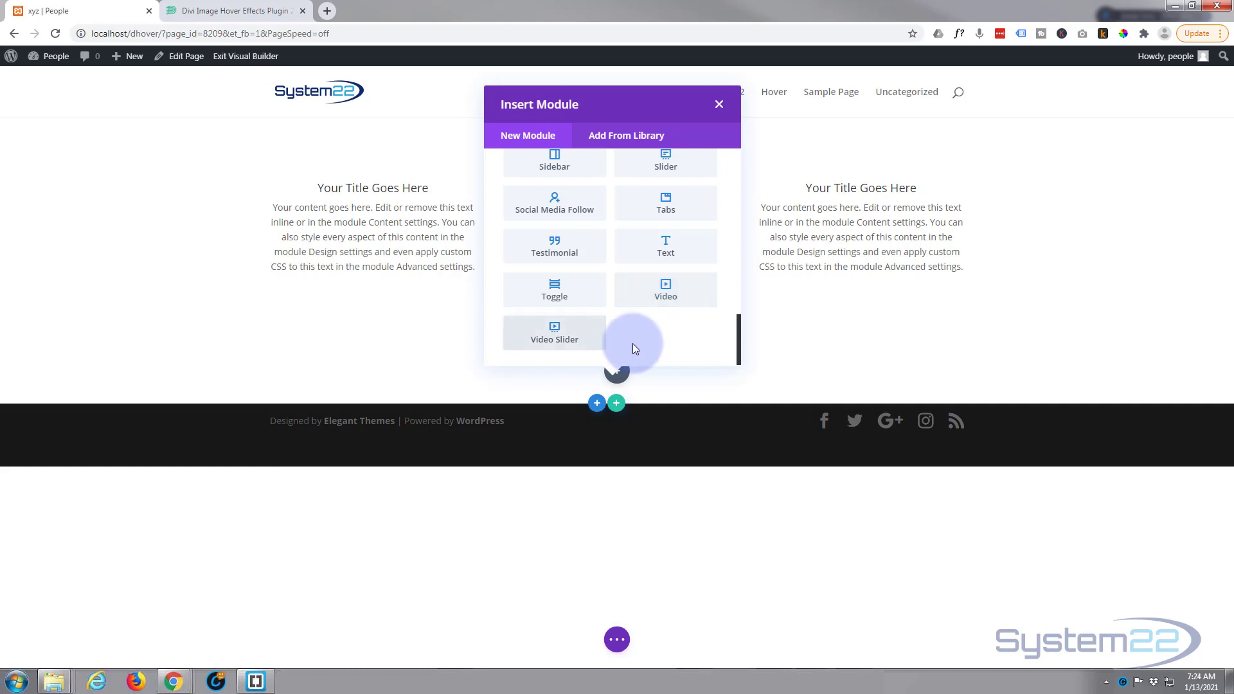
pyautogui.scroll(10, 627, 324)
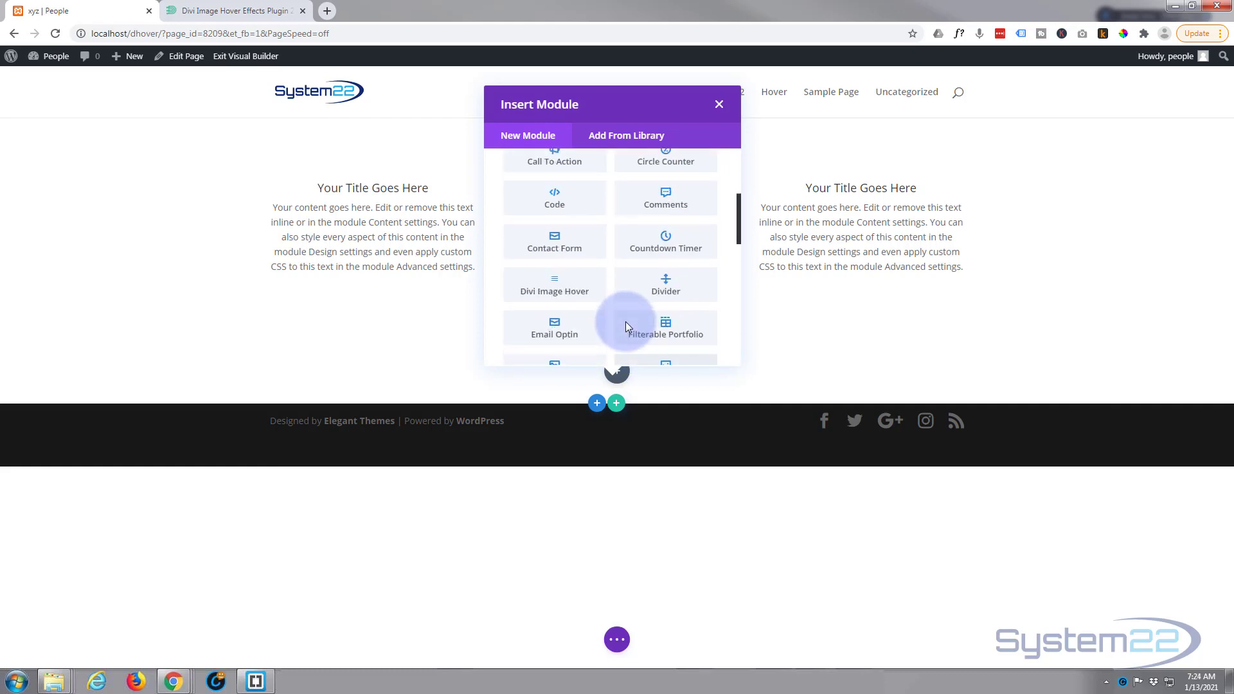
pyautogui.scroll(-5, 629, 328)
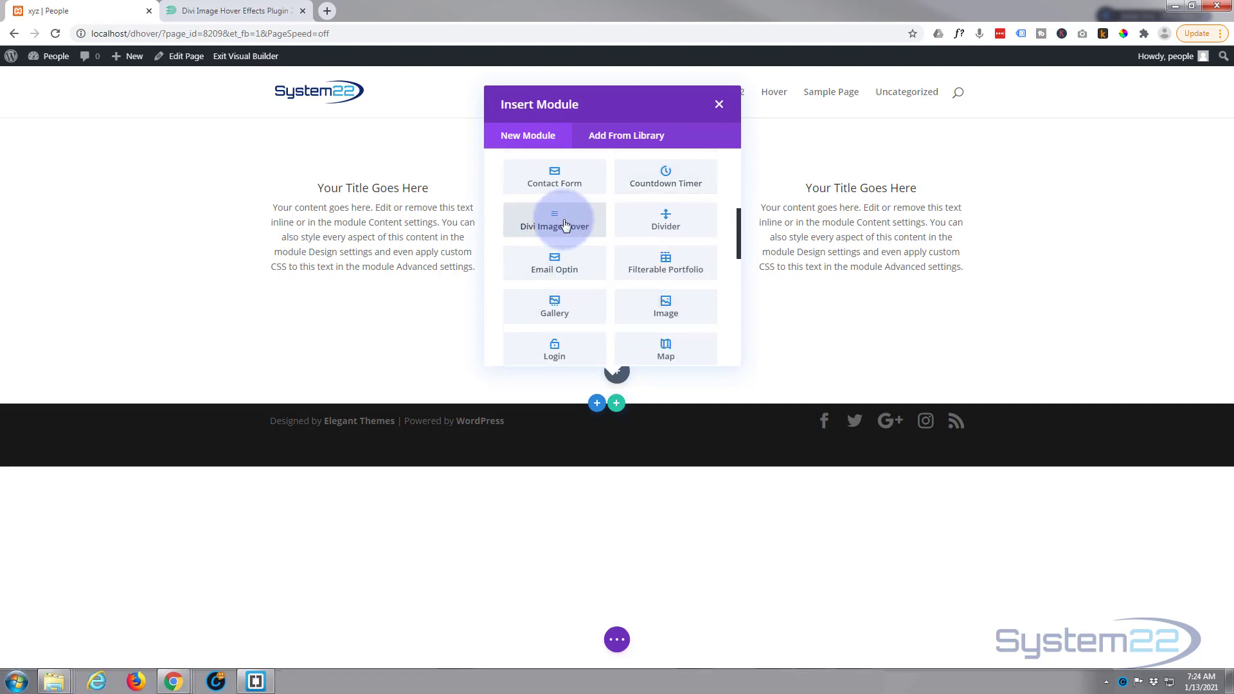
pyautogui.click(558, 227)
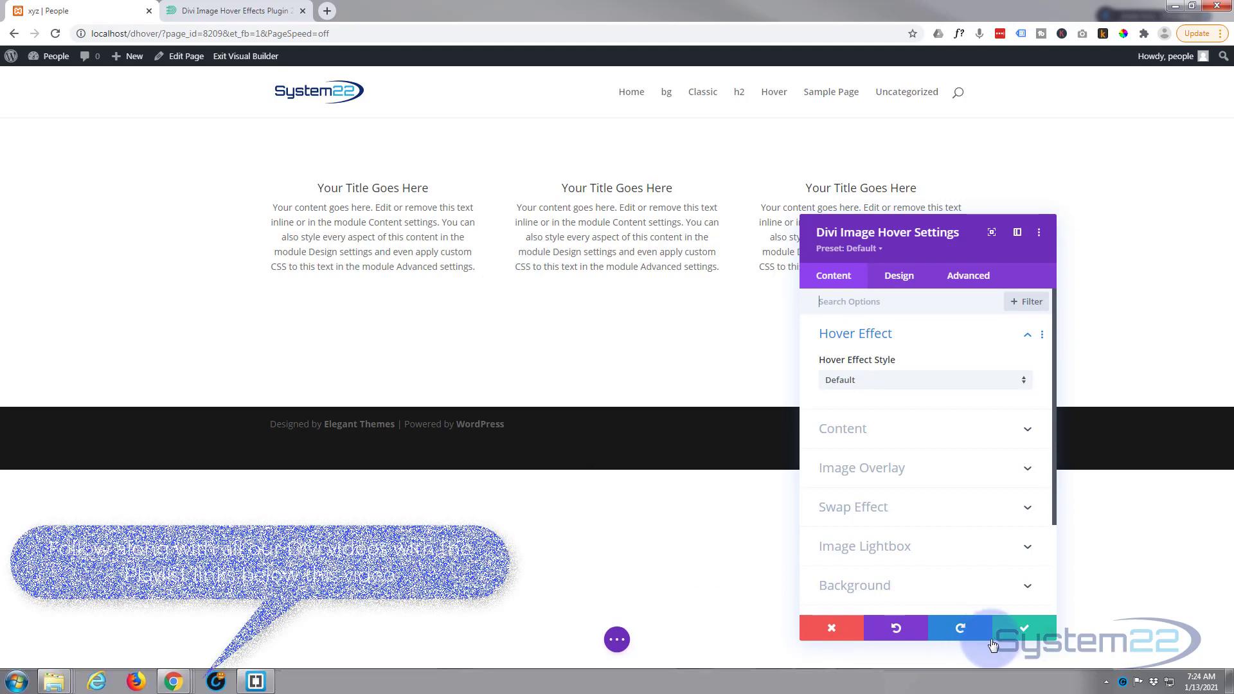
pyautogui.click(1021, 629)
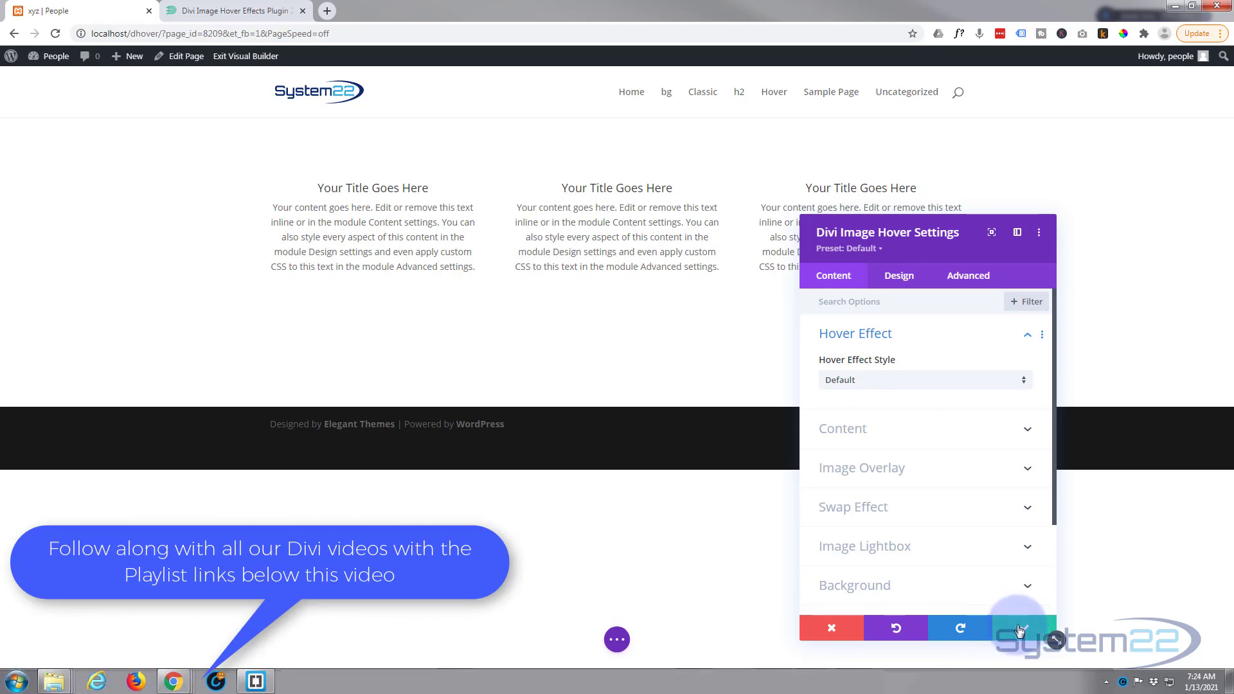
# Move the new row above the three-column text row and open the settings of its Divi Image Hover module.
pyautogui.moveTo(378, 341)
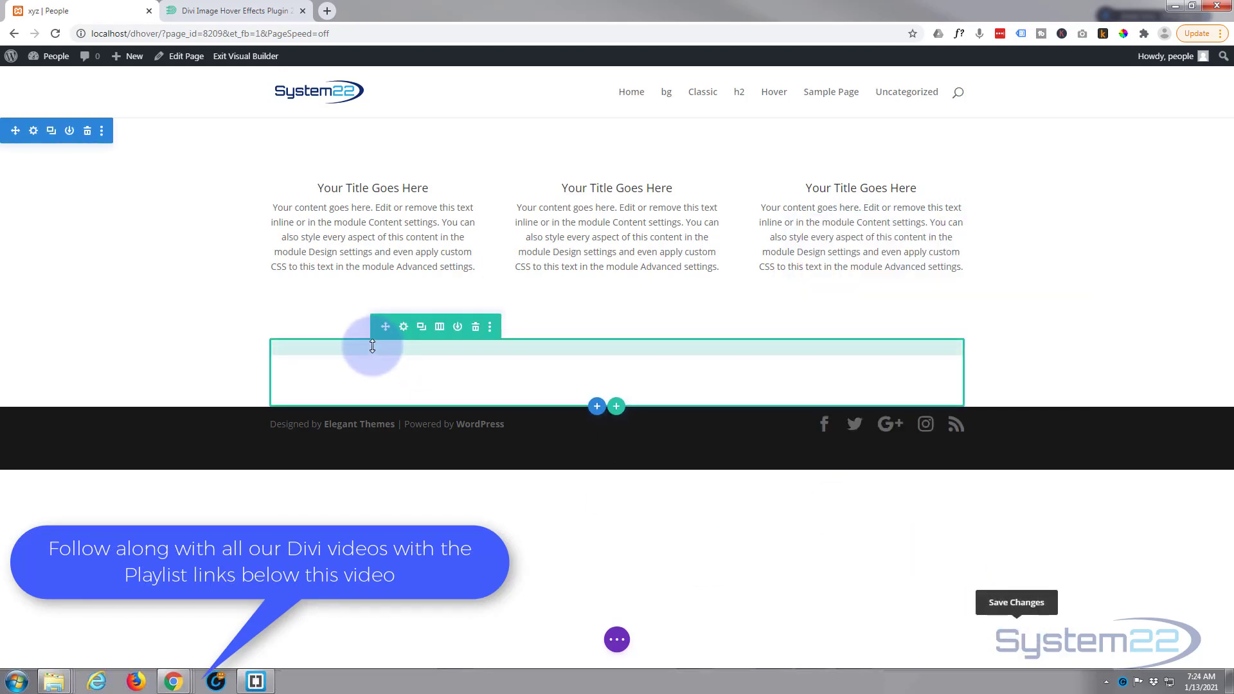
pyautogui.moveTo(385, 332); pyautogui.dragTo(398, 137)
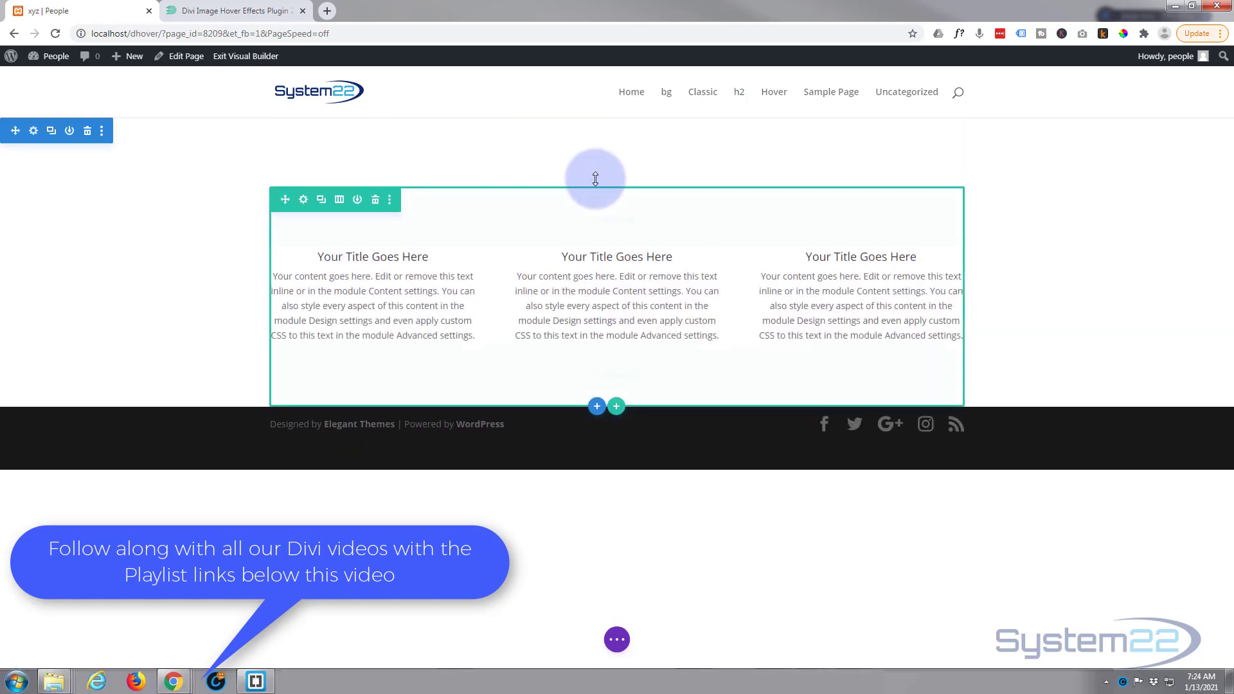
pyautogui.click(594, 169)
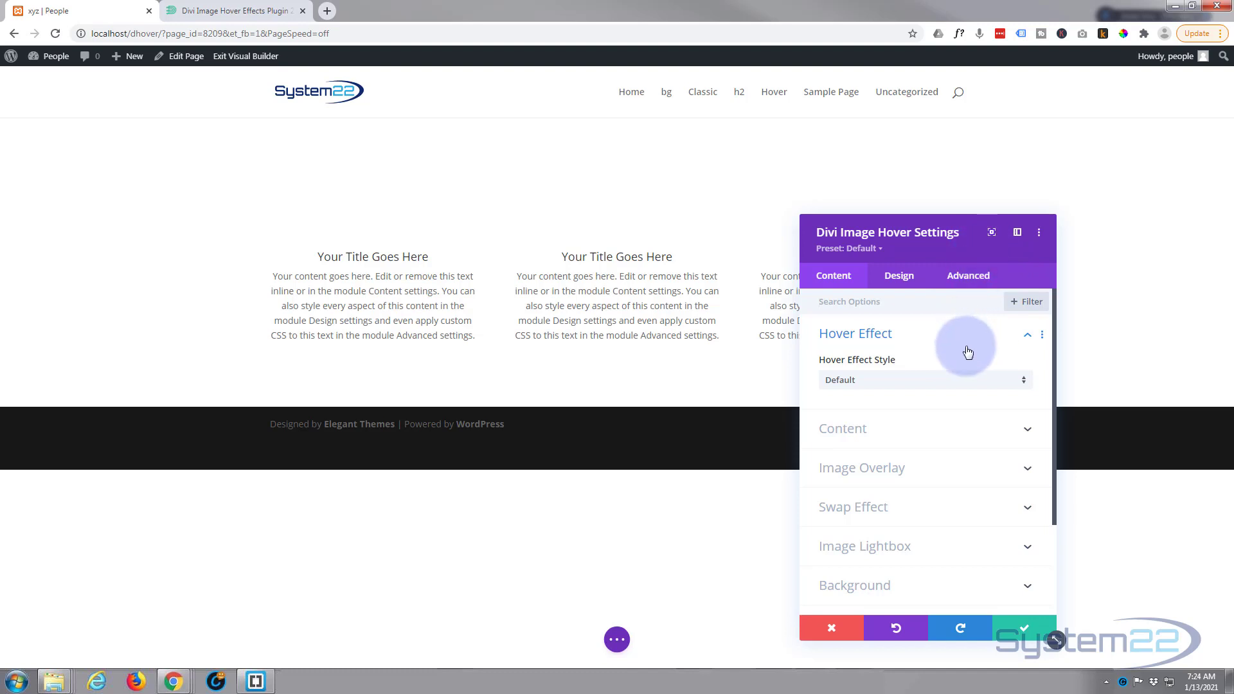
# Set the module's hover effect style to Advanced and its advanced hover style to Strip Shutter Right.
pyautogui.click(934, 385)
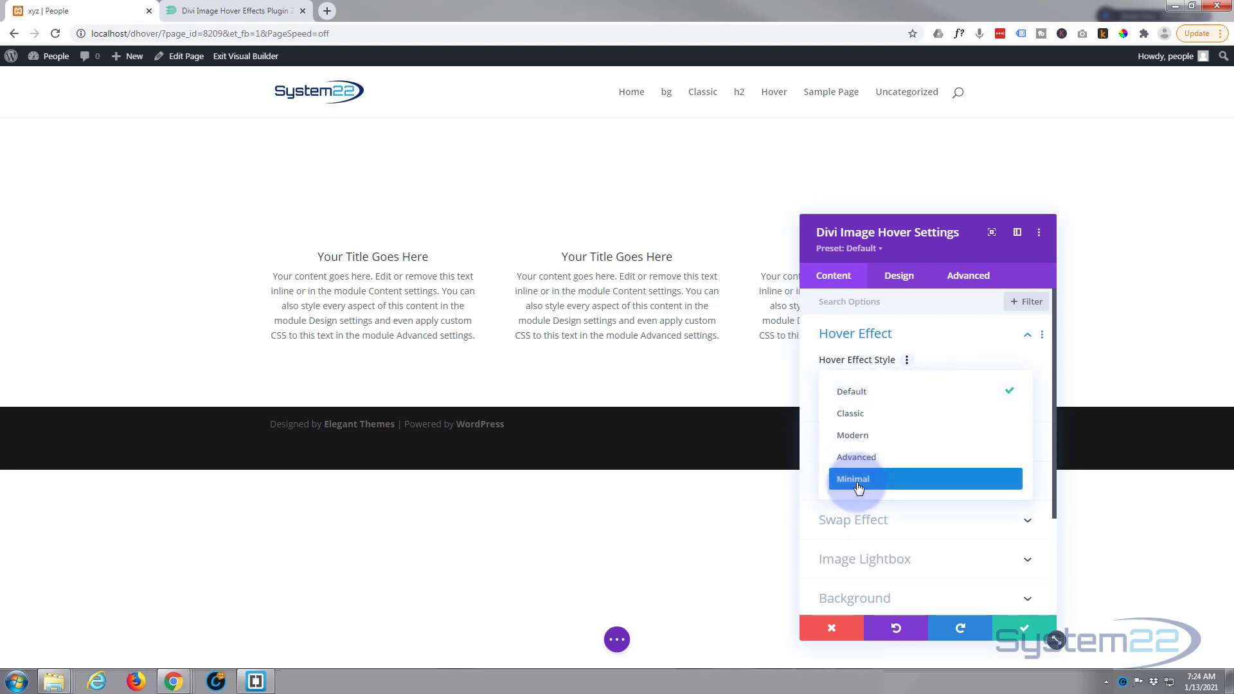
pyautogui.click(883, 459)
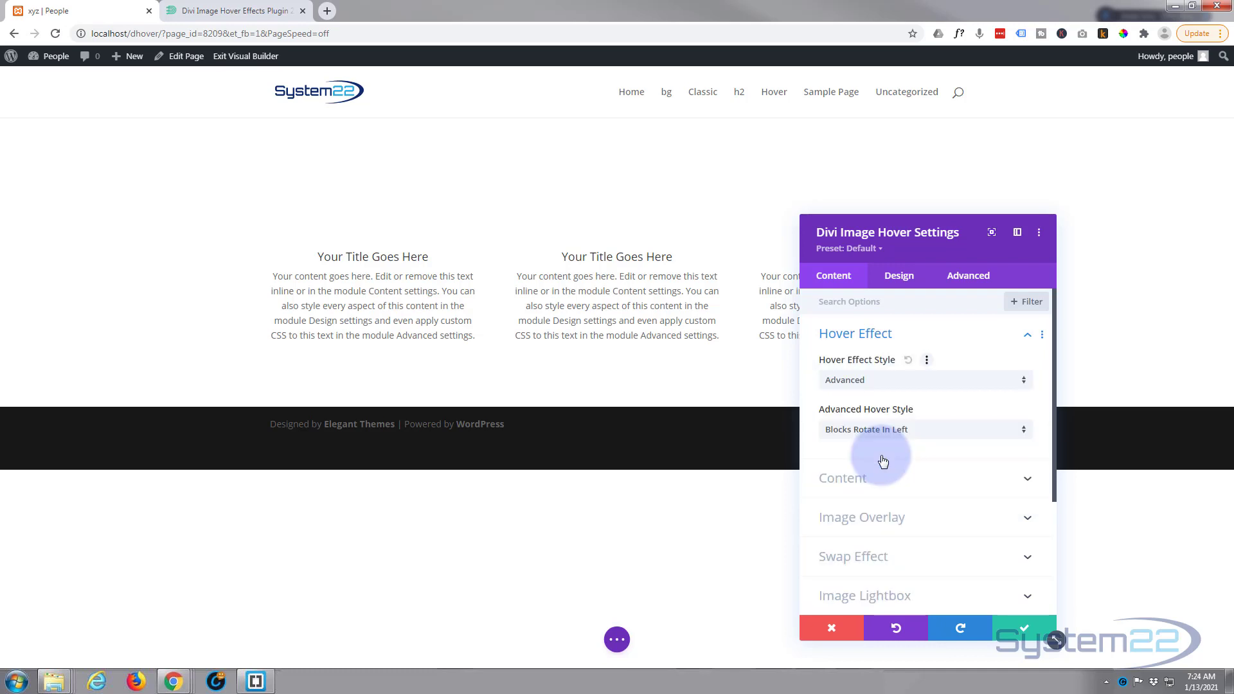
pyautogui.click(940, 433)
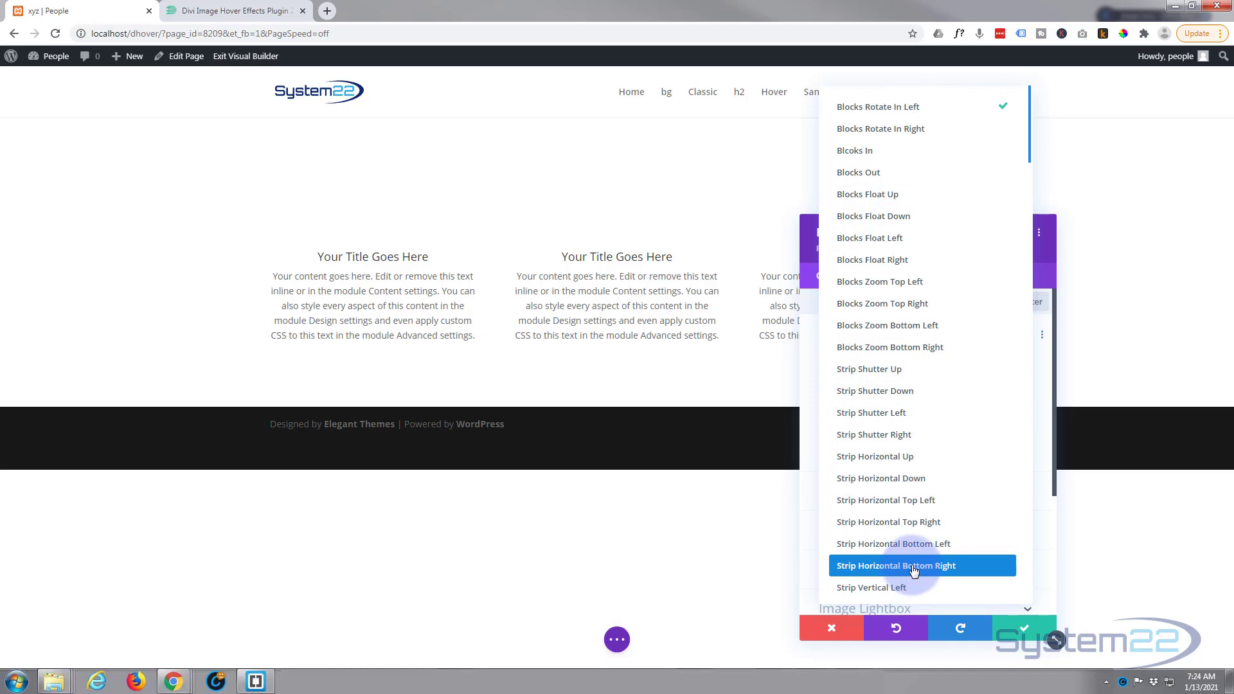
pyautogui.click(872, 443)
pyautogui.moveTo(920, 232); pyautogui.dragTo(871, 88)
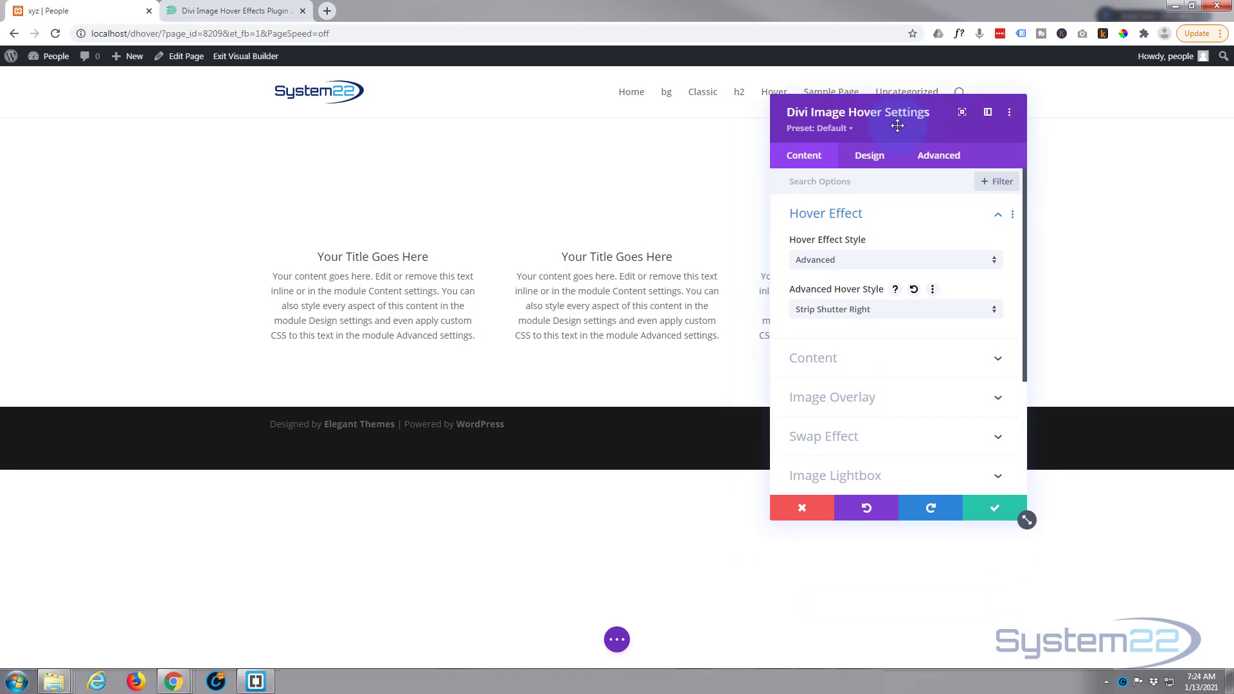
# Add the tree sunset picture pexels-pixabay-36717.jpg from the media library as the module's image.
pyautogui.click(906, 363)
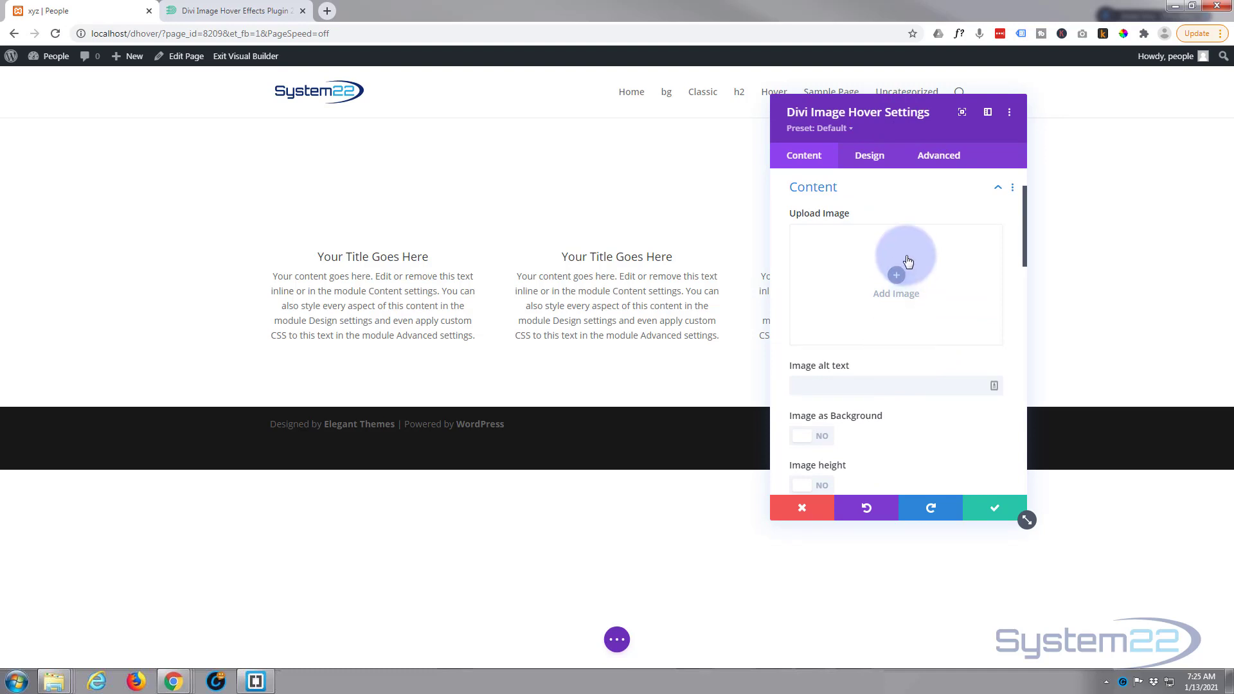
pyautogui.click(897, 277)
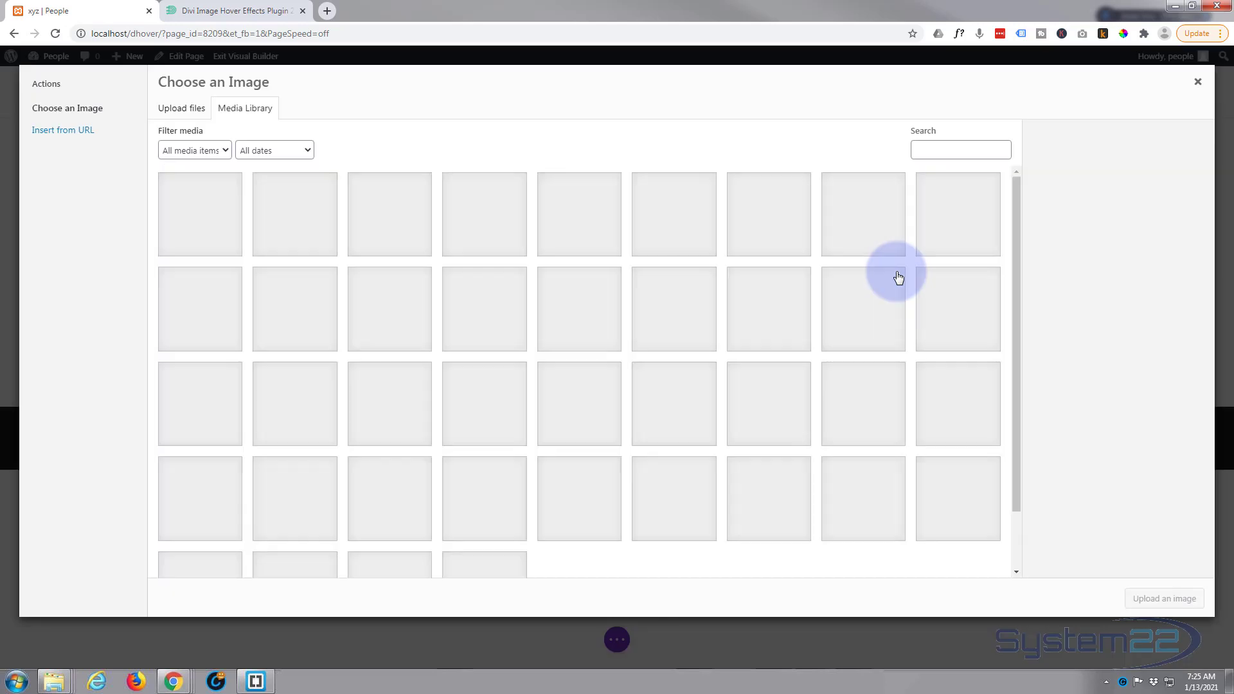
pyautogui.click(215, 217)
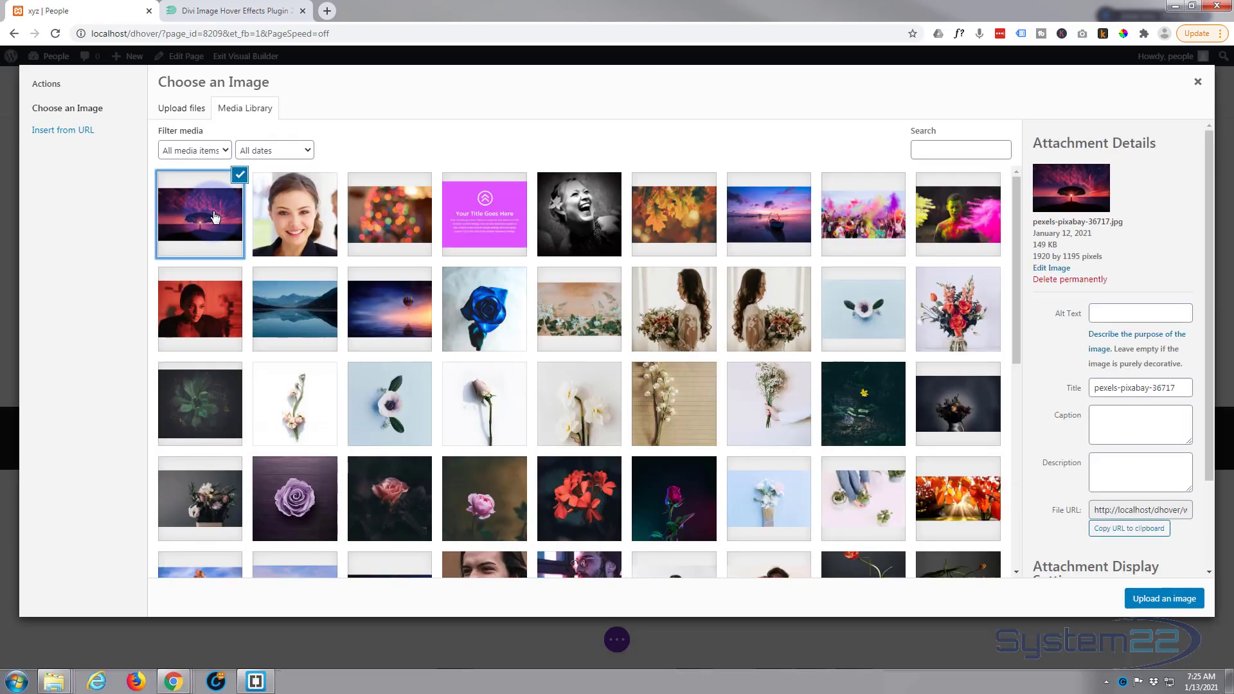
pyautogui.click(1157, 598)
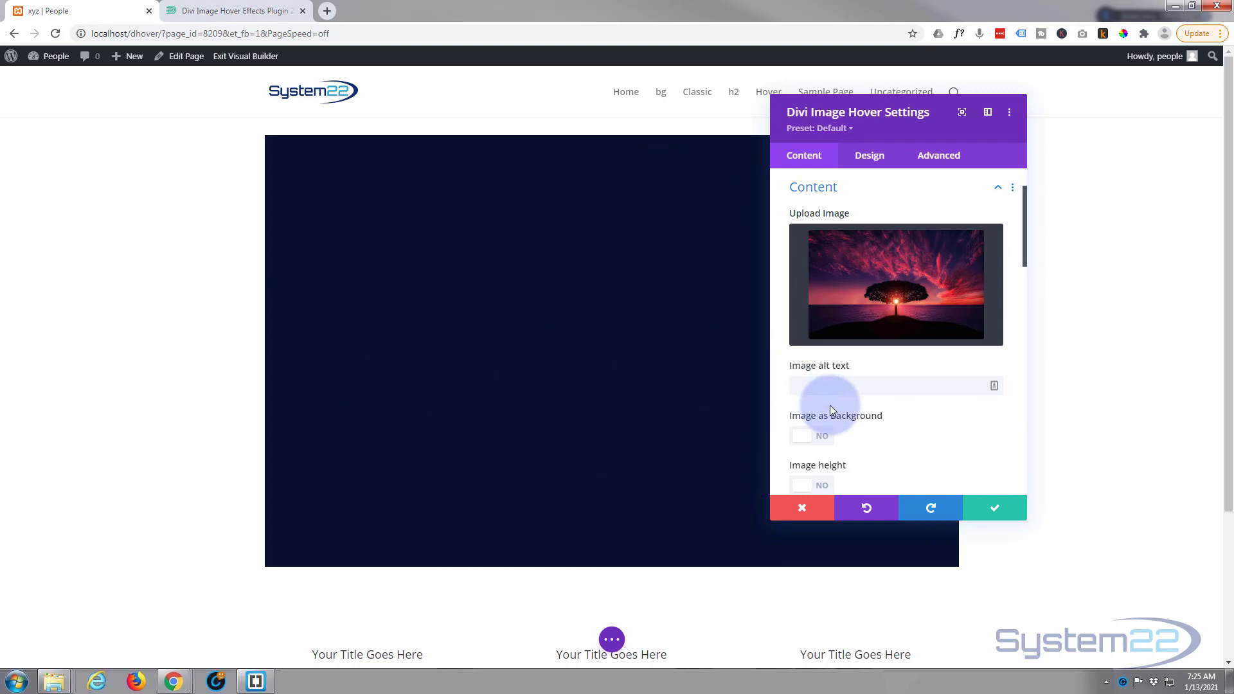
# Try the Blocks Float Right advanced hover style on the tree image.
pyautogui.scroll(1, 880, 412)
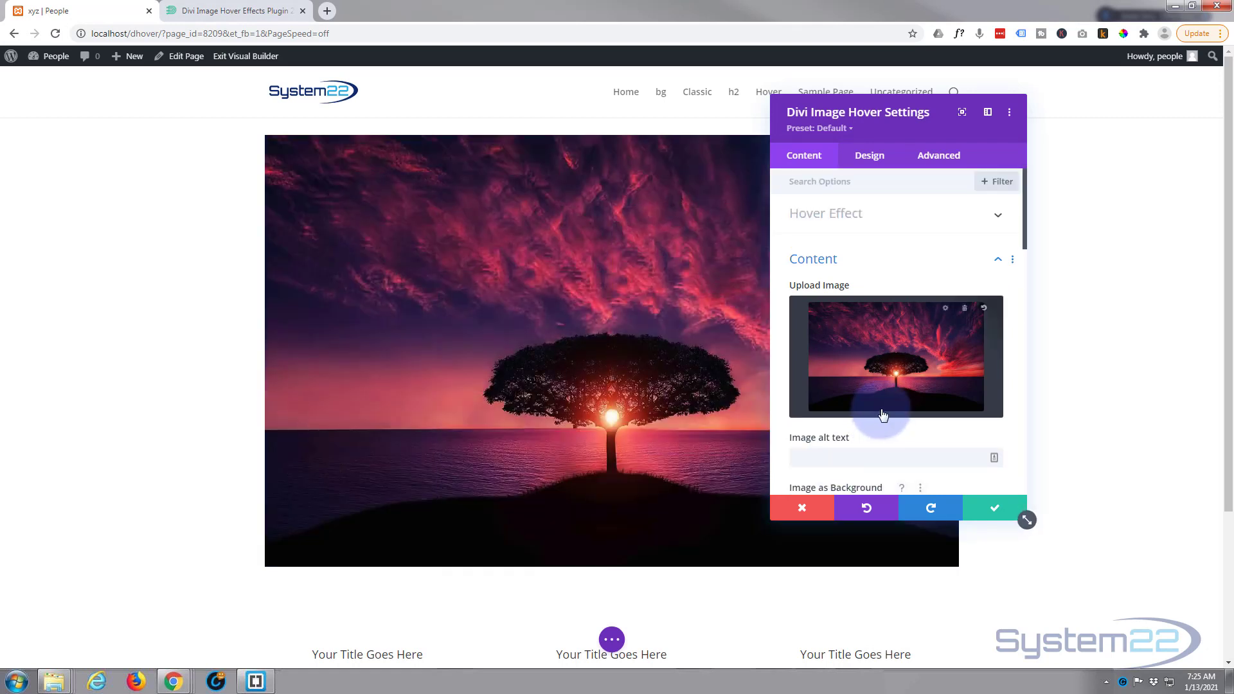
pyautogui.click(880, 225)
pyautogui.click(893, 312)
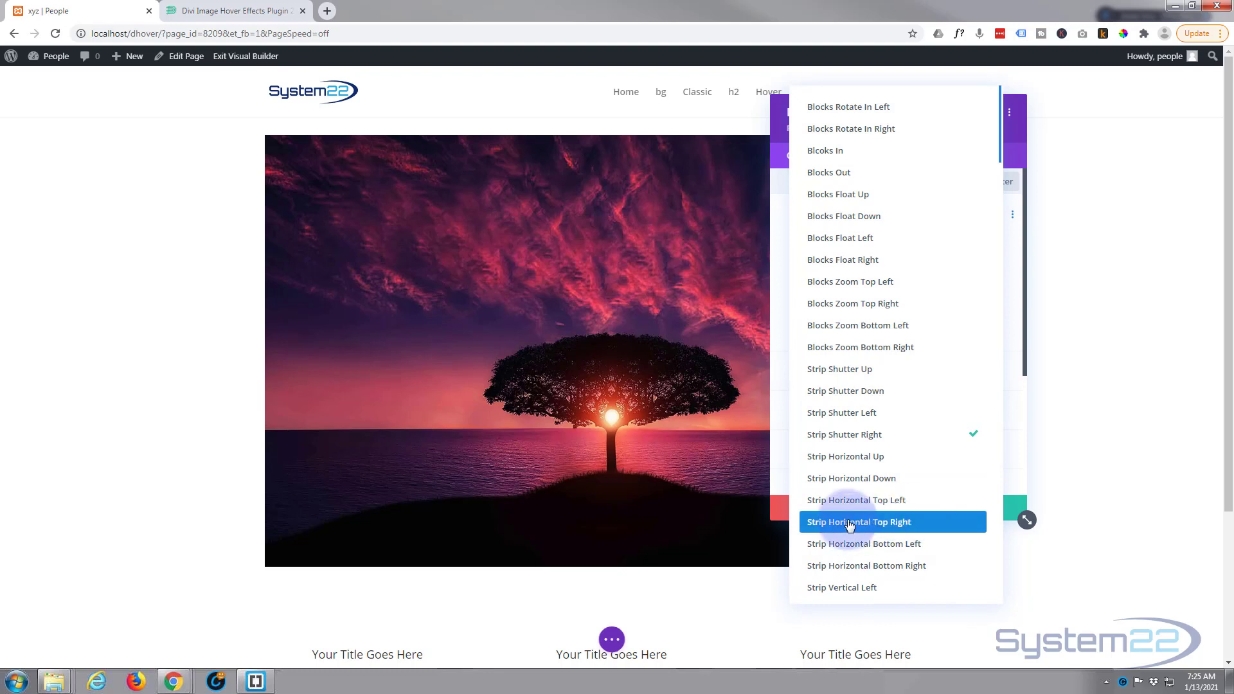
pyautogui.click(822, 265)
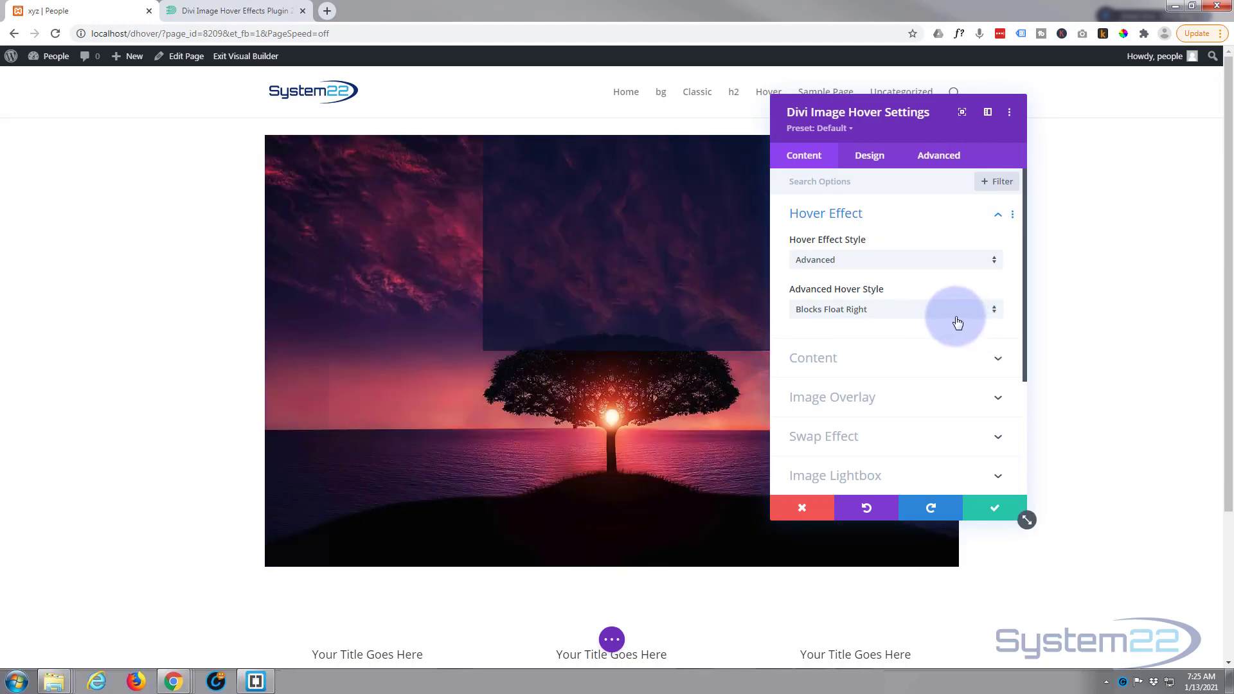
# Try the Pixel Bottom Left advanced hover style on the tree image.
pyautogui.click(946, 313)
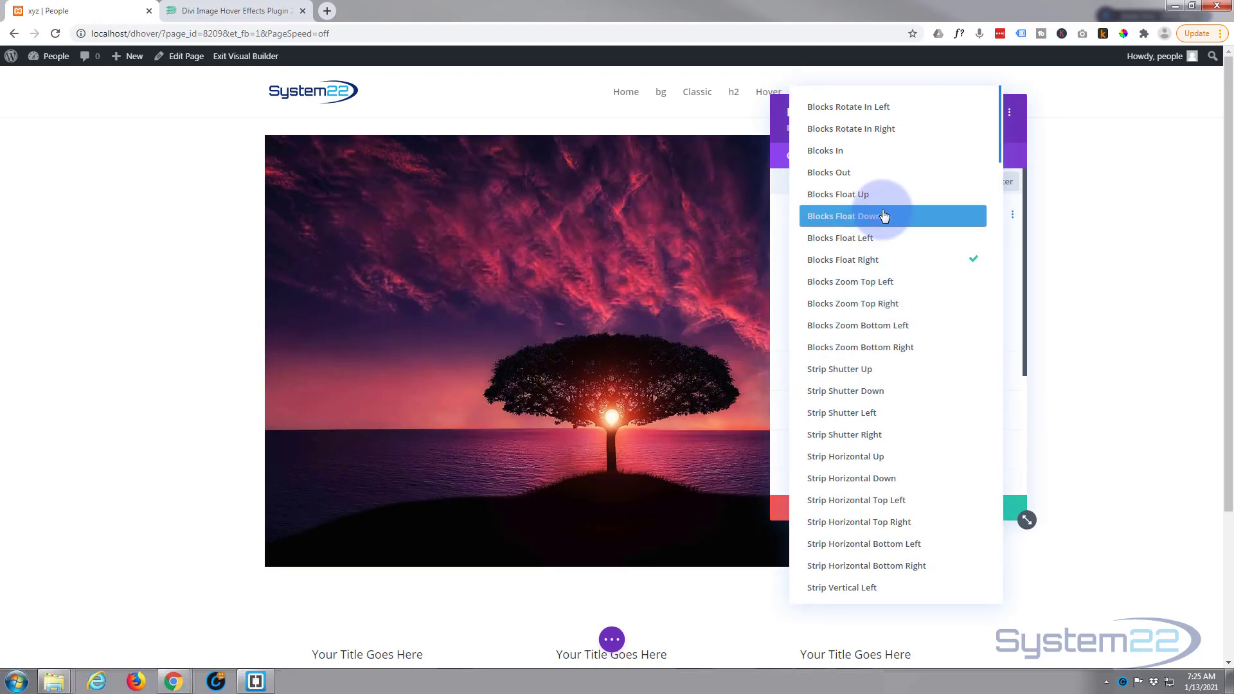
pyautogui.scroll(-2, 902, 423)
pyautogui.scroll(-4, 902, 423)
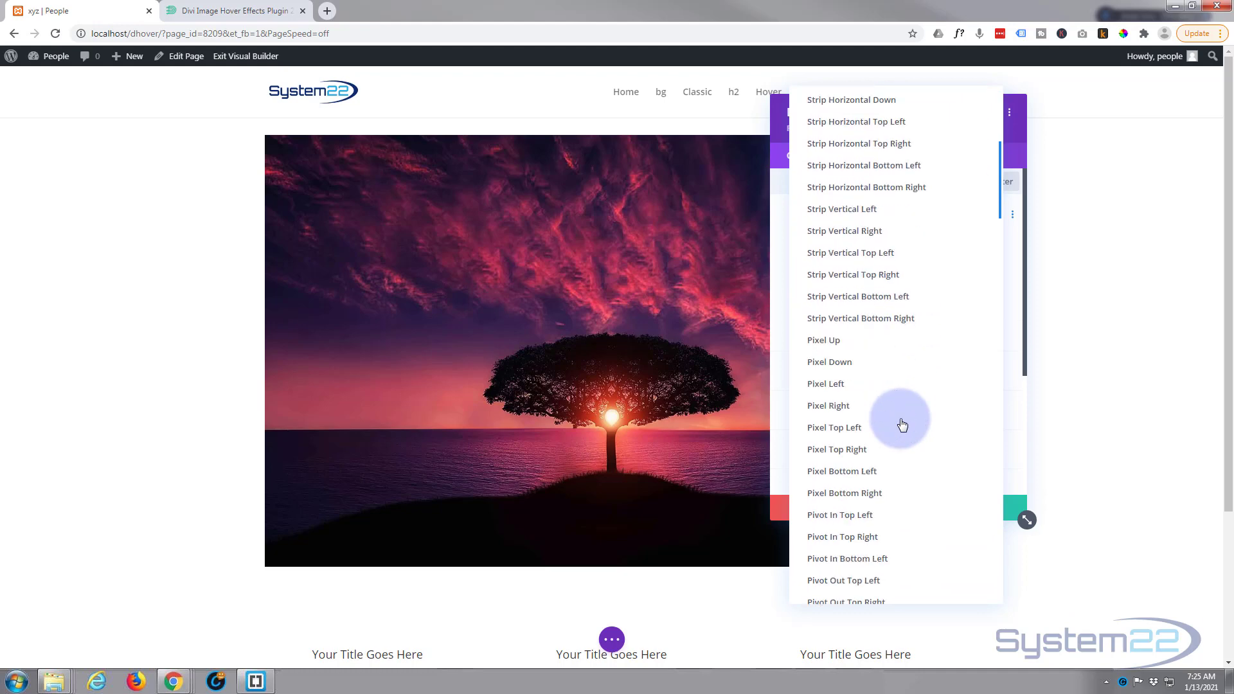
pyautogui.click(862, 466)
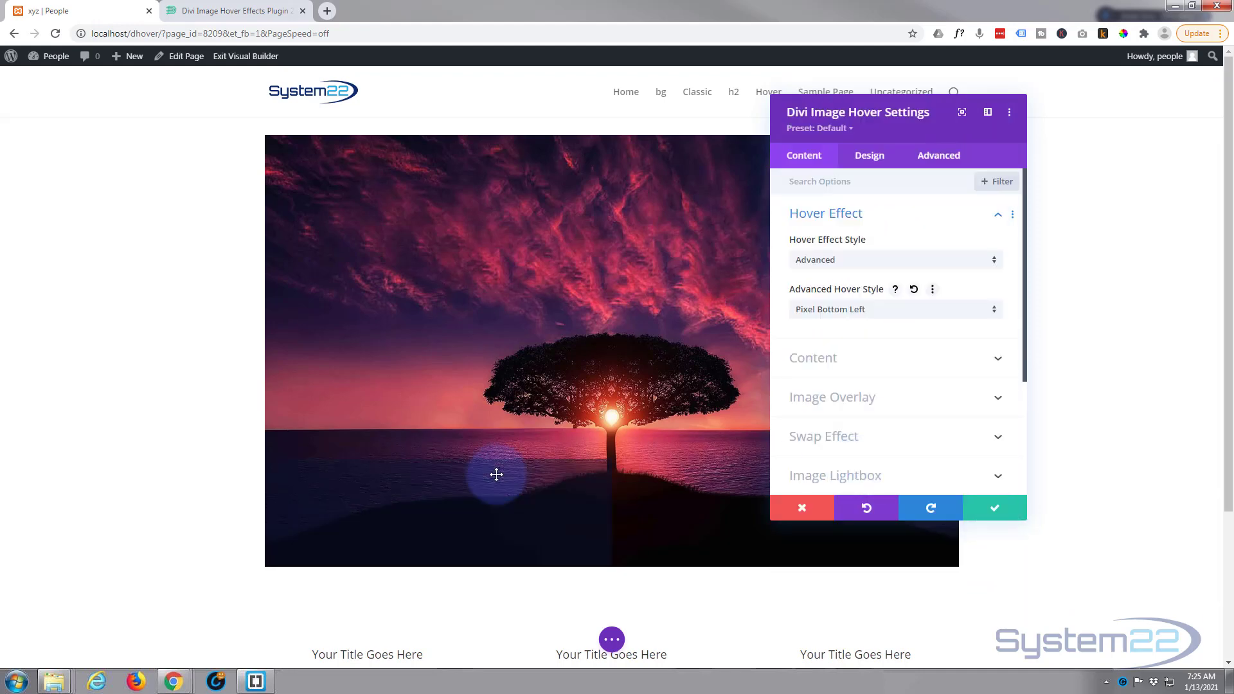
# Set the advanced hover style back to Strip Shutter Right.
pyautogui.click(882, 312)
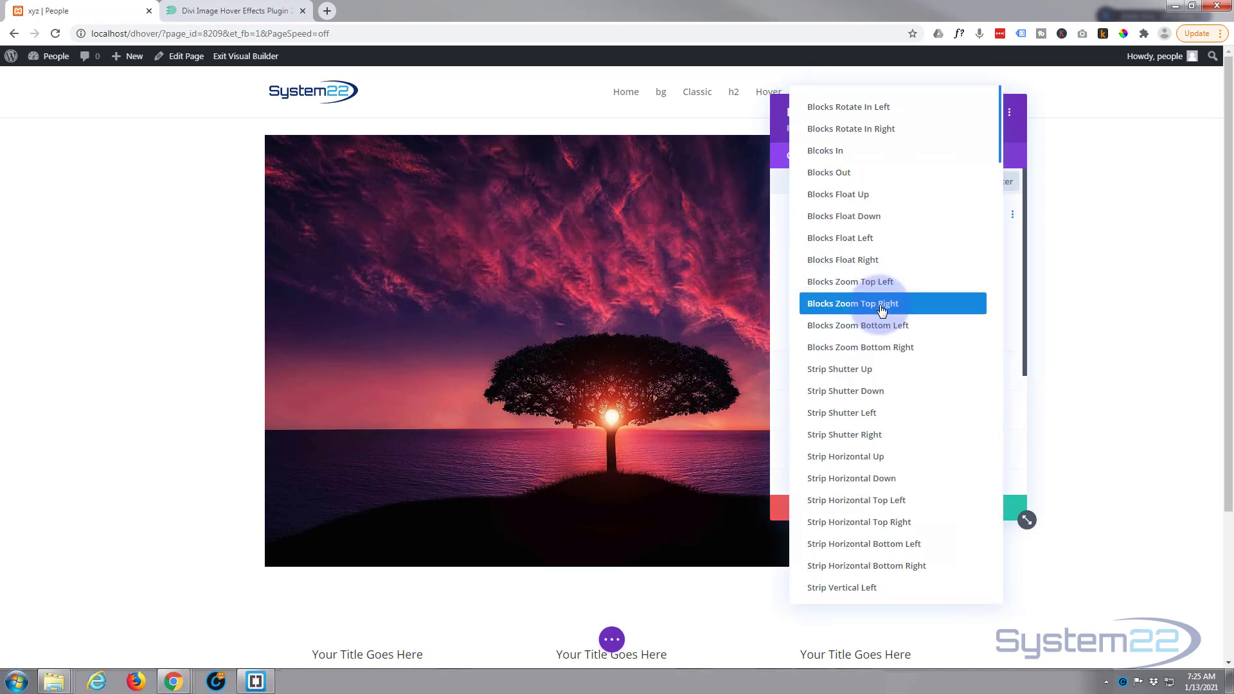
pyautogui.click(878, 434)
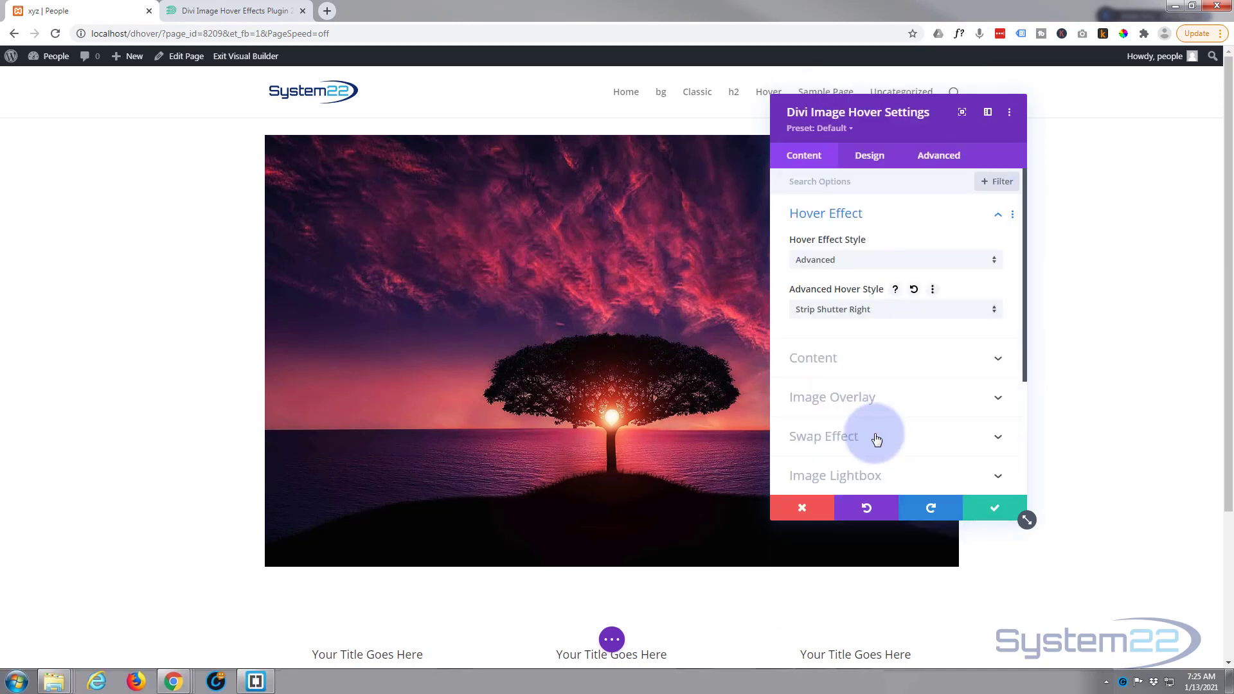
# Set the alt text of the tree image to "Tree" in the module's content settings.
pyautogui.click(902, 359)
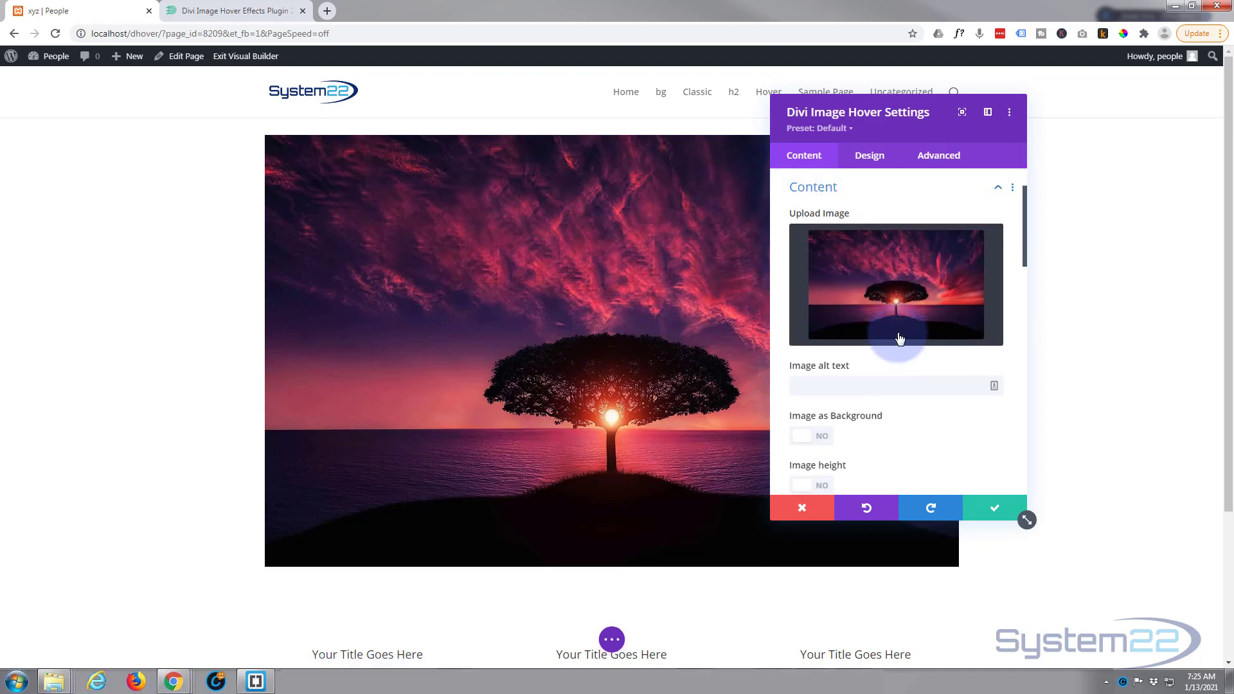
pyautogui.scroll(-2, 900, 341)
pyautogui.scroll(2, 900, 324)
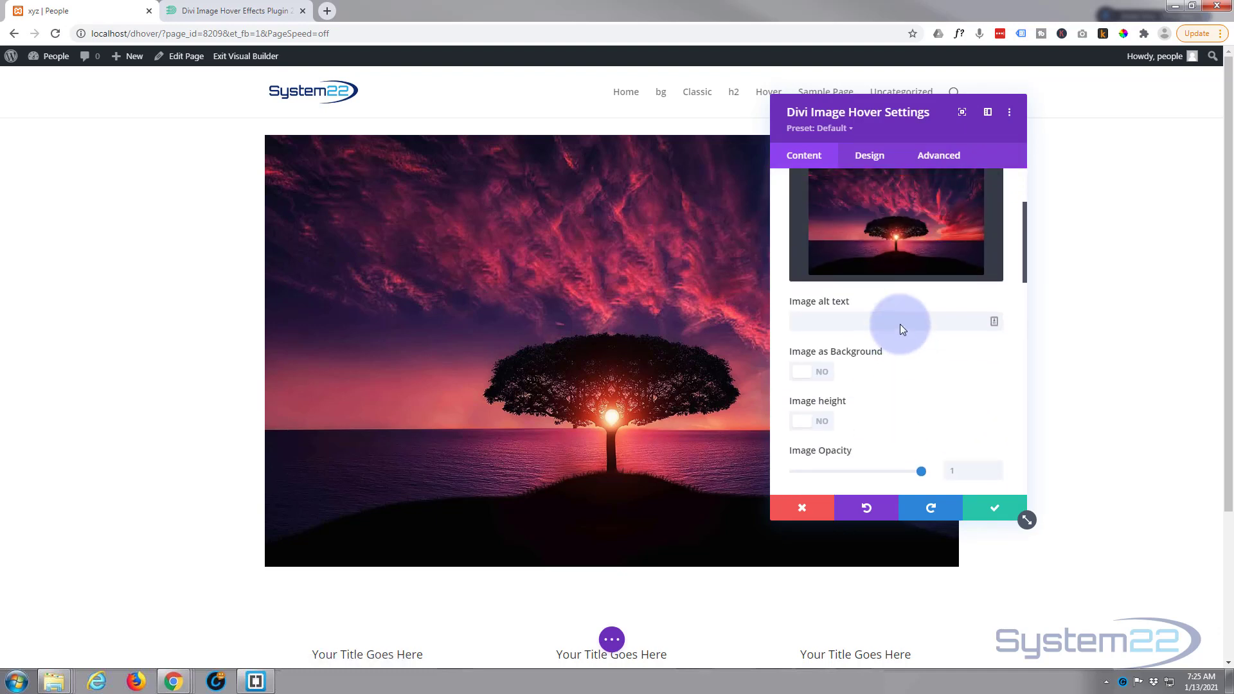
pyautogui.click(804, 387)
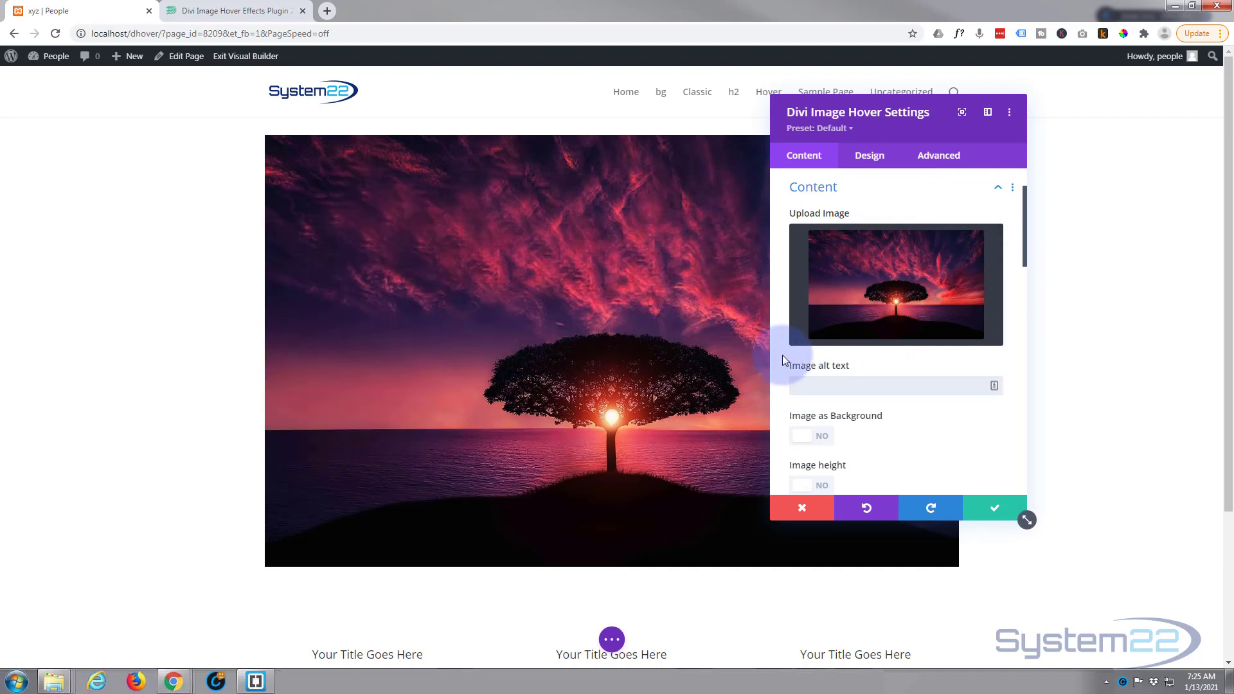
pyautogui.moveTo(879, 283)
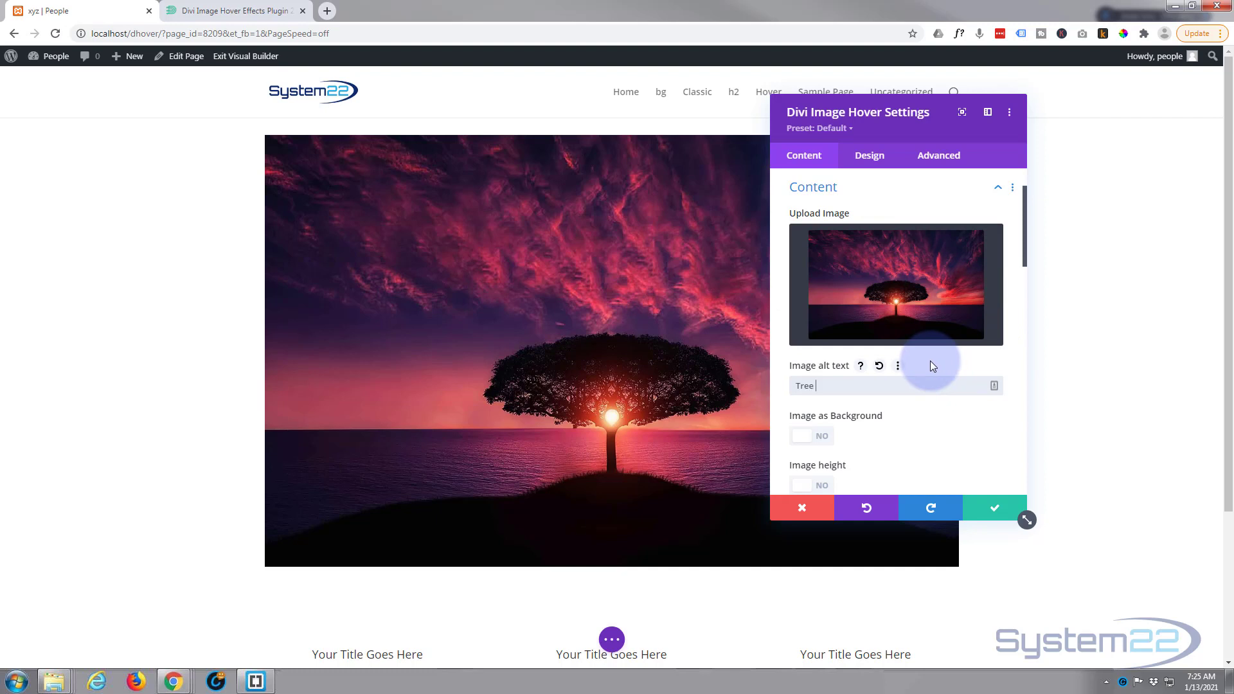
pyautogui.scroll(-1, 931, 361)
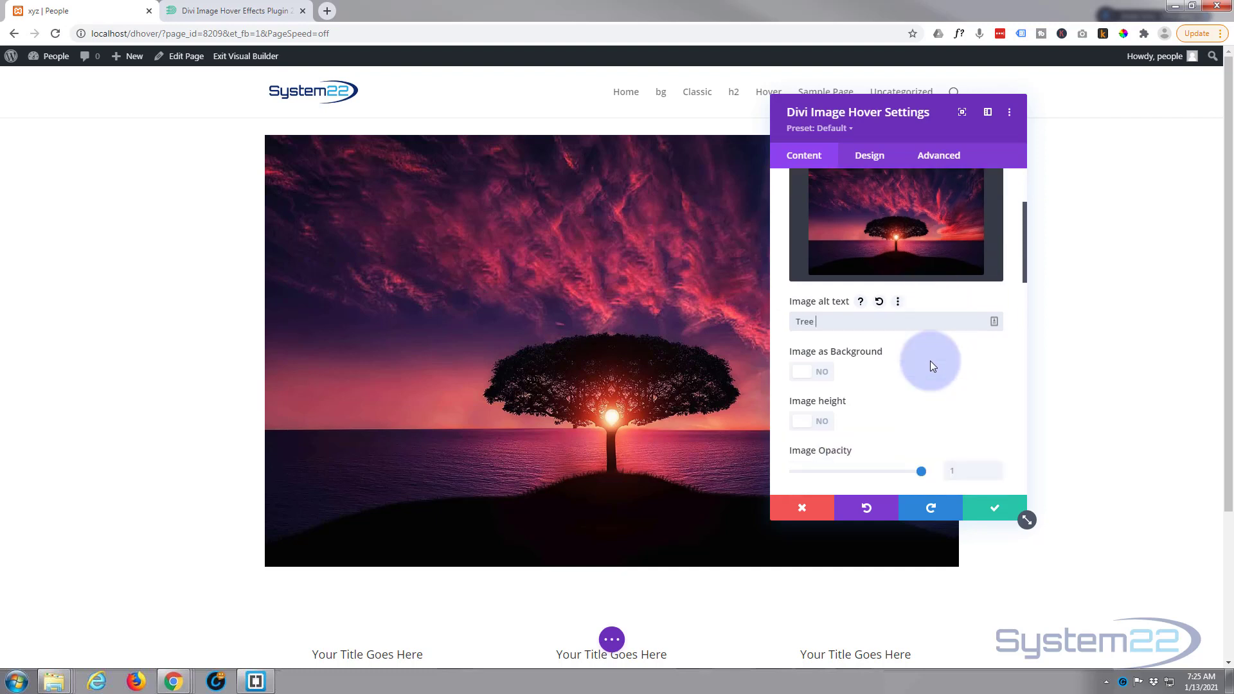
pyautogui.click(818, 323)
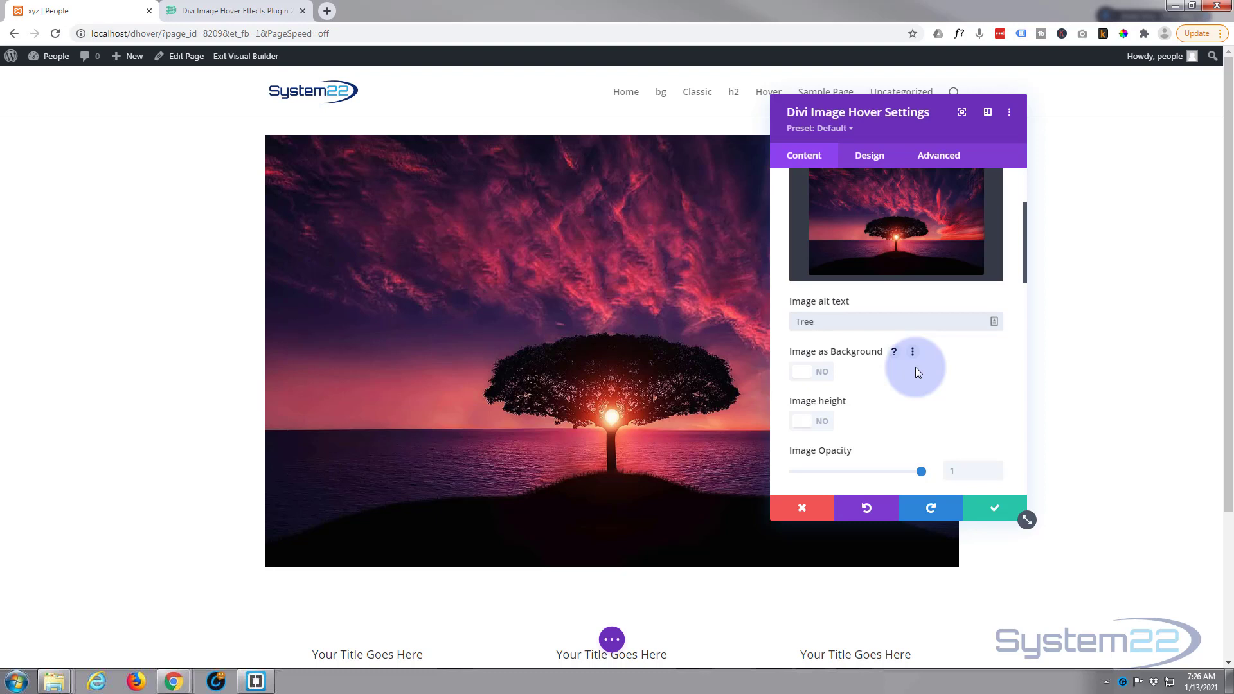
# Use the tree image as a background, set its height to 604px and preview the hover effect.
pyautogui.click(814, 371)
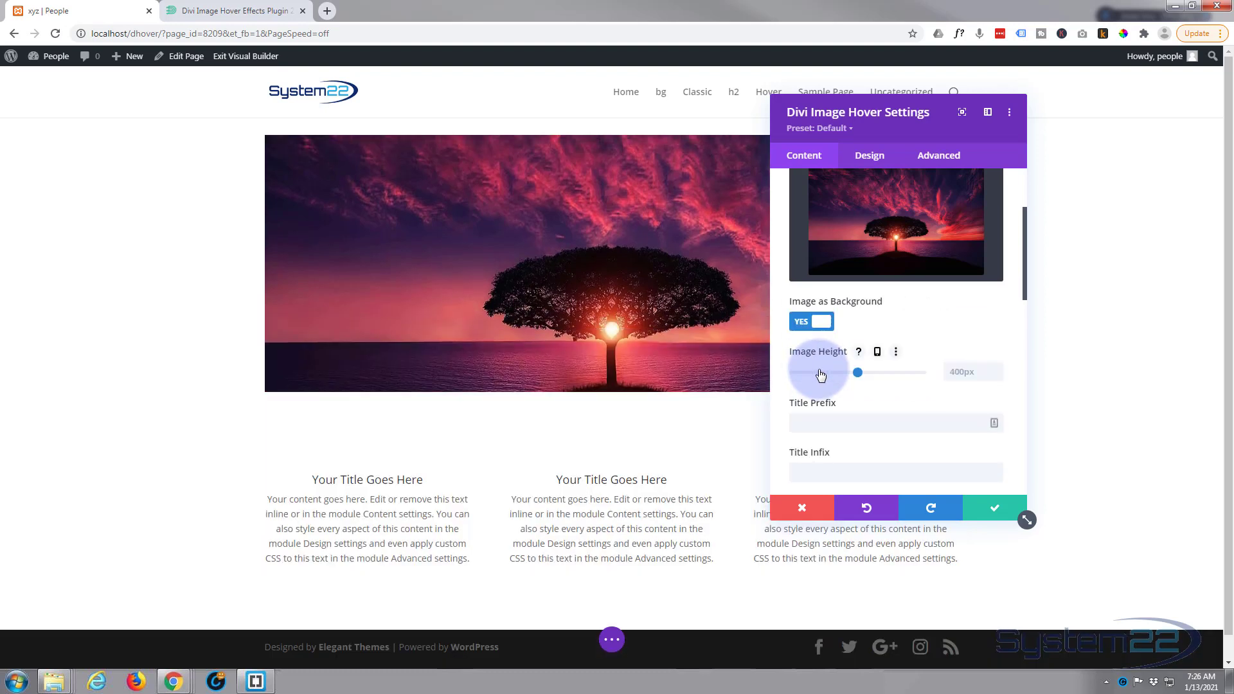
pyautogui.moveTo(1016, 124); pyautogui.dragTo(1184, 110)
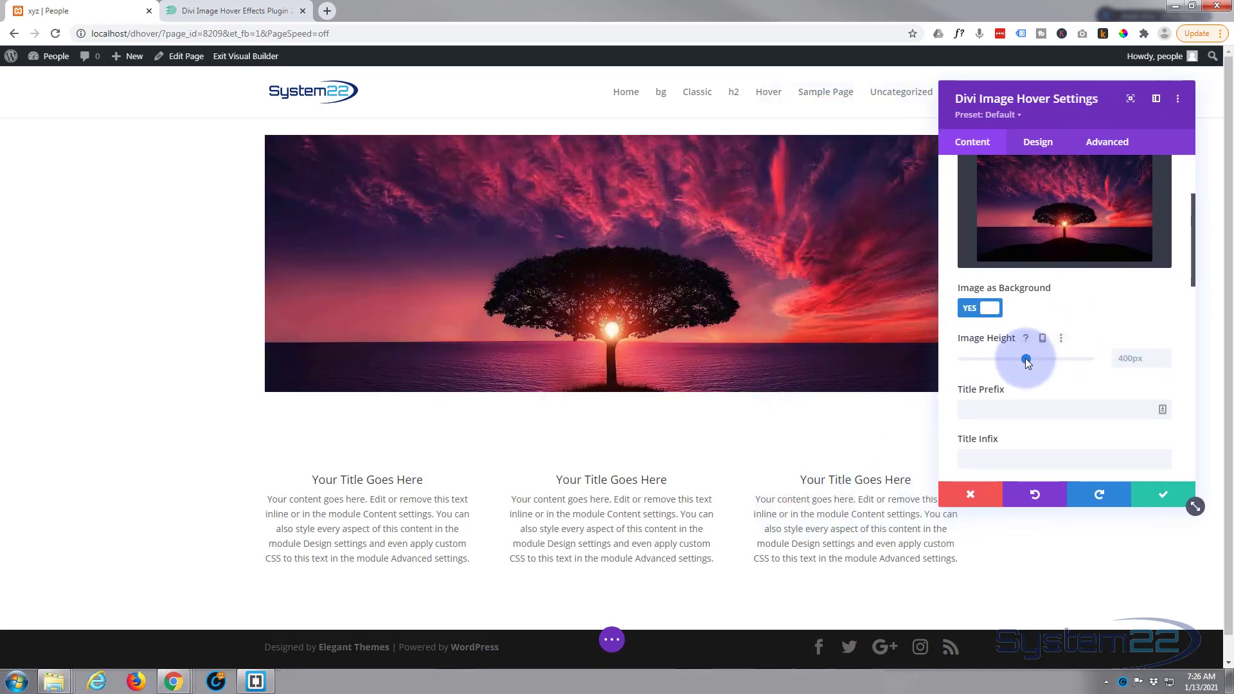
pyautogui.moveTo(1025, 357); pyautogui.dragTo(1059, 357)
pyautogui.scroll(-1, 1058, 353)
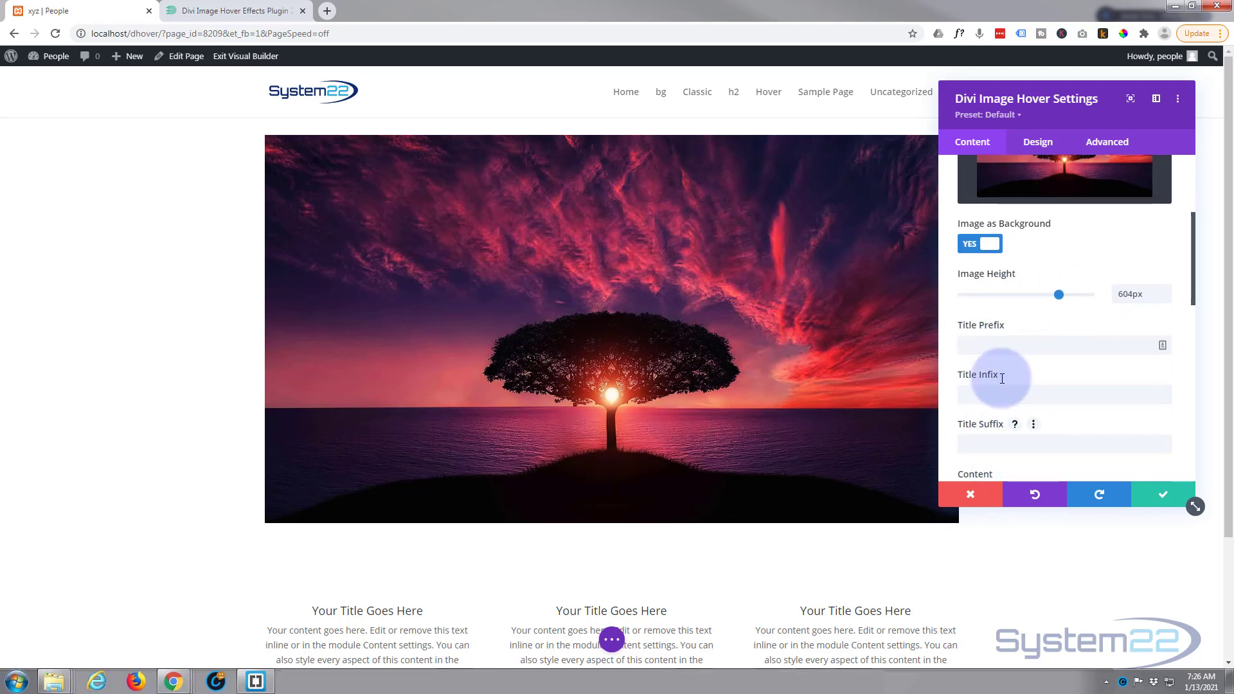
pyautogui.moveTo(579, 222)
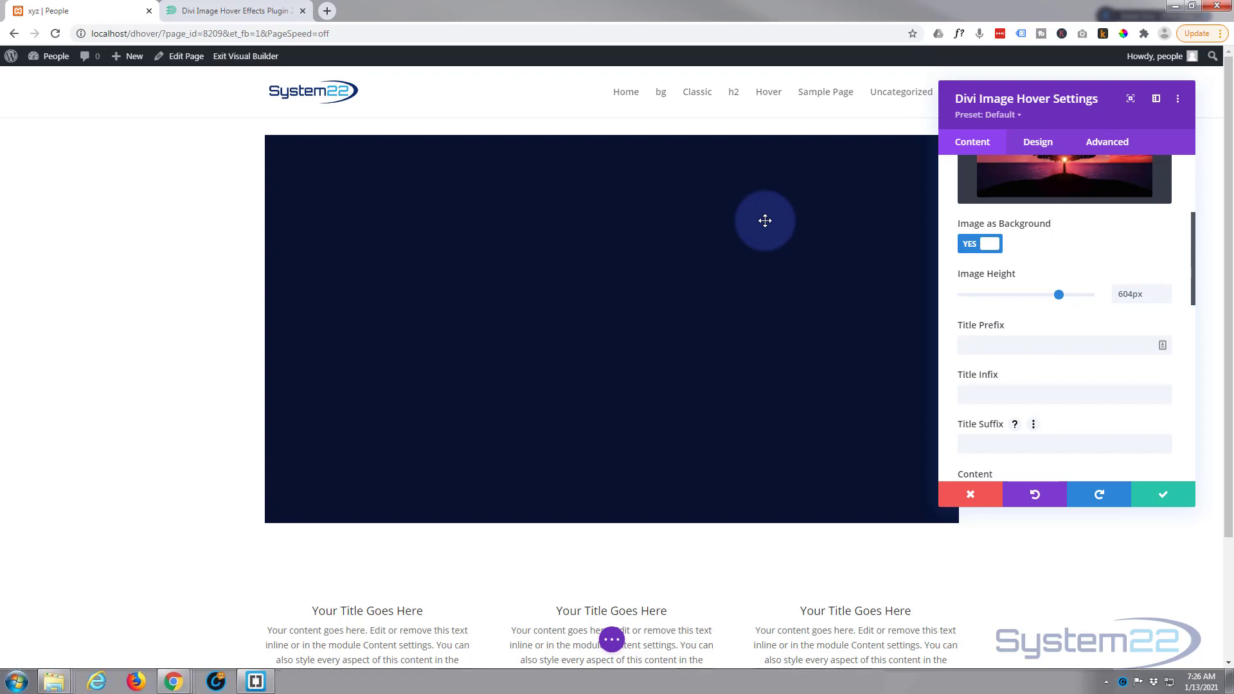
# Enter the hover title in three parts: prefix "Welcome", infix "Breaking" and suffix "Headlines", and preview it on the image.
pyautogui.click(972, 341)
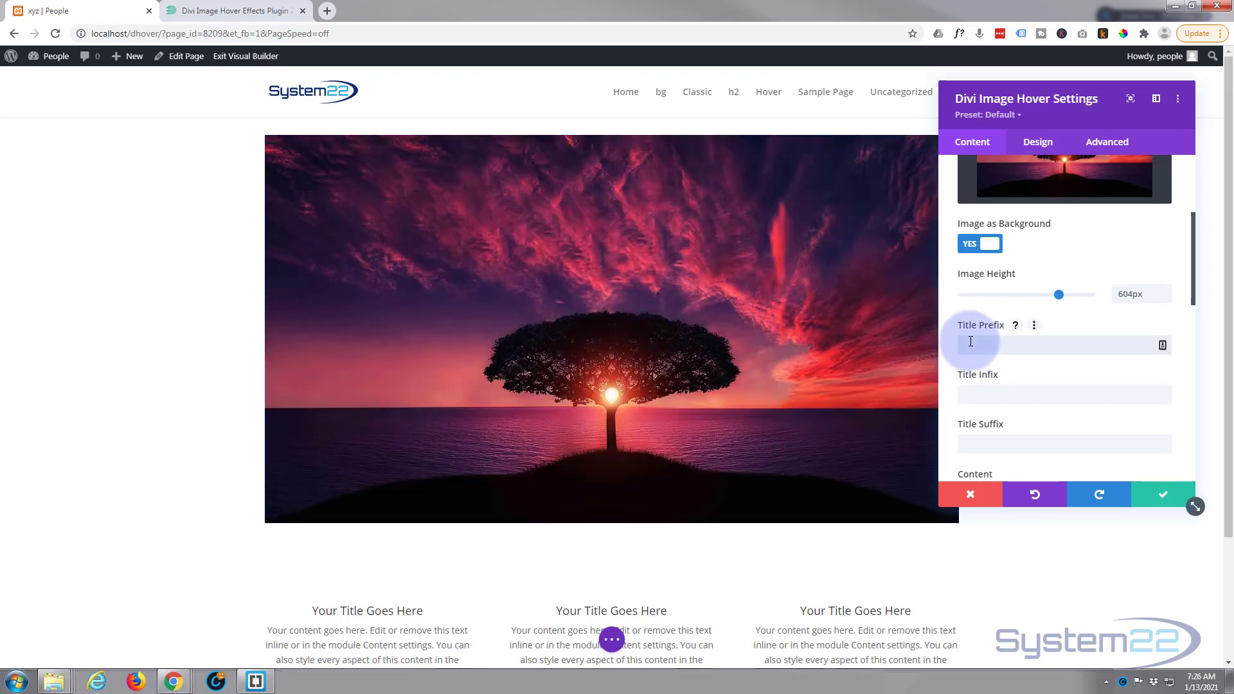
pyautogui.write('Welcome')
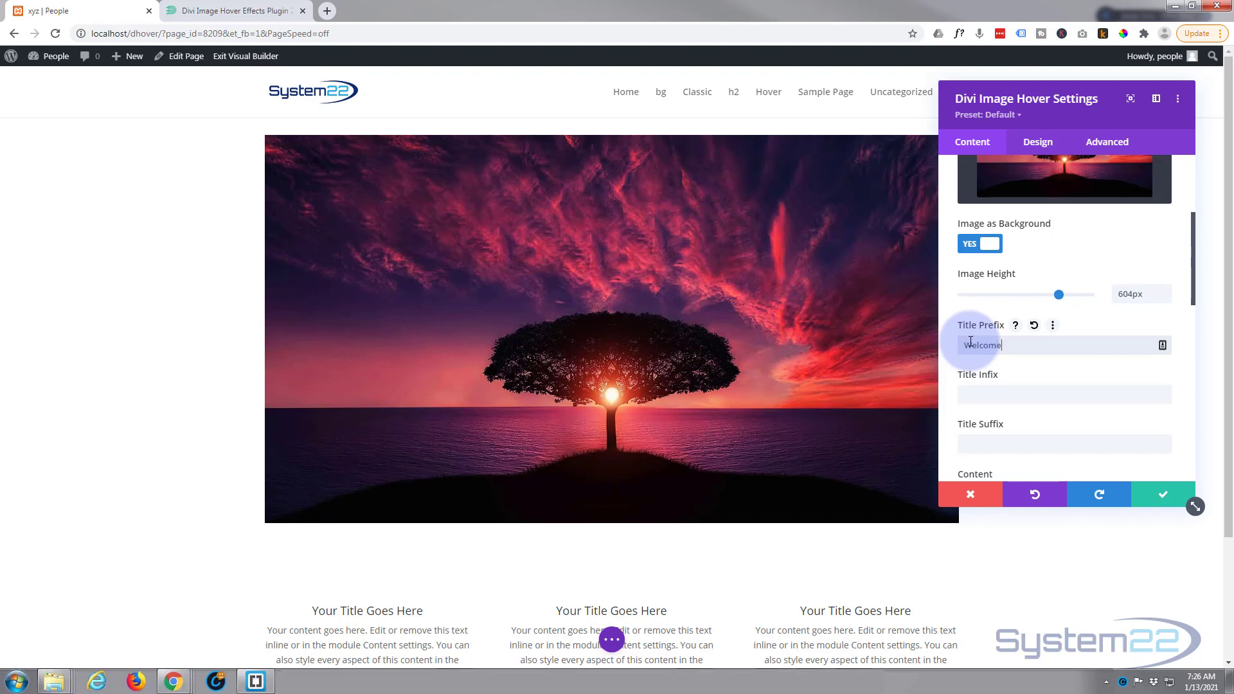
pyautogui.click(981, 396)
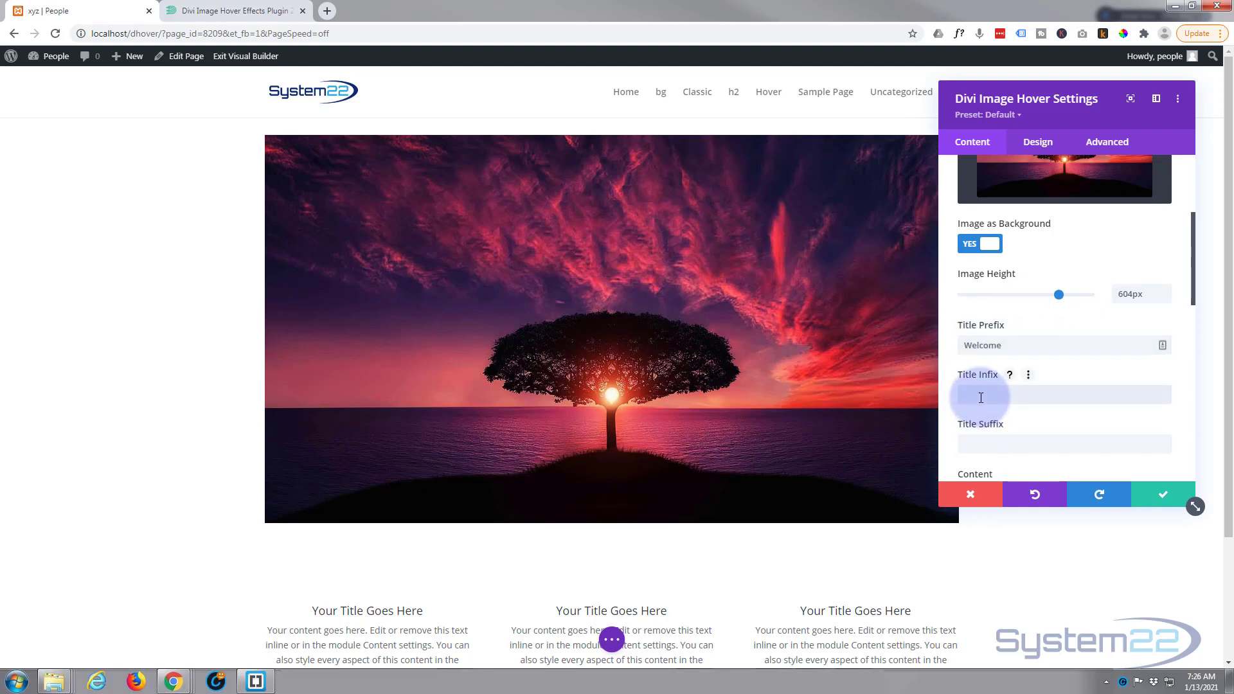
pyautogui.write('Breaking')
pyautogui.click(966, 443)
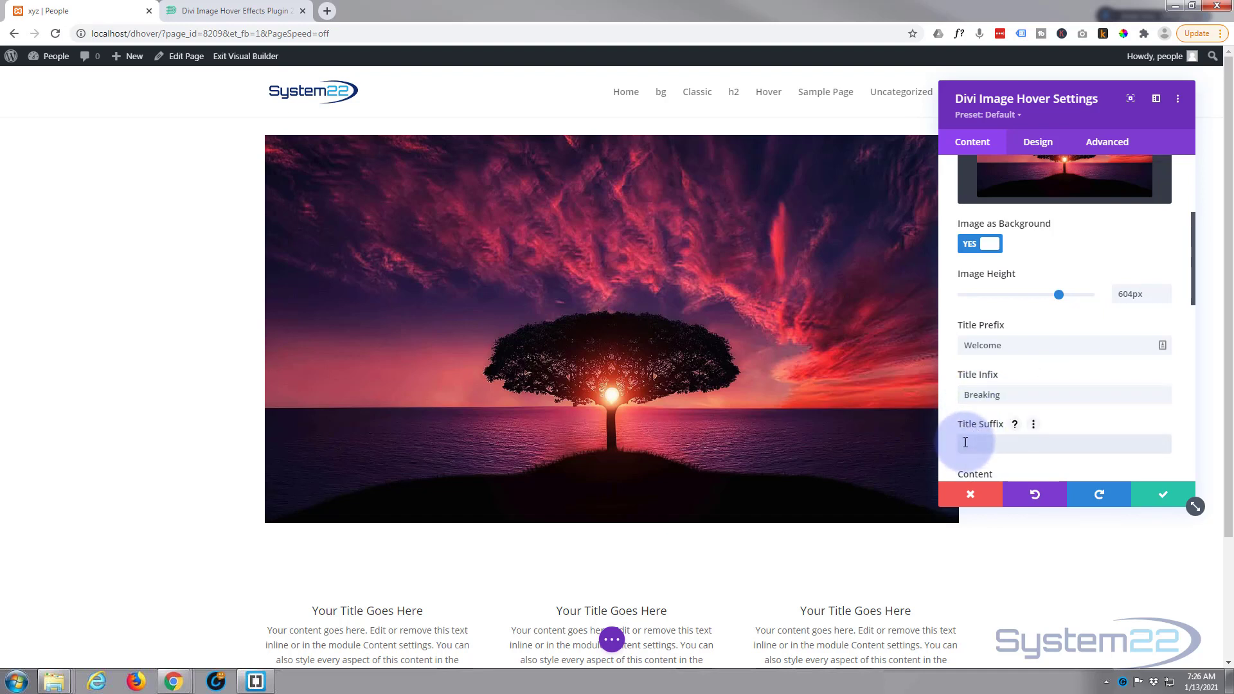
pyautogui.write('Headlines')
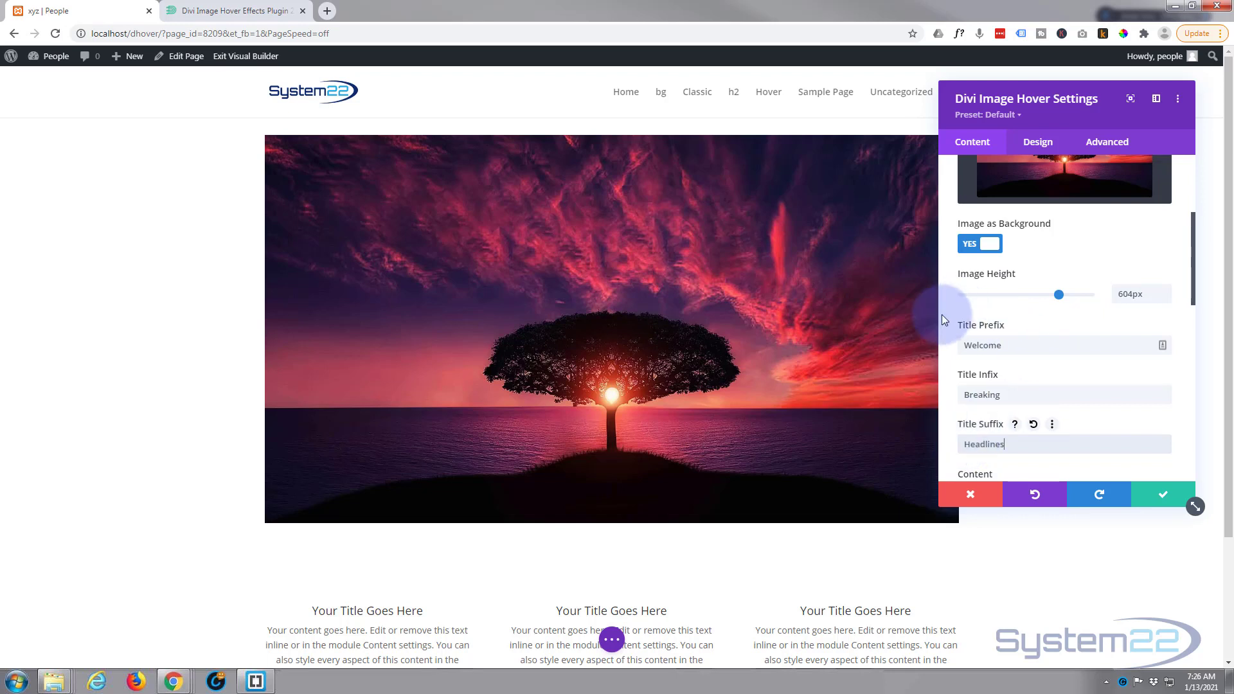
pyautogui.moveTo(745, 359)
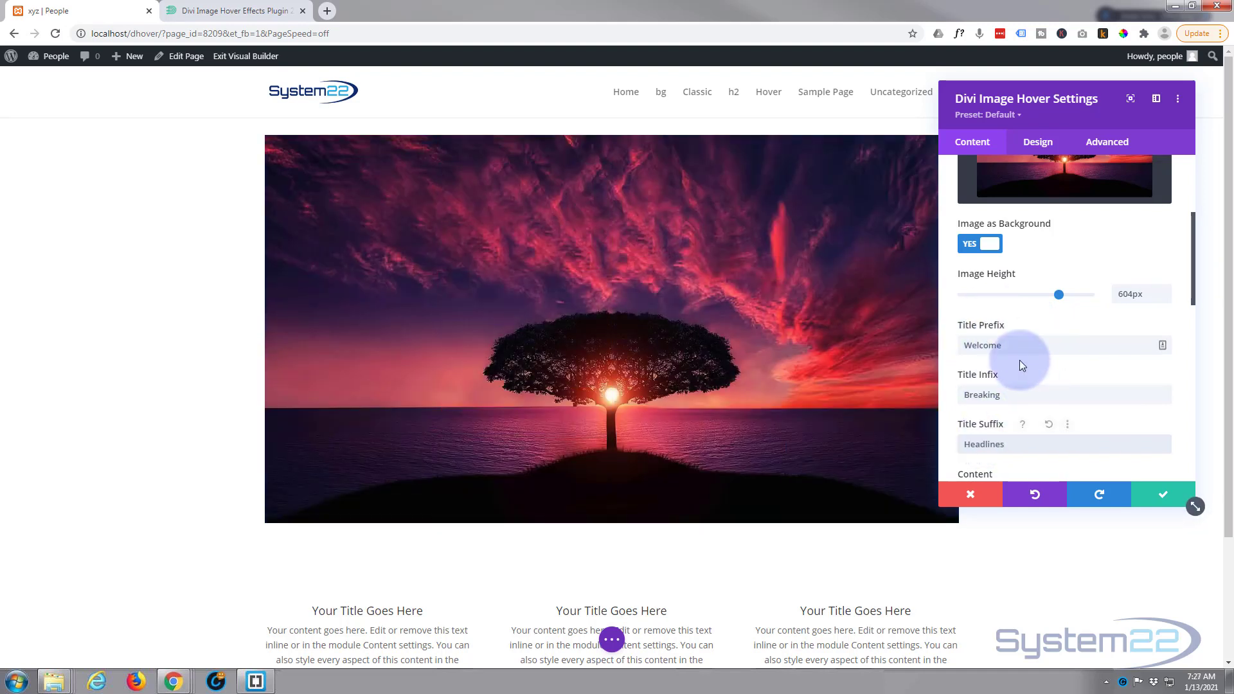
# Fill the module's body content with the paragraph of Lorem ipsum placeholder text and preview it on the image.
pyautogui.scroll(-2, 1021, 363)
pyautogui.scroll(-1, 1022, 367)
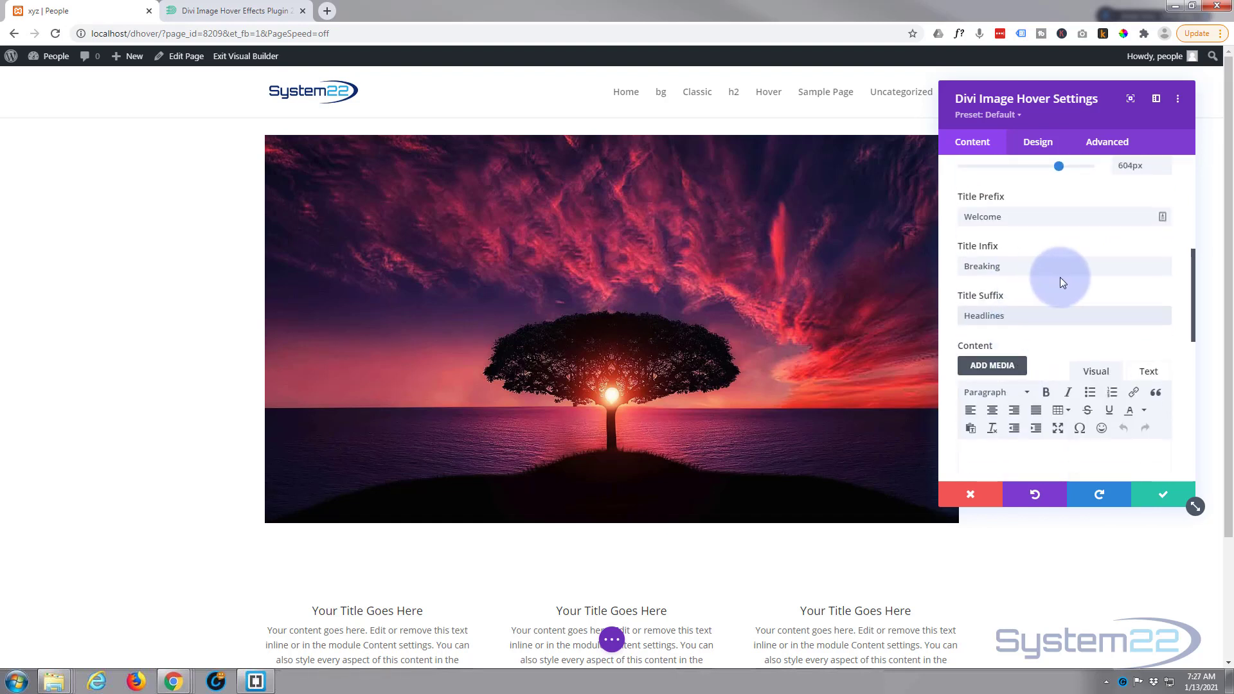
pyautogui.scroll(-4, 1059, 278)
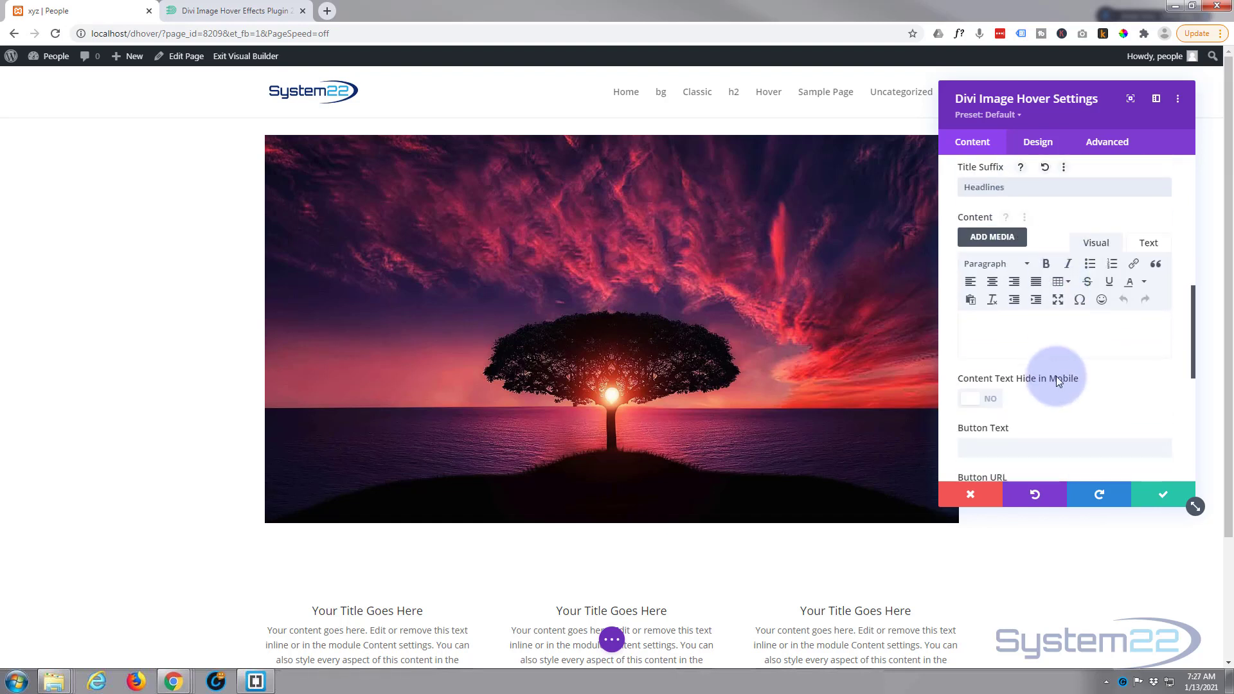
pyautogui.click(1005, 324)
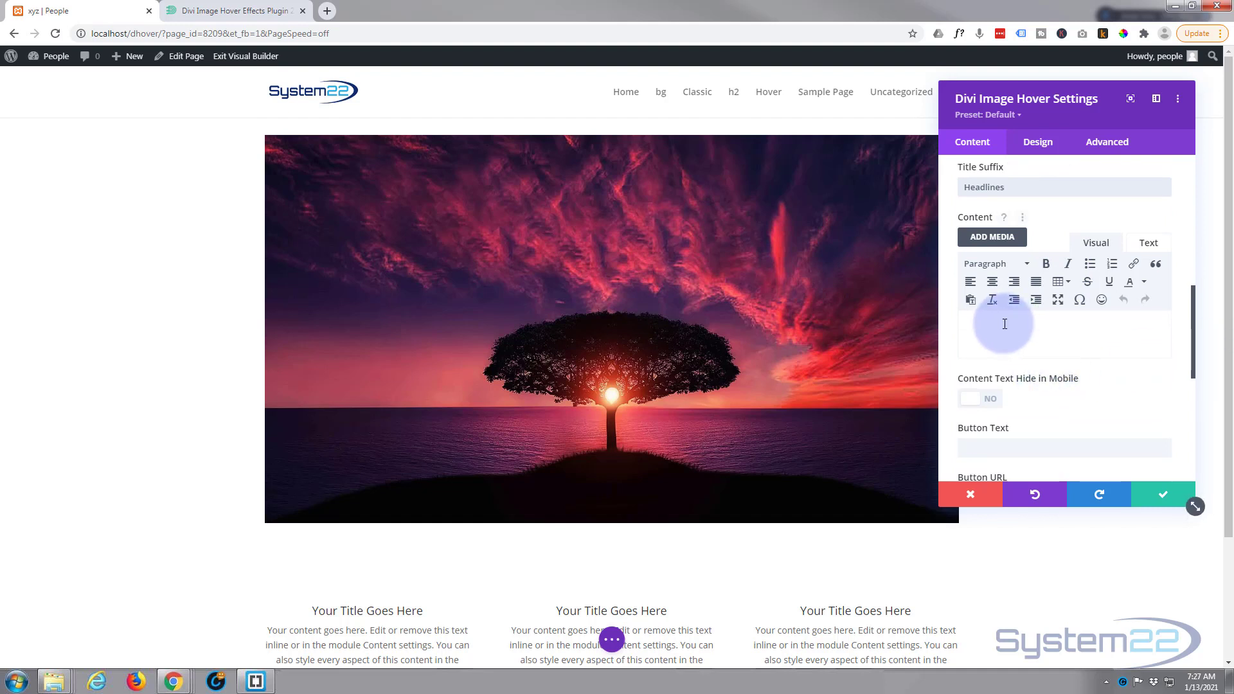
pyautogui.write('Lorem ipsum dolor sit amet, consectetur adipiscing elit. Morbi risus ante, auctor sit amet ex eu, lobortis egestas dolor. Pellentesque auctor, elit eget suscipit gravida, nulla tortor aliquam tortor, malesuada tincidunt arcu mauris id diam. Orci varius natoque penatibus et magnis dis parturient montes, nascetur ridiculus mus. Donec imperdiet libero eu eros pulvinar aliquet non sit amet nisi. Phasellus elit nisl, commodo ac felis et, efficitur mattis purus. Curabitur luctus sit amet est nec ultrices. Cras eleifend tellus ac condimentum consequat. Nullam facilisis nisl purus, vel finibus mauris finibus ut. Aliquam mollis fringilla elementum.')
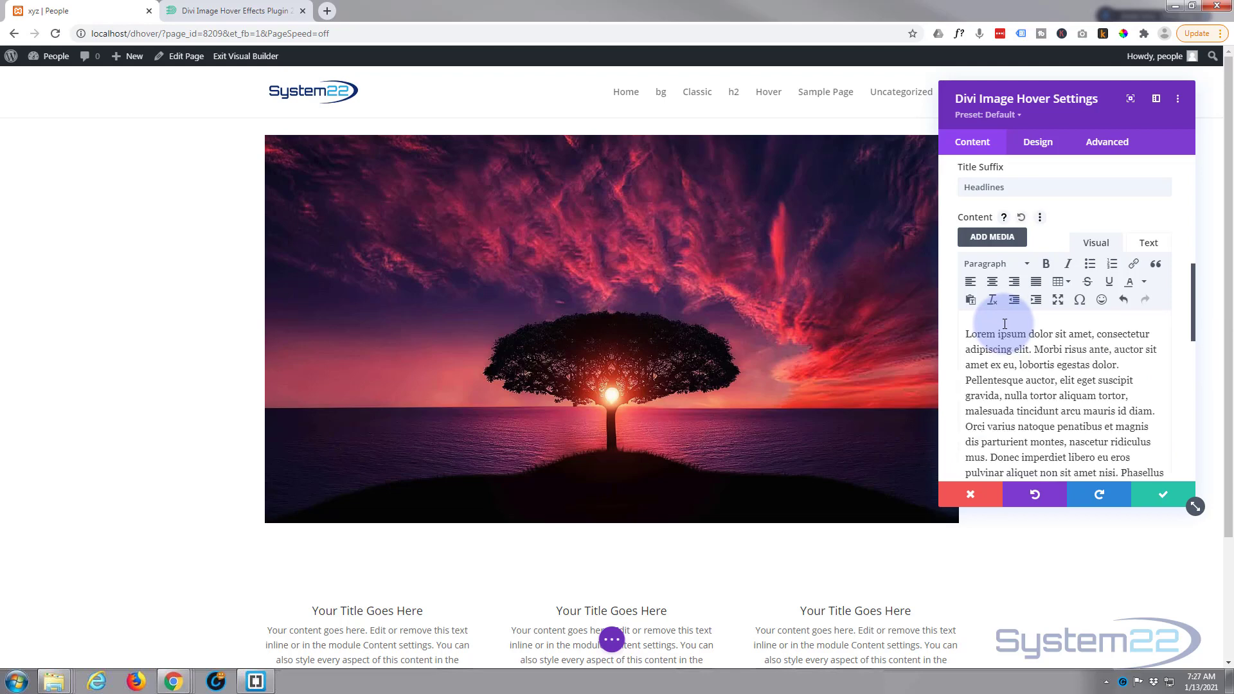
pyautogui.moveTo(800, 335)
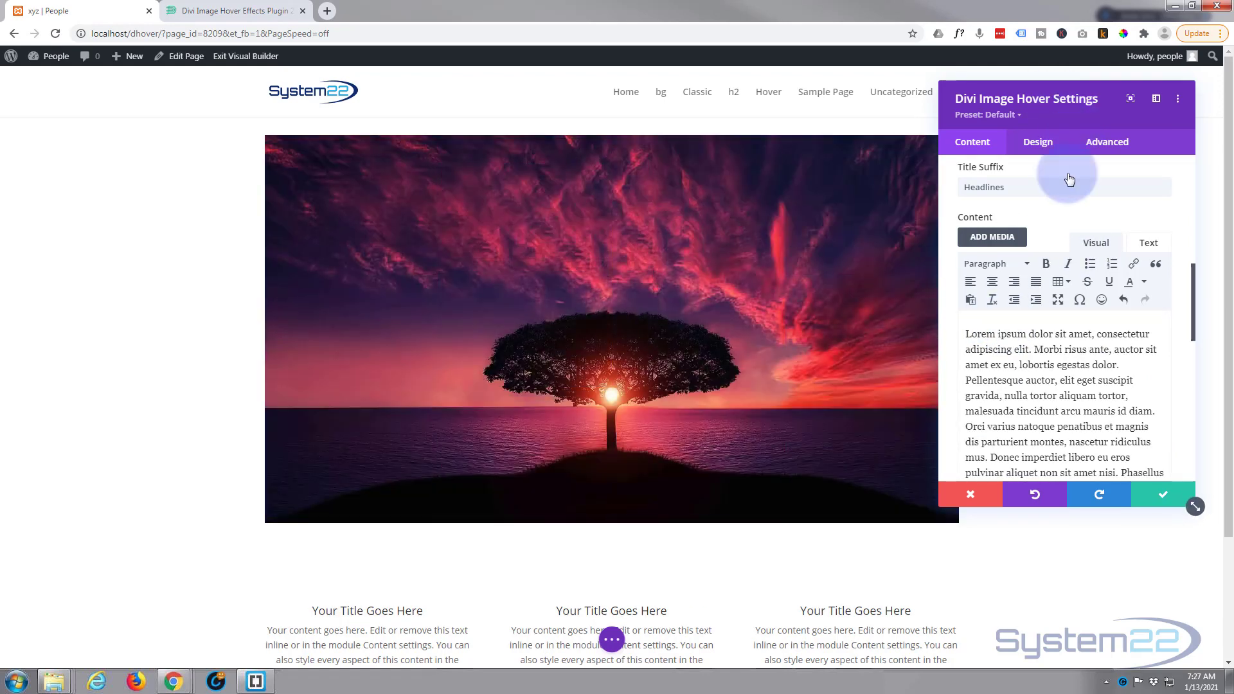
# Add a button with the text "Learn More" and the URL "#" to the hover content, and preview it.
pyautogui.scroll(-2, 1093, 239)
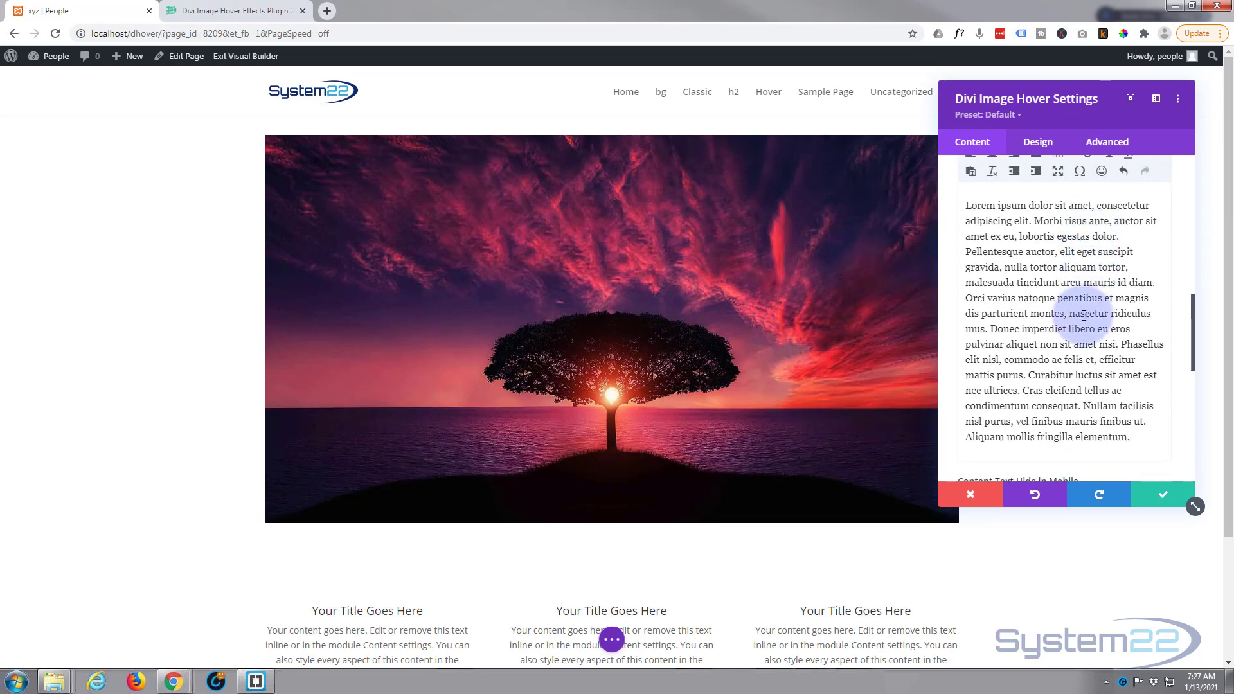
pyautogui.scroll(-3, 1086, 296)
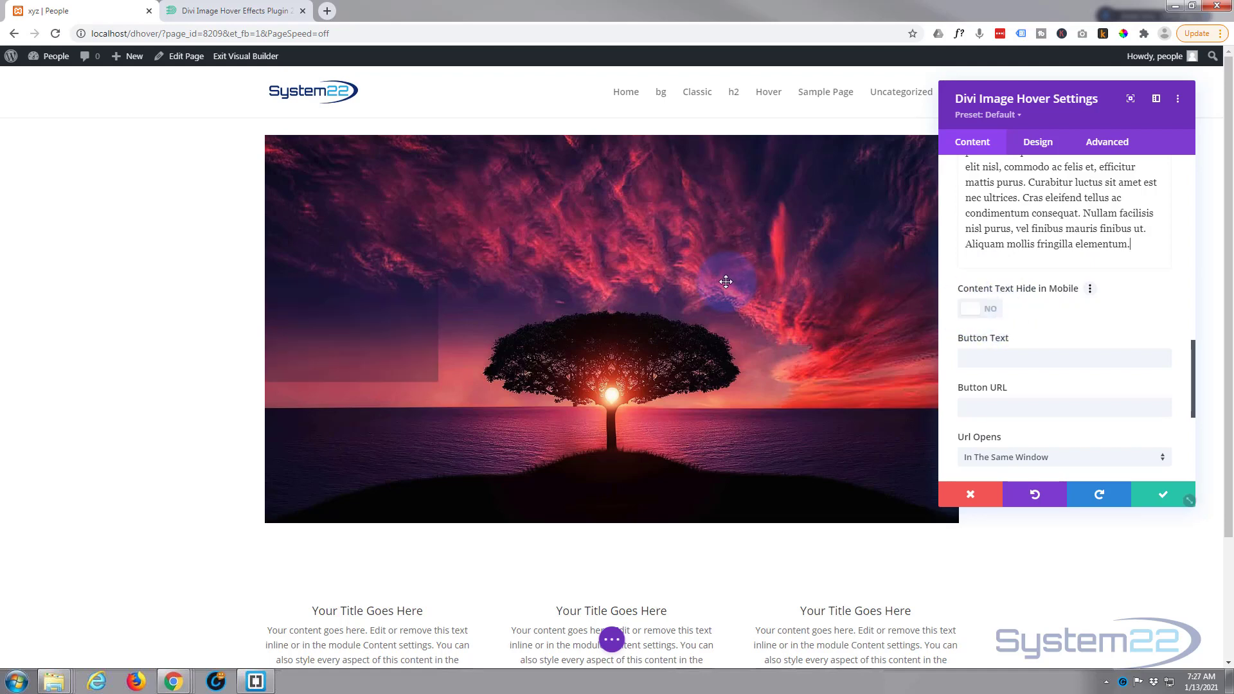
pyautogui.moveTo(726, 281)
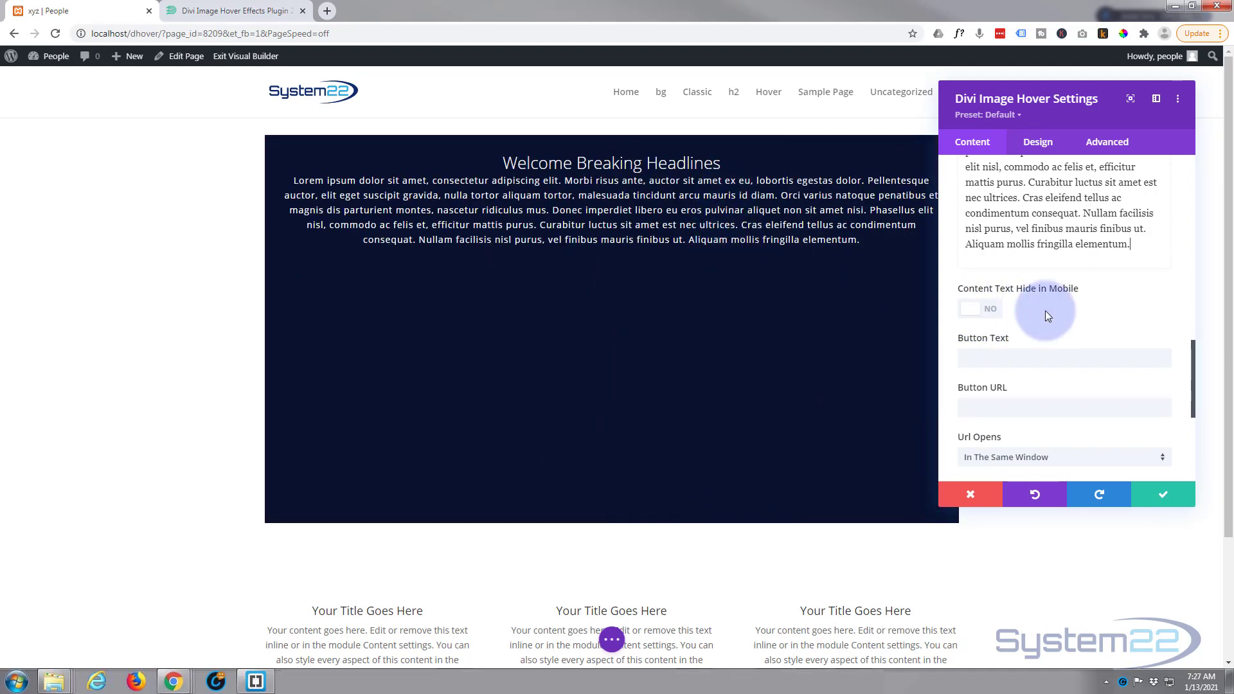
pyautogui.scroll(-1, 1051, 312)
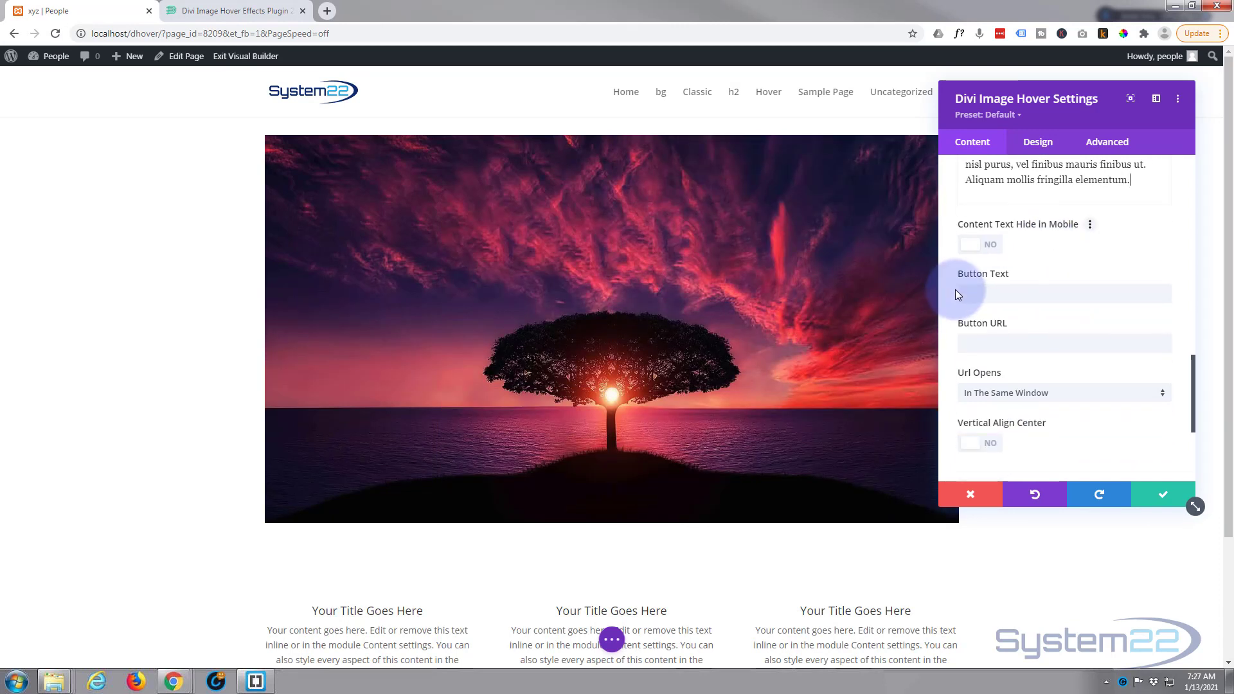
pyautogui.click(972, 294)
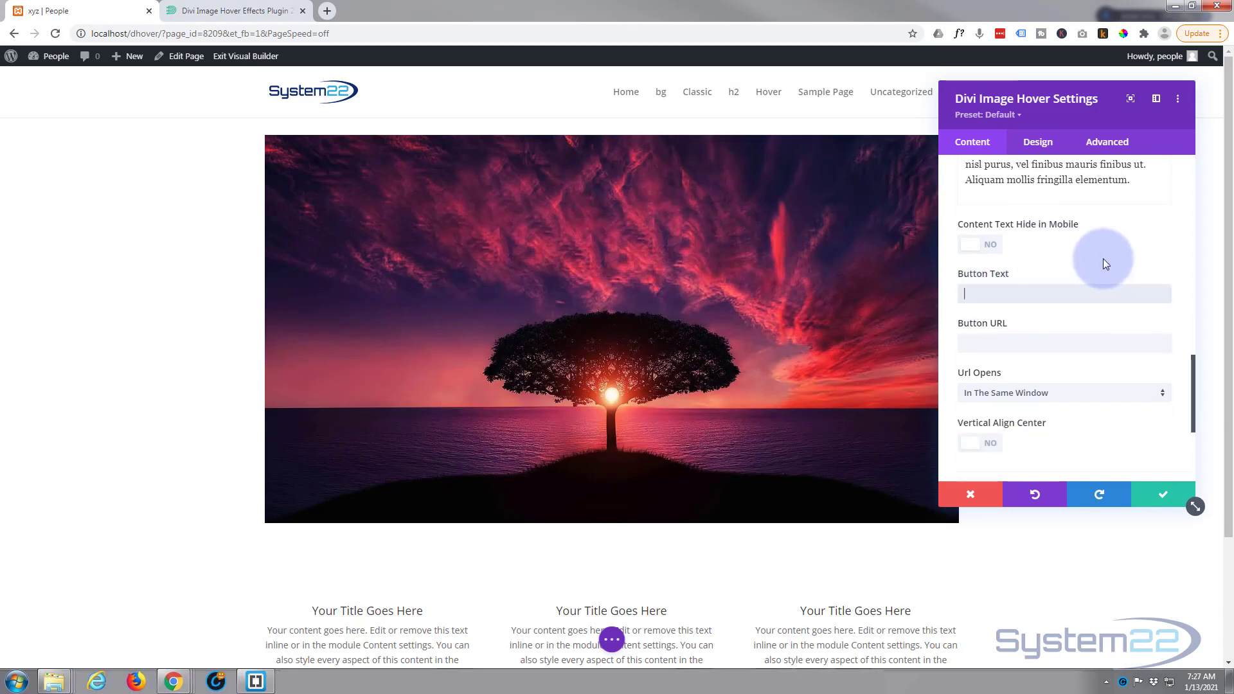
pyautogui.write('Learn More')
pyautogui.moveTo(673, 306)
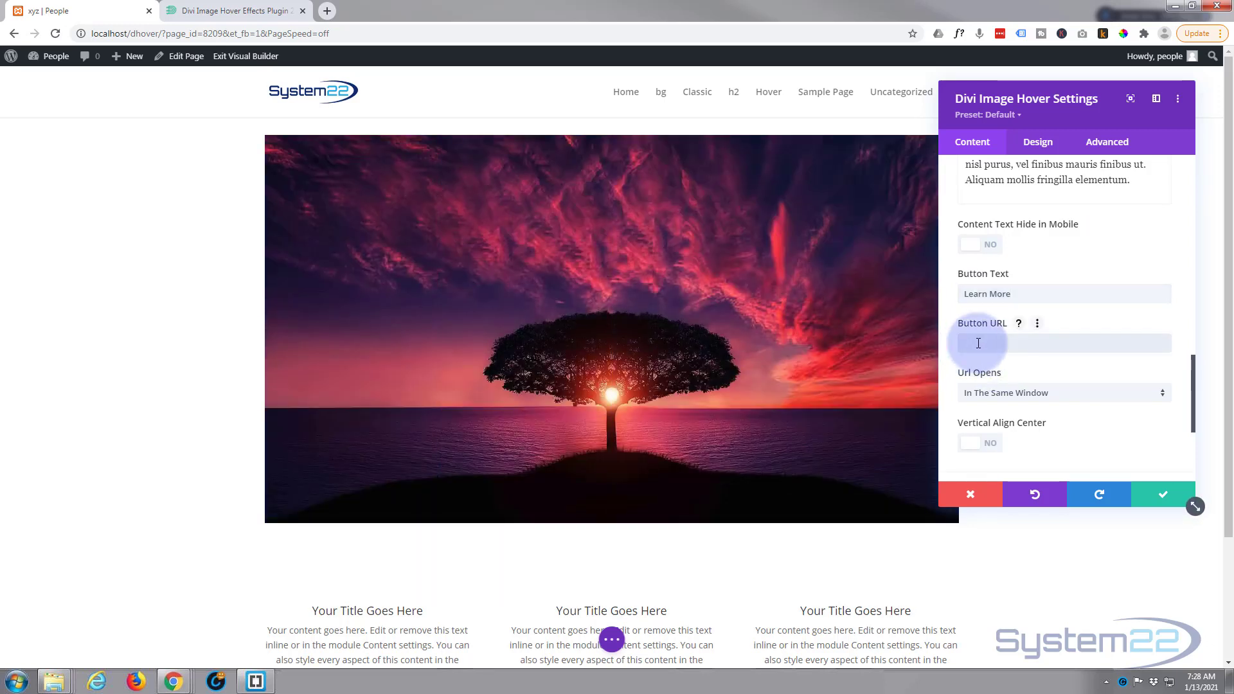
pyautogui.write('#')
pyautogui.moveTo(678, 367)
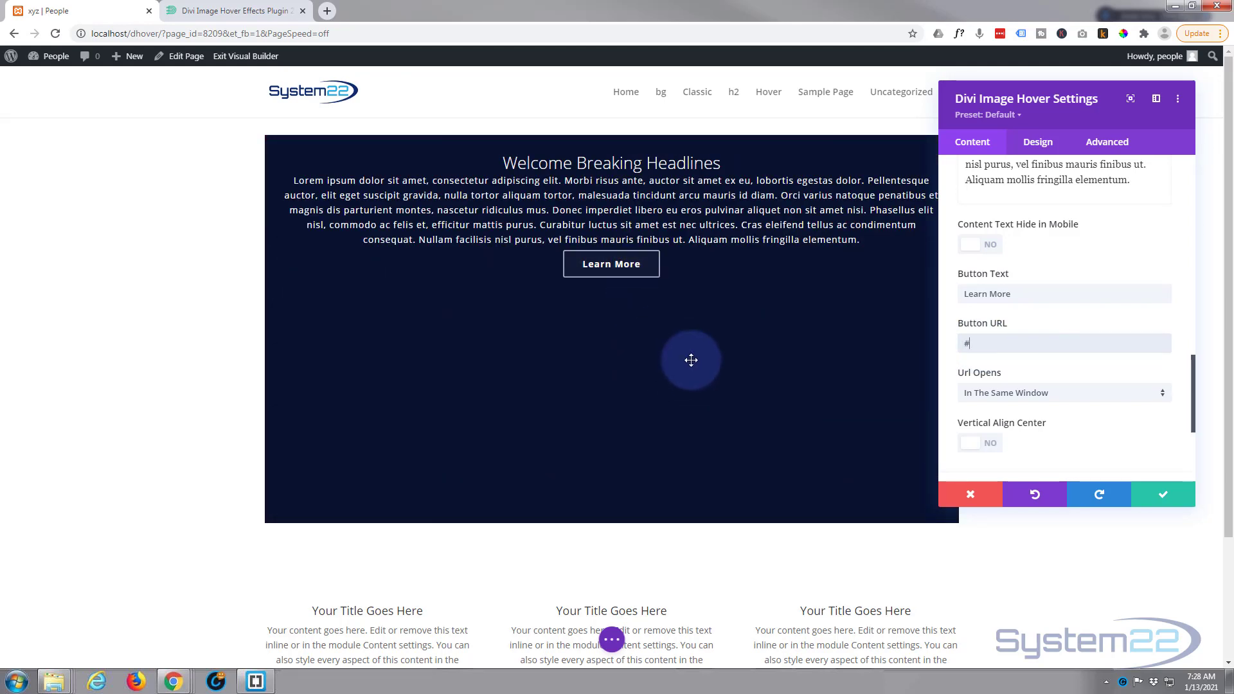
pyautogui.scroll(-2, 1090, 349)
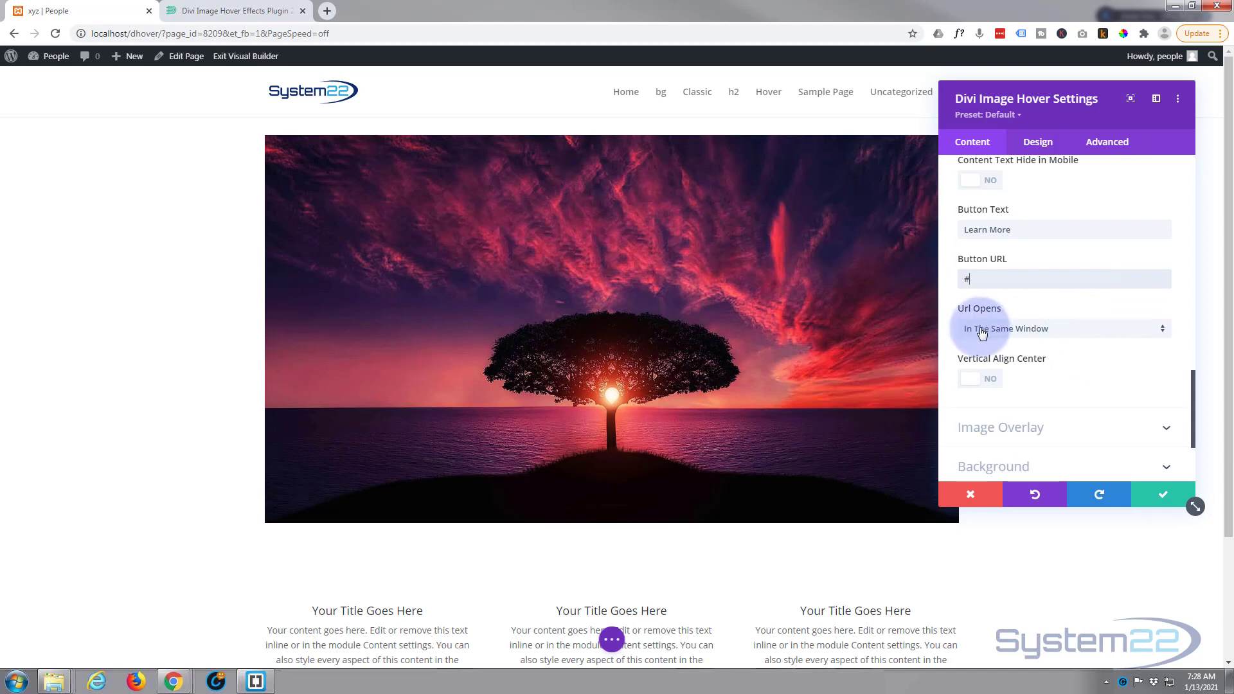
pyautogui.click(1082, 330)
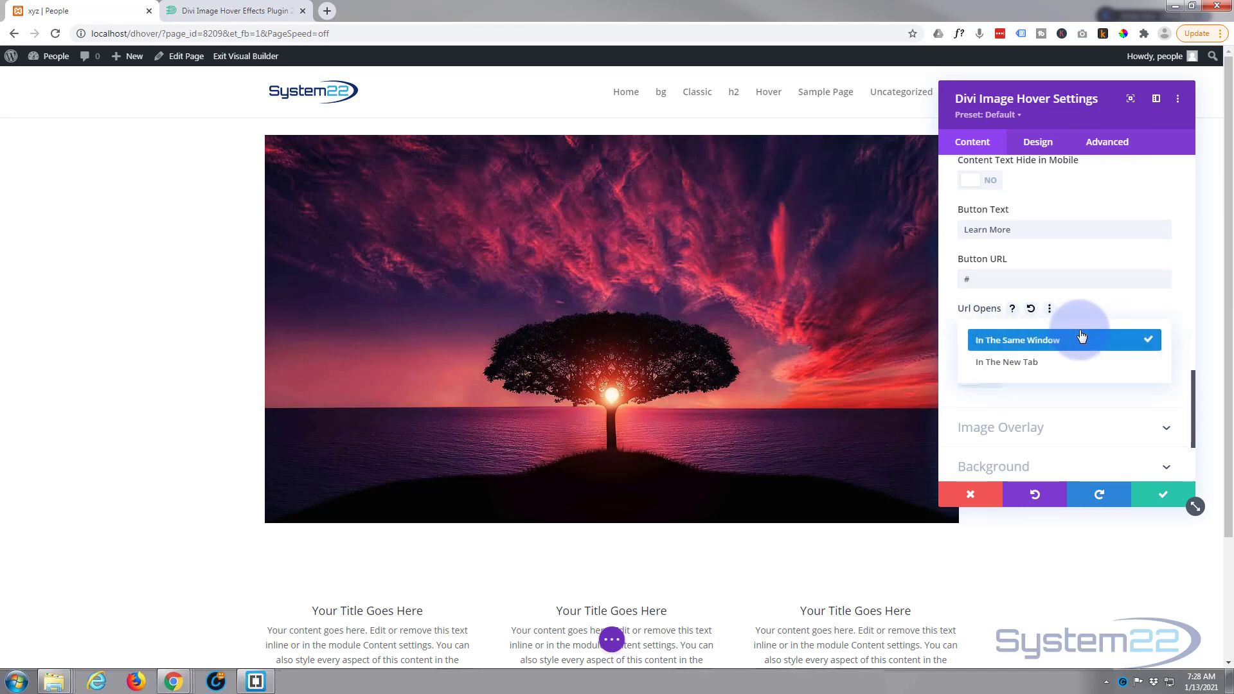
pyautogui.click(1043, 364)
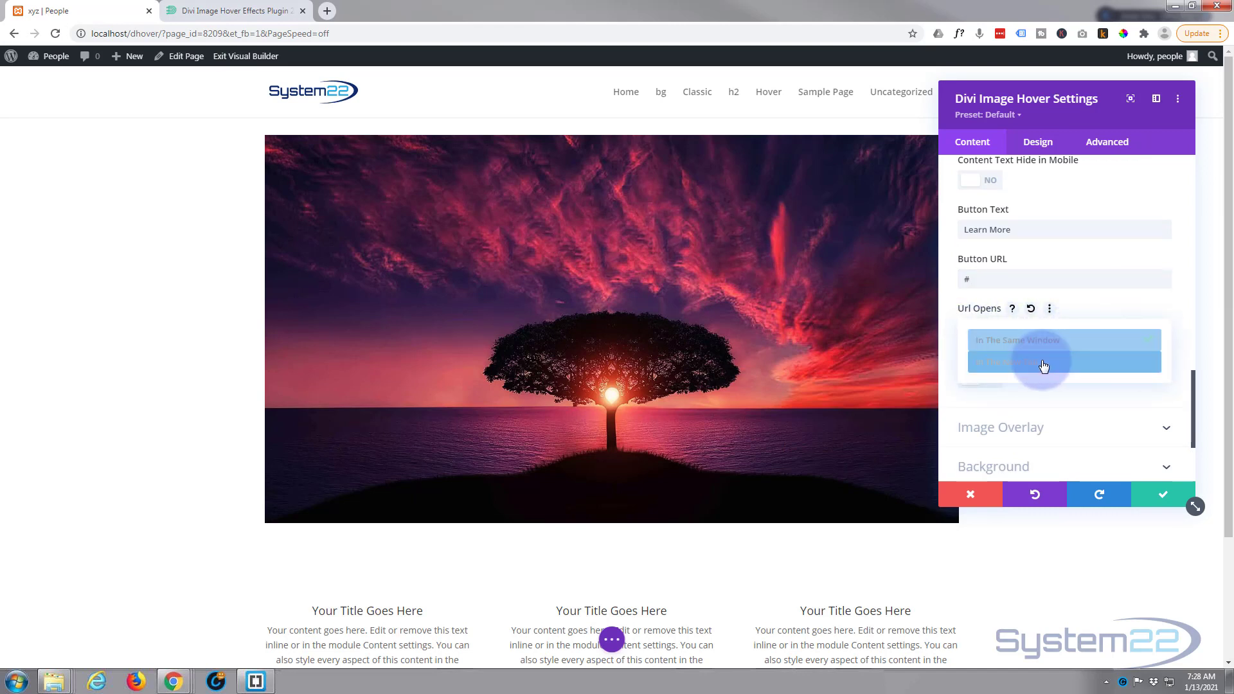
pyautogui.click(945, 324)
# Turn on vertical center alignment for the hover content.
pyautogui.moveTo(762, 342)
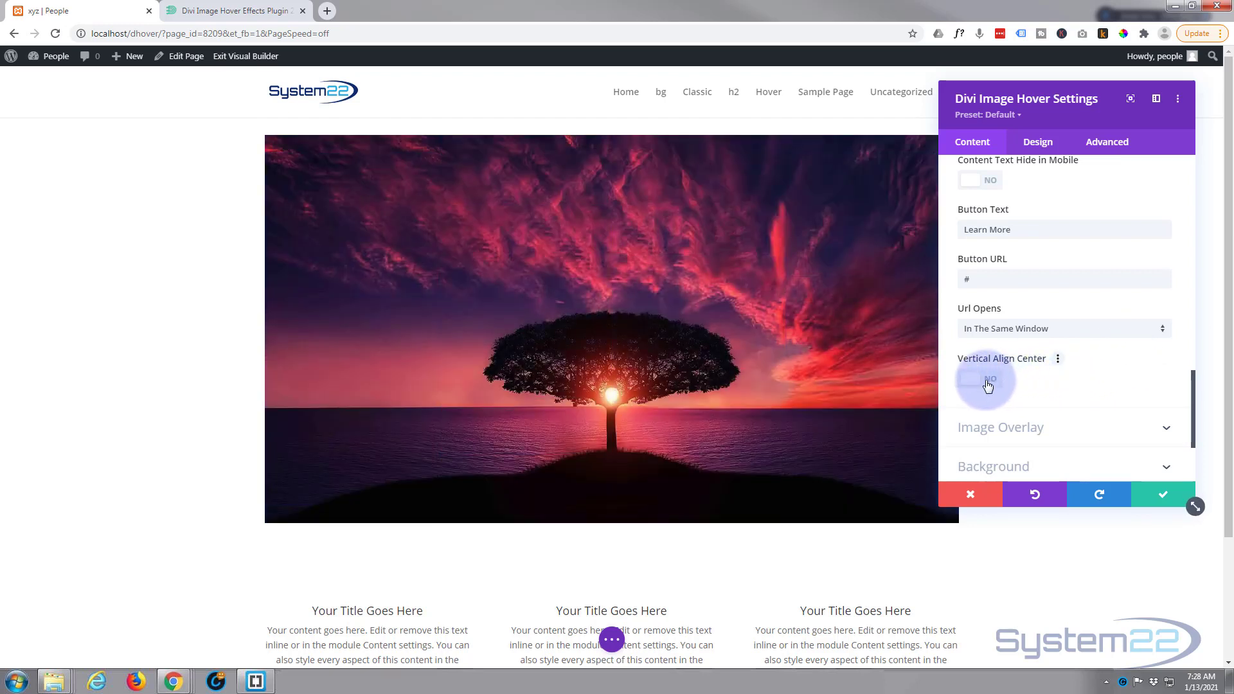
pyautogui.click(988, 382)
# Set the image overlay's background color to the purple swatch after previewing the current hover overlay.
pyautogui.scroll(-1, 1066, 367)
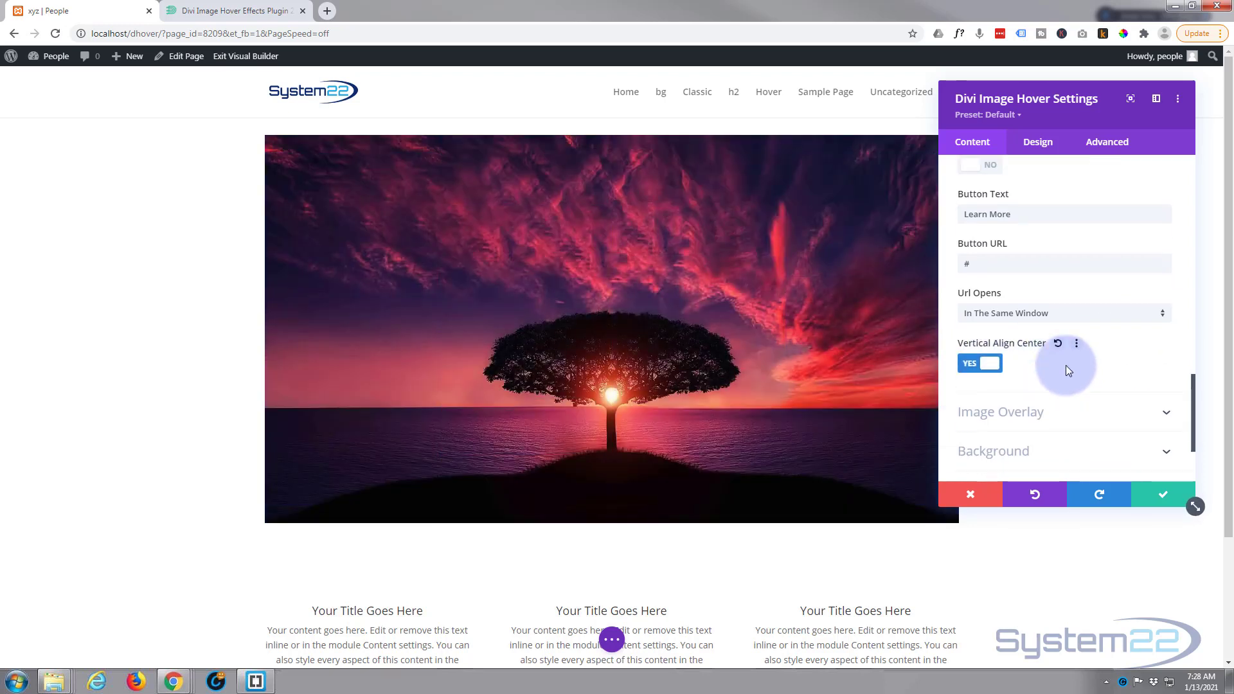
pyautogui.scroll(-3, 1066, 367)
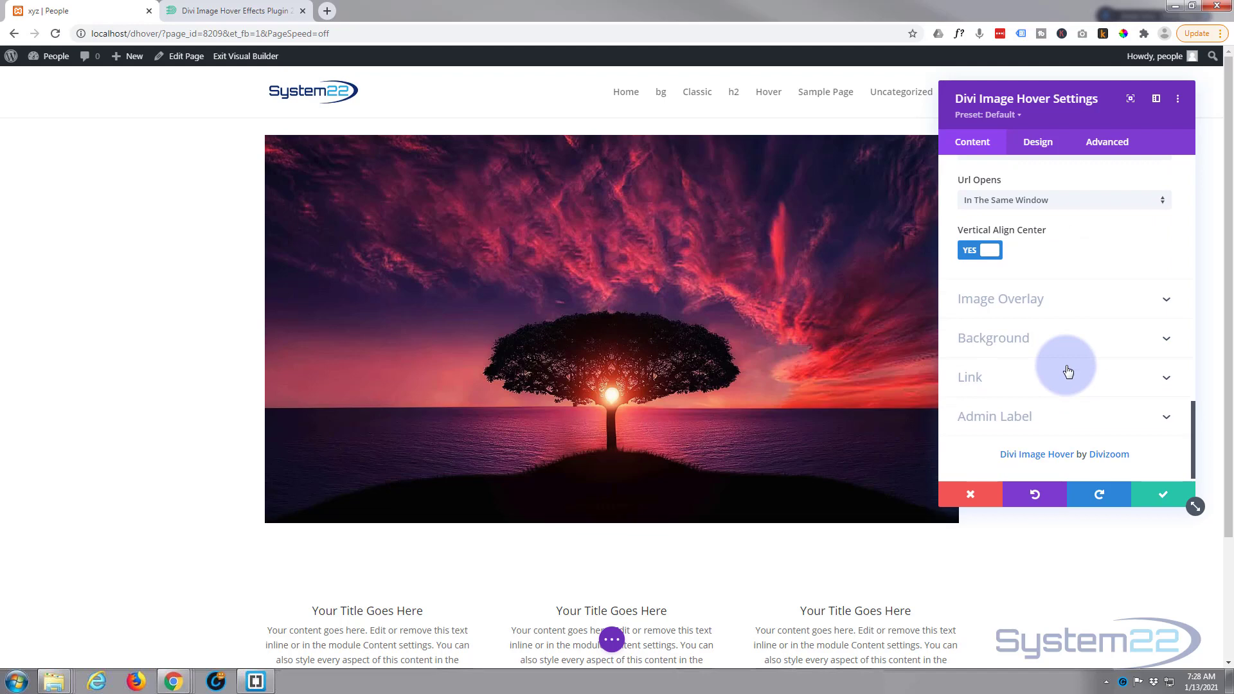
pyautogui.click(1061, 299)
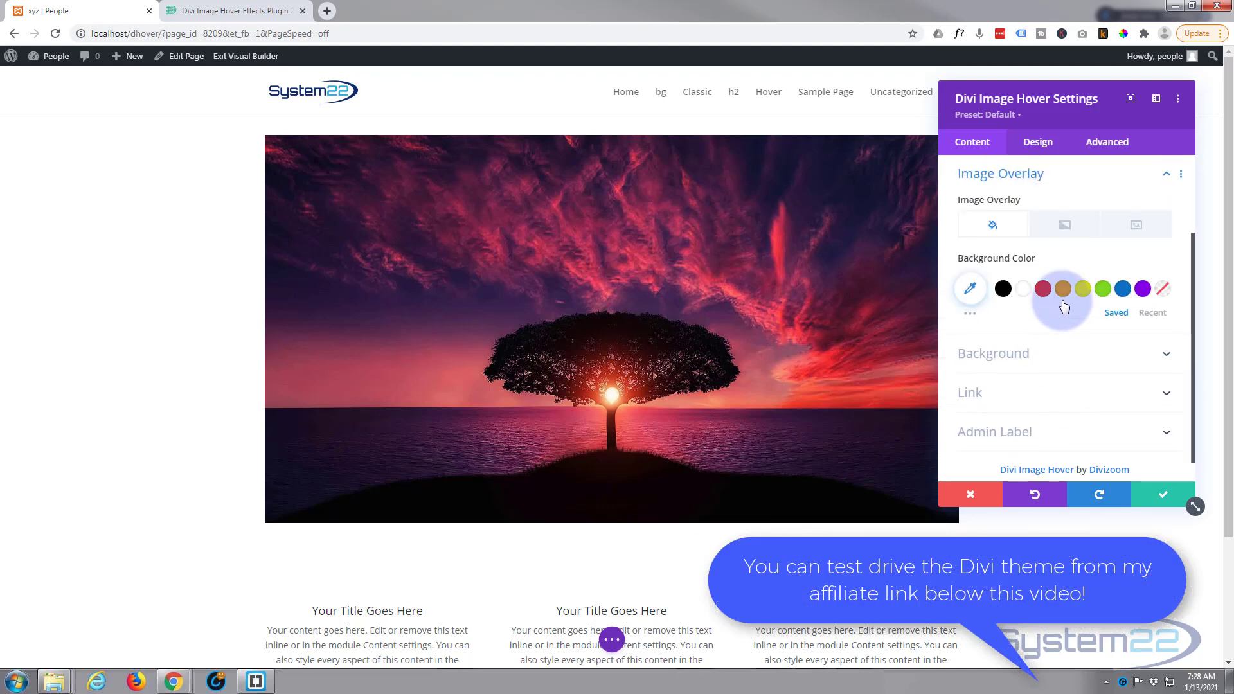
pyautogui.moveTo(628, 371)
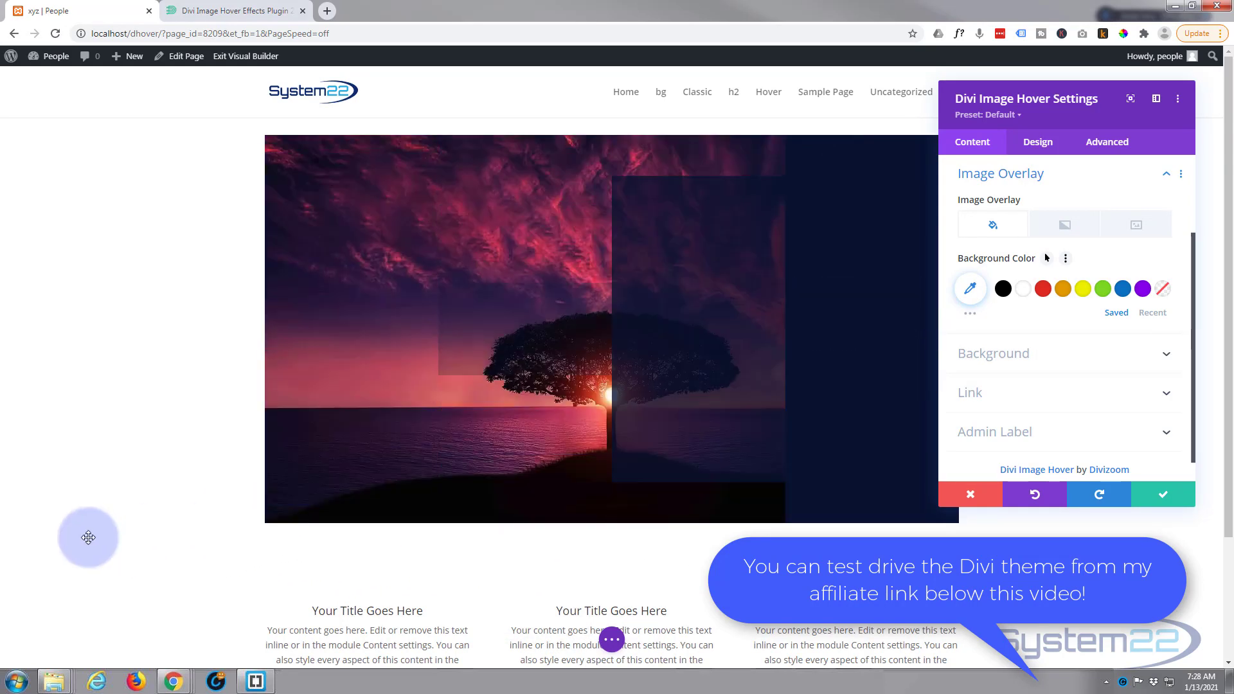
pyautogui.click(1143, 289)
pyautogui.scroll(1, 1055, 345)
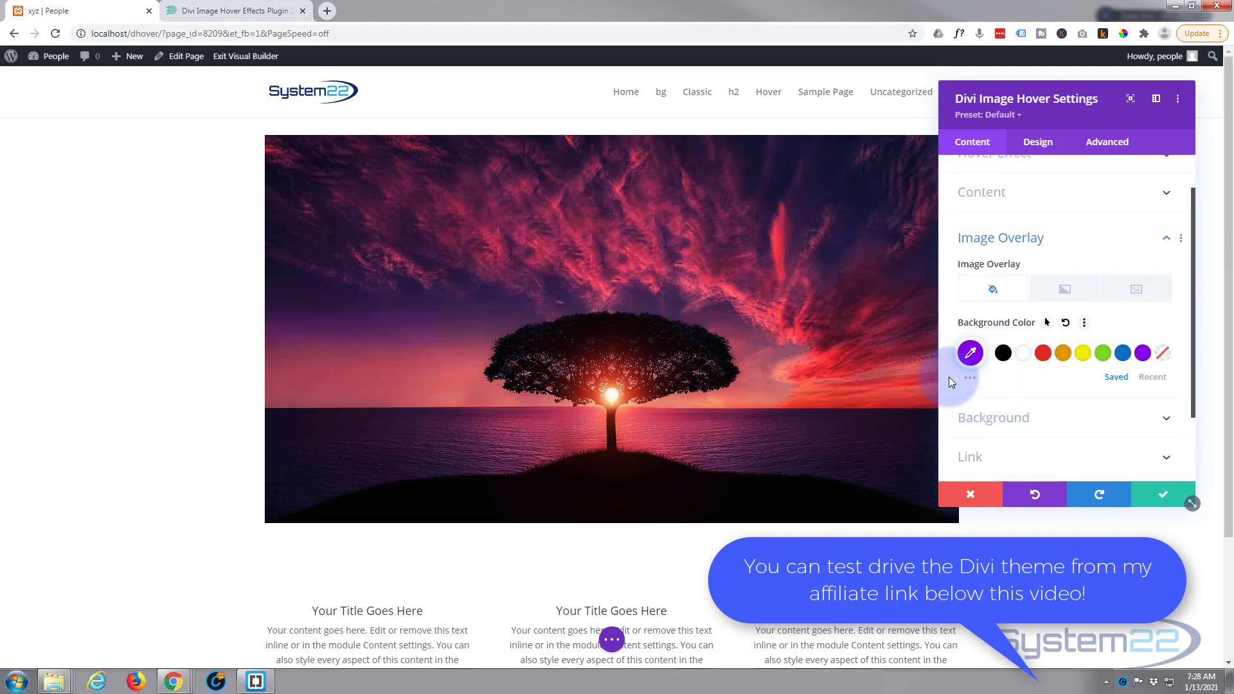
# Make the purple image overlay semi-transparent by changing its color code to #8300e960, and preview it on the image.
pyautogui.click(973, 353)
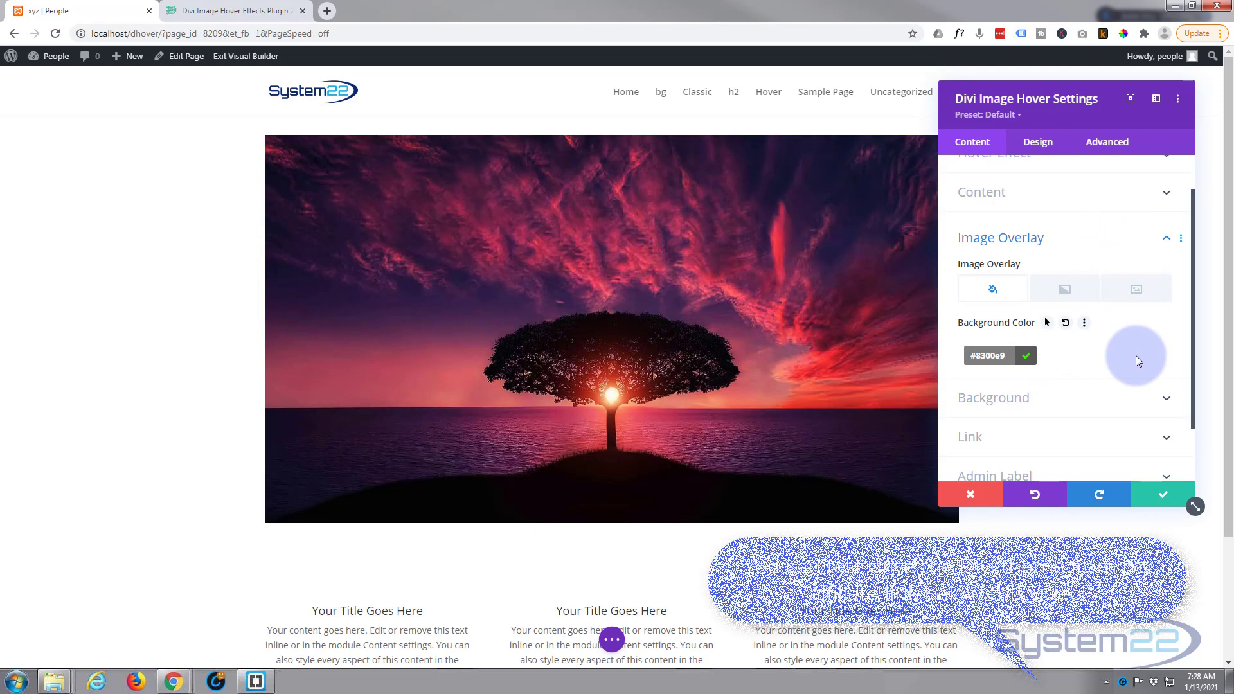
pyautogui.click(999, 359)
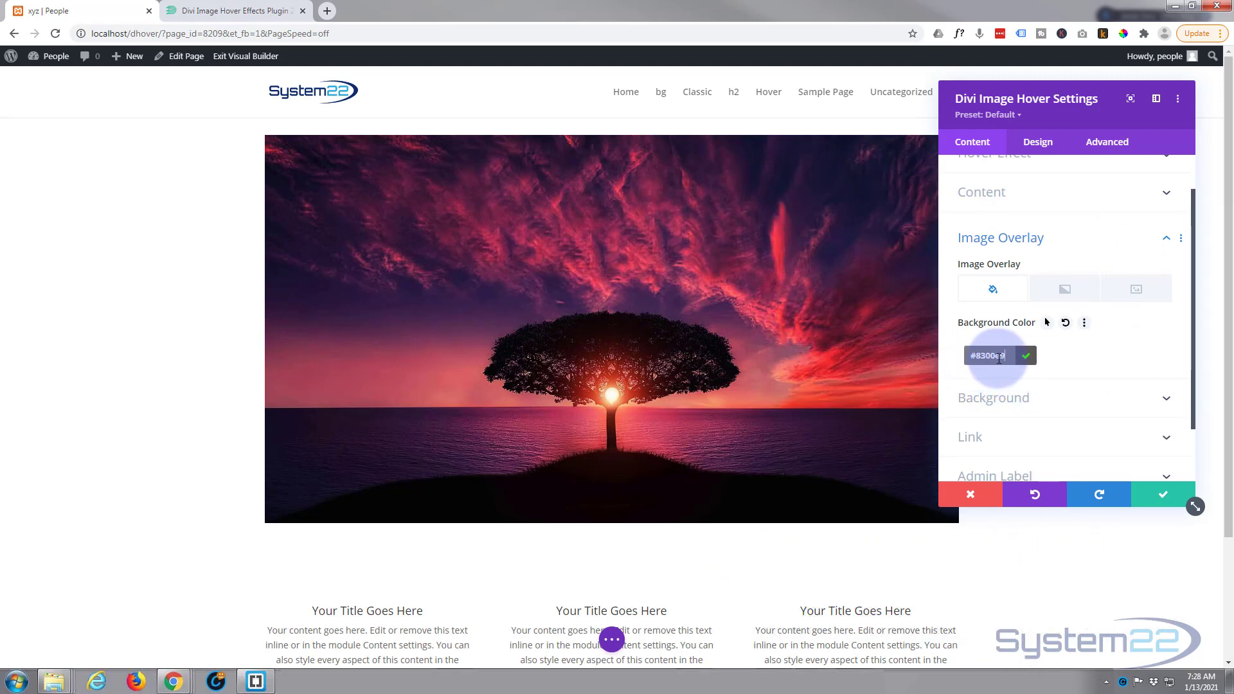
pyautogui.click(1094, 339)
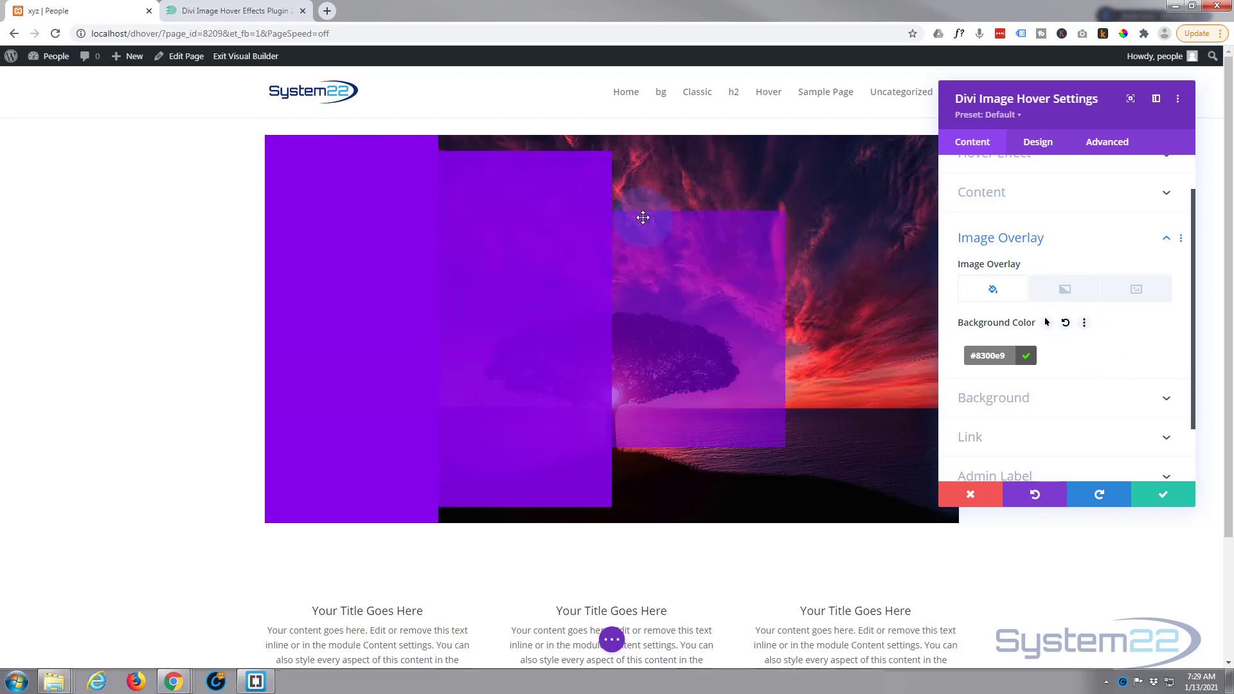
pyautogui.moveTo(646, 219)
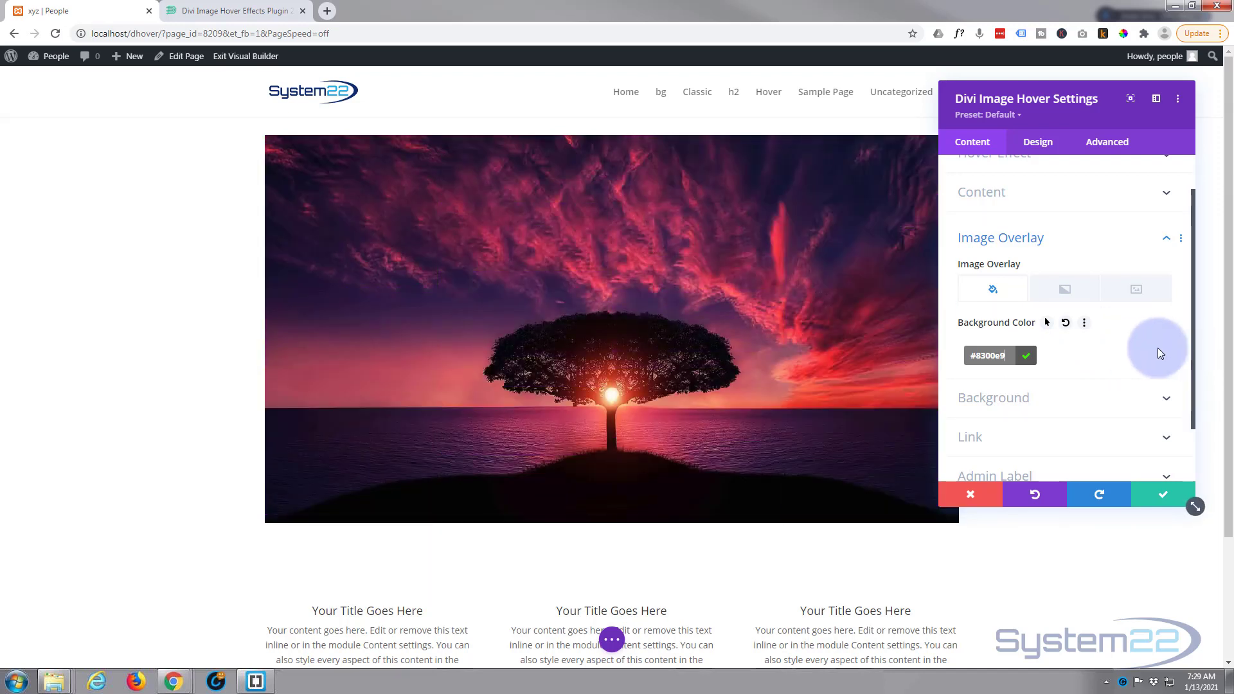
pyautogui.write('60')
pyautogui.moveTo(849, 334)
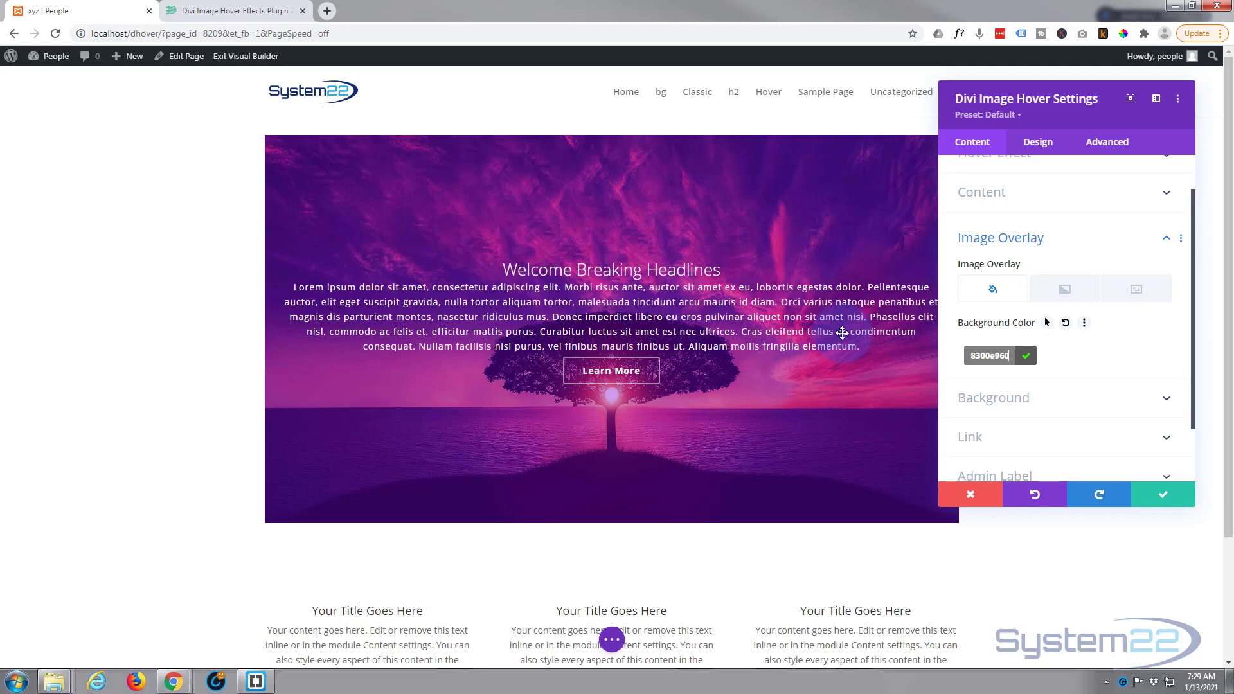
pyautogui.click(1121, 384)
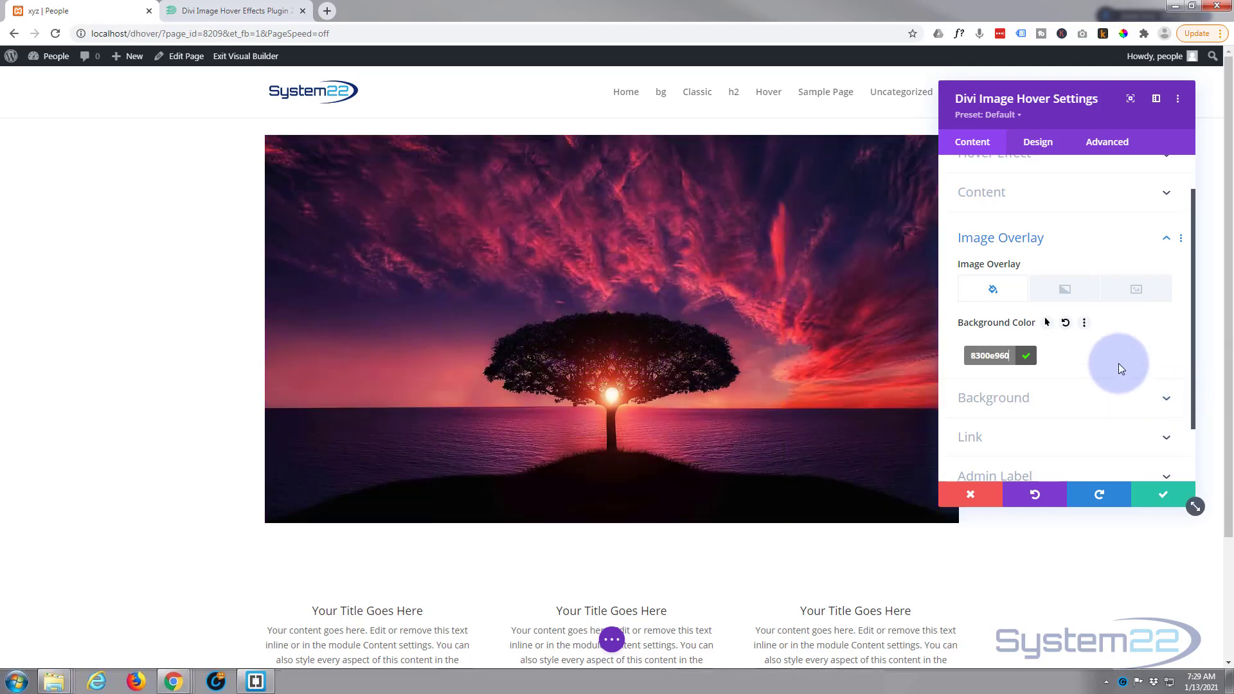
# Review the module's background color options and its link URL and link target settings.
pyautogui.scroll(-1, 1099, 354)
pyautogui.click(1084, 341)
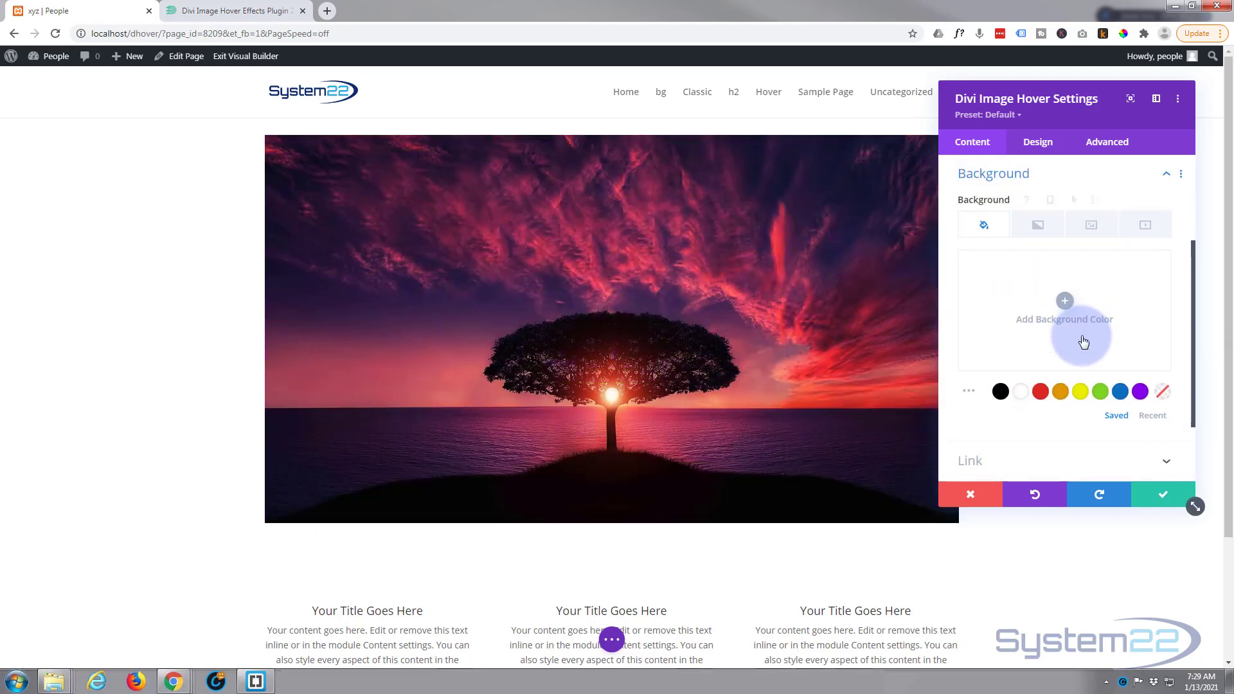
pyautogui.scroll(-2, 1041, 299)
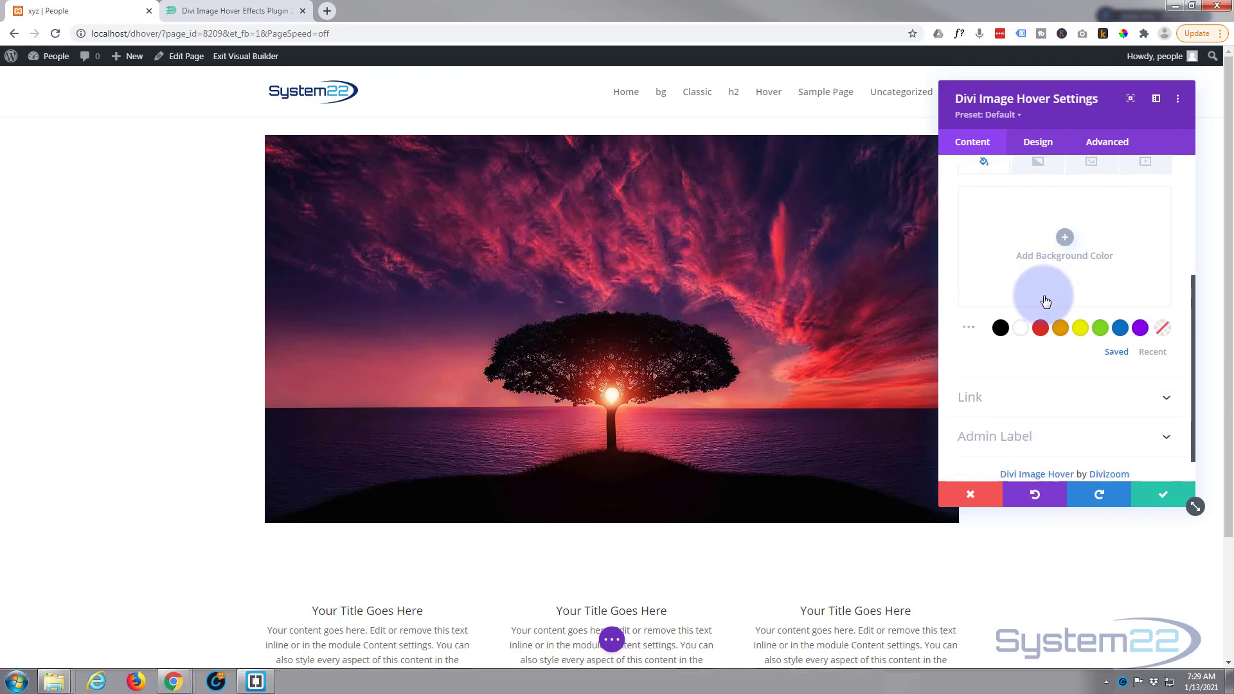
pyautogui.moveTo(709, 448)
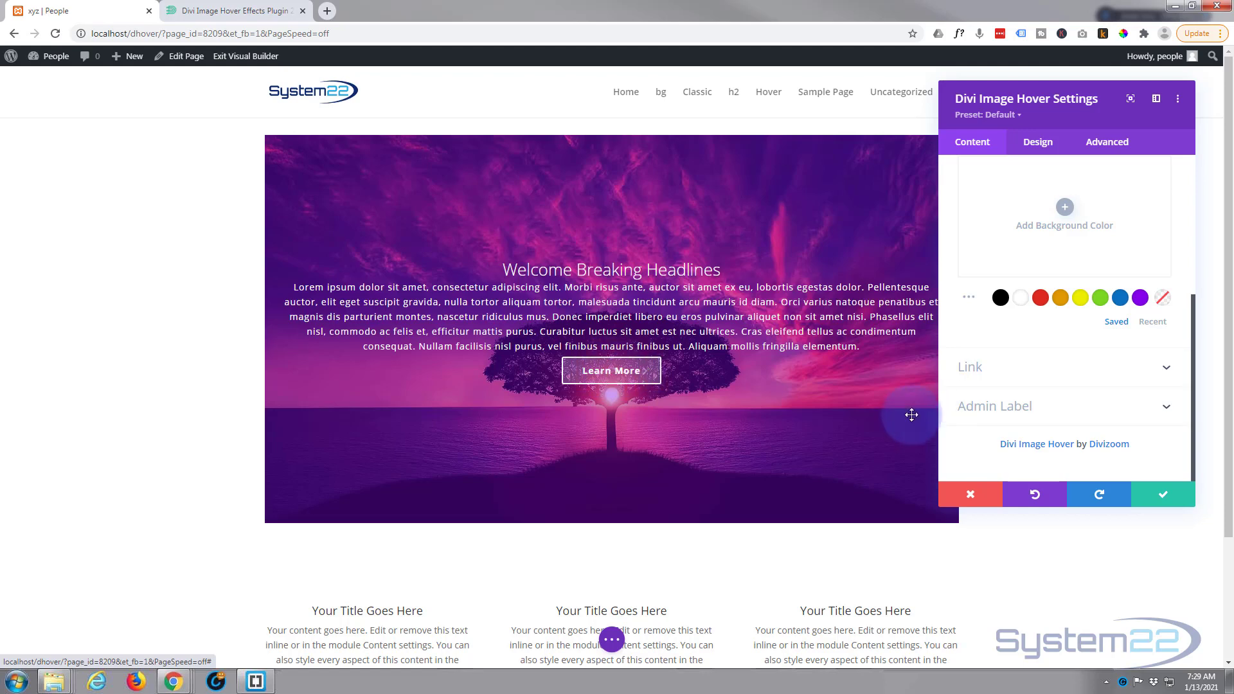
pyautogui.click(1008, 377)
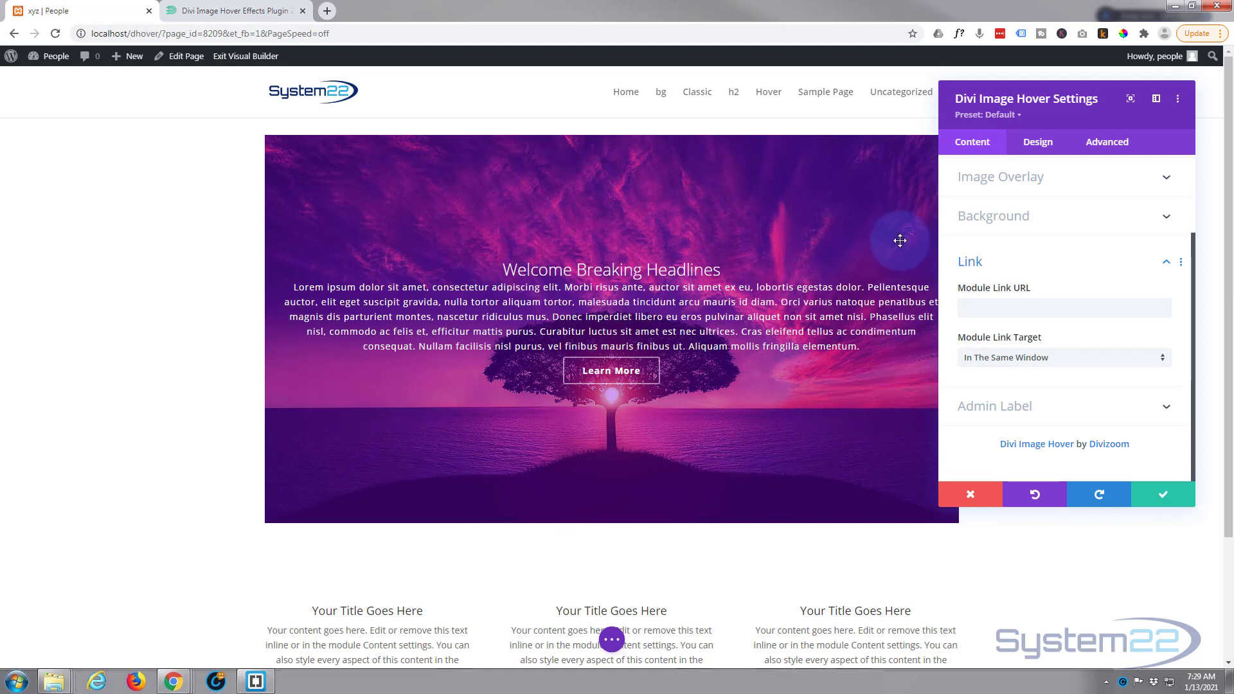
pyautogui.click(1006, 311)
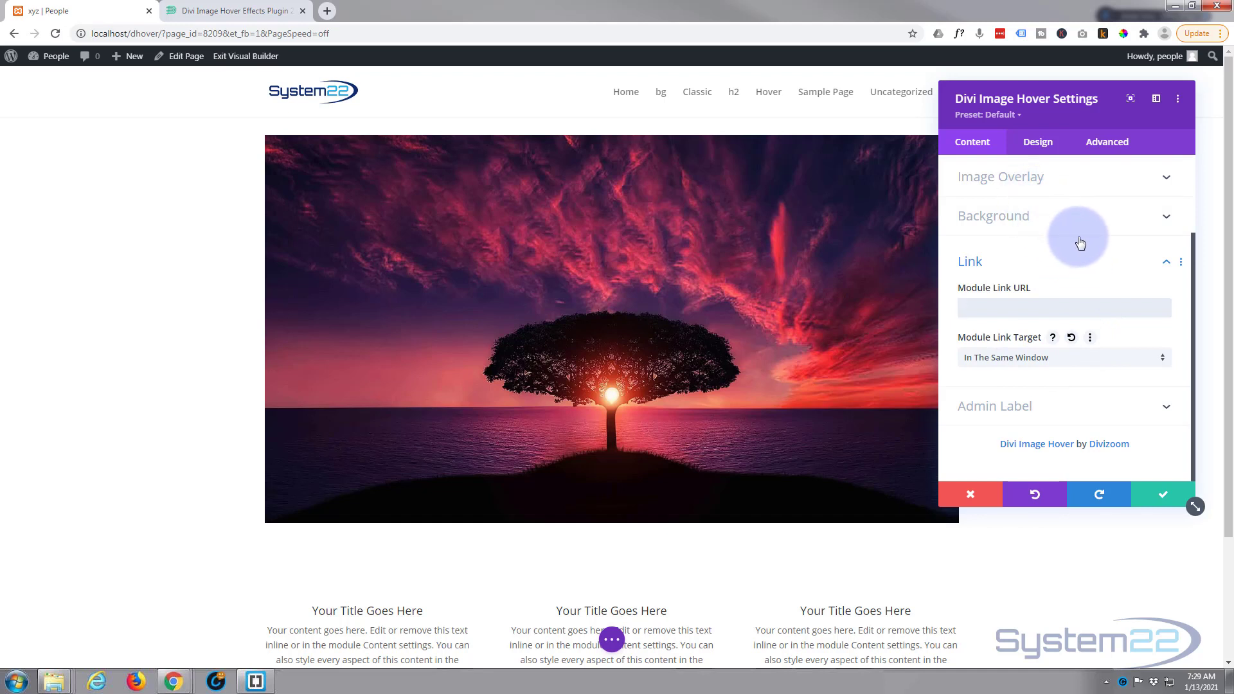
pyautogui.scroll(2, 1080, 243)
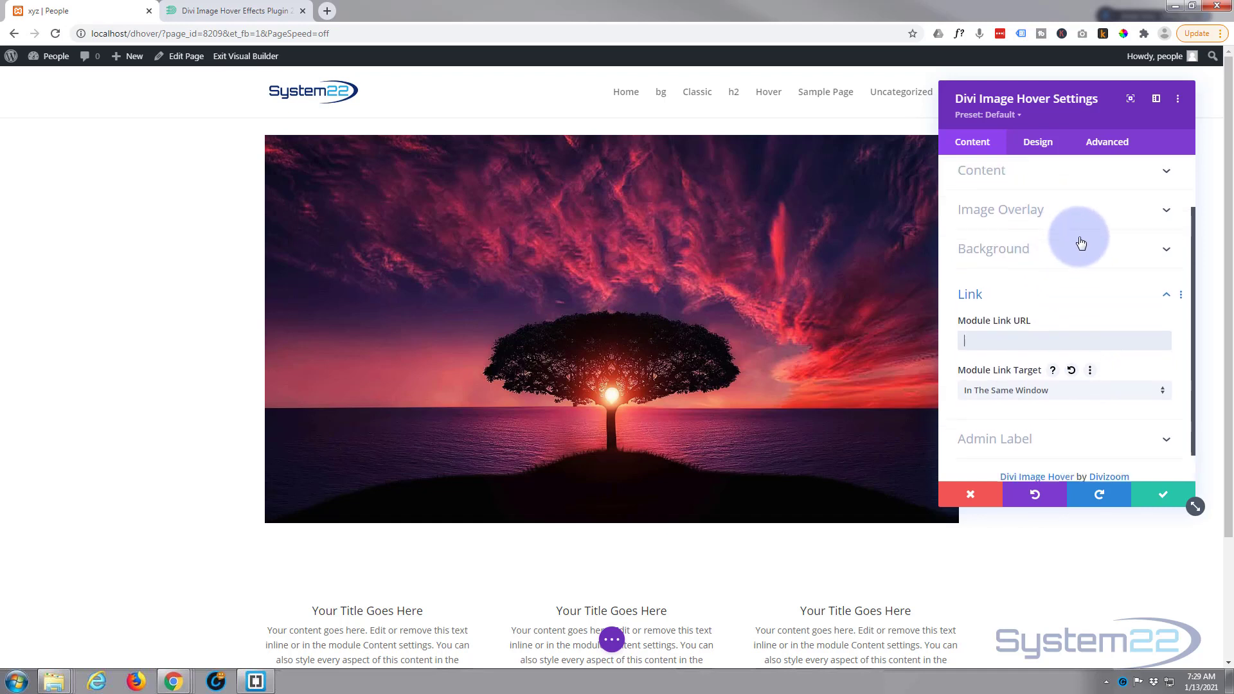
# Set the hover title's text size to 50px in the module's title design settings.
pyautogui.click(1046, 151)
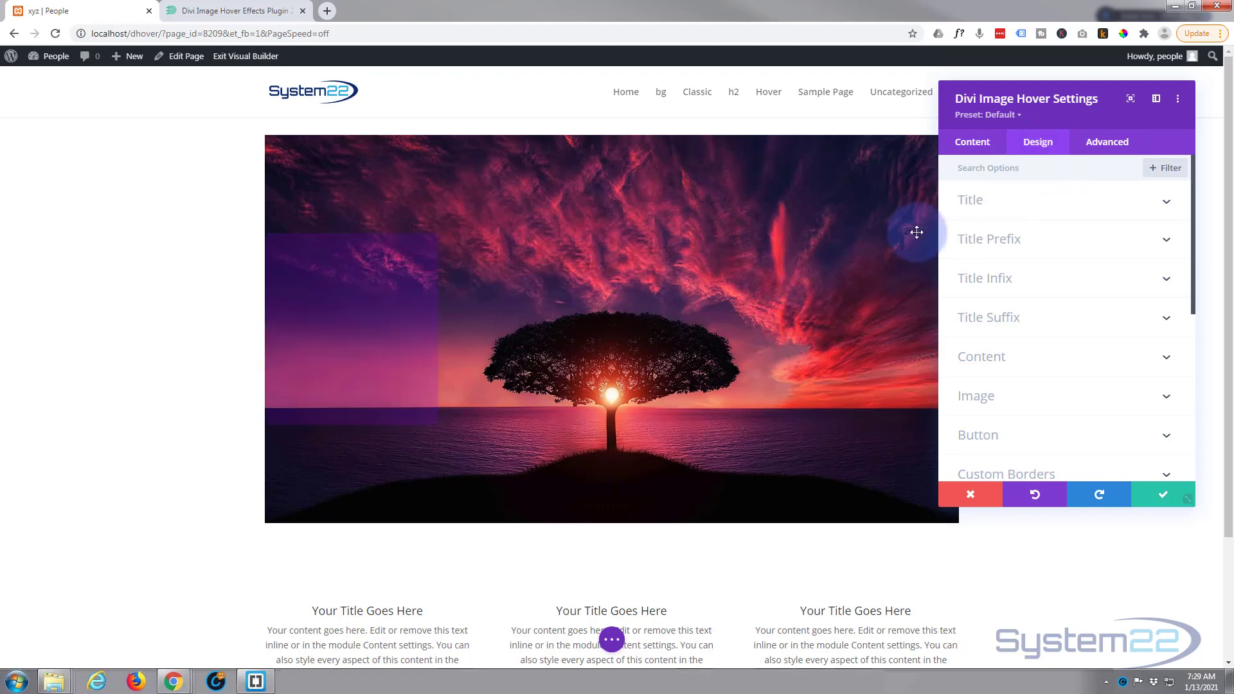
pyautogui.click(1083, 206)
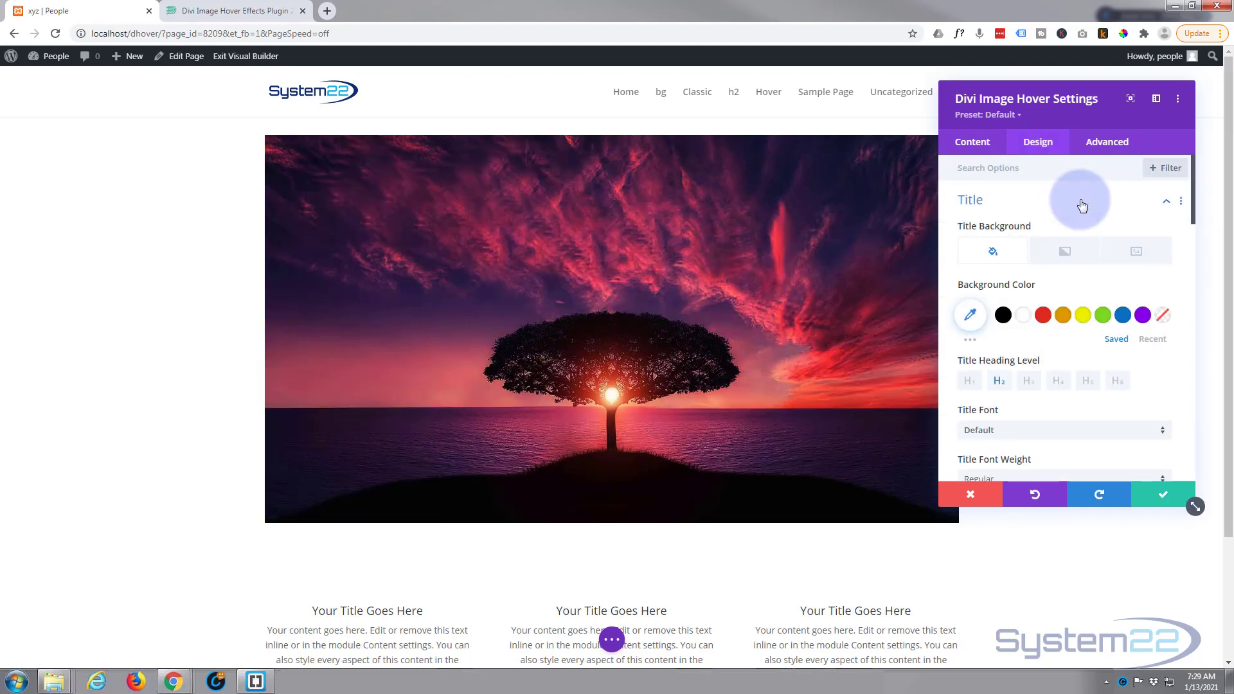
pyautogui.moveTo(704, 289)
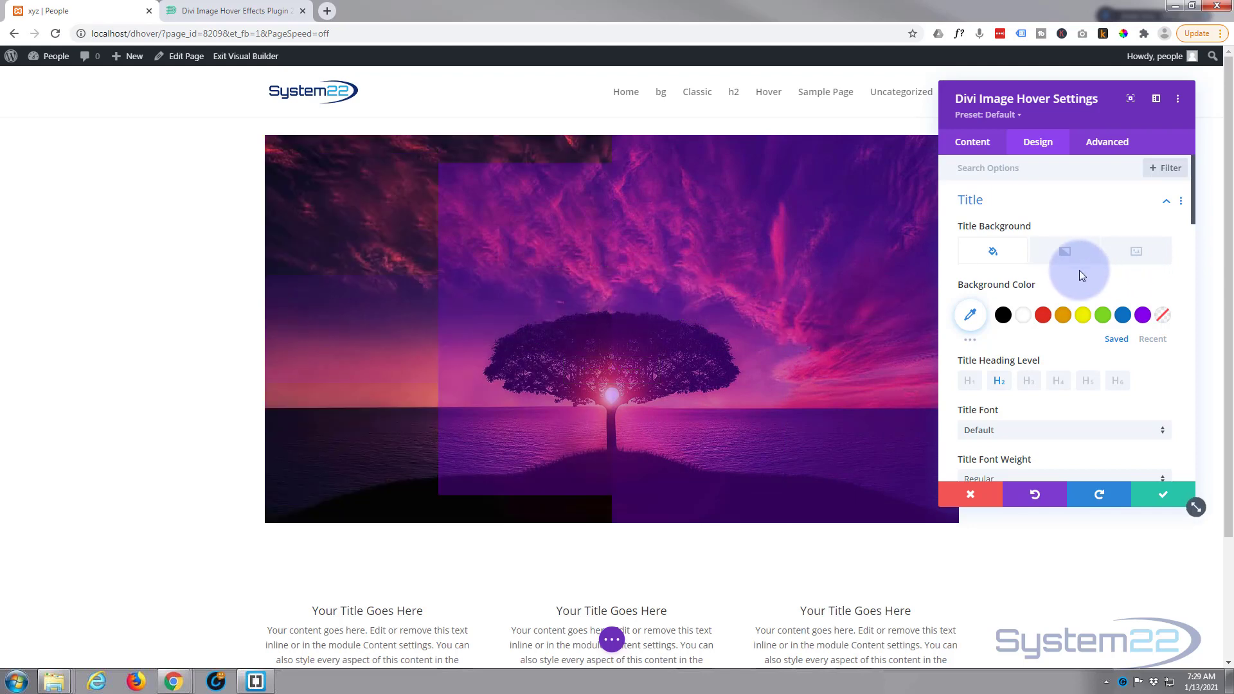
pyautogui.scroll(-2, 1077, 273)
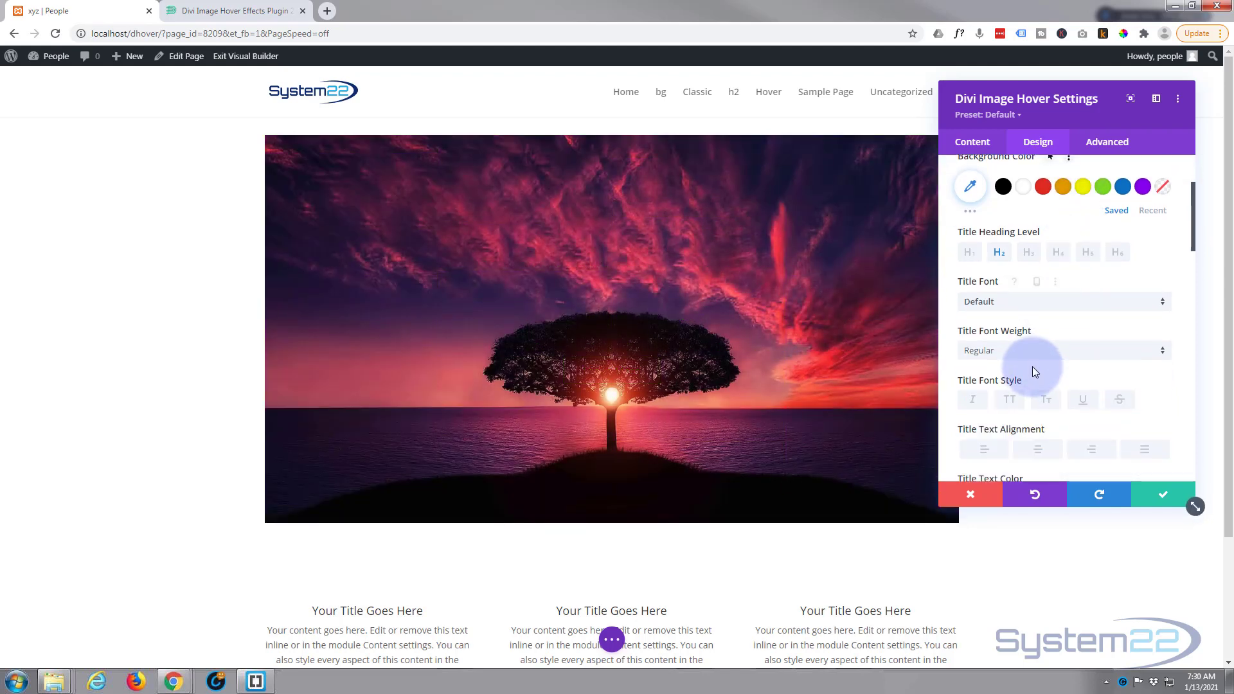
pyautogui.scroll(-2, 1032, 366)
pyautogui.scroll(-1, 1033, 364)
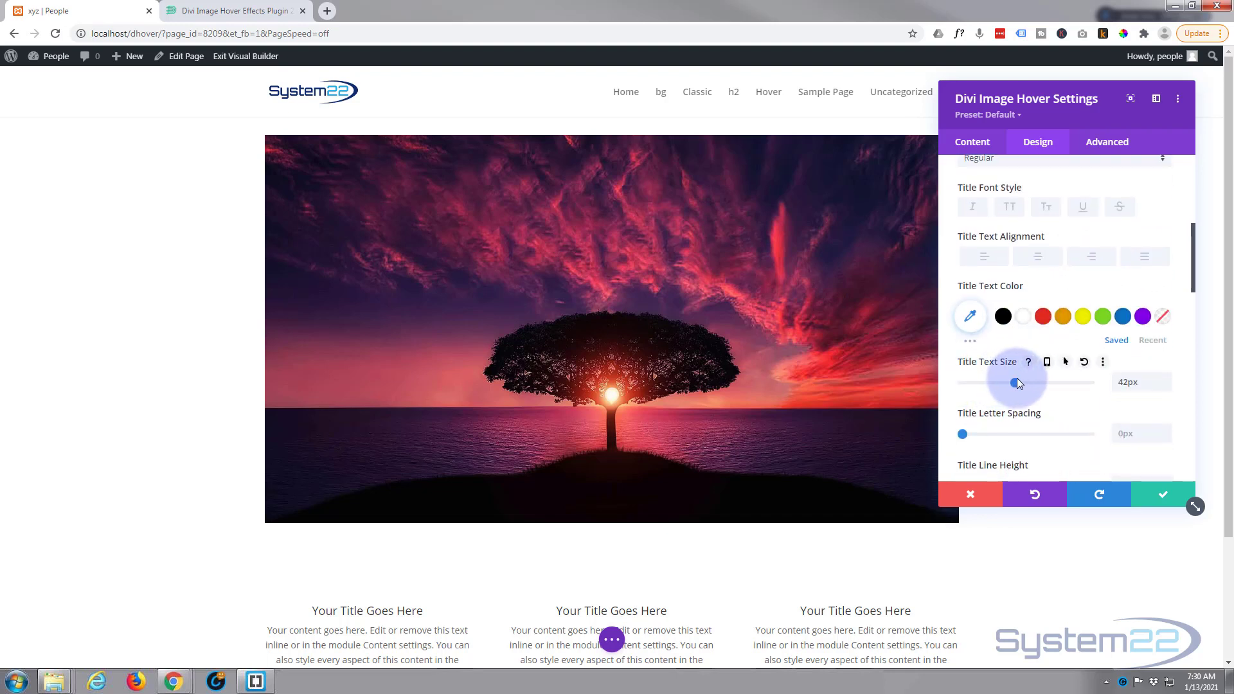
pyautogui.moveTo(1019, 380); pyautogui.dragTo(1028, 383)
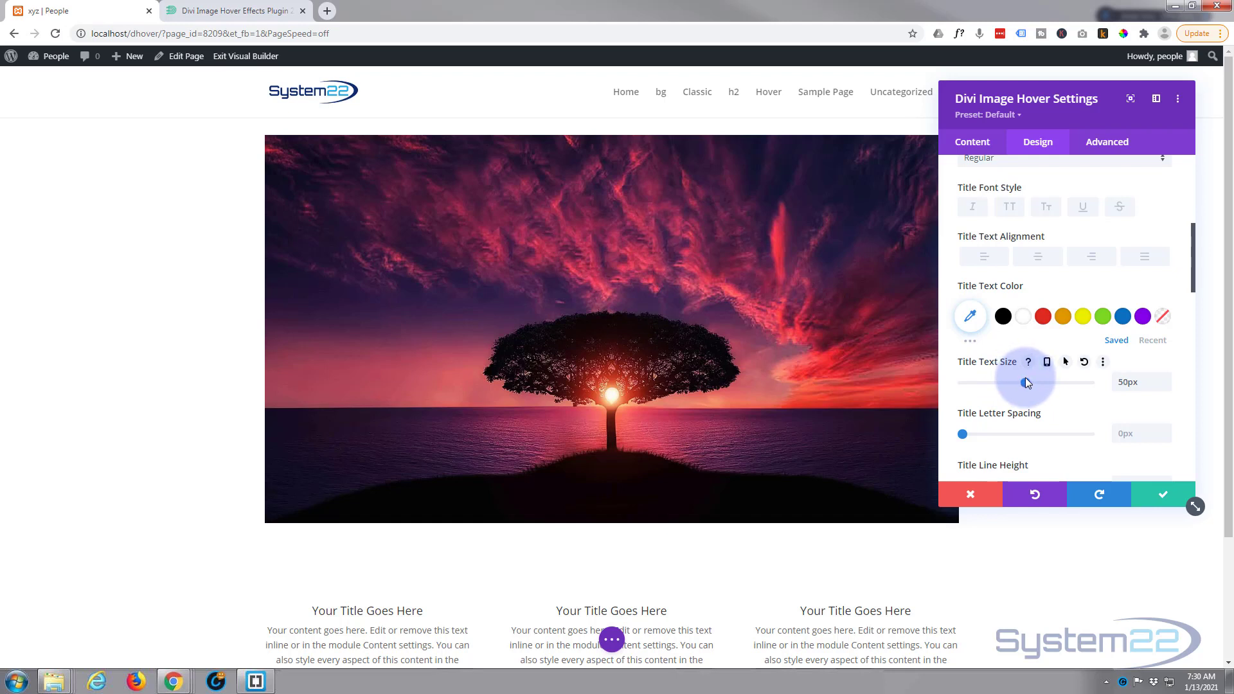
# Give the title text responsive sizes of 20px on phone and 30px on tablet, and preview the hover content.
pyautogui.click(1048, 362)
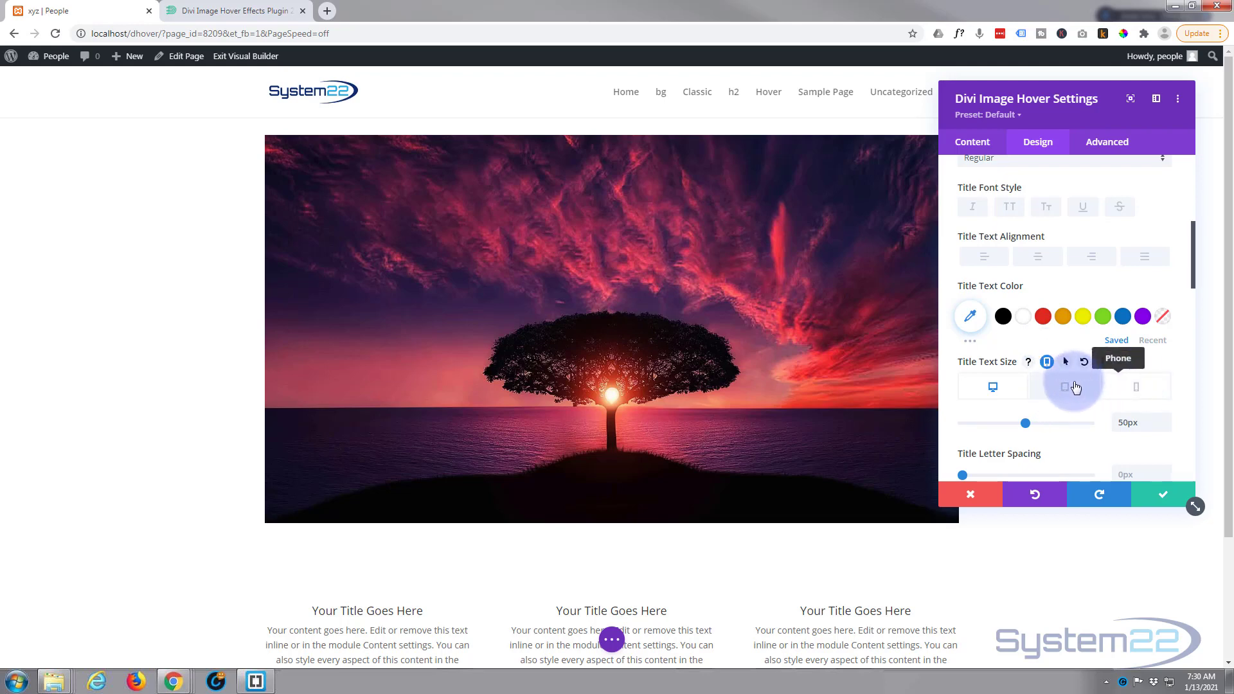
pyautogui.click(1070, 387)
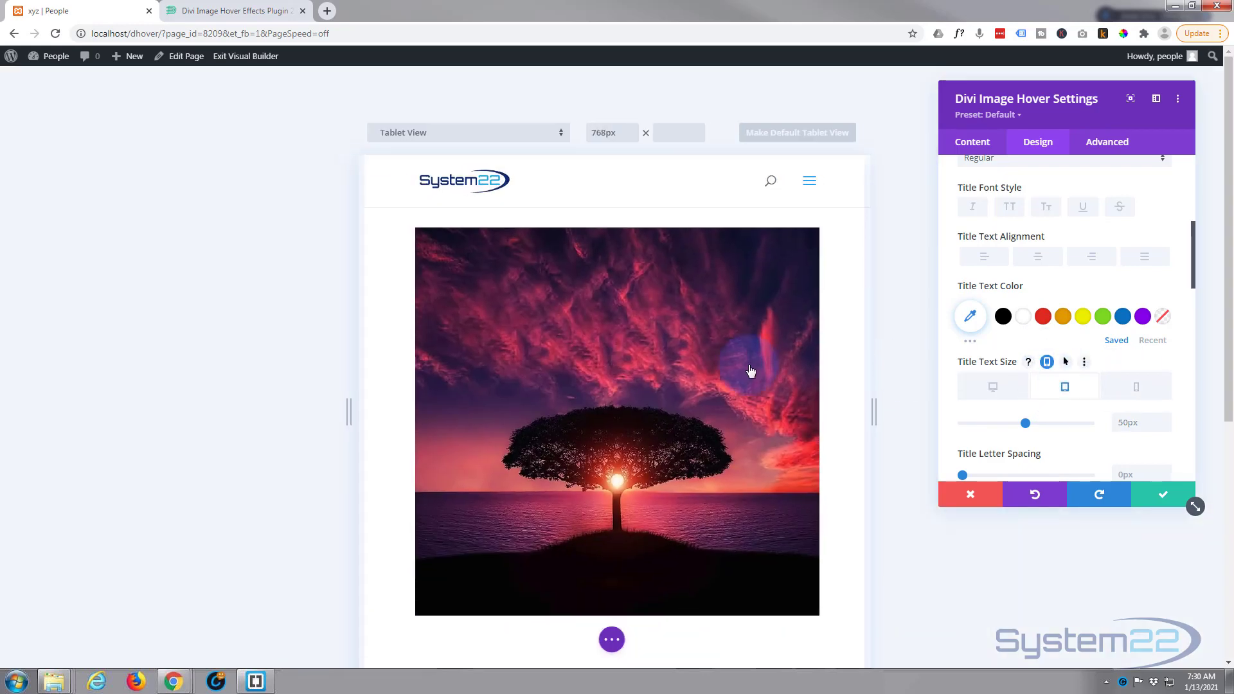
pyautogui.click(1136, 394)
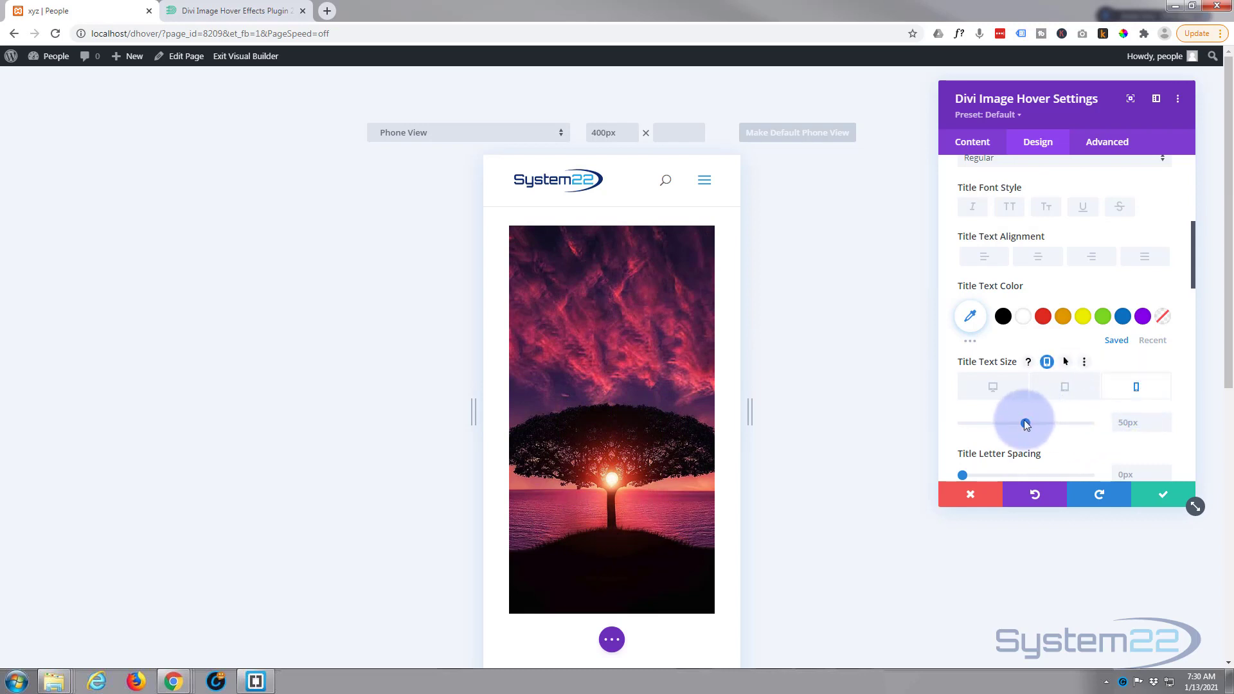
pyautogui.click(1120, 424)
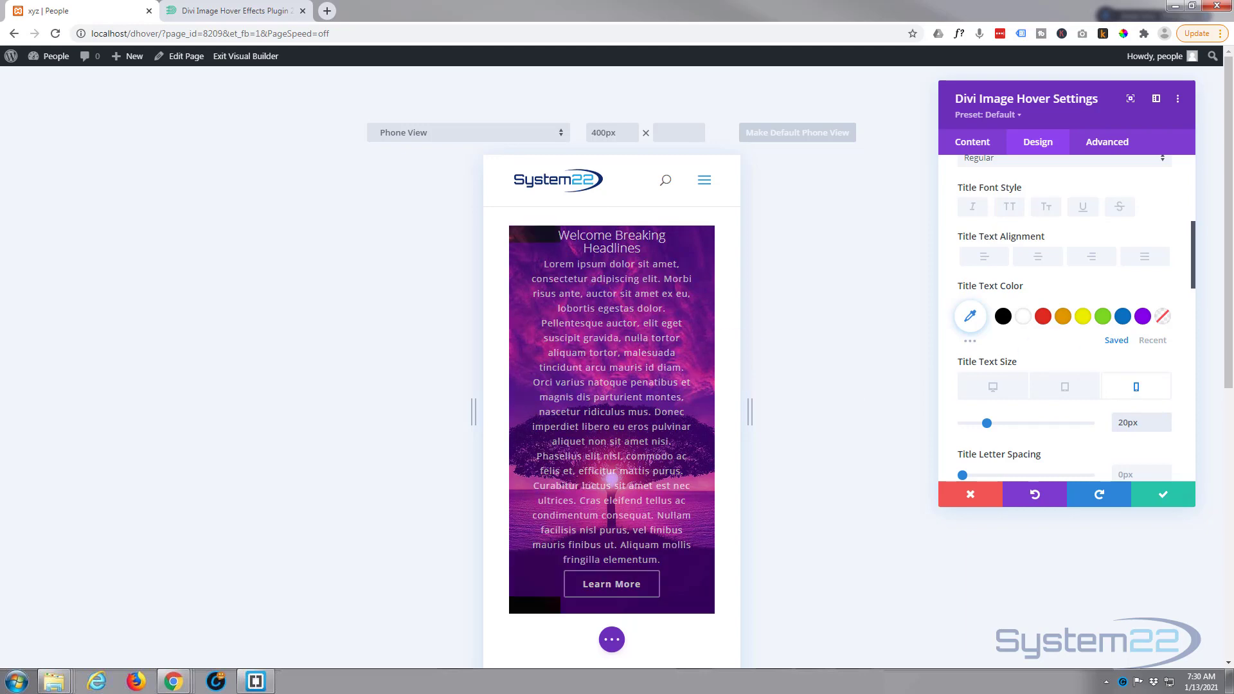
pyautogui.click(1076, 394)
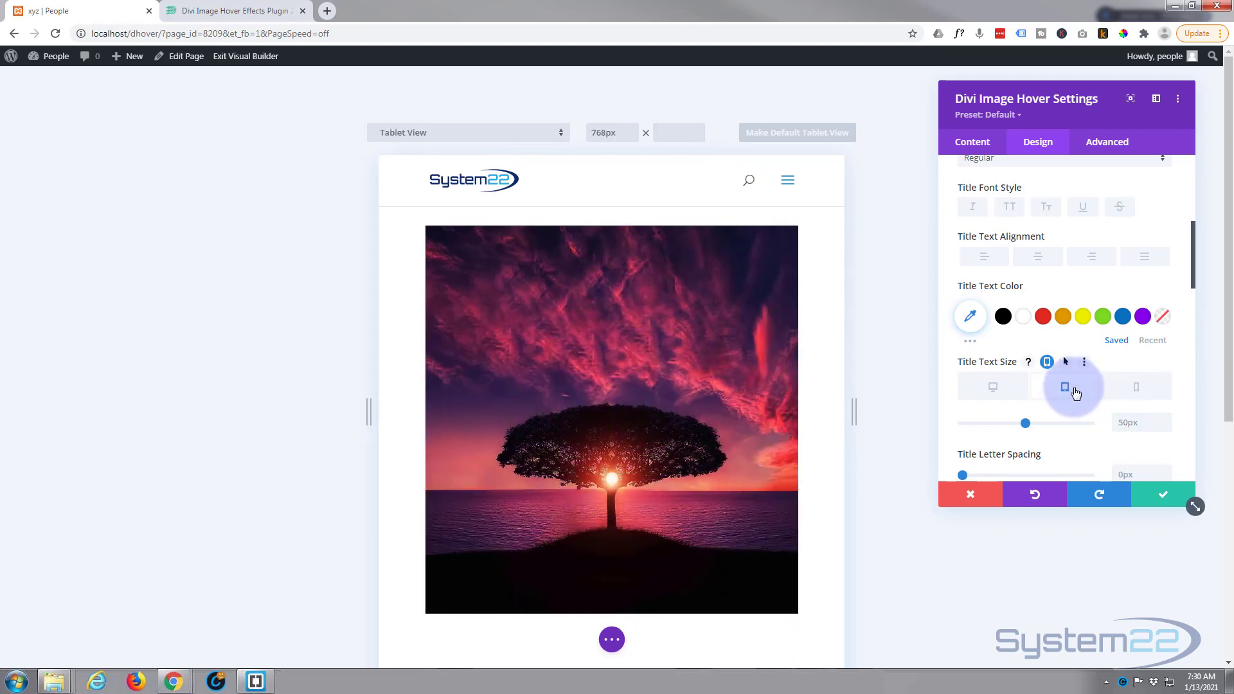
pyautogui.moveTo(638, 395)
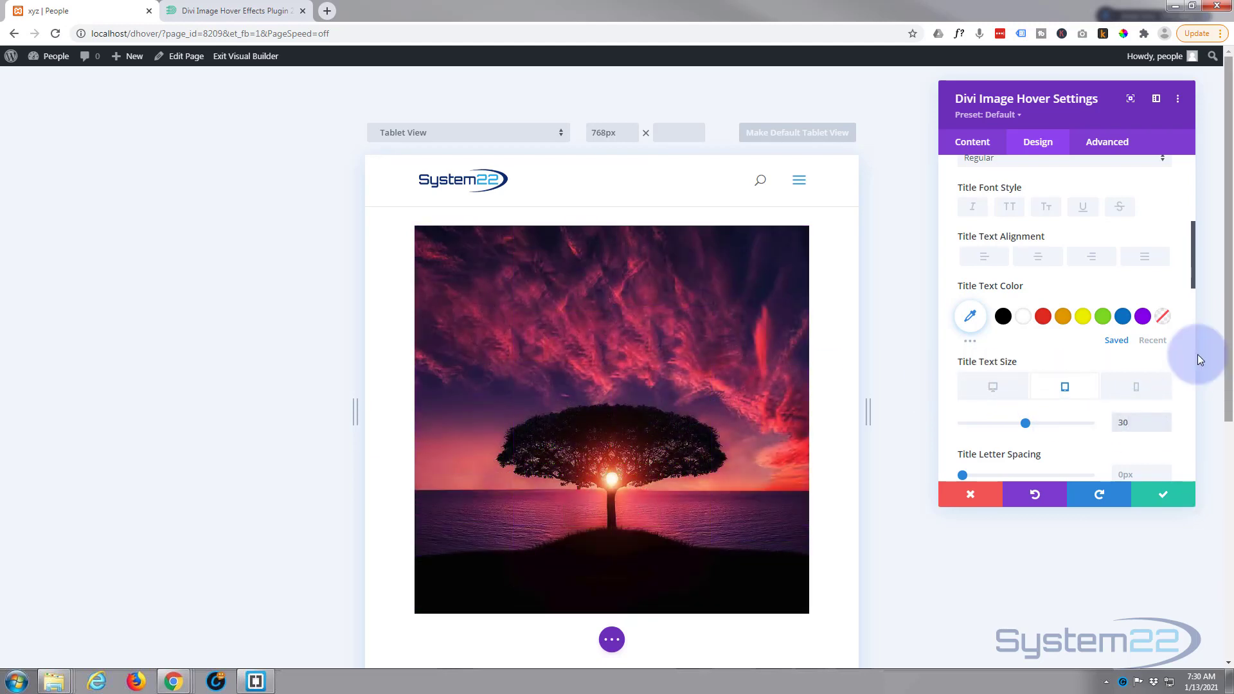
pyautogui.moveTo(720, 402)
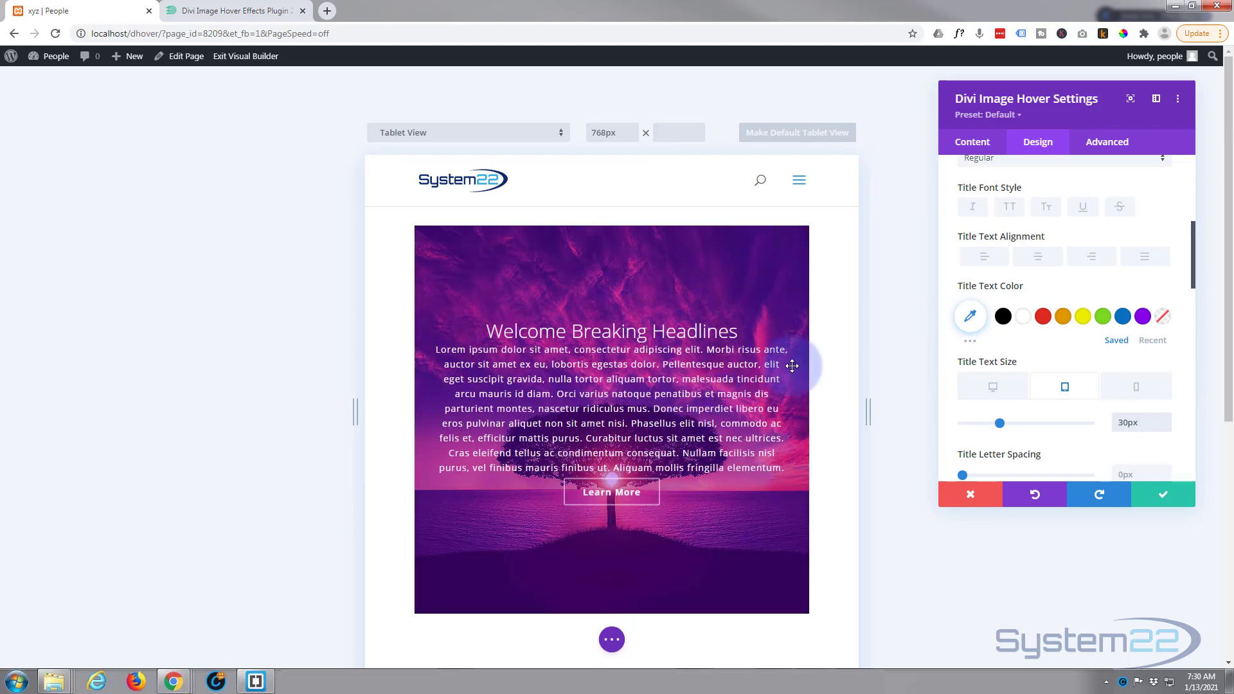
# Look over the remaining title design options and switch the page preview back to desktop view.
pyautogui.scroll(-1, 1087, 354)
pyautogui.scroll(-6, 1085, 354)
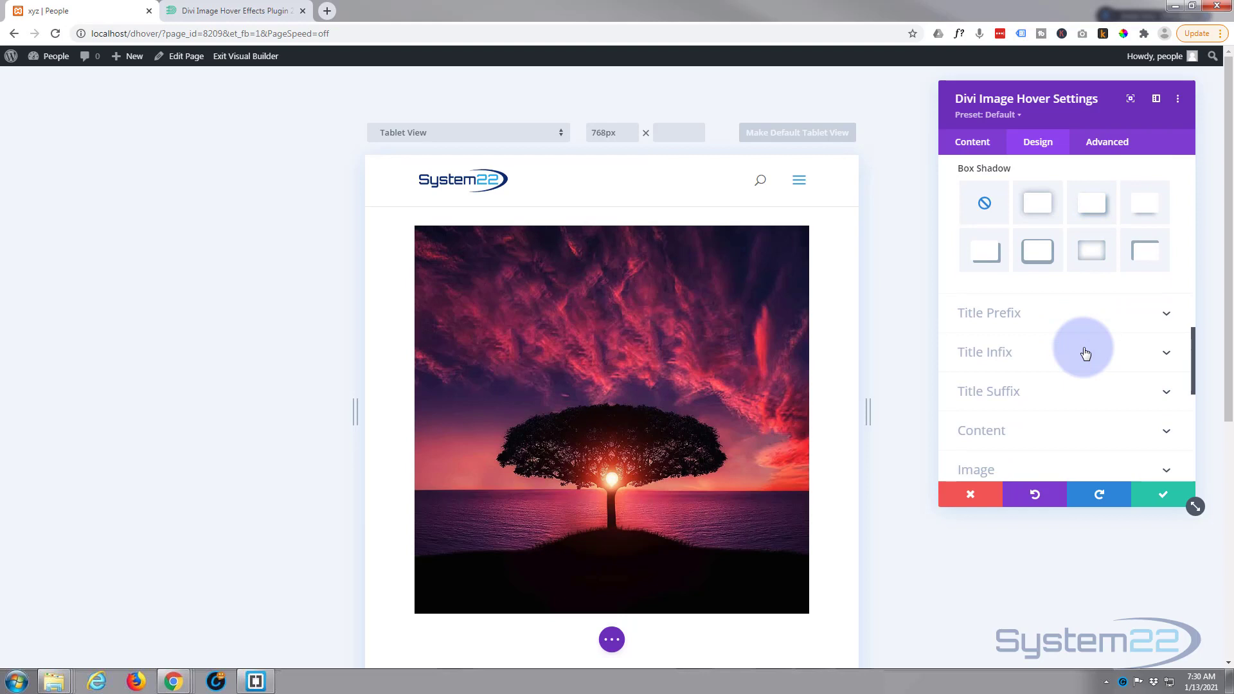
pyautogui.scroll(-1, 1086, 353)
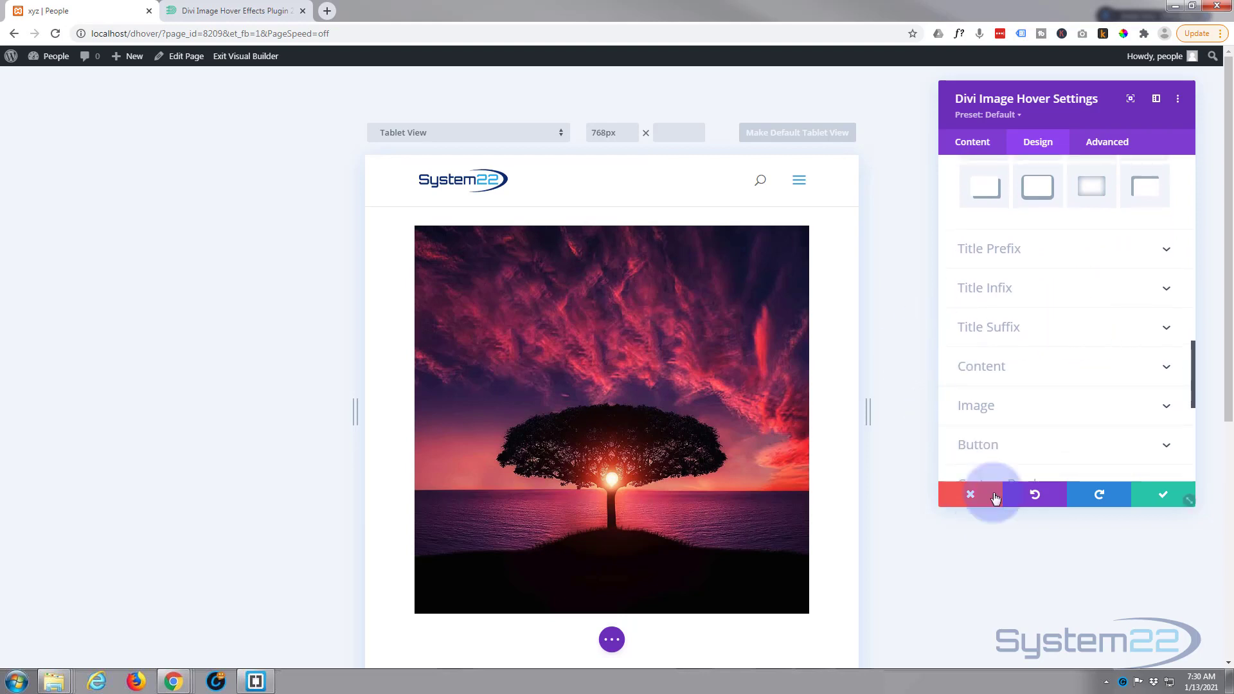
pyautogui.scroll(2, 1031, 426)
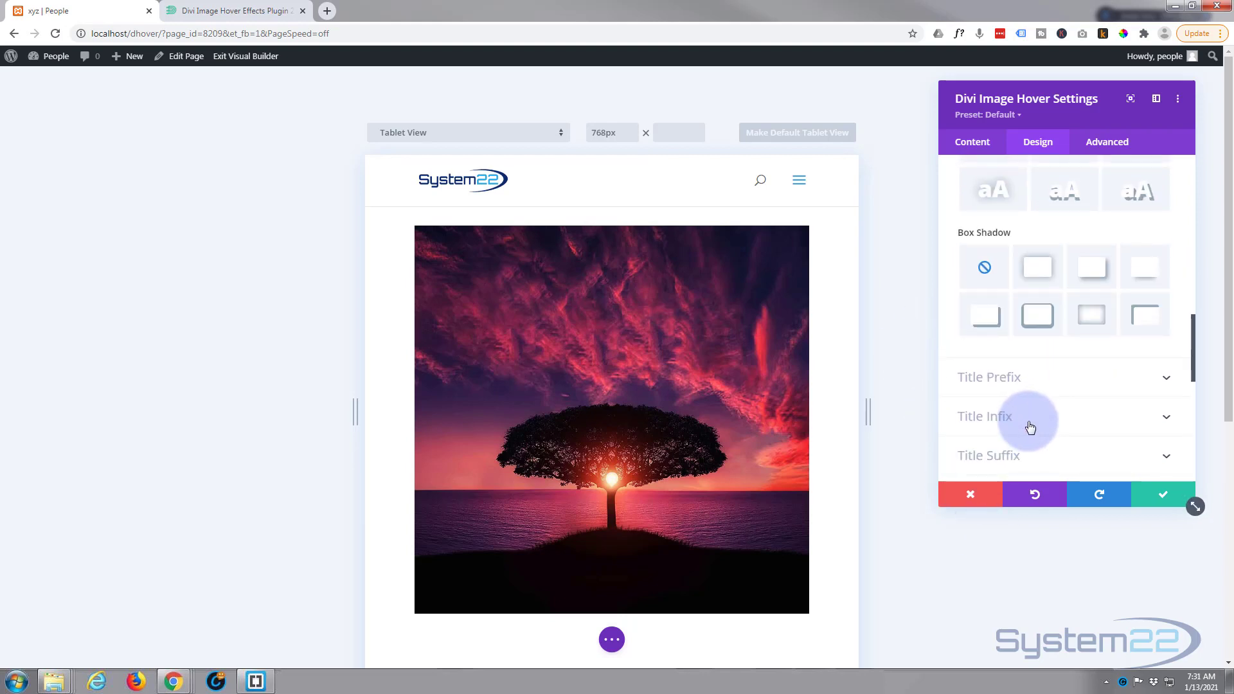
pyautogui.click(612, 639)
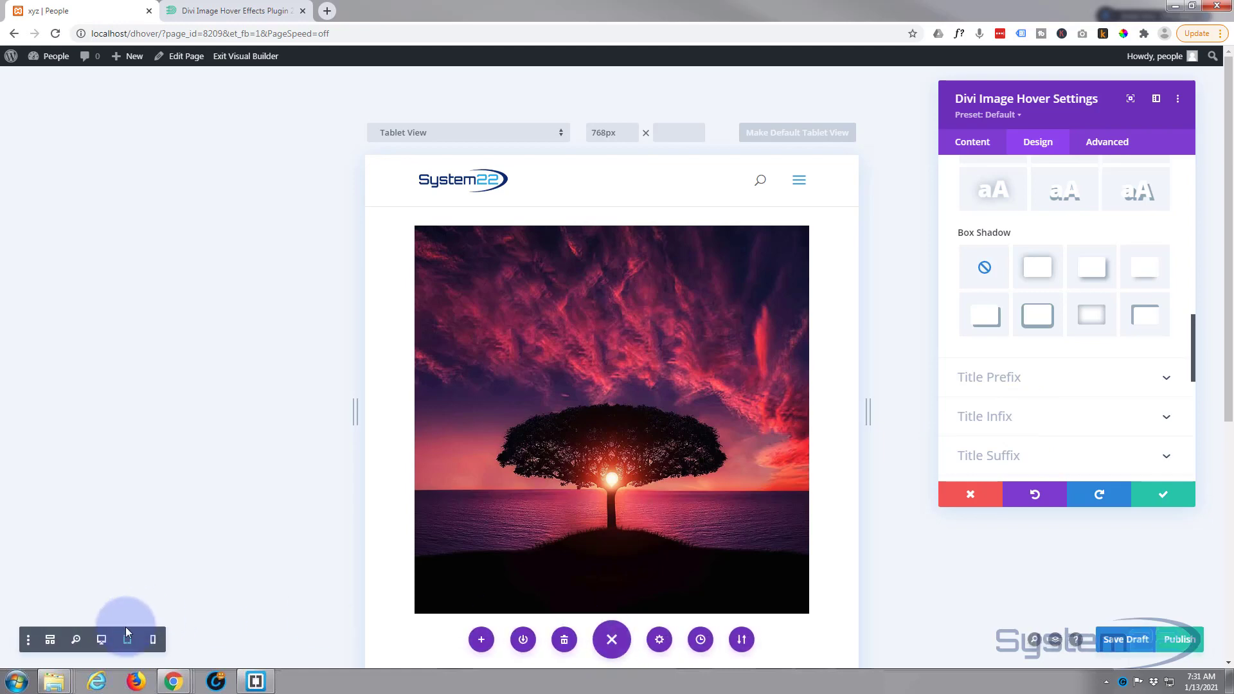
pyautogui.click(101, 641)
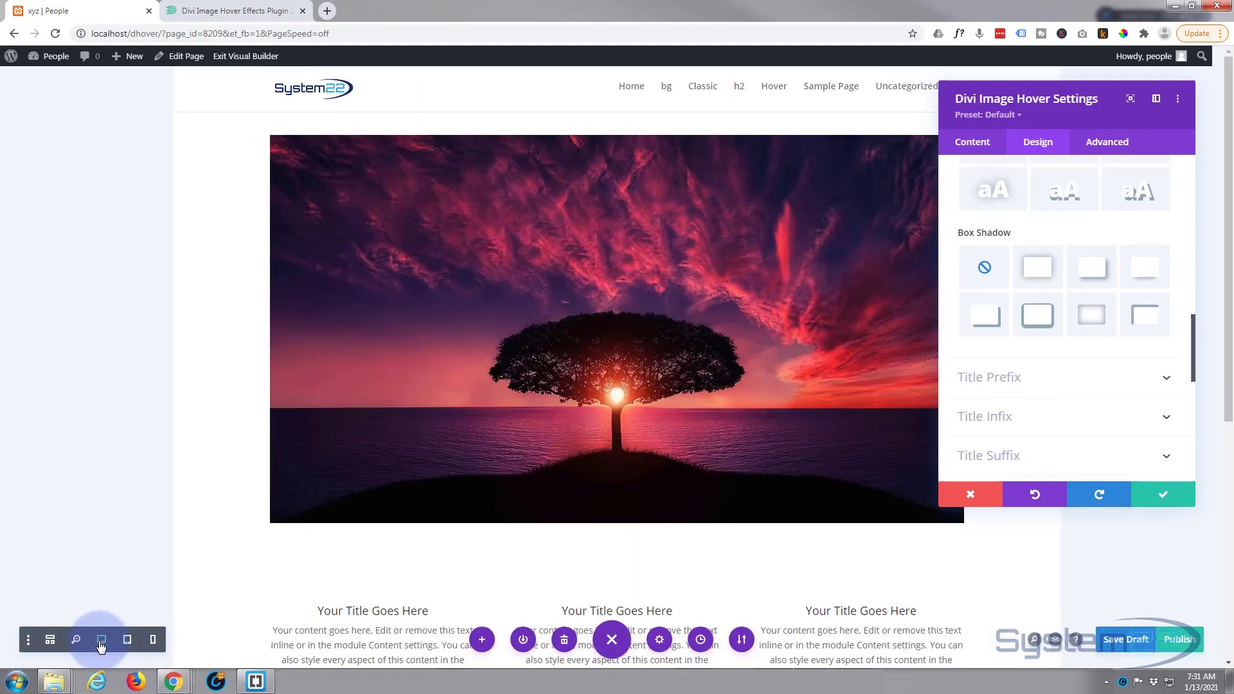
# Try a yellow background on the title prefix, preview it on the hover image, and set the prefix background to transparent.
pyautogui.scroll(-2, 1062, 270)
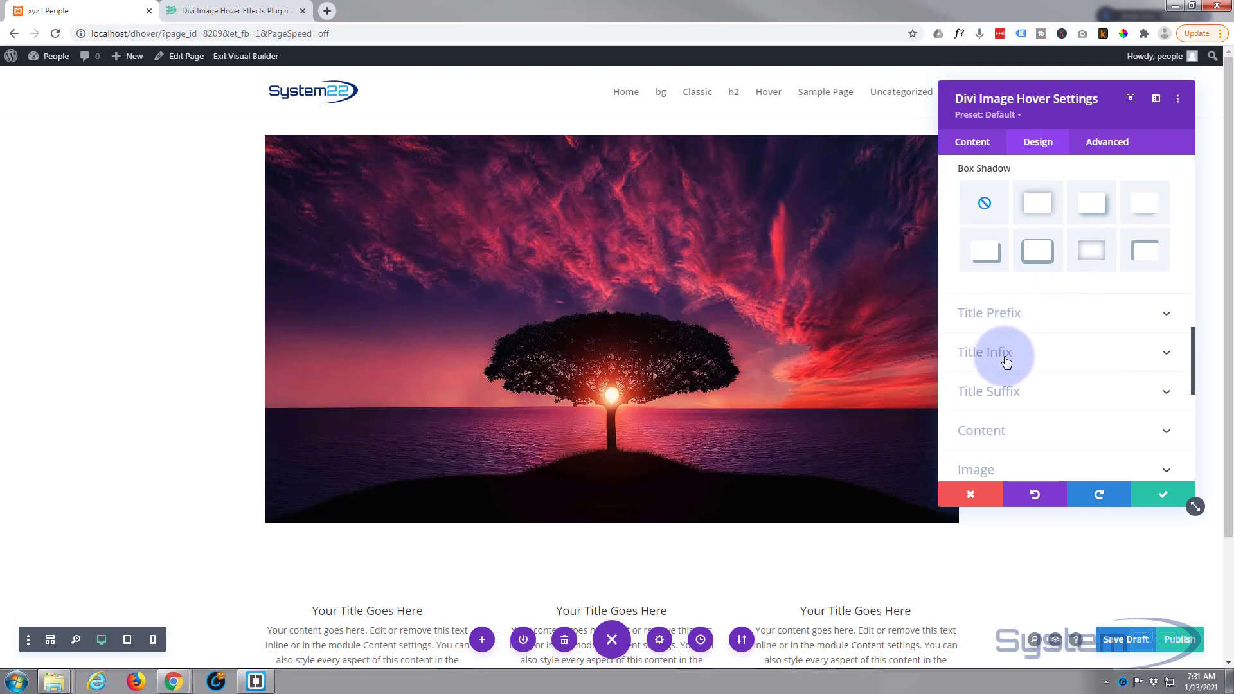
pyautogui.moveTo(507, 240)
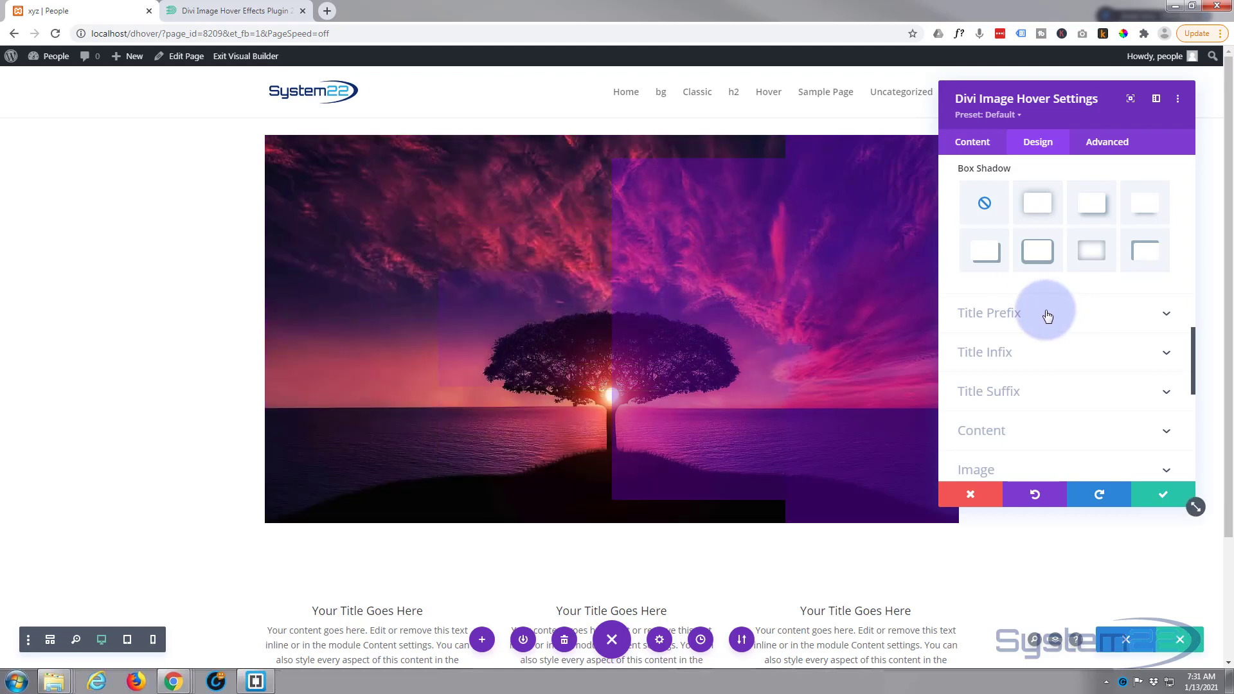
pyautogui.click(1052, 321)
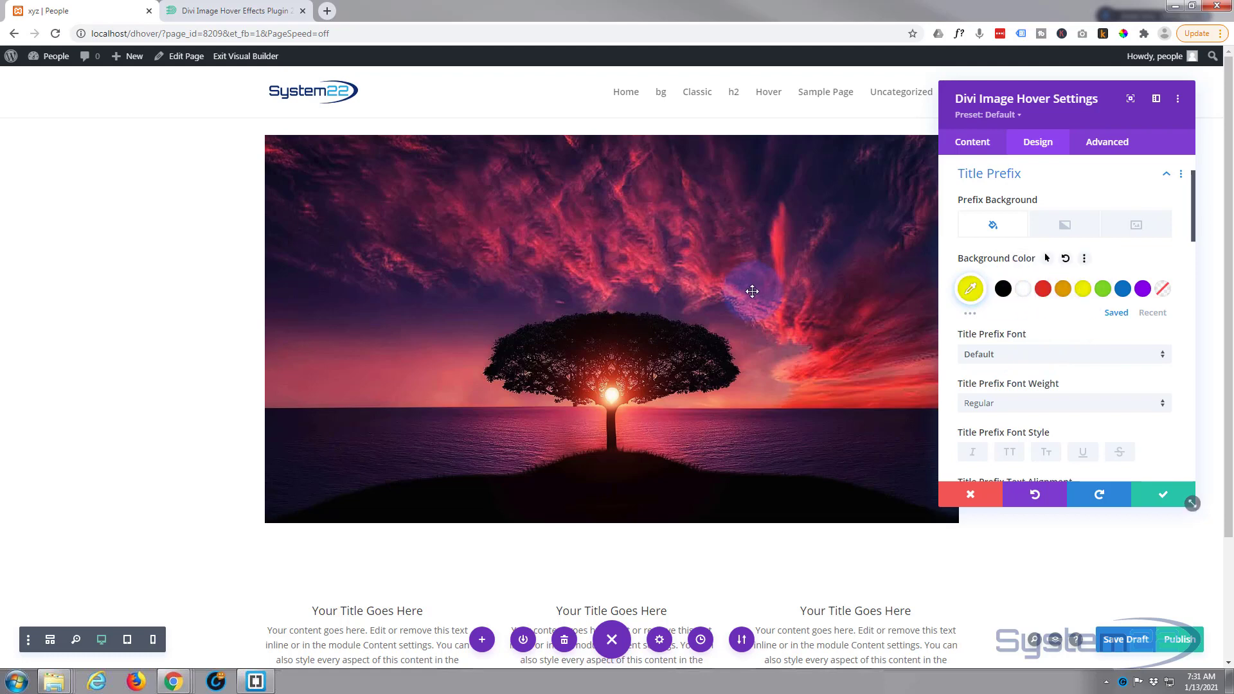
pyautogui.moveTo(752, 289)
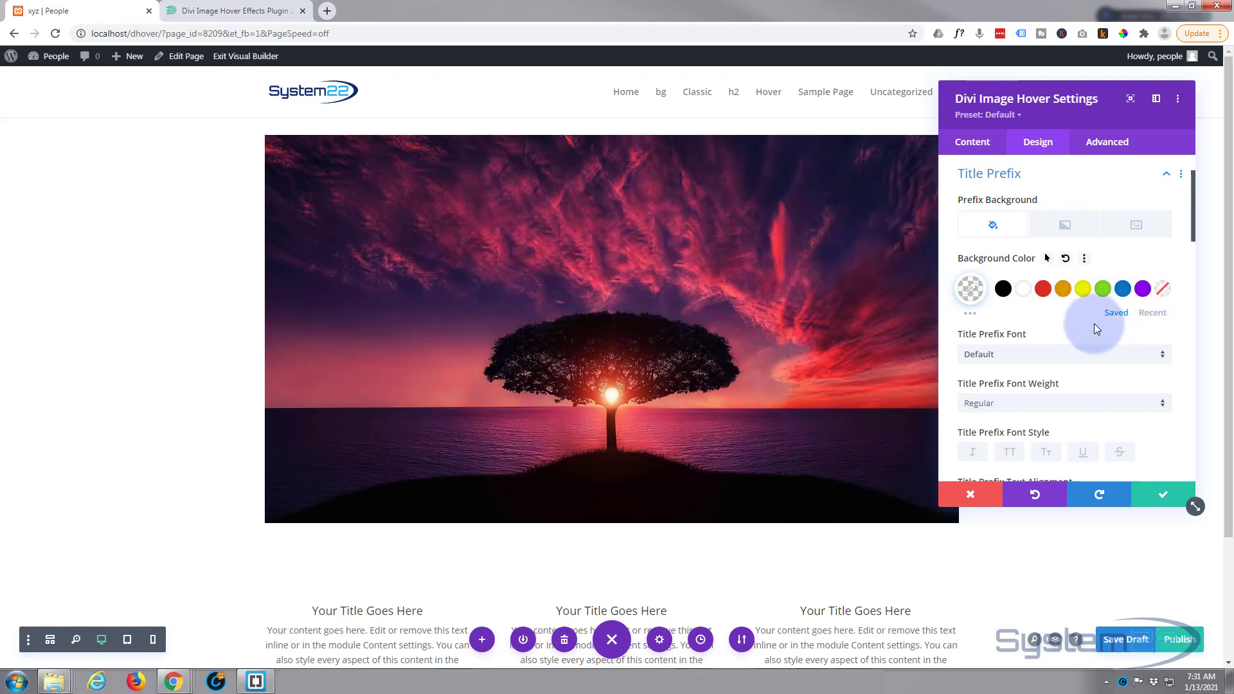
# Set the title prefix font weight to Bold and preview the title on the hover image.
pyautogui.scroll(-1, 1094, 323)
pyautogui.click(1032, 341)
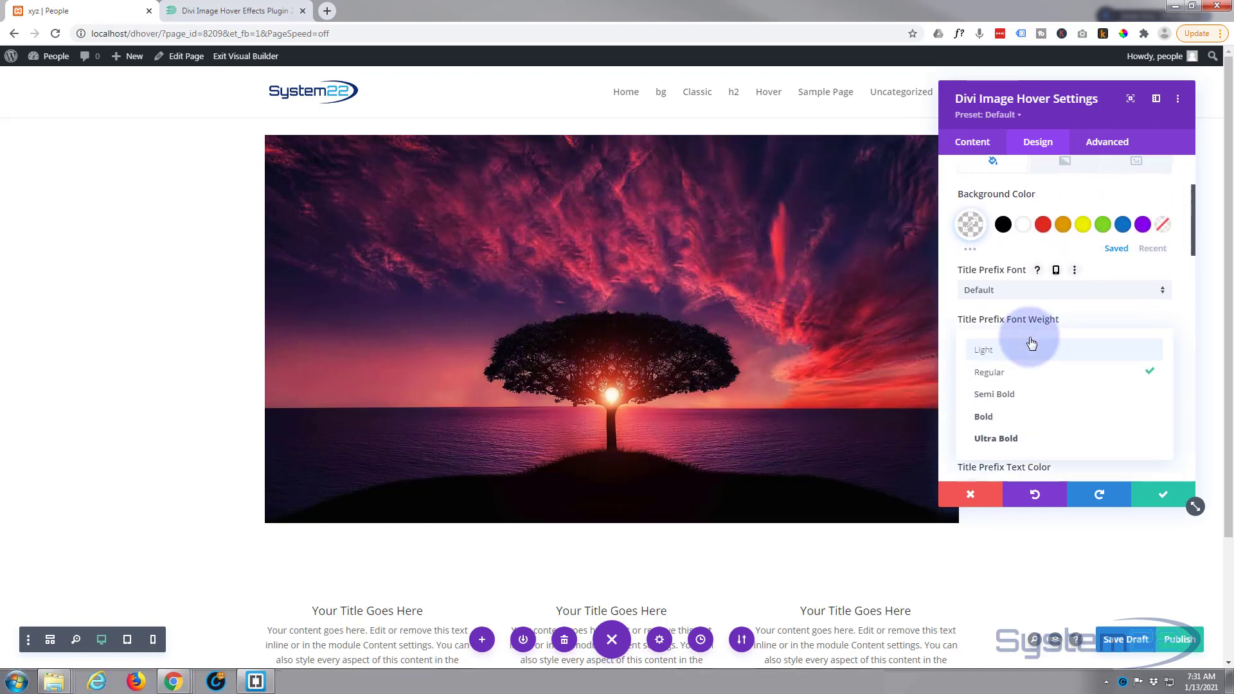
pyautogui.click(1033, 416)
pyautogui.scroll(-1, 1050, 351)
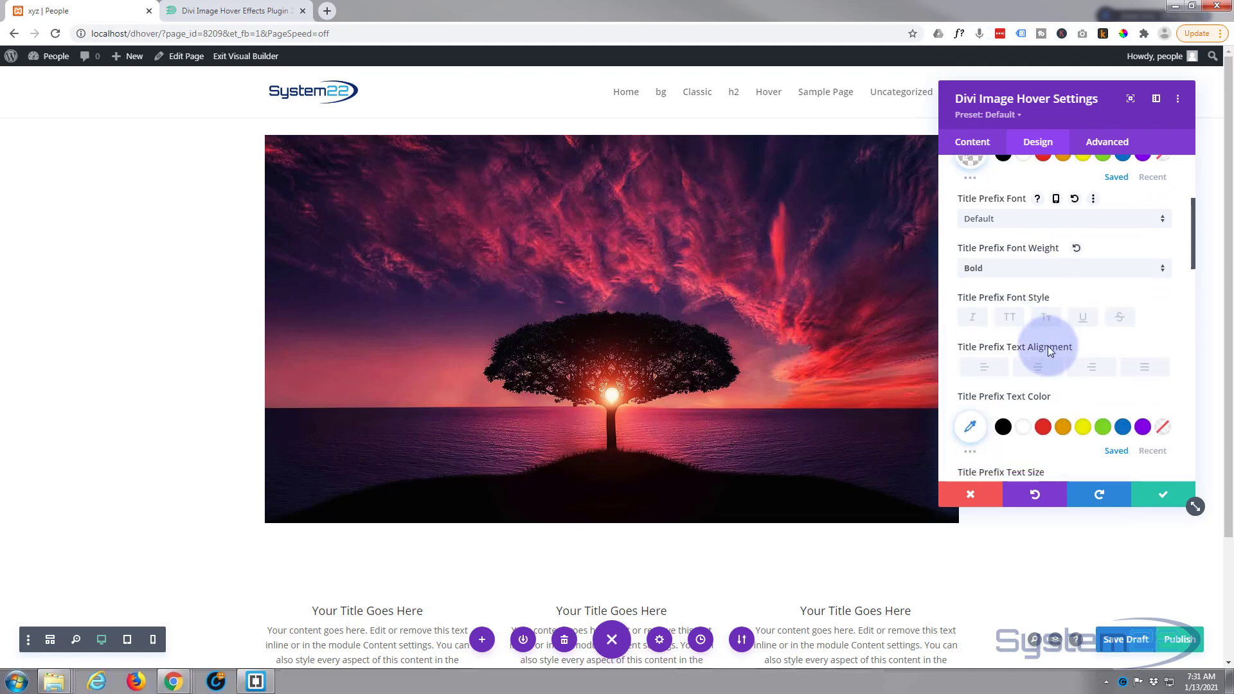
pyautogui.scroll(-1, 1050, 351)
pyautogui.moveTo(803, 348)
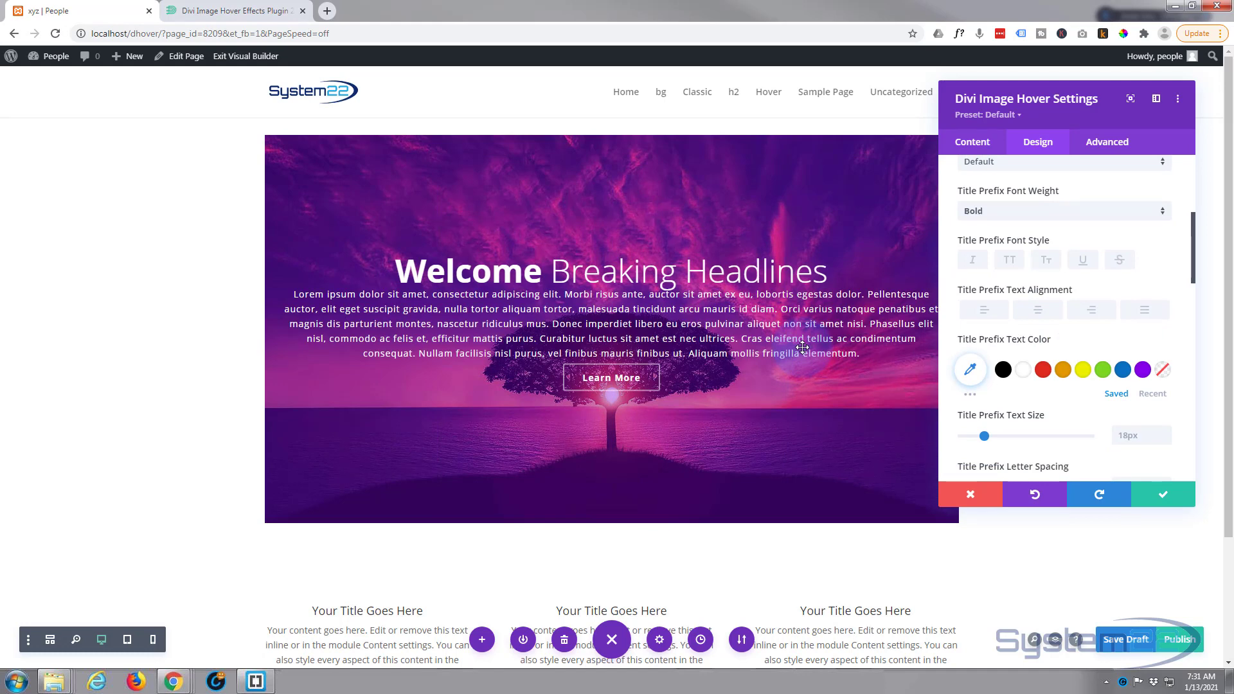
# Set the title infix background to transparent after trying yellow, and make the infix text color yellow #edf000.
pyautogui.scroll(-4, 1090, 334)
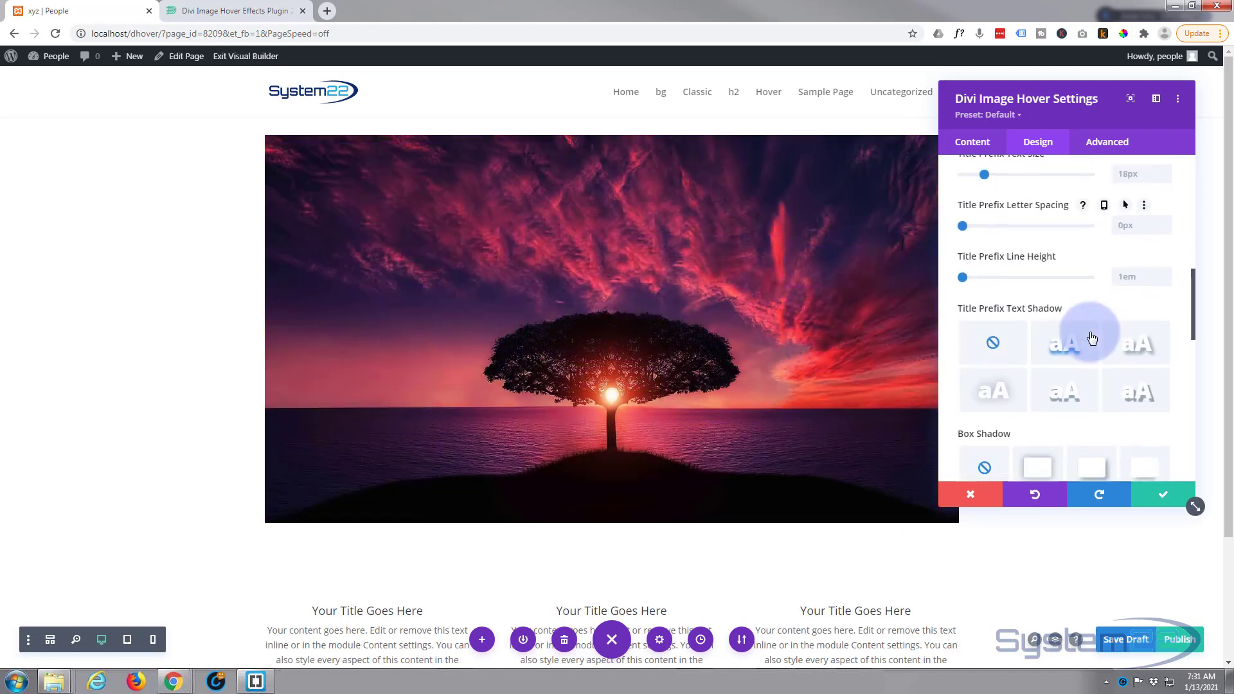
pyautogui.scroll(-4, 1091, 338)
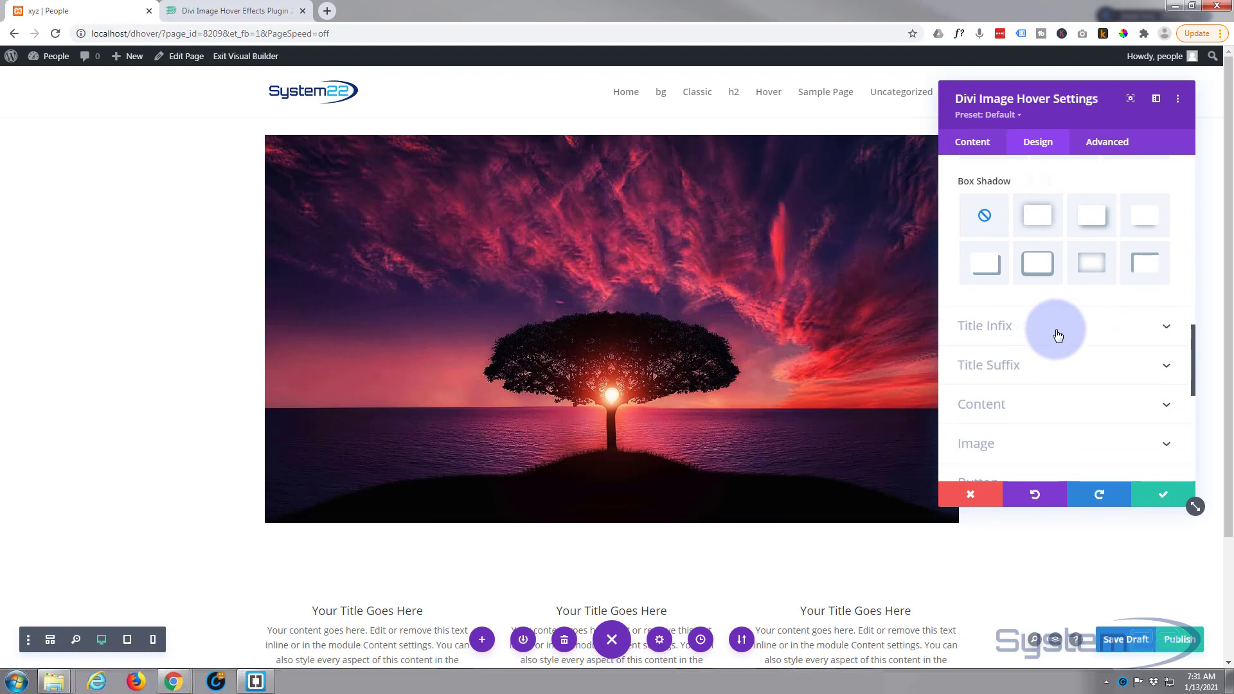
pyautogui.click(1058, 336)
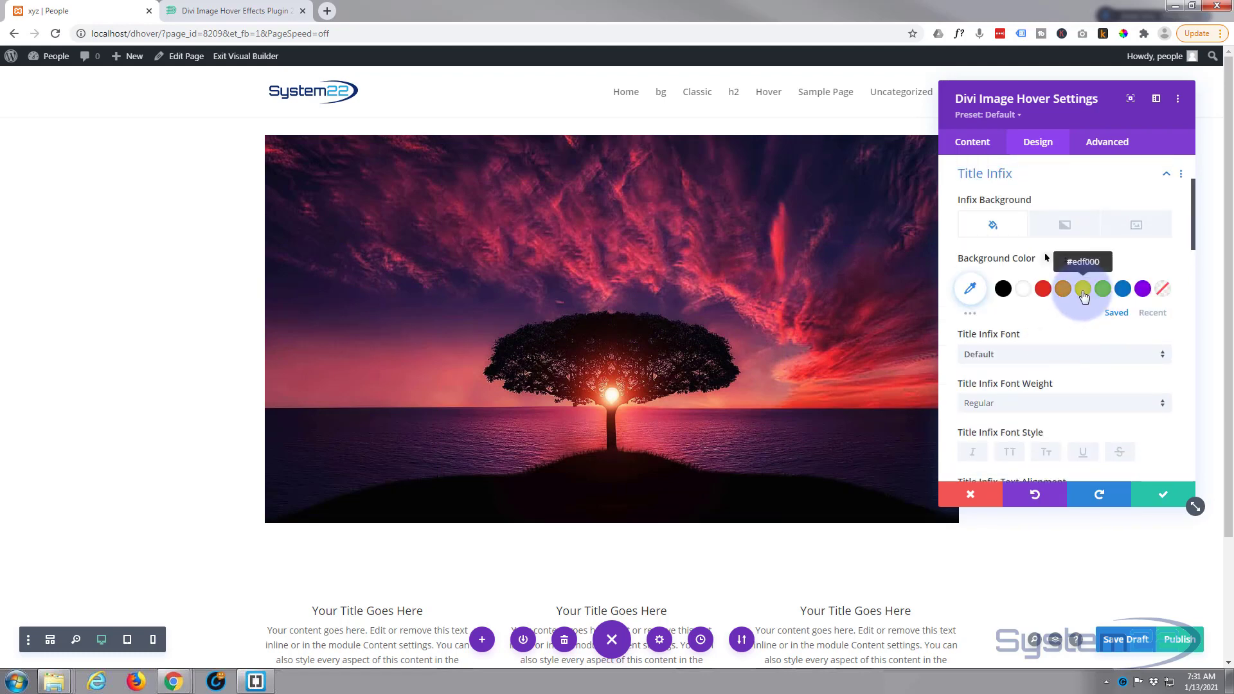
pyautogui.moveTo(392, 294)
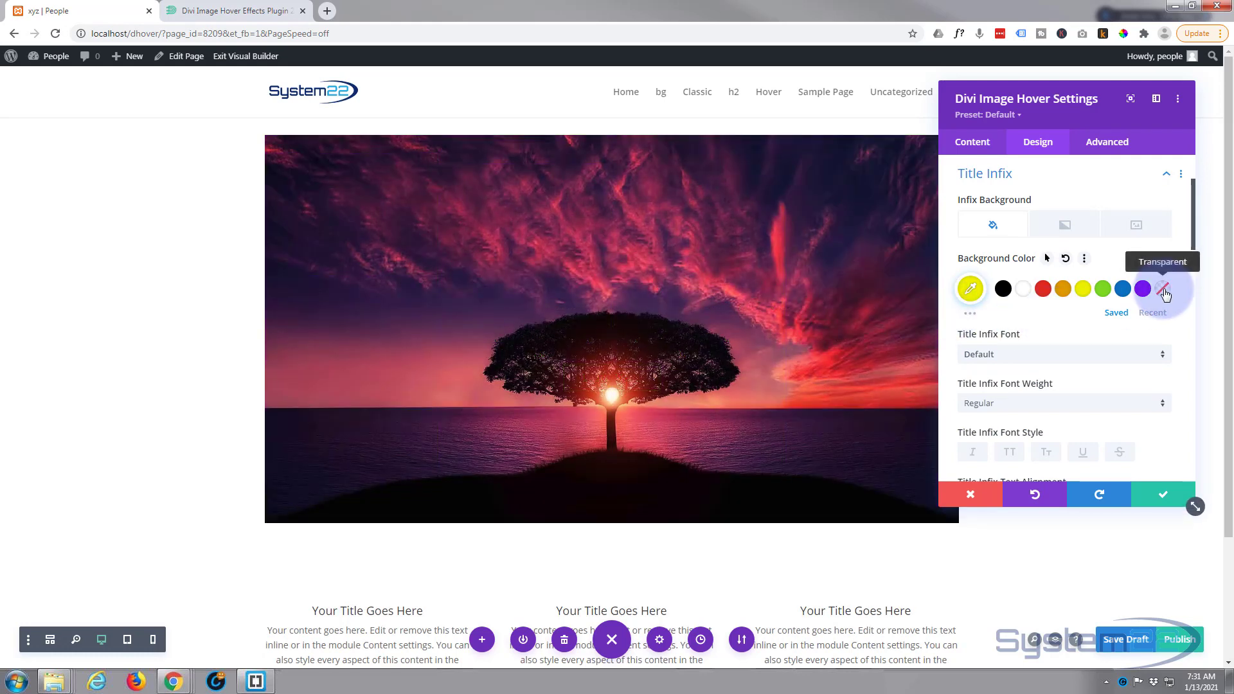
pyautogui.click(1162, 288)
pyautogui.scroll(-3, 1048, 329)
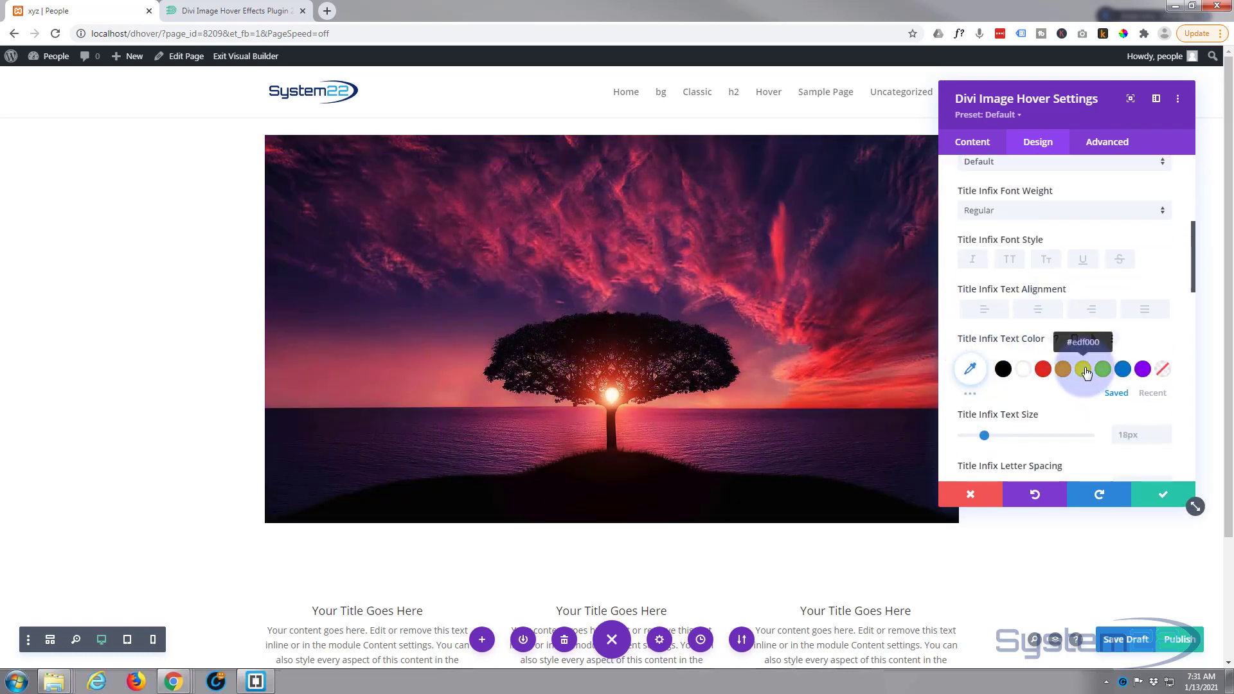
pyautogui.moveTo(838, 311)
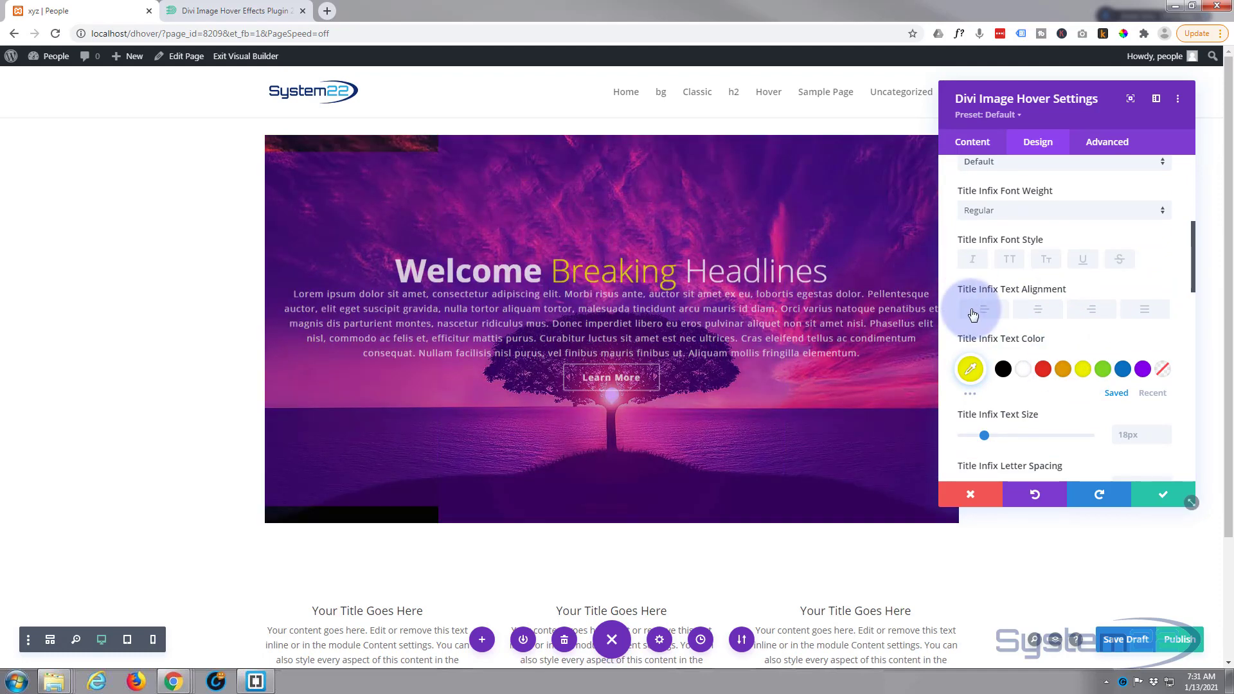
# Give the title suffix a white background and set its font weight to Semi Bold.
pyautogui.scroll(-3, 1024, 302)
pyautogui.scroll(-3, 1026, 299)
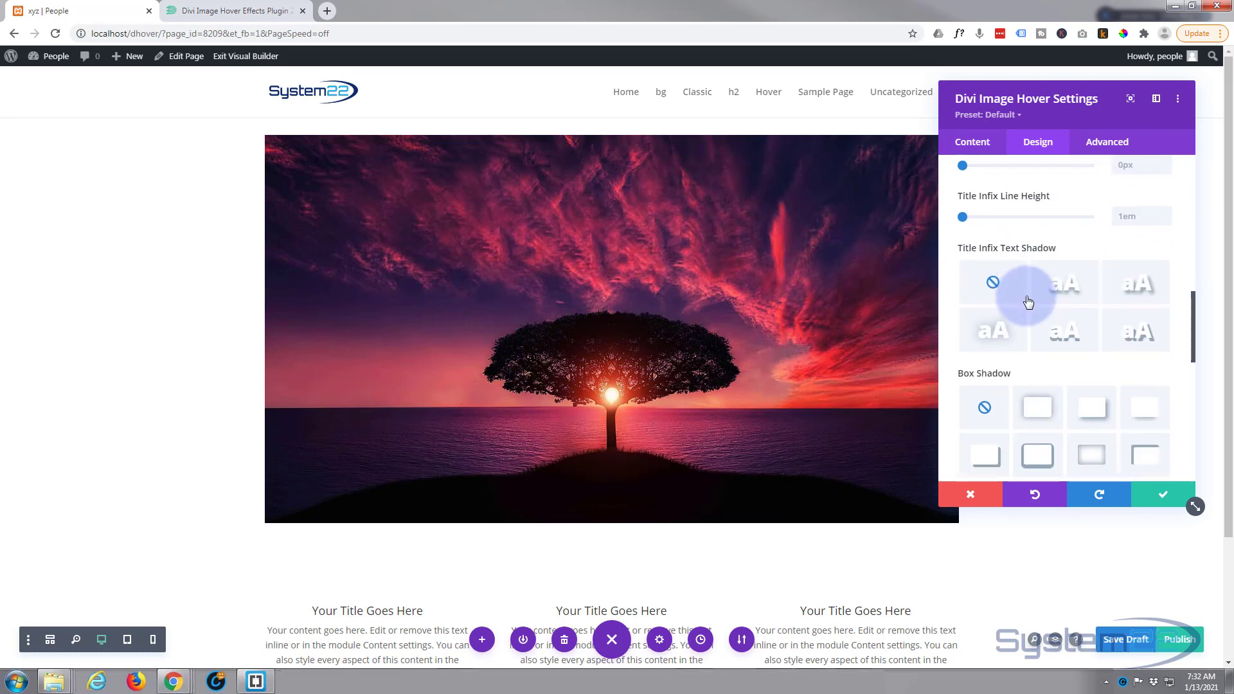
pyautogui.click(1056, 286)
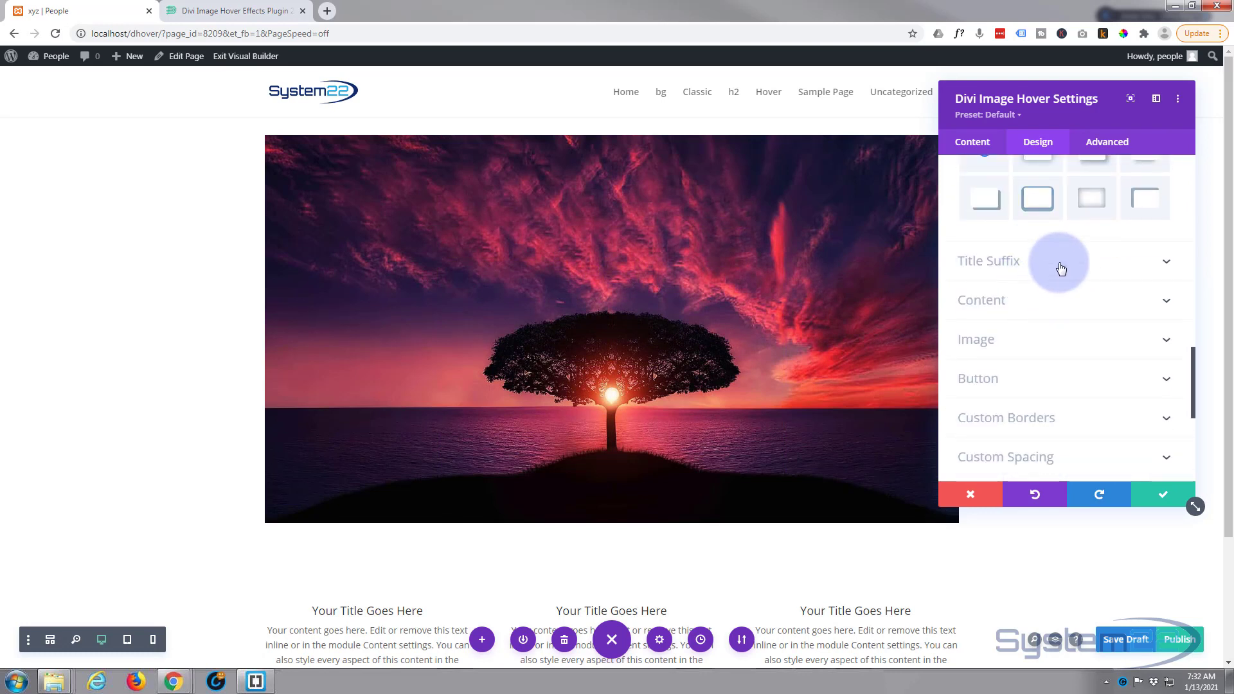
pyautogui.click(1023, 293)
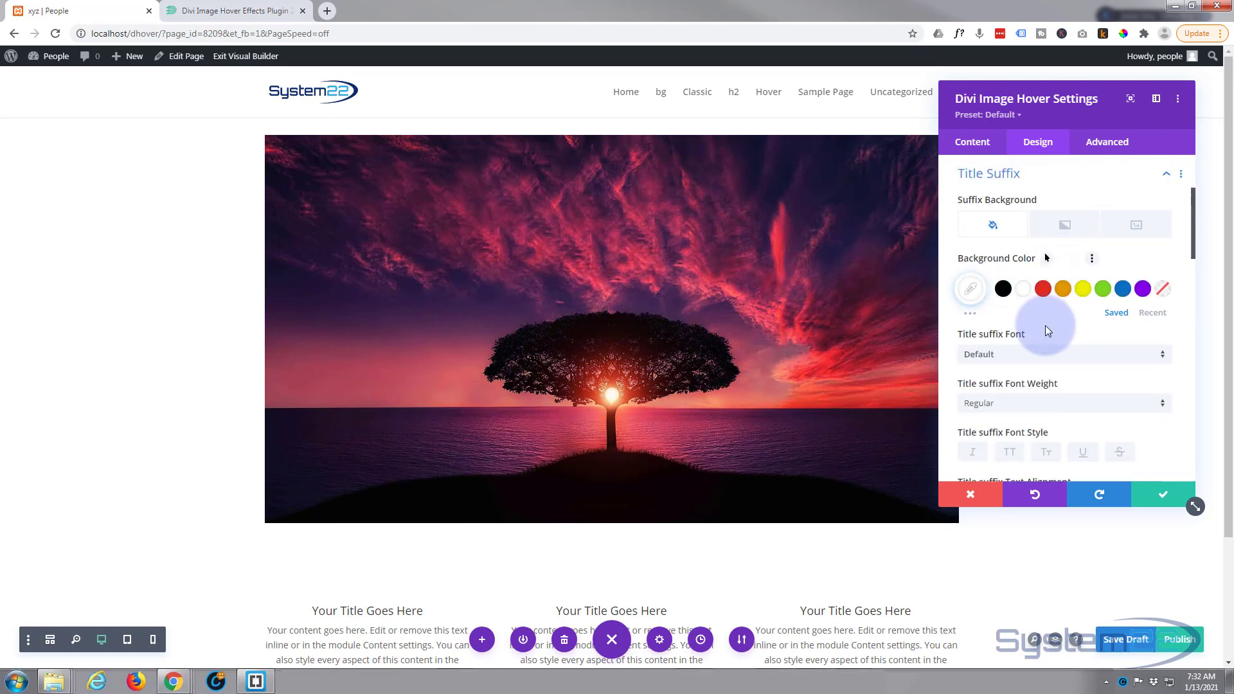
pyautogui.scroll(-1, 1048, 321)
pyautogui.click(1038, 340)
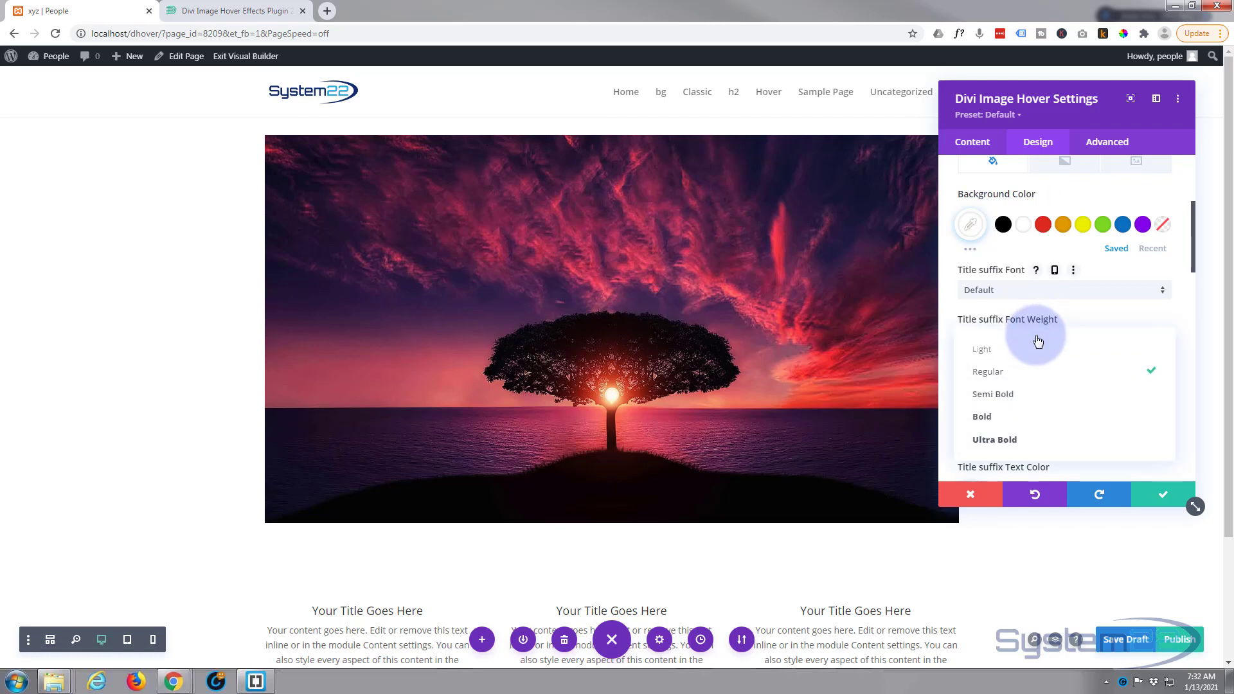
pyautogui.click(1019, 403)
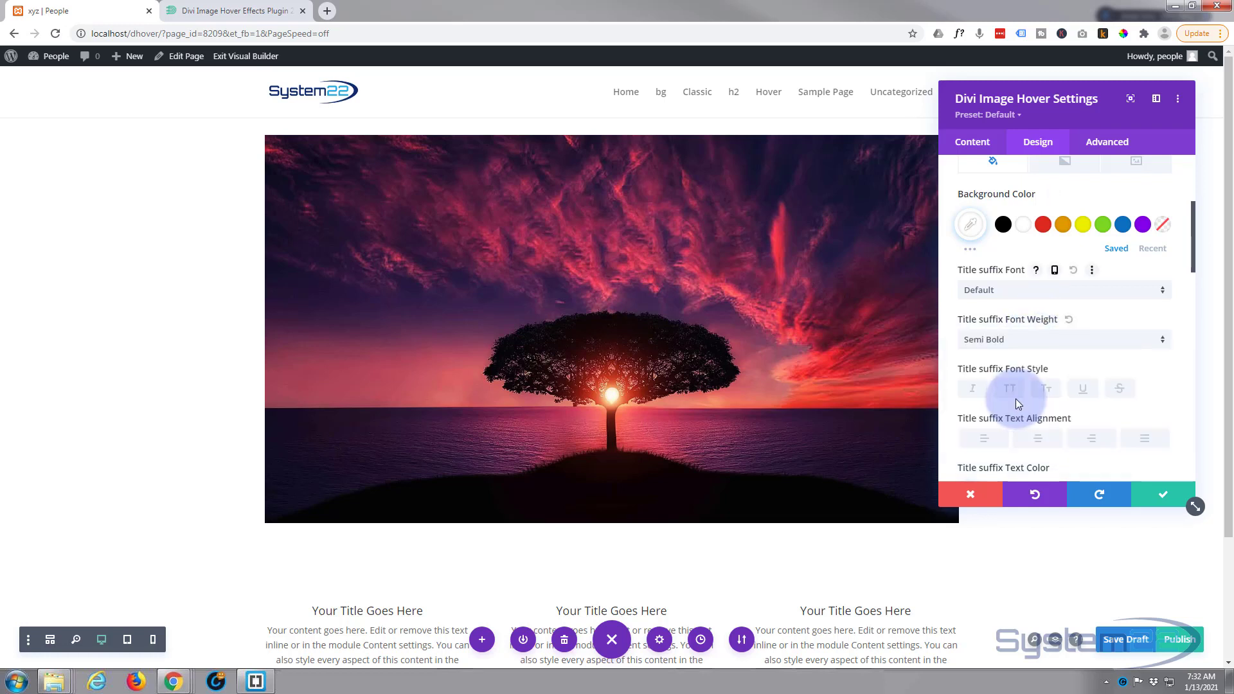
# Try the Aladin font on the title suffix and restore the Default font.
pyautogui.click(1044, 293)
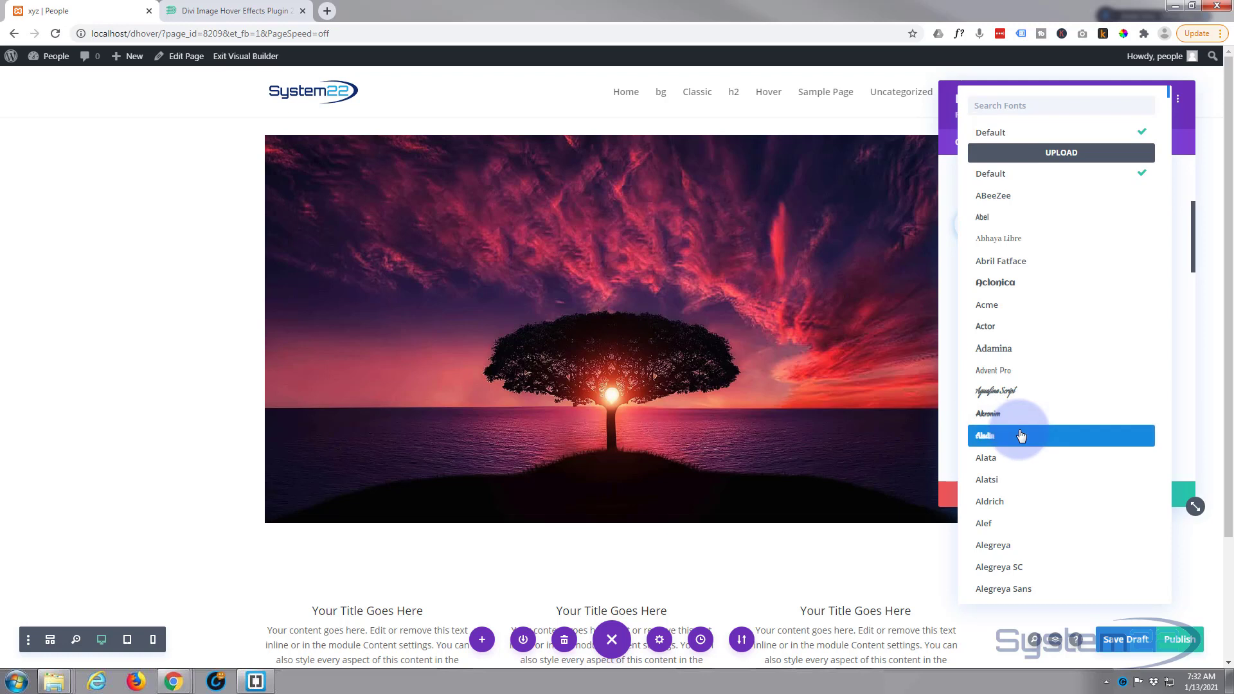
pyautogui.click(1026, 431)
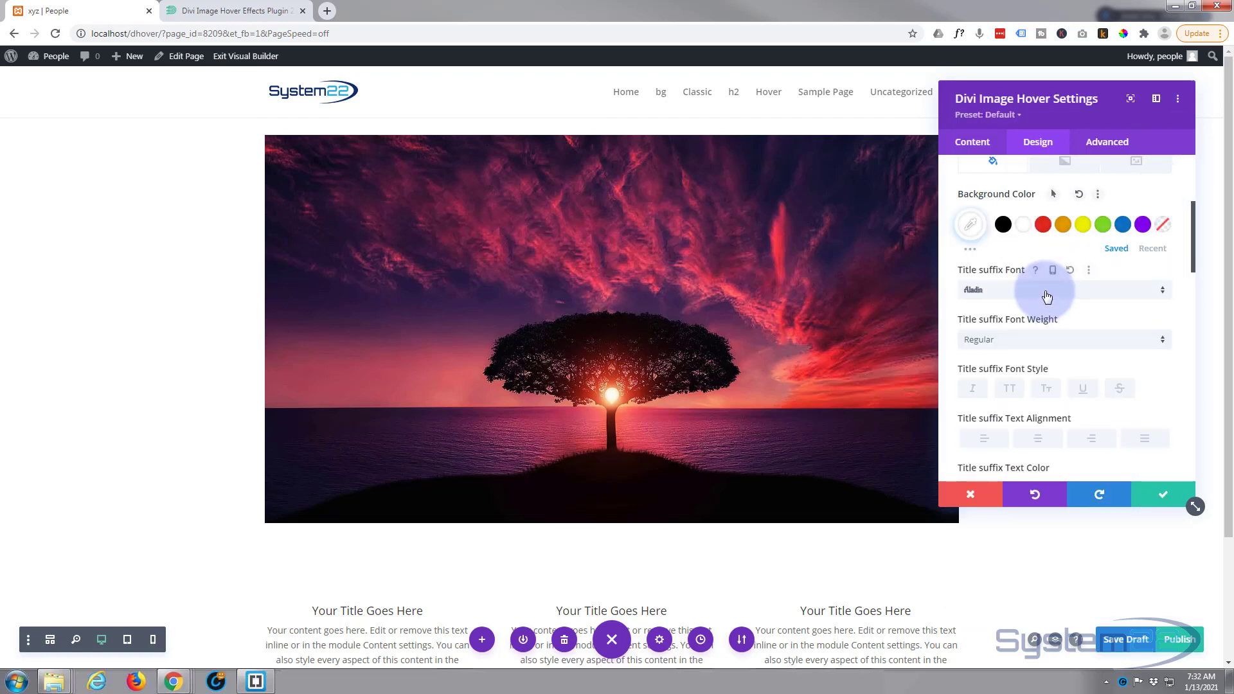
pyautogui.click(1131, 289)
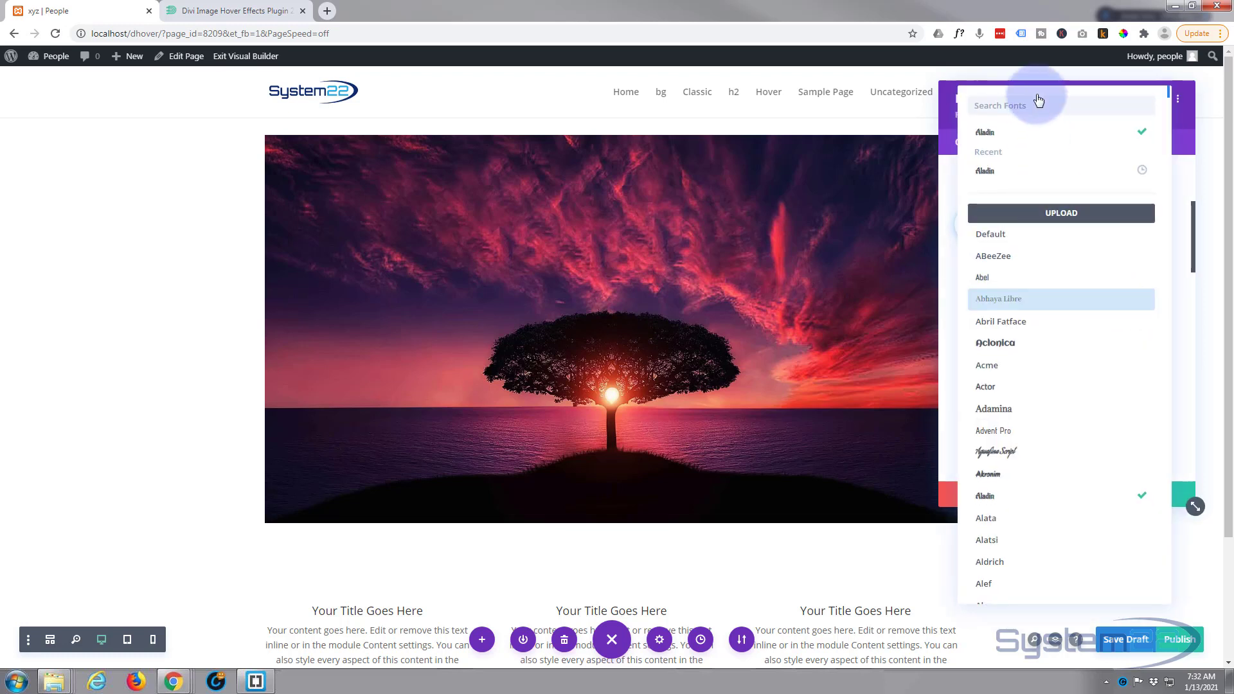
pyautogui.click(999, 234)
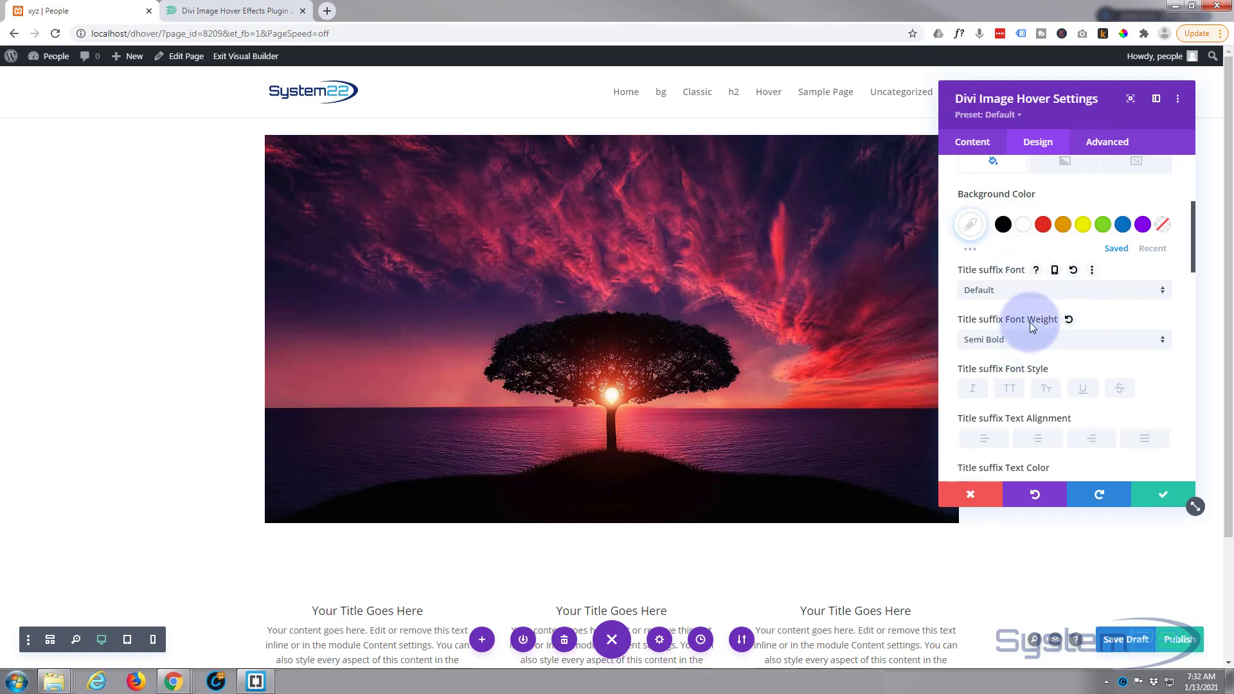
# Apply the first text shadow preset to the title suffix and change the suffix background to transparent.
pyautogui.scroll(-6, 1031, 326)
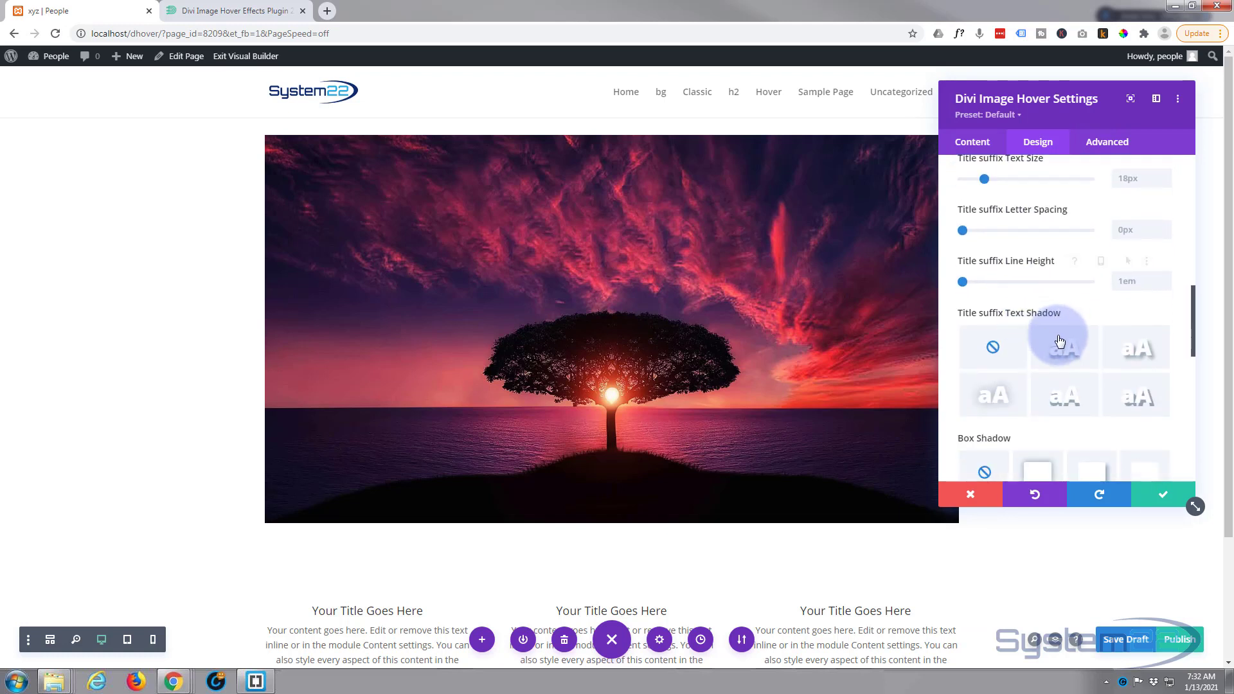
pyautogui.click(1061, 344)
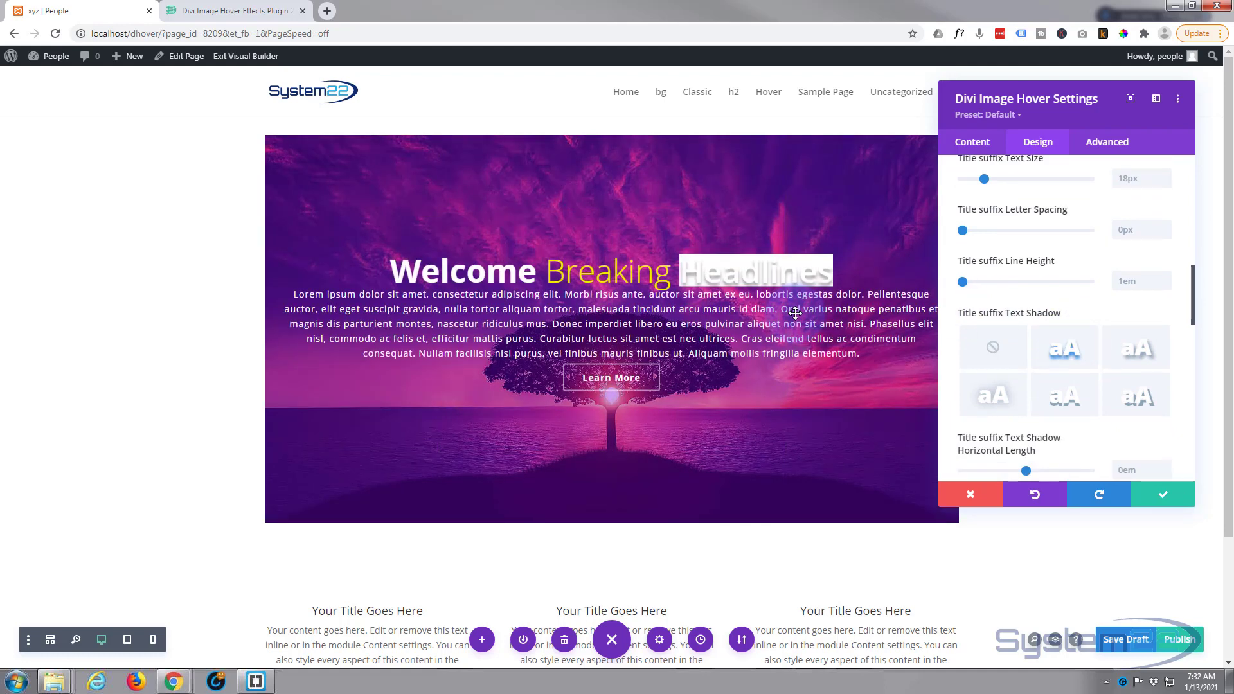
pyautogui.scroll(1, 1023, 322)
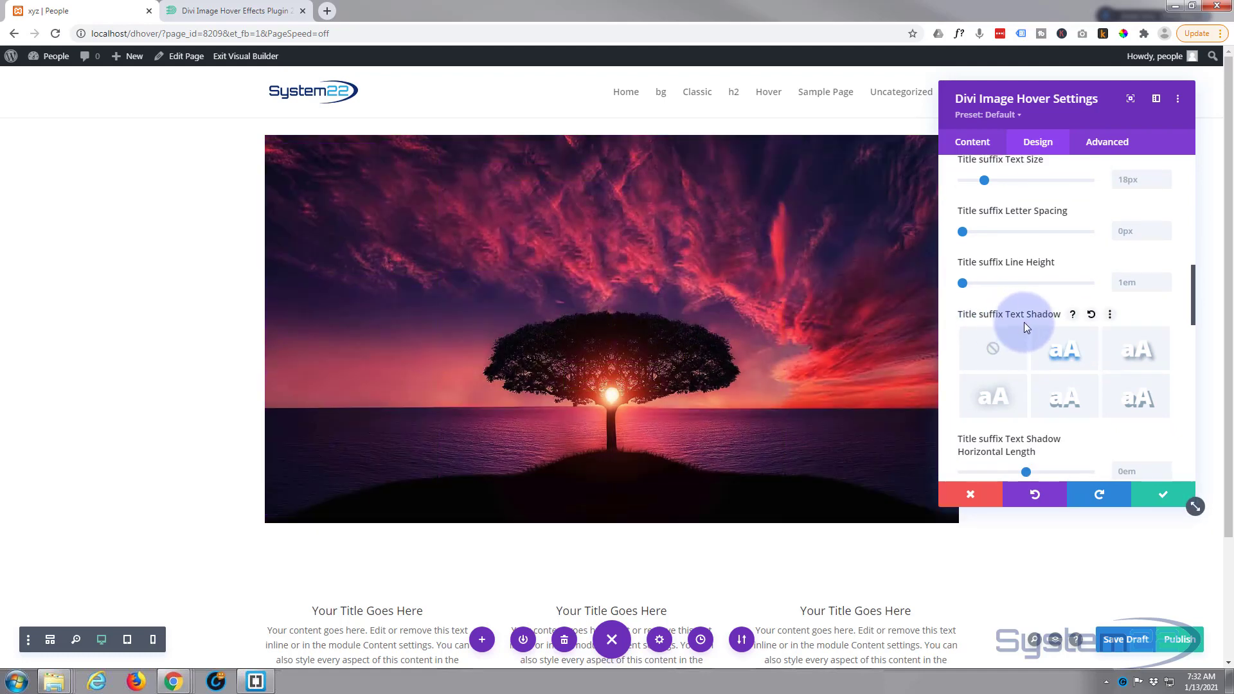
pyautogui.scroll(5, 1024, 322)
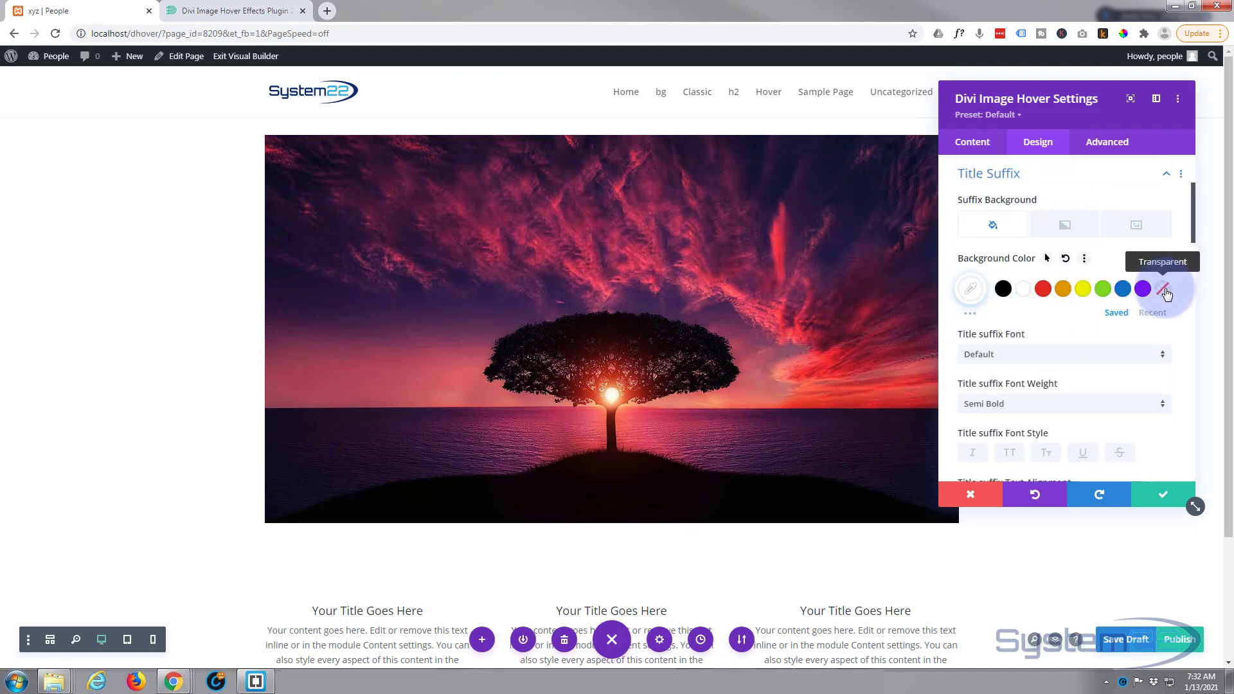
pyautogui.click(1165, 290)
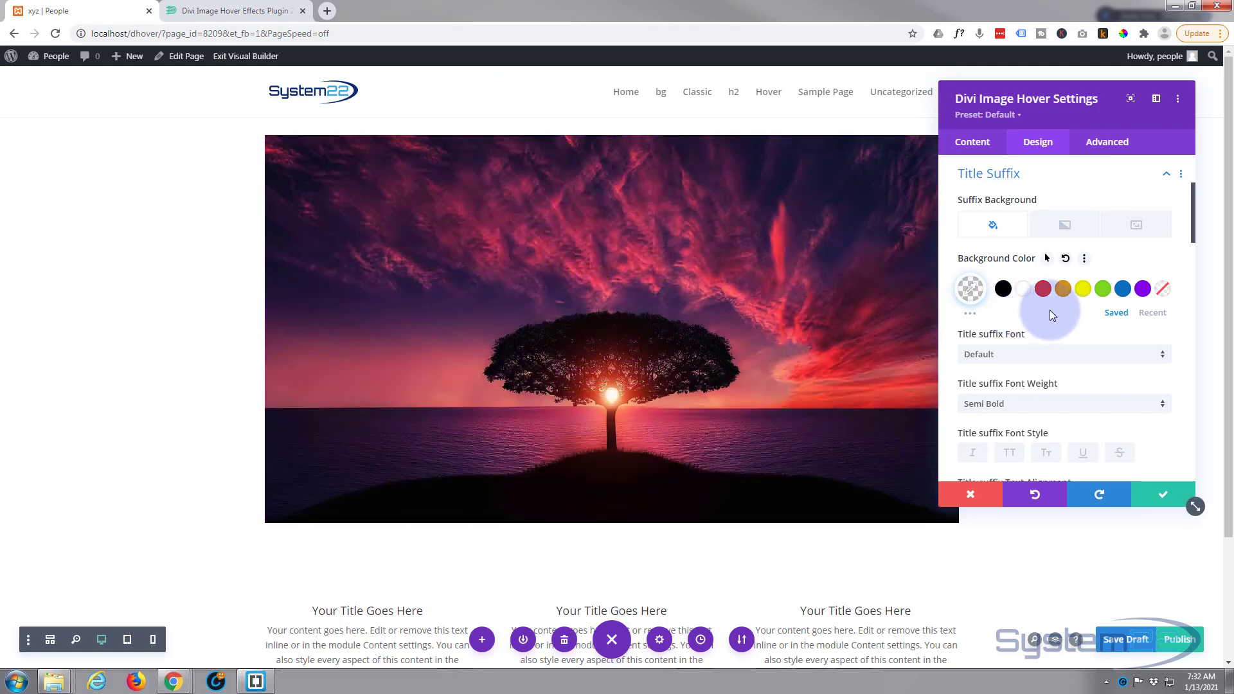
# Try a black background on the hover content text, preview it, and set the text background to transparent.
pyautogui.scroll(-7, 1054, 320)
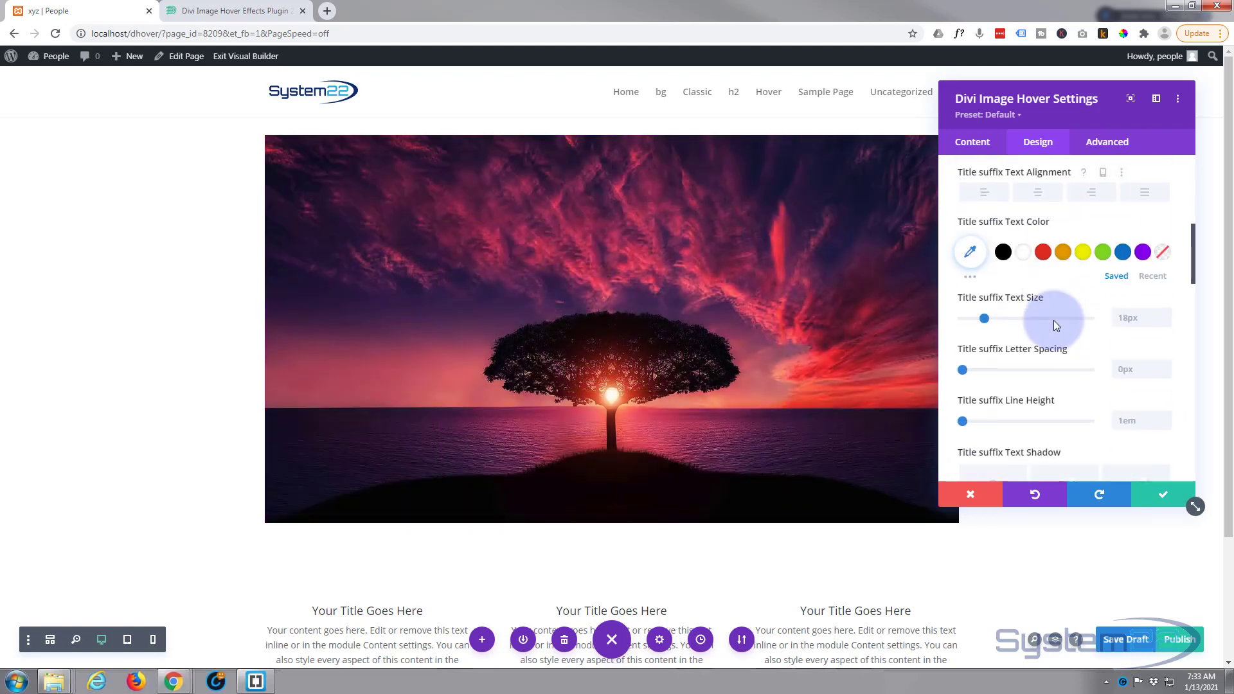
pyautogui.scroll(-5, 1054, 320)
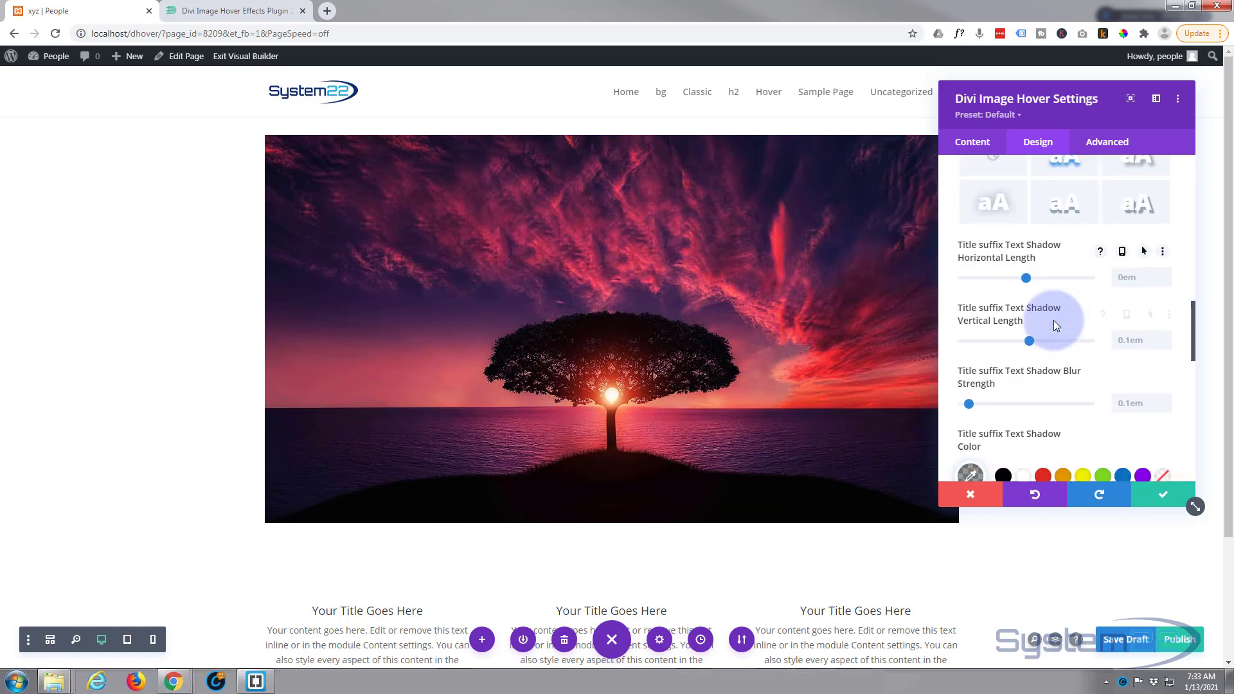
pyautogui.scroll(-4, 1054, 321)
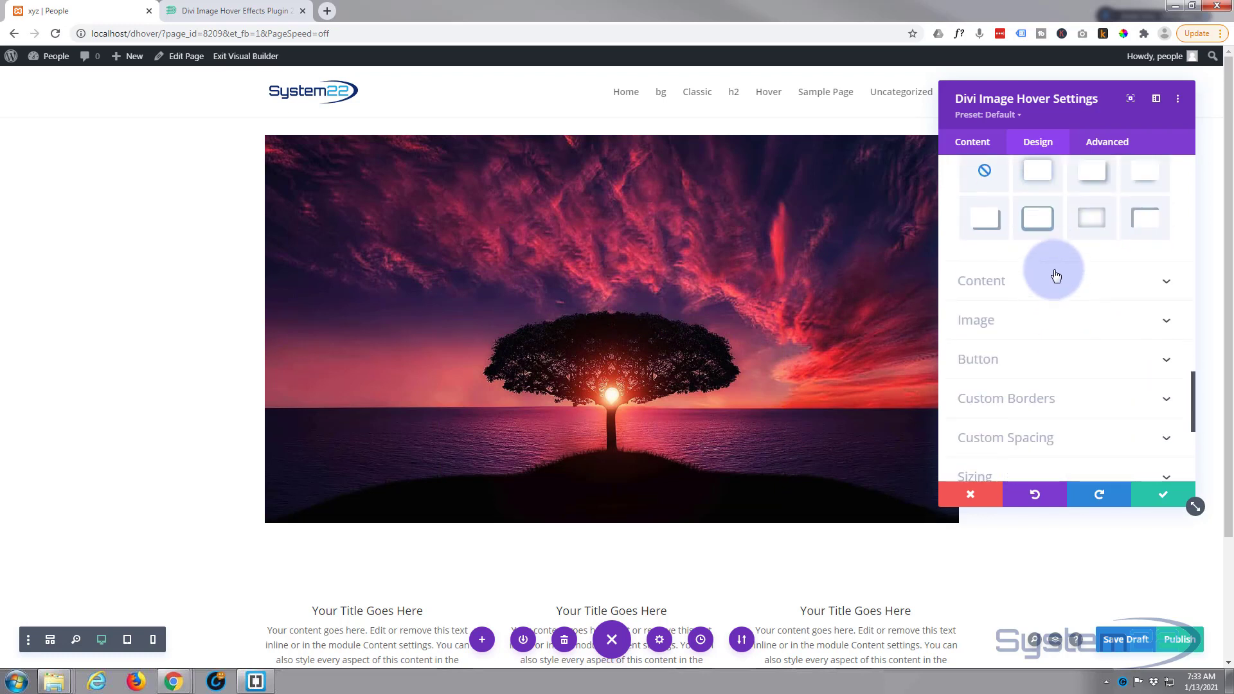
pyautogui.click(1059, 286)
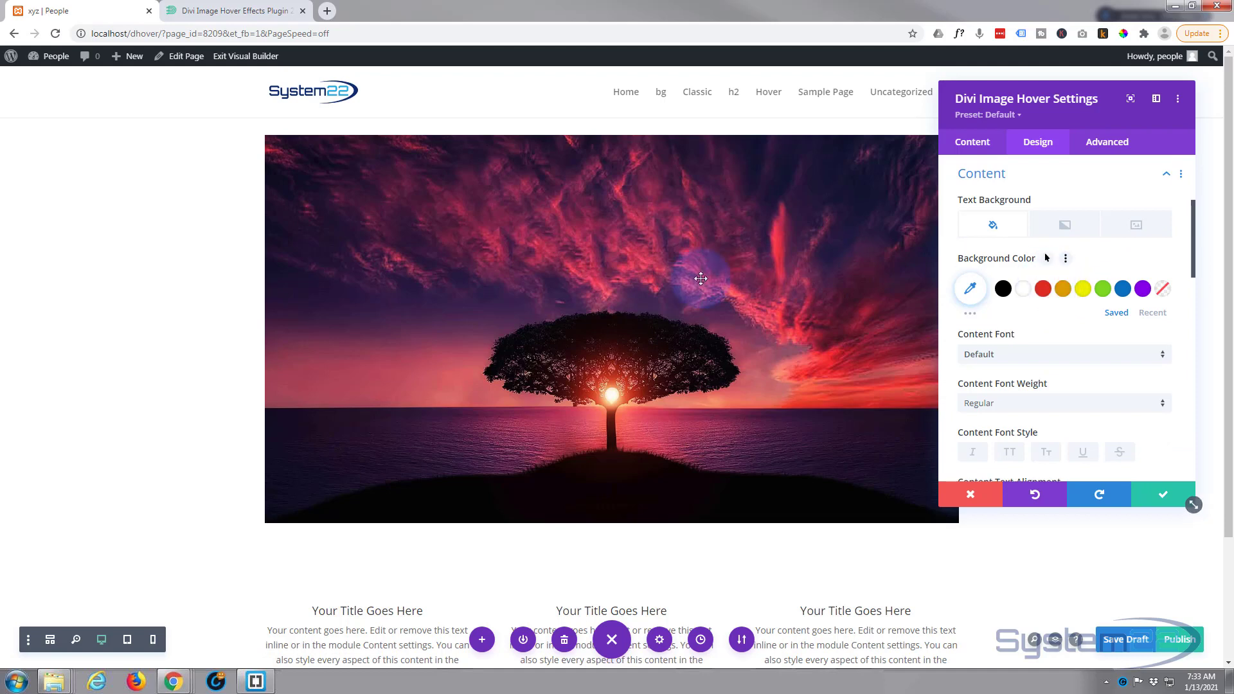
pyautogui.moveTo(701, 278)
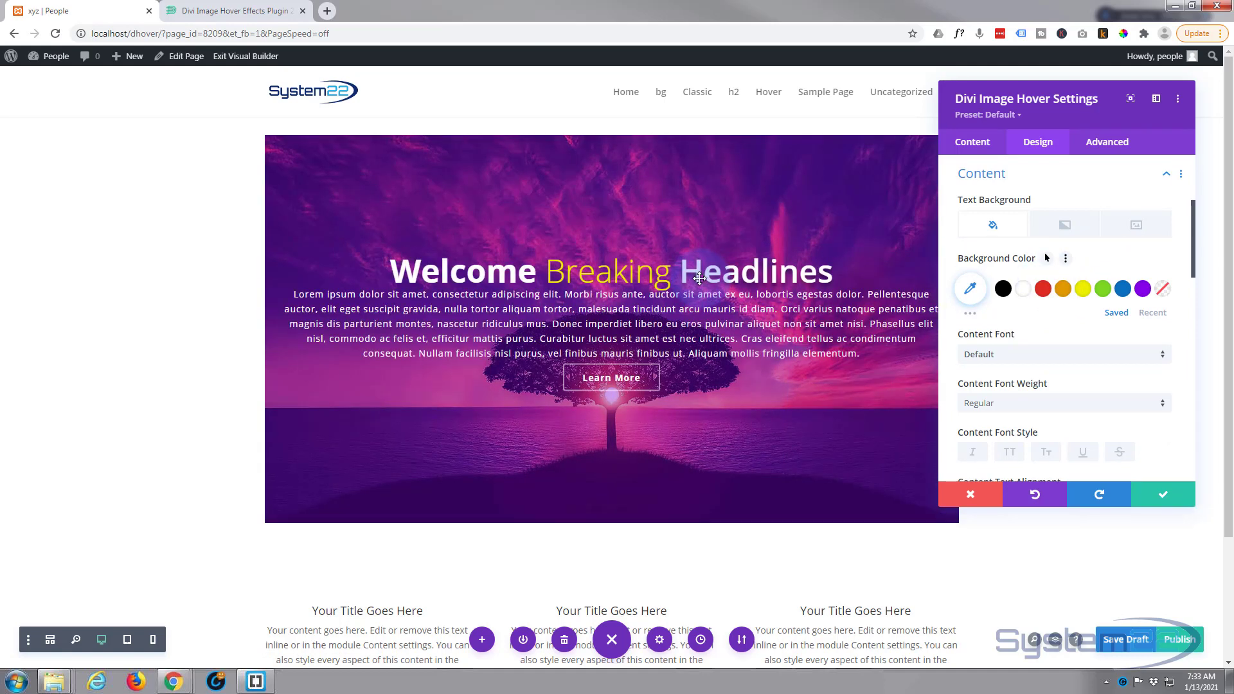
pyautogui.click(1004, 290)
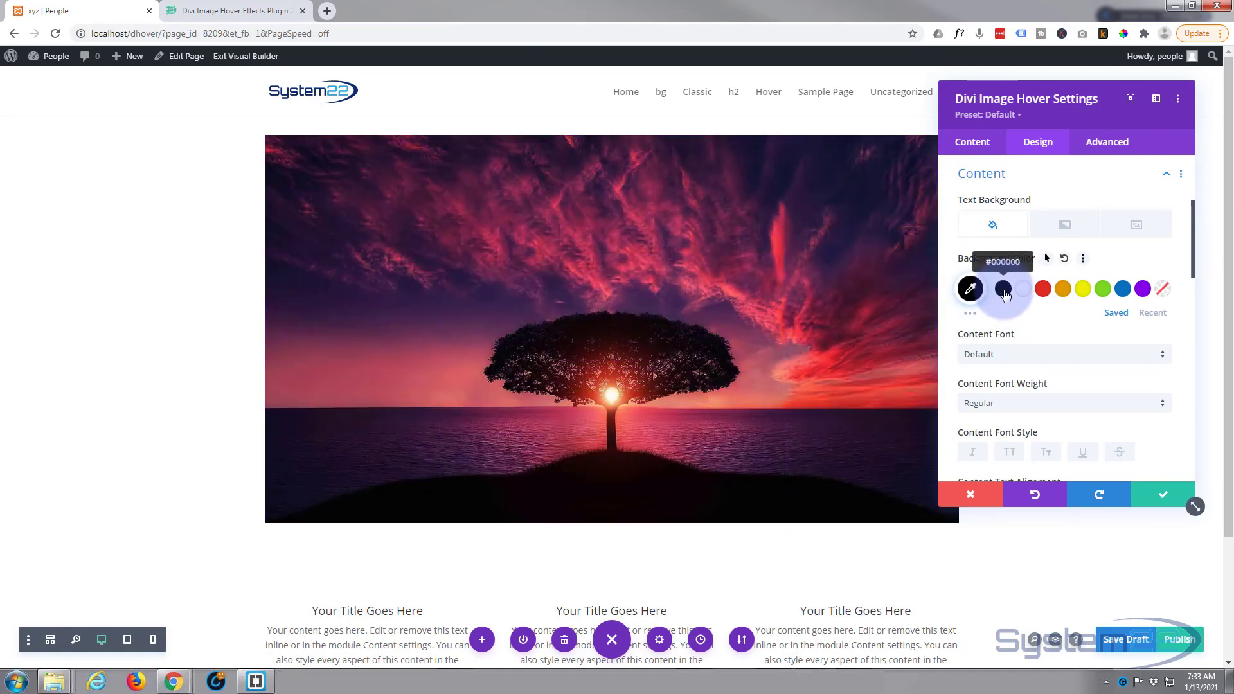
pyautogui.moveTo(799, 309)
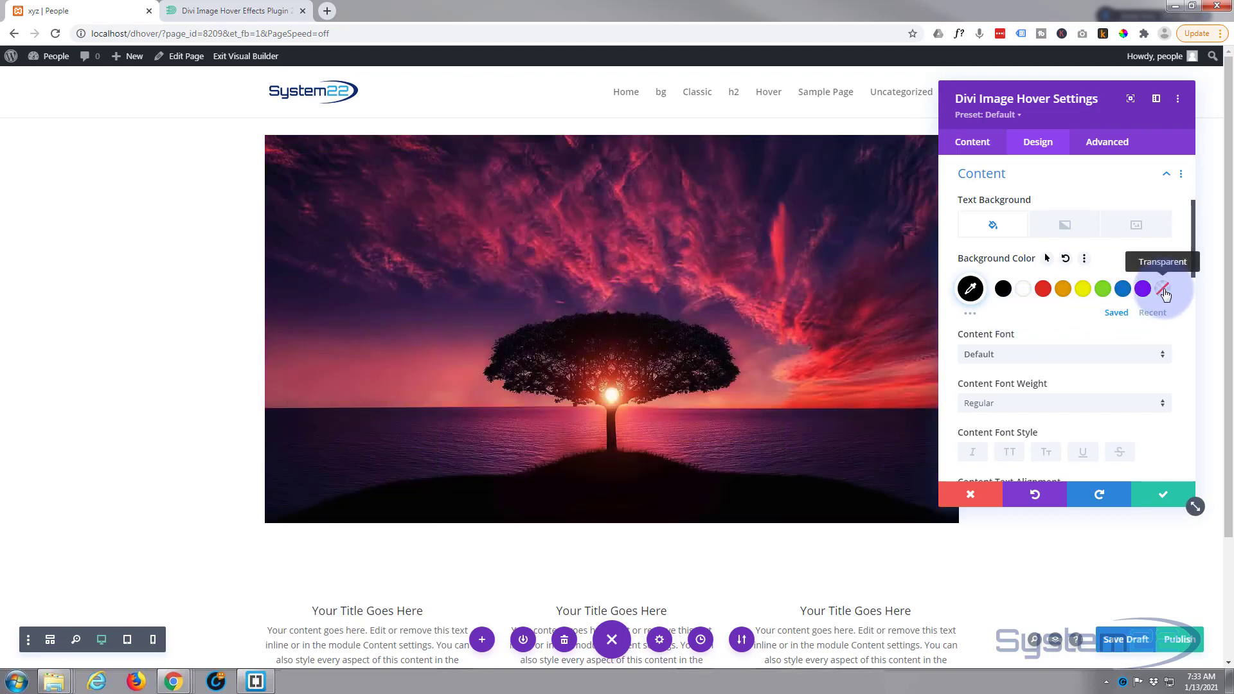
pyautogui.scroll(-1, 1051, 315)
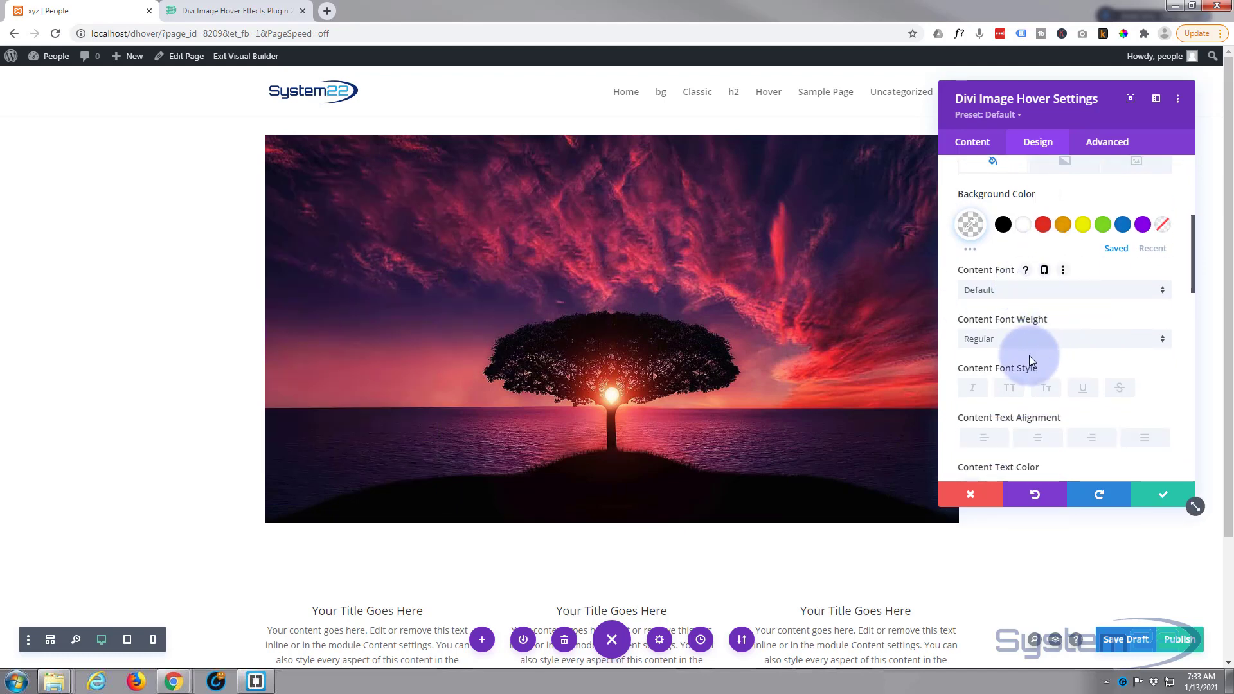
# Review the remaining content text options and the image's rounded corner, border width, color and style settings.
pyautogui.scroll(-5, 1051, 348)
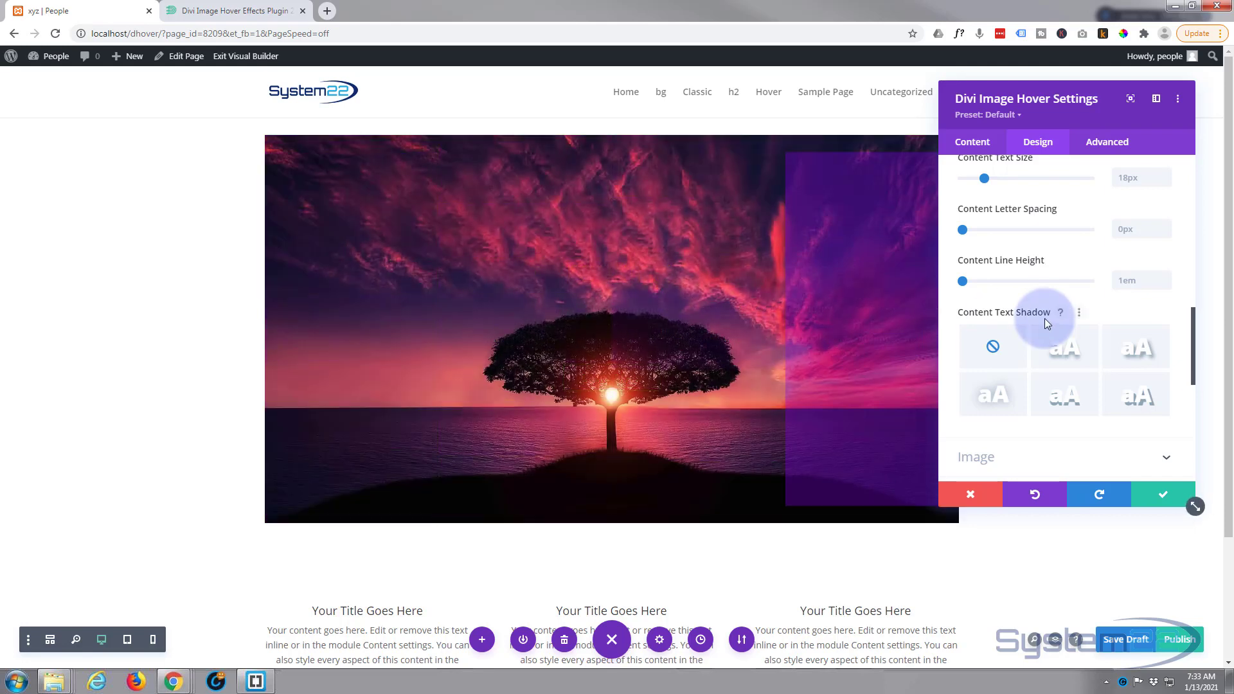
pyautogui.scroll(-2, 1044, 319)
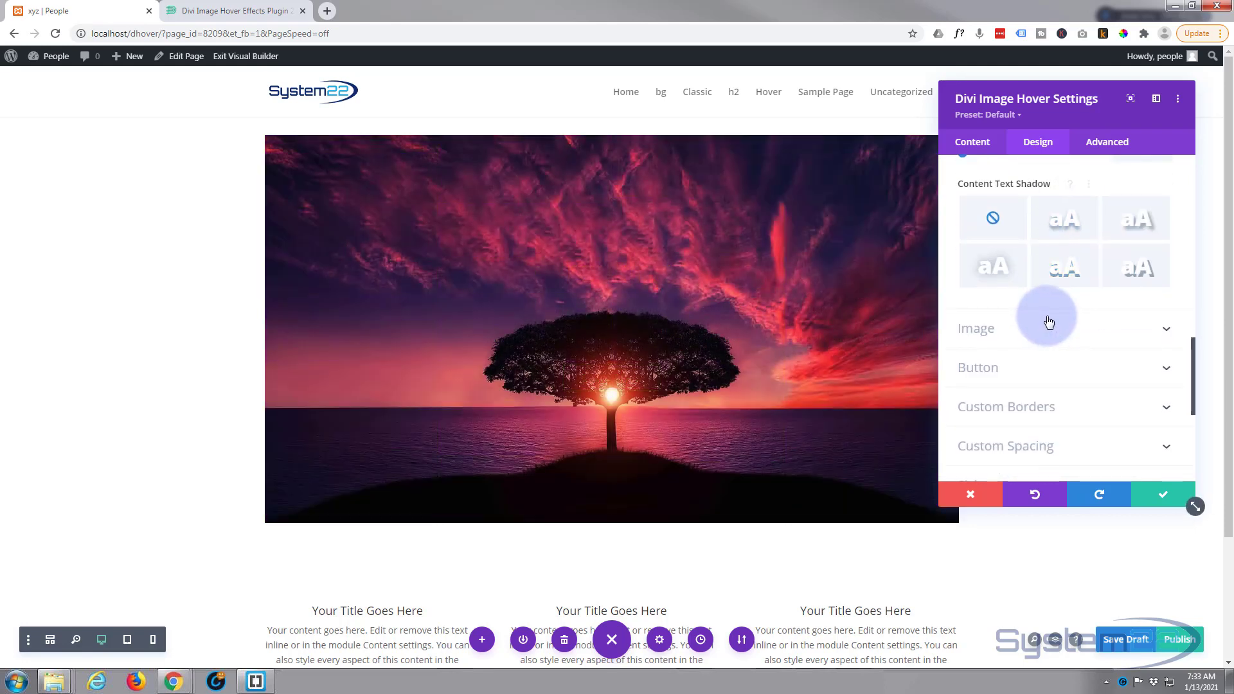
pyautogui.click(1051, 325)
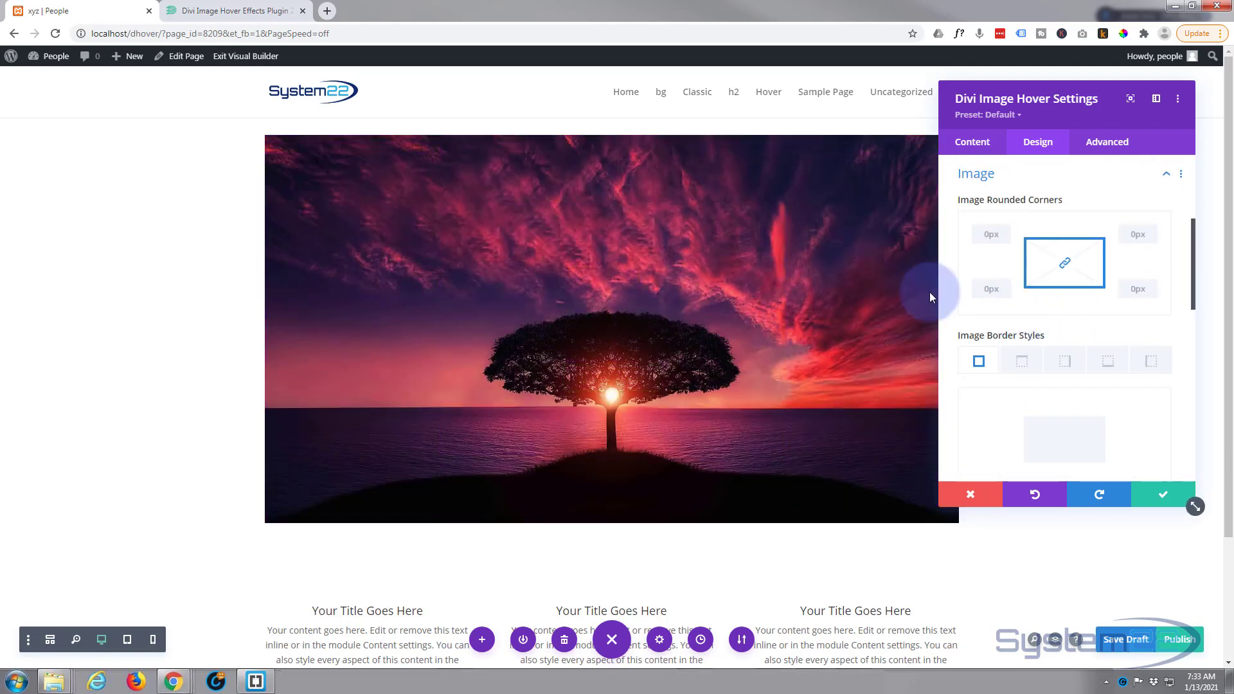
pyautogui.scroll(-1, 1001, 276)
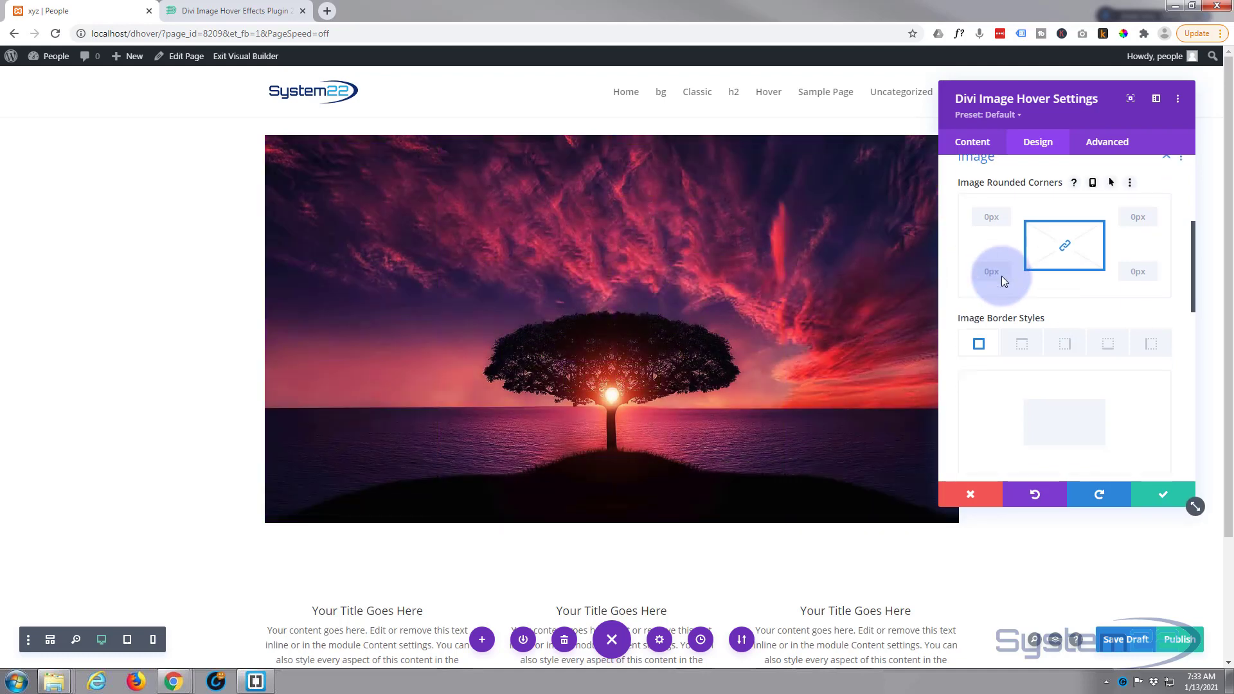
pyautogui.scroll(-3, 1001, 276)
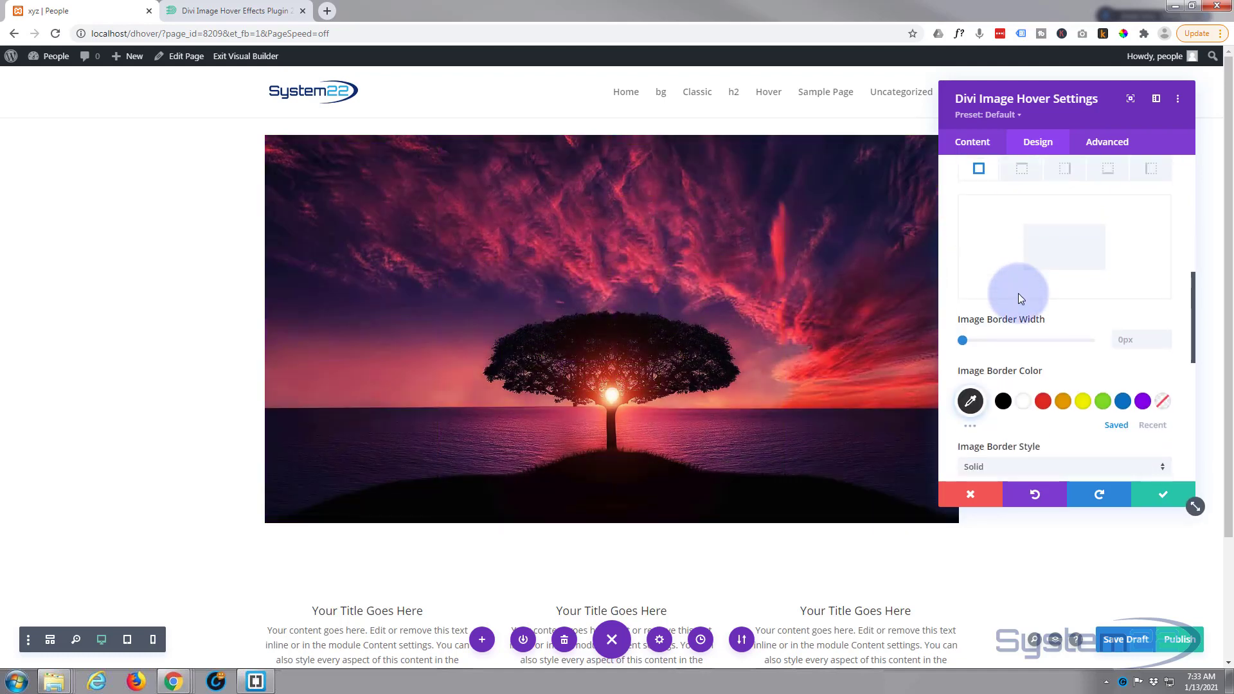
pyautogui.scroll(-3, 1018, 293)
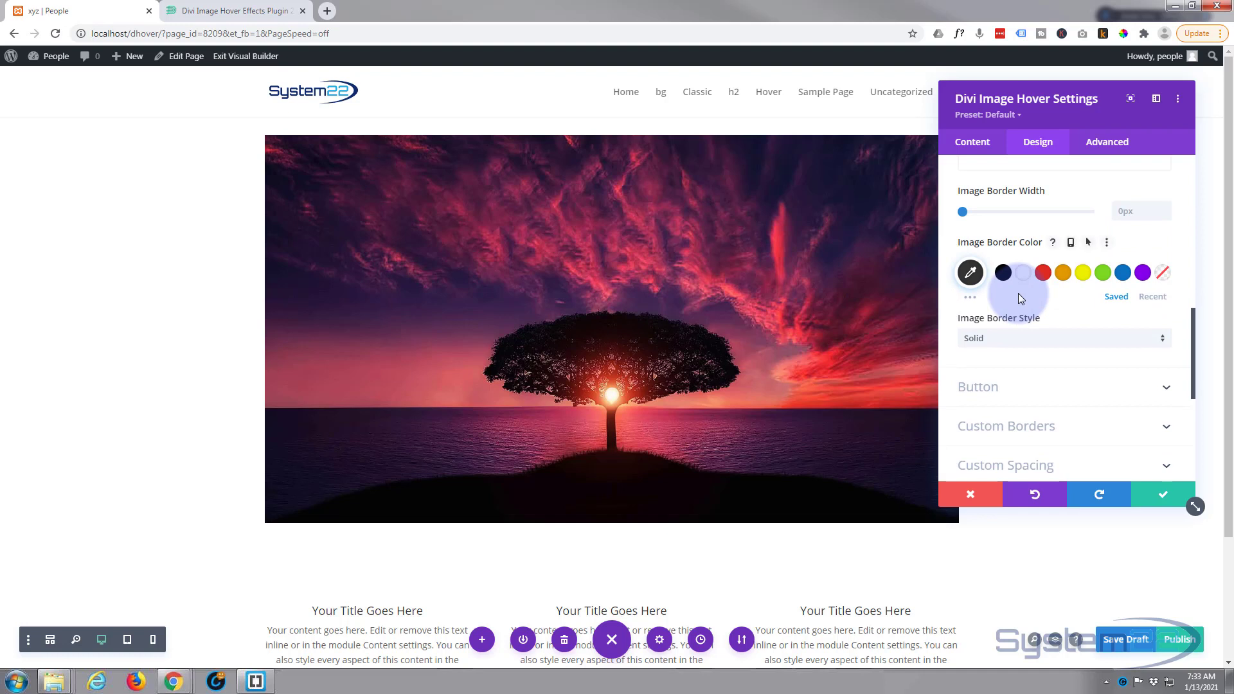
pyautogui.scroll(-1, 1062, 293)
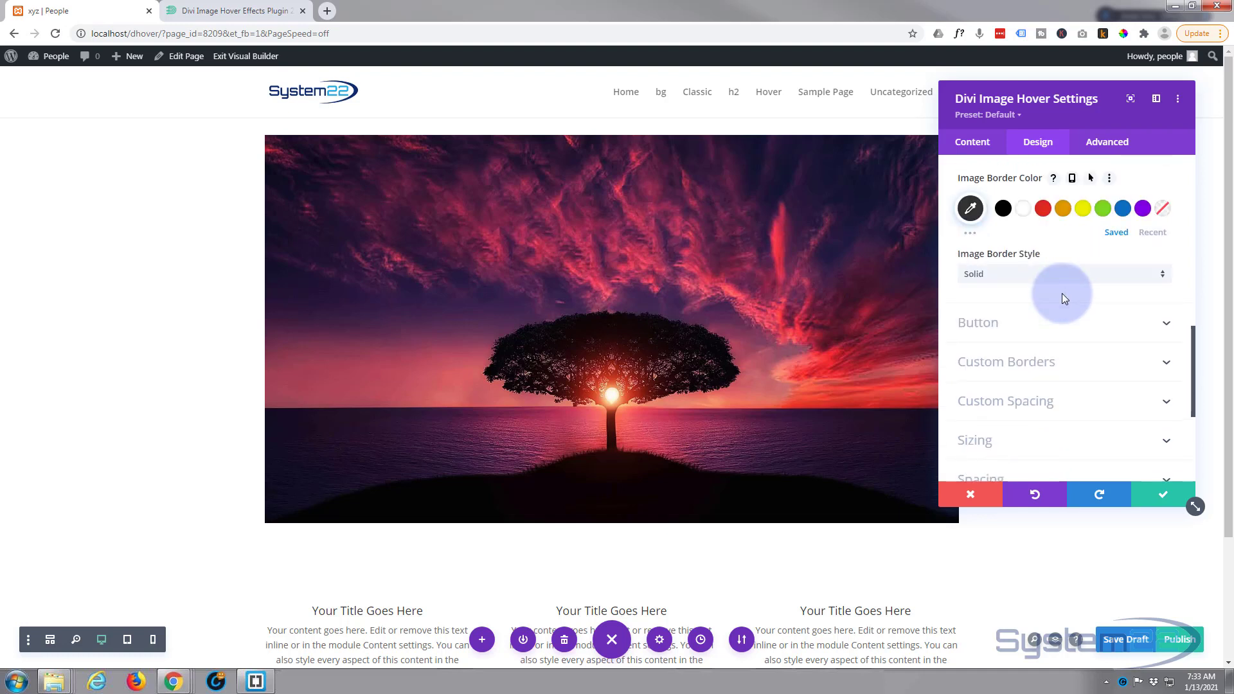
pyautogui.scroll(-1, 1062, 293)
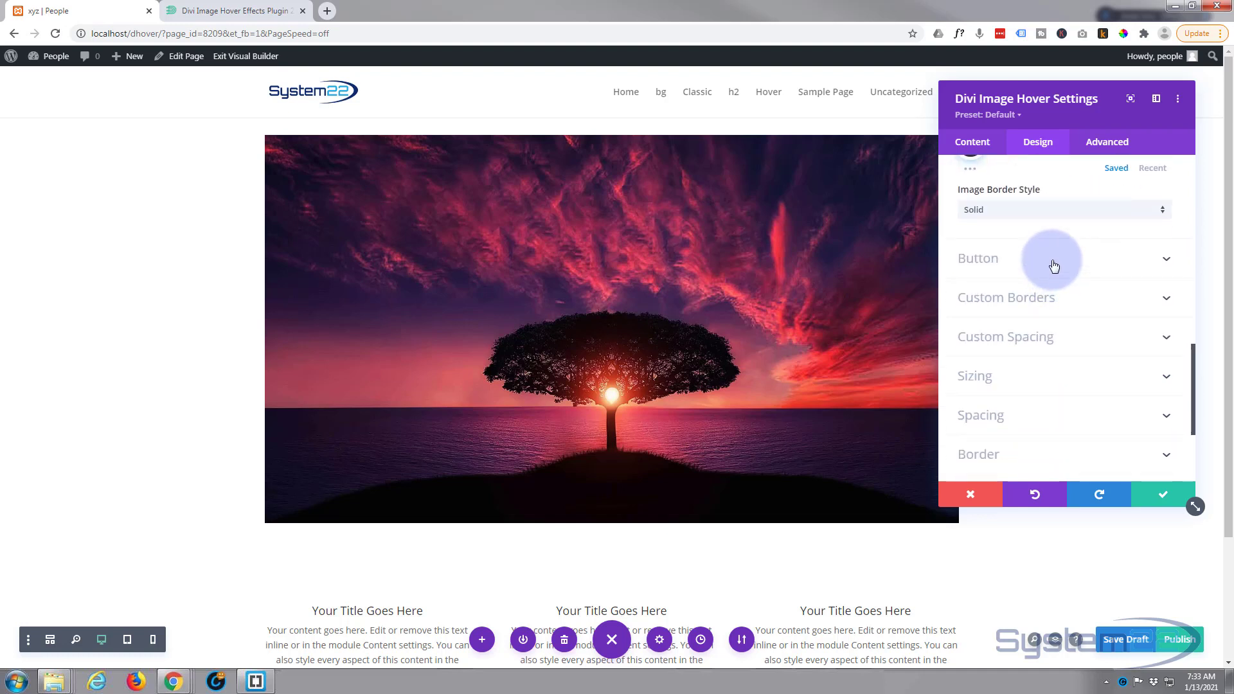
pyautogui.scroll(-2, 1054, 266)
# Turn on custom styles for the hover button and preview the button on the image.
pyautogui.scroll(3, 1054, 266)
pyautogui.moveTo(675, 295)
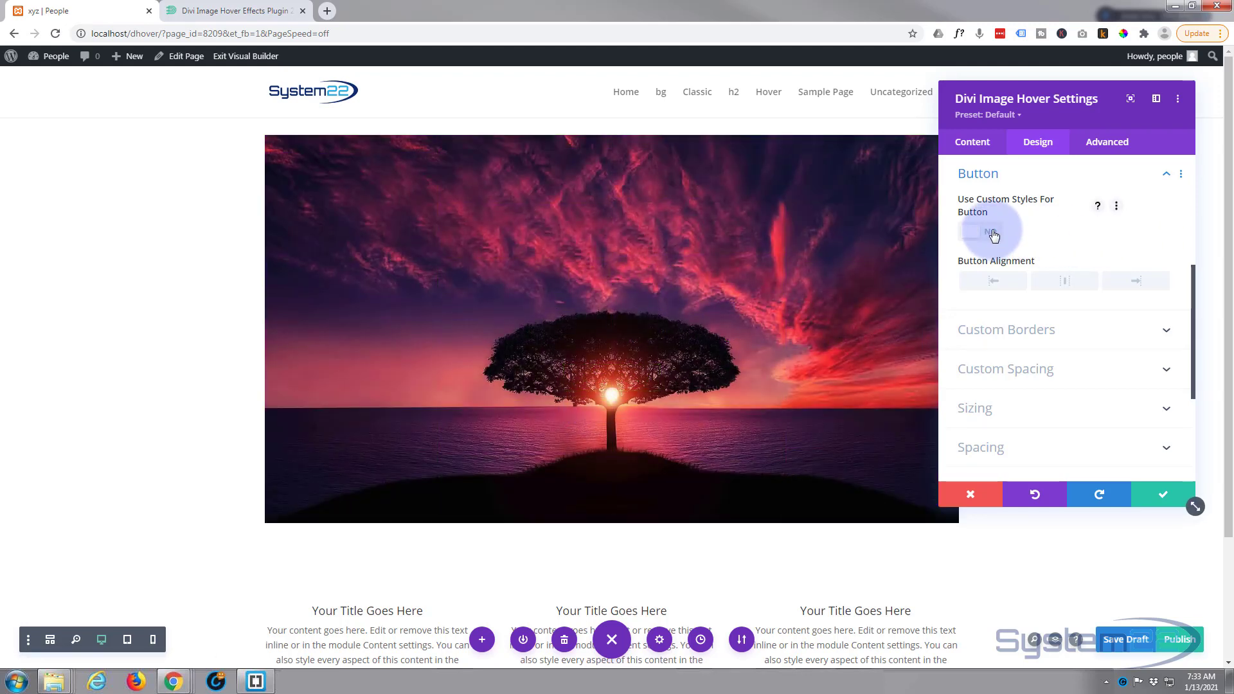
pyautogui.click(994, 235)
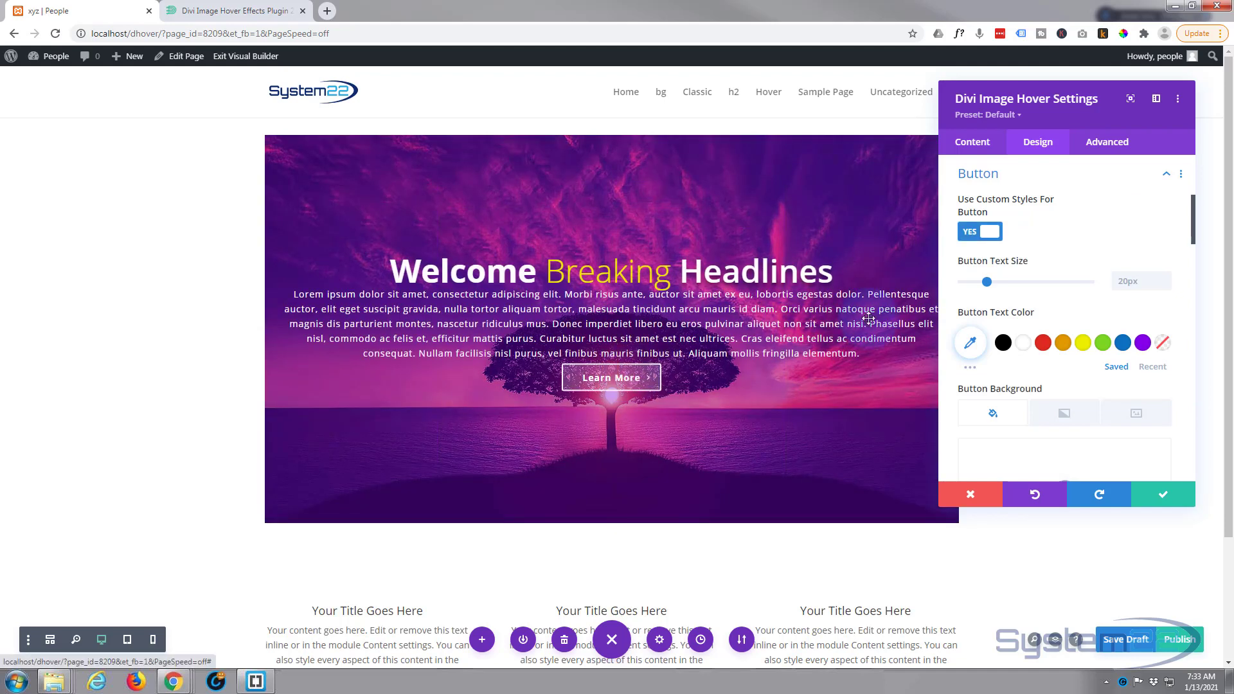
# Review the custom button options, including text, background, border, icon choices, alignment, text shadow, margin and padding.
pyautogui.scroll(-1, 1081, 271)
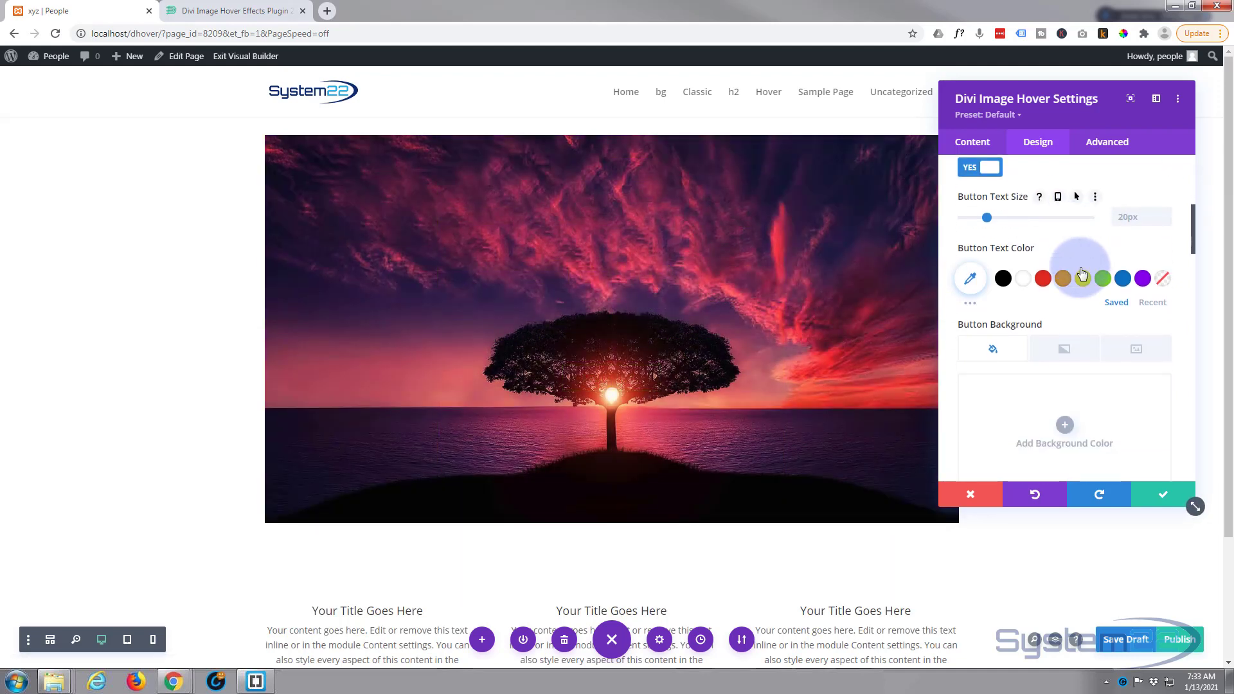
pyautogui.scroll(-6, 1082, 273)
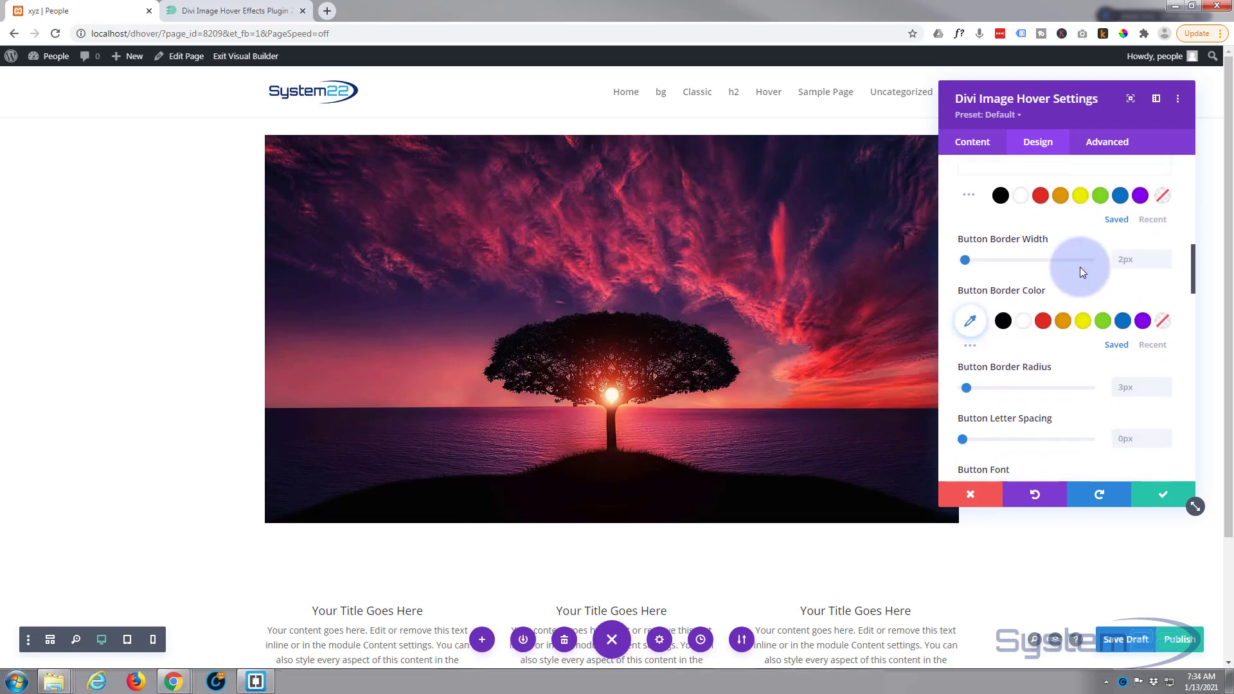
pyautogui.scroll(-4, 1082, 271)
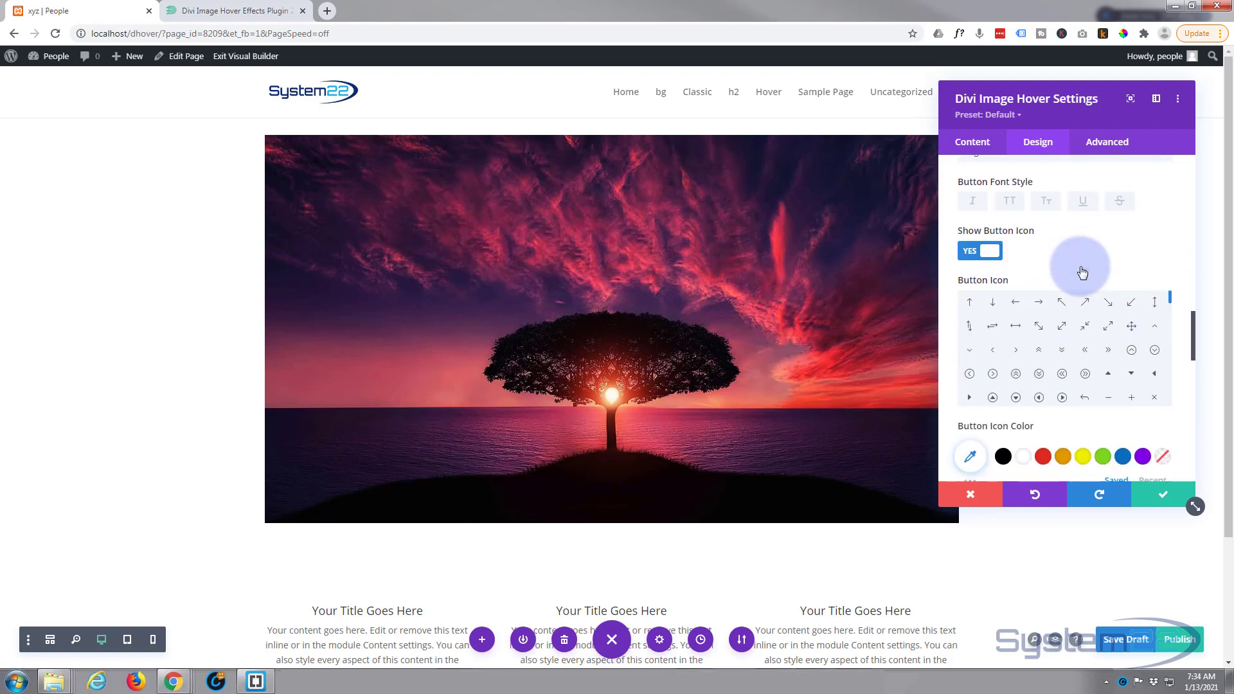
pyautogui.scroll(-3, 1083, 267)
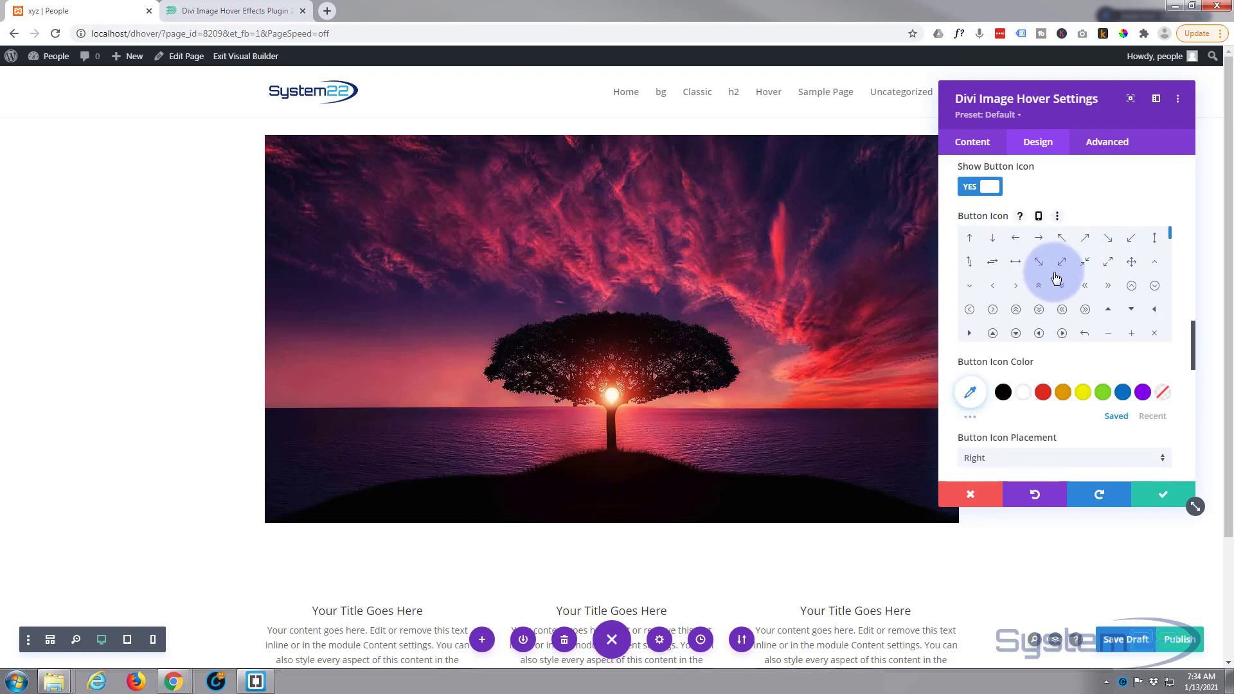
pyautogui.scroll(-5, 1057, 276)
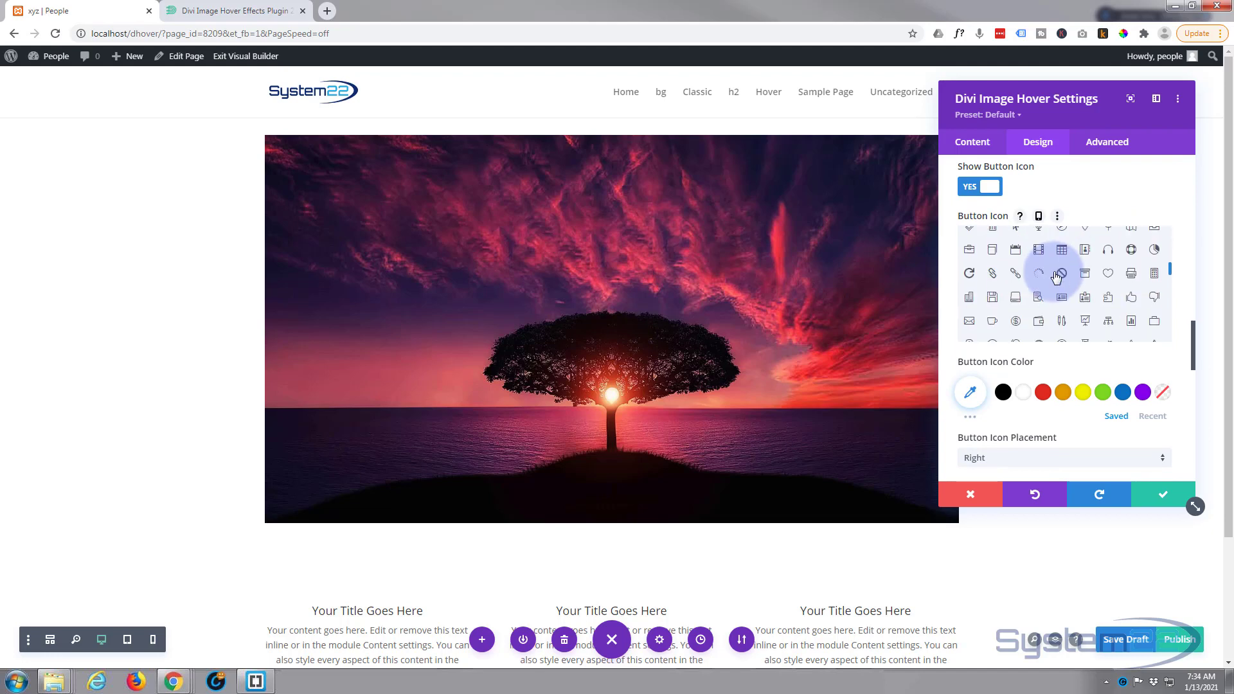
pyautogui.scroll(-8, 1056, 276)
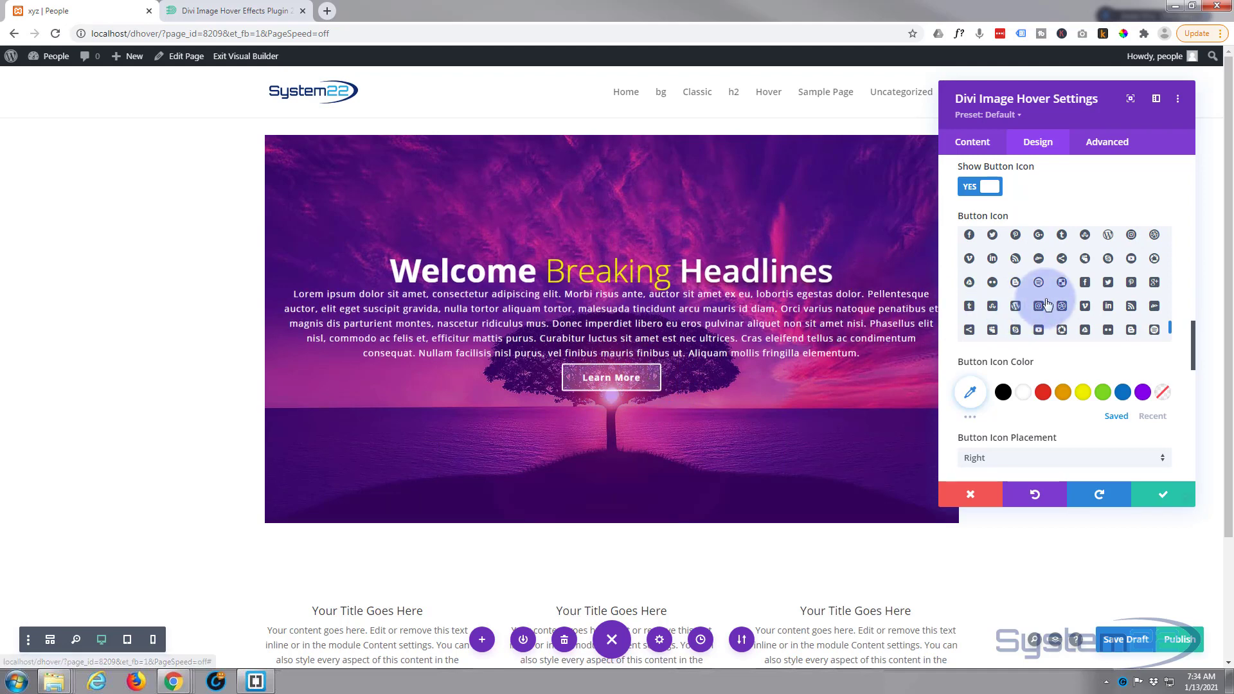
pyautogui.scroll(-3, 1042, 290)
pyautogui.scroll(-5, 1047, 355)
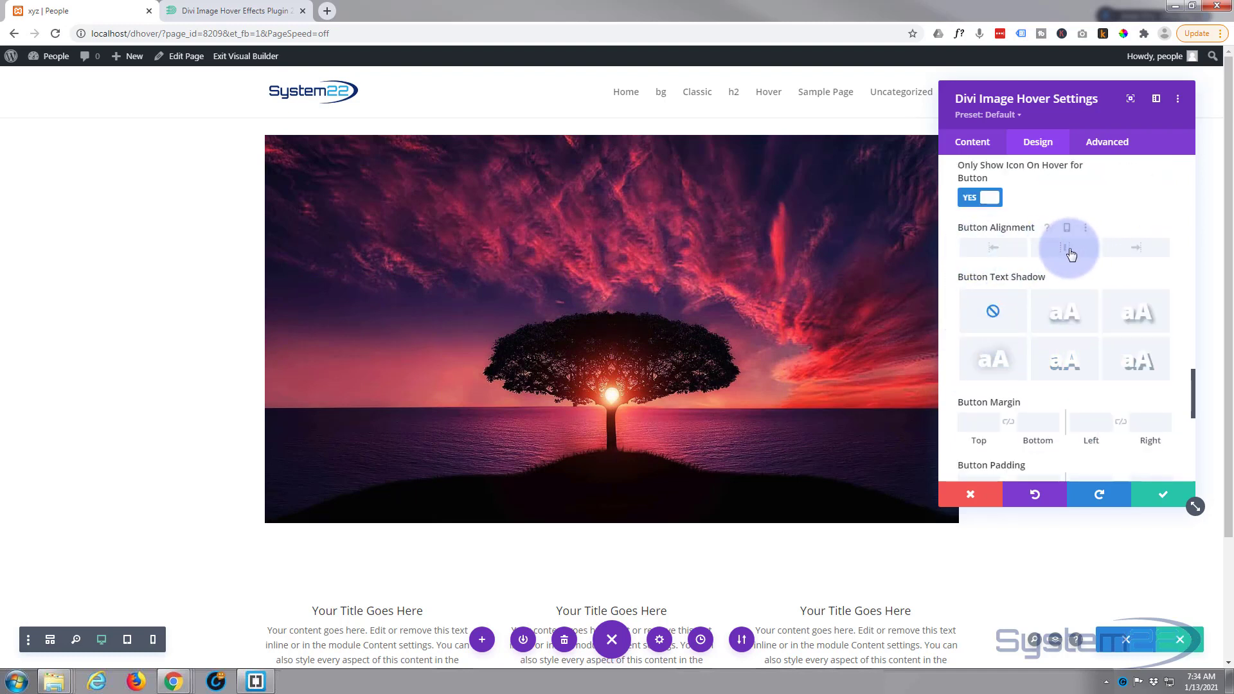
pyautogui.scroll(-2, 1029, 280)
pyautogui.scroll(-1, 1028, 281)
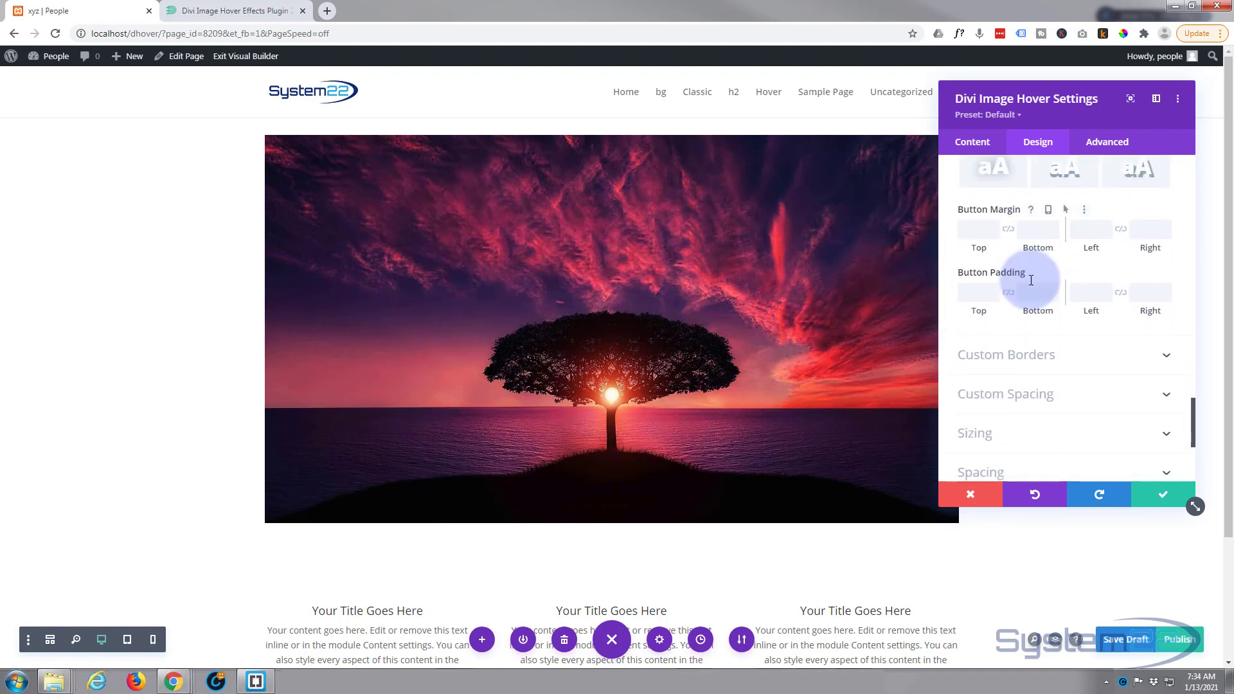
# Try a 30px top padding on the button, clear it, and set the button's top margin to 50px instead.
pyautogui.scroll(1, 1030, 280)
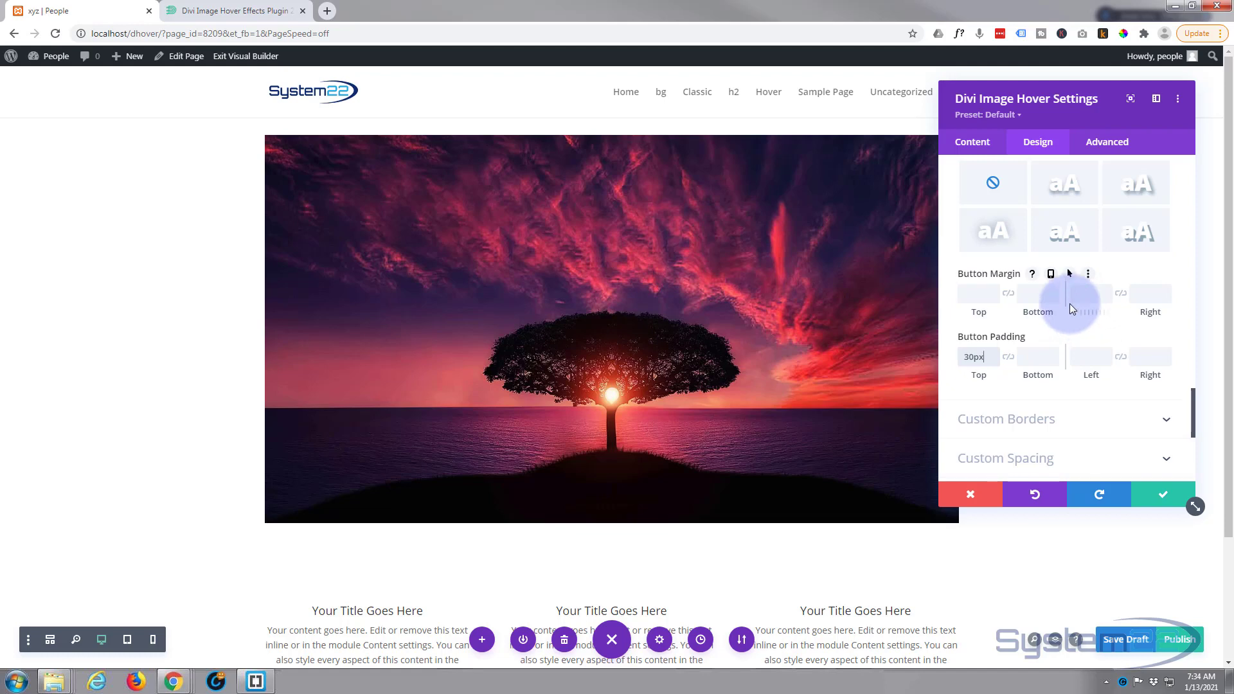
pyautogui.moveTo(739, 344)
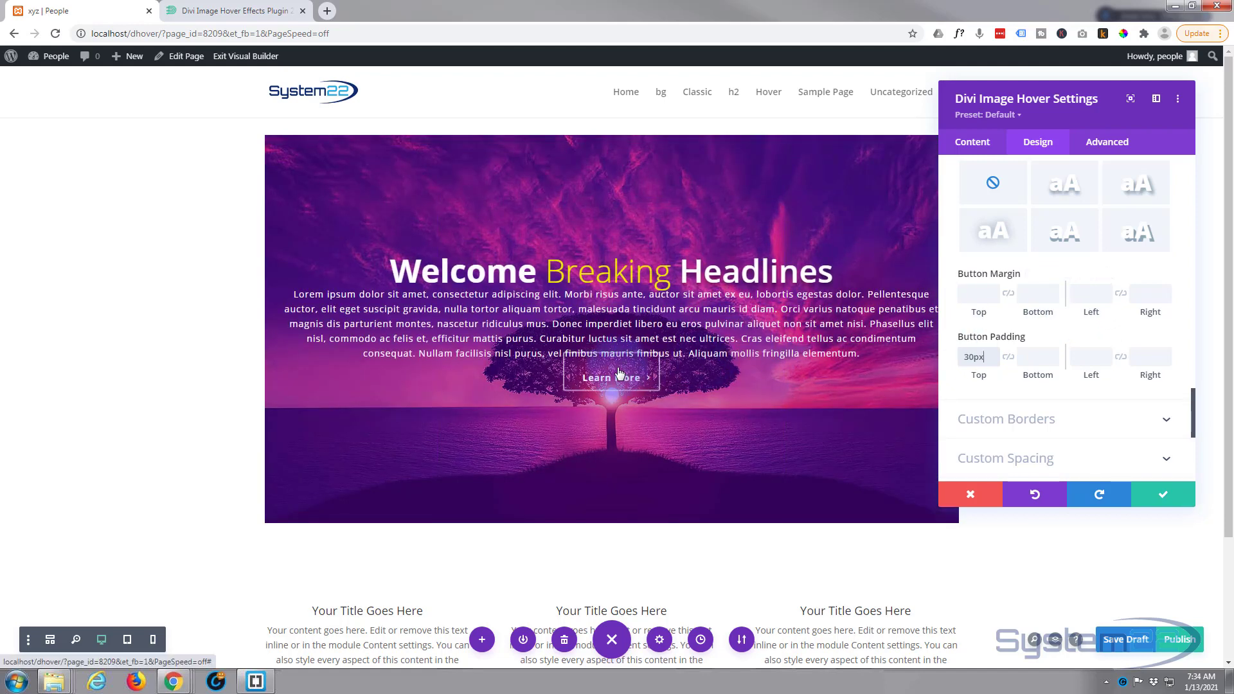
pyautogui.doubleClick(974, 357)
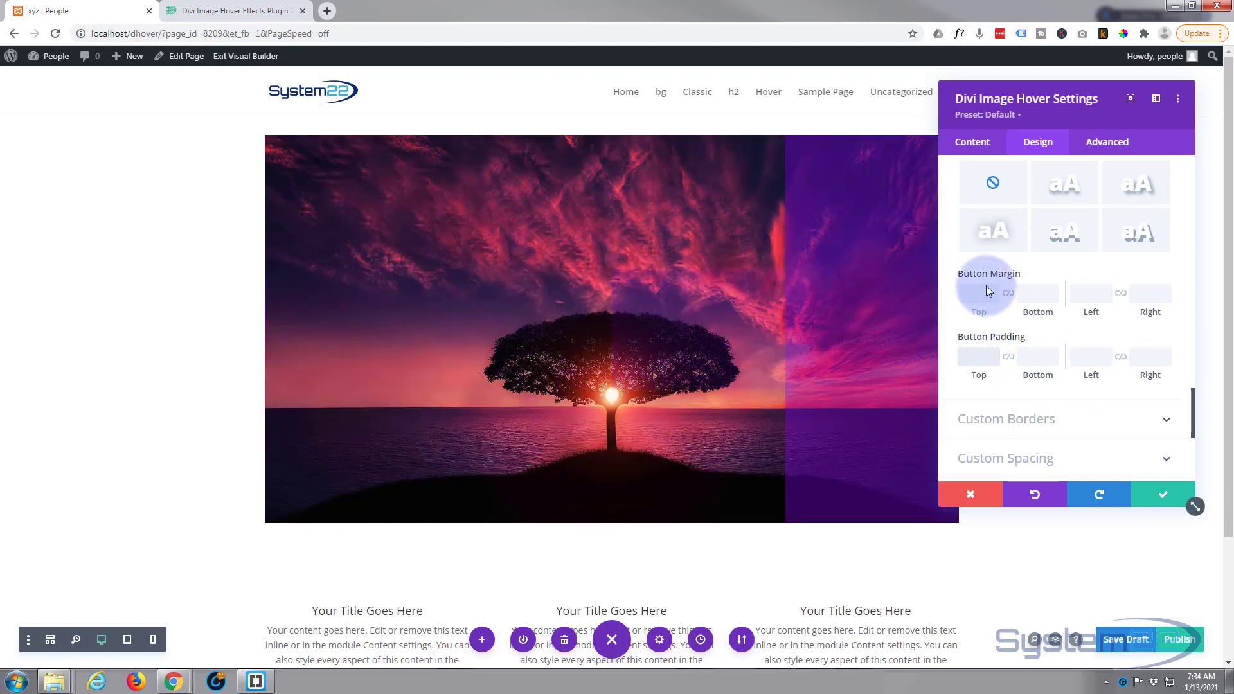
pyautogui.click(975, 293)
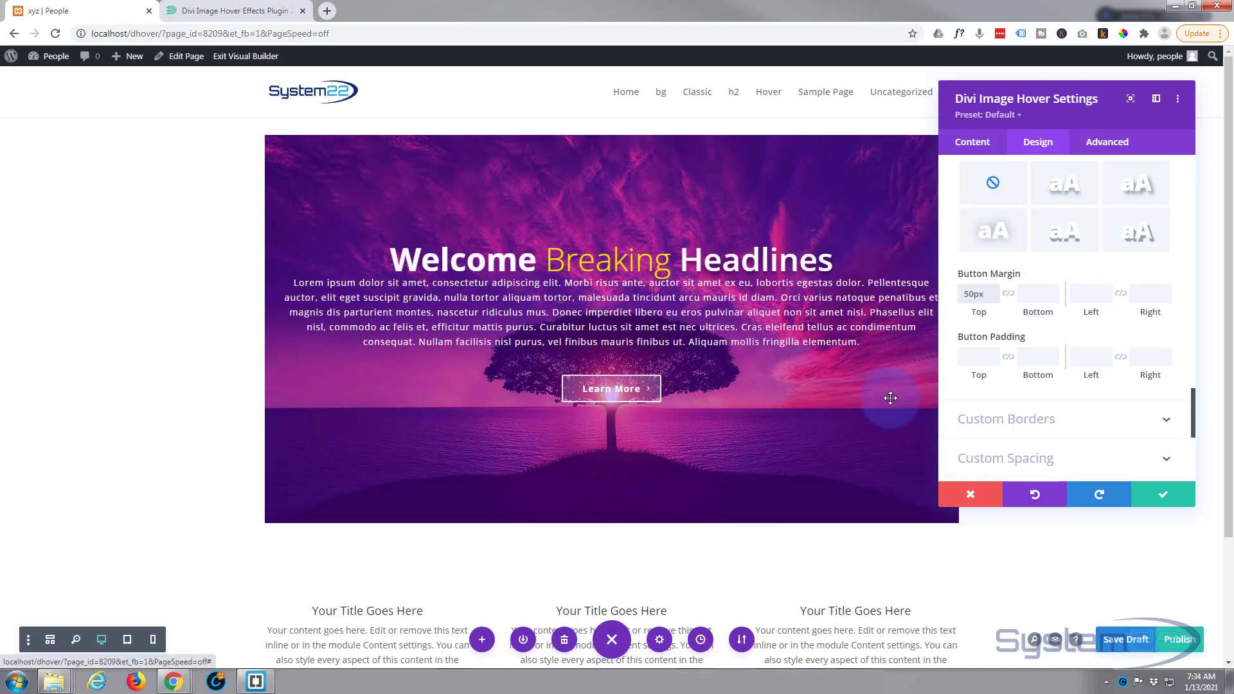
# Examine the custom border settings for the title, content, prefix, infix and suffix.
pyautogui.scroll(-2, 1055, 295)
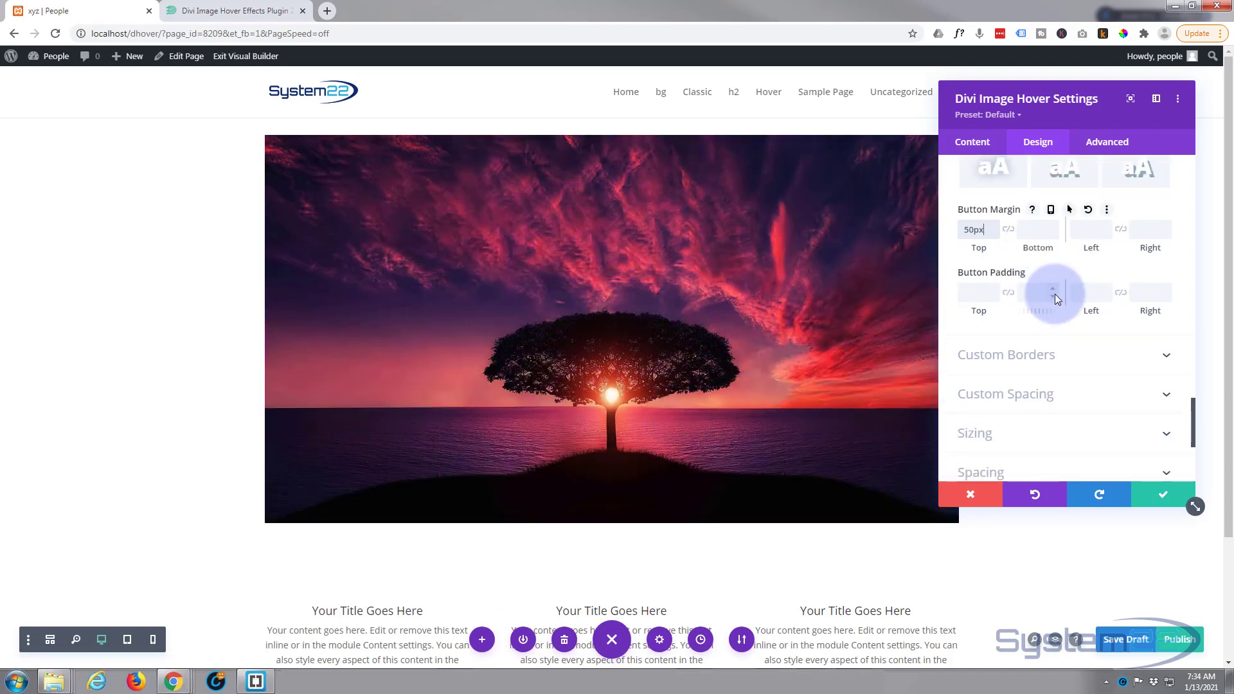
pyautogui.click(1092, 300)
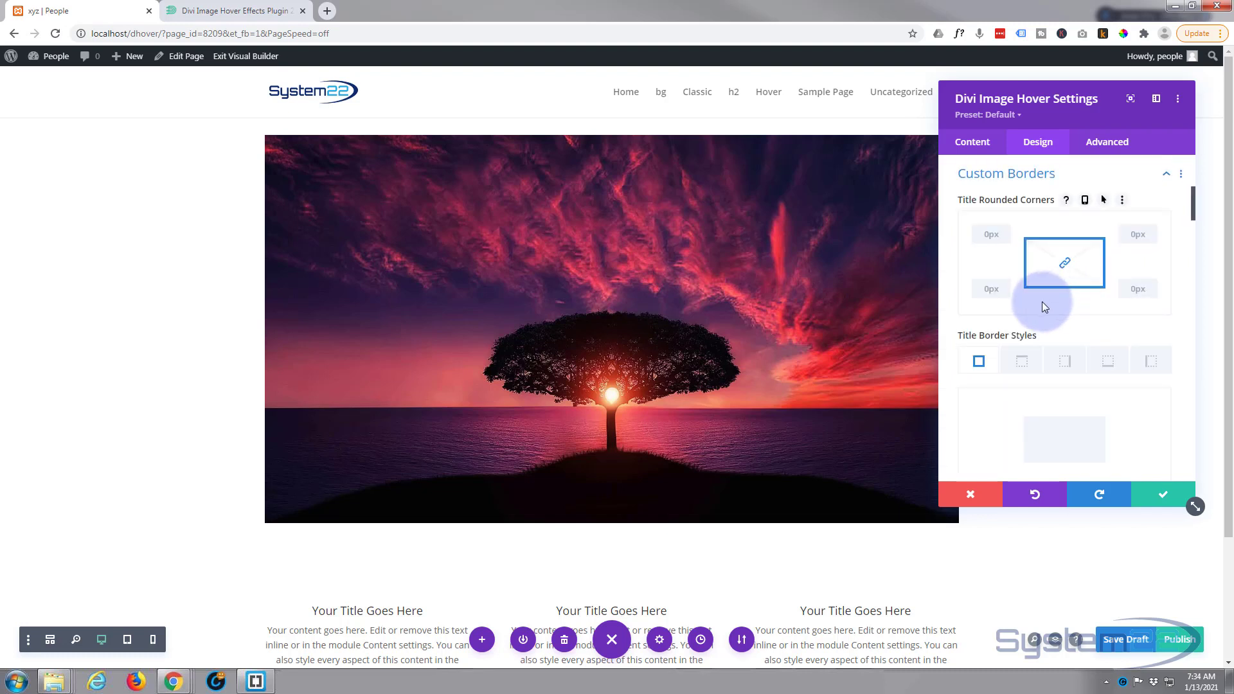
pyautogui.scroll(-5, 1043, 302)
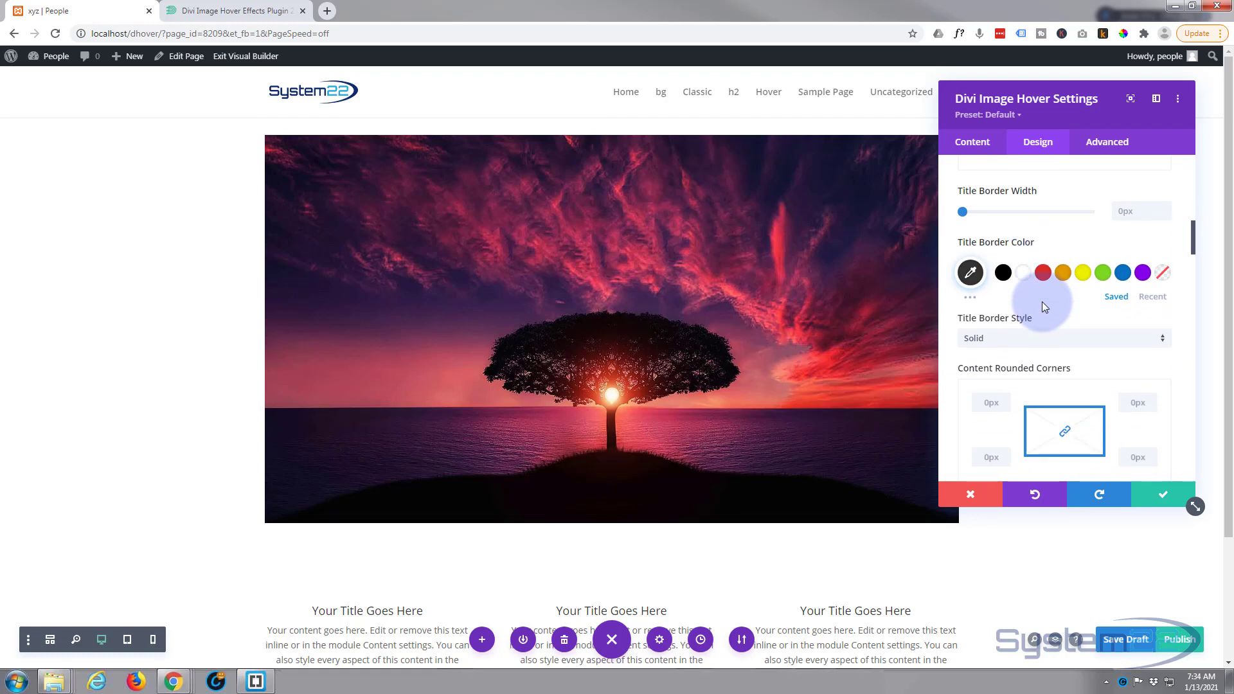
pyautogui.scroll(-5, 1043, 302)
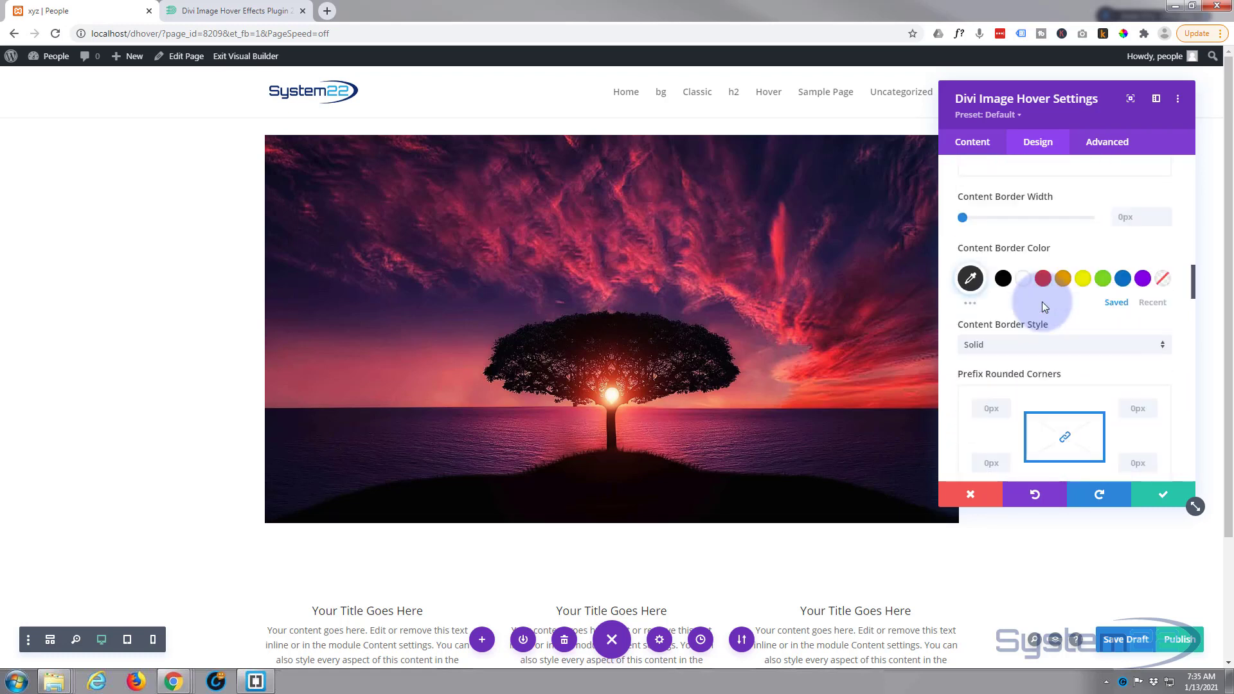
pyautogui.scroll(-2, 1043, 302)
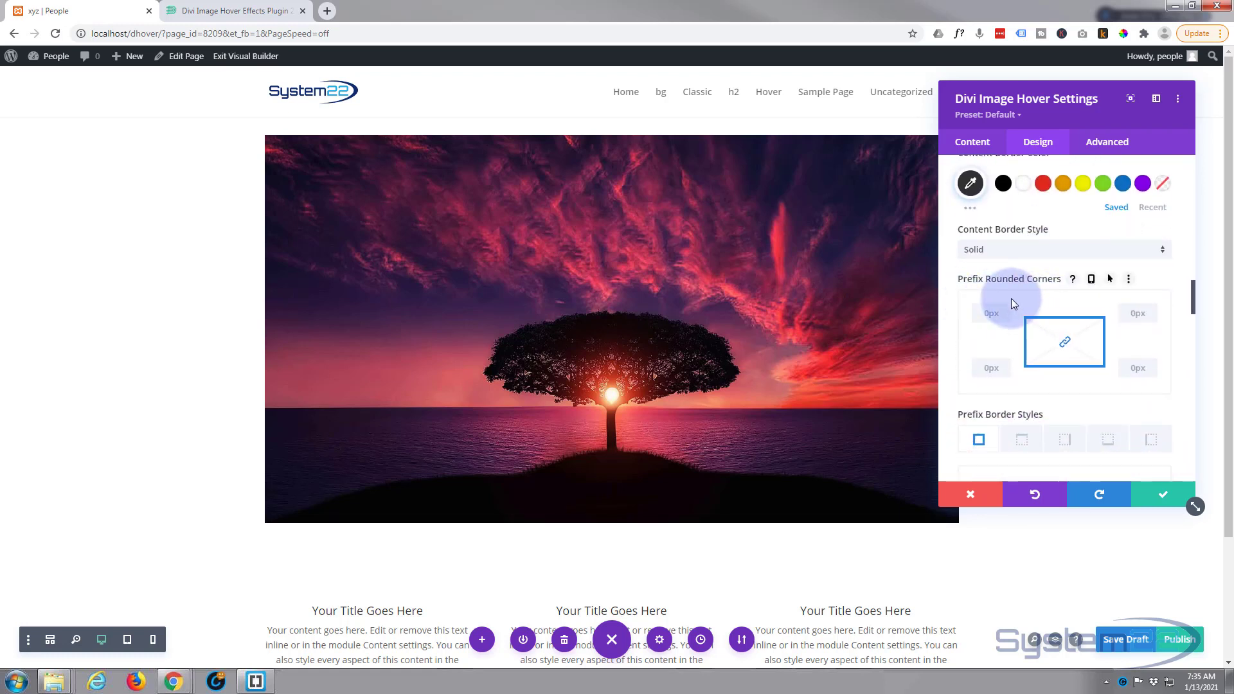
pyautogui.scroll(-5, 1012, 299)
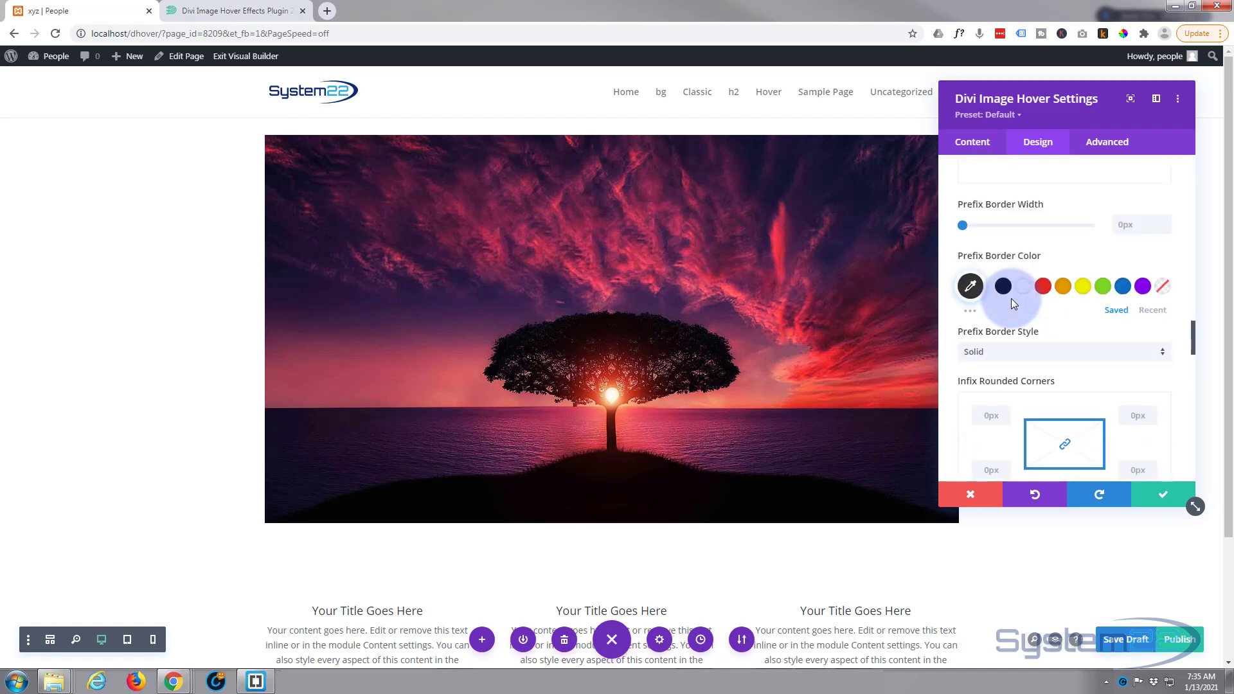
pyautogui.scroll(-3, 1012, 298)
pyautogui.scroll(-2, 1012, 298)
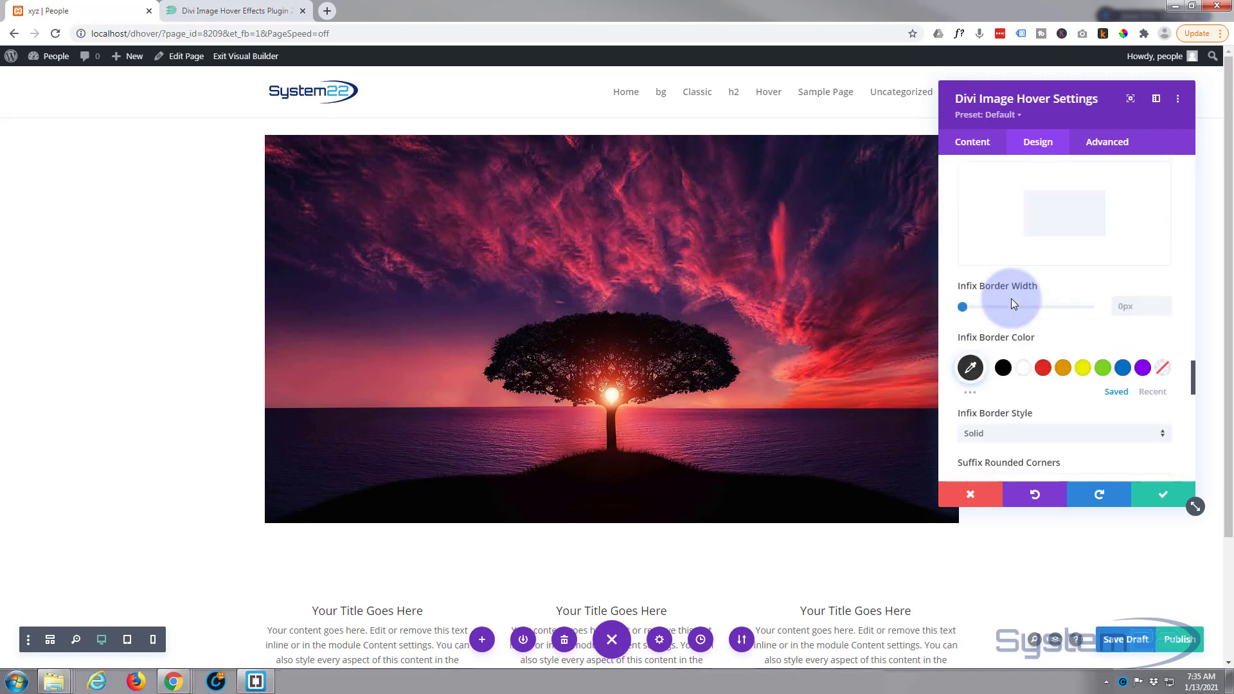
pyautogui.scroll(-4, 1012, 298)
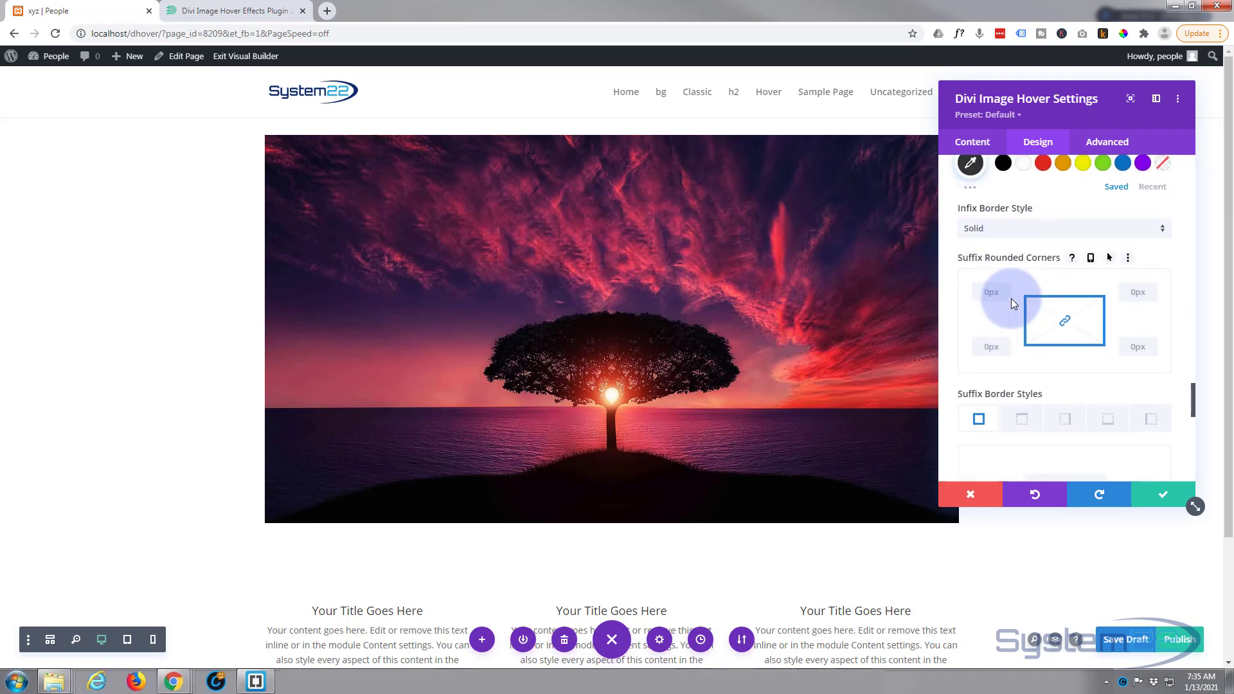
pyautogui.scroll(-6, 1012, 298)
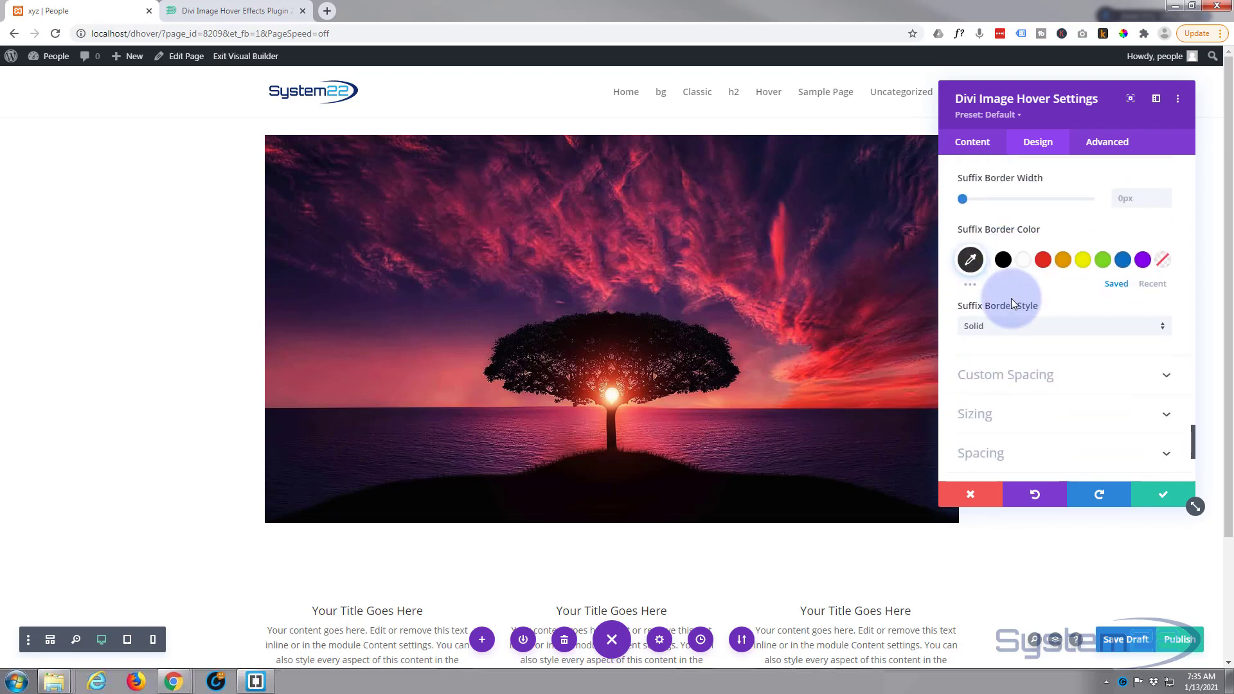
# Set the content border width to 1px in the custom border settings.
pyautogui.scroll(5, 1012, 298)
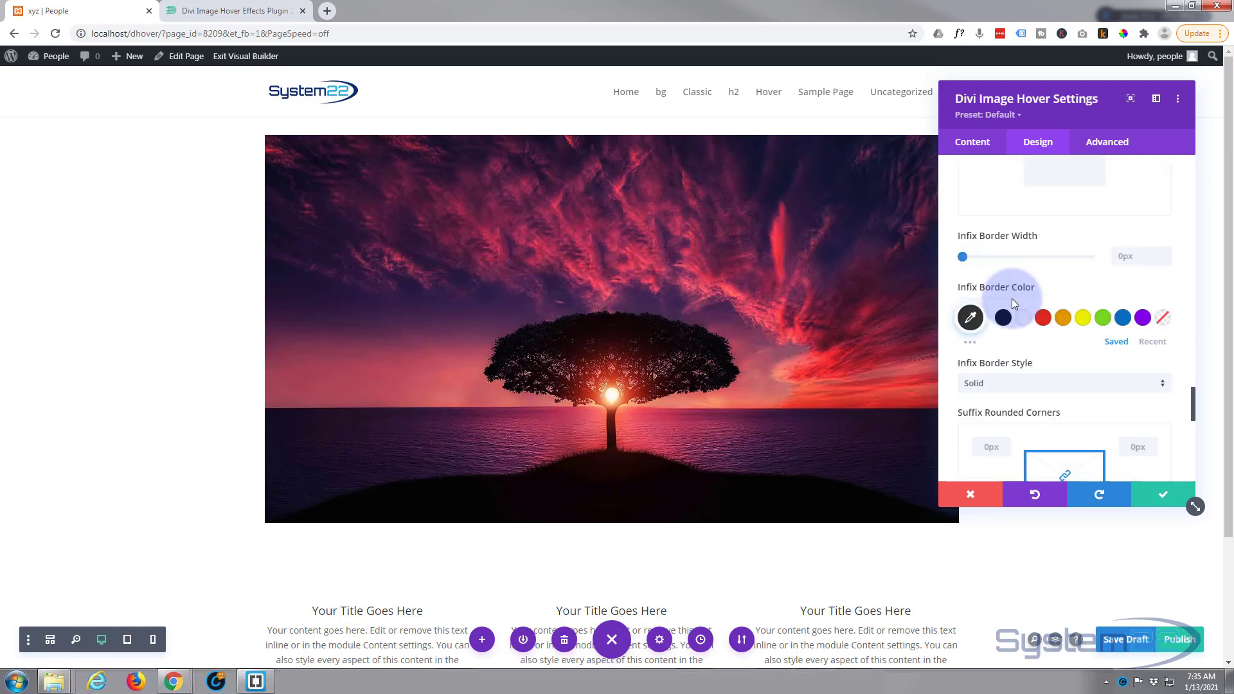
pyautogui.scroll(5, 1012, 299)
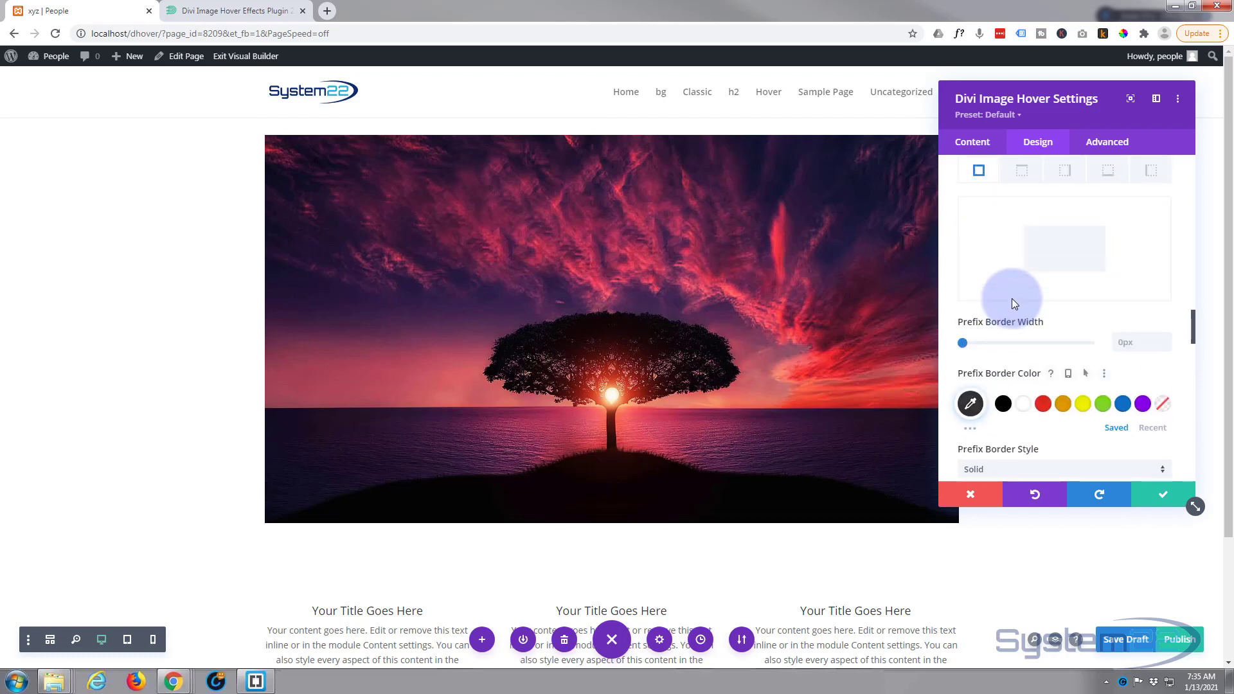
pyautogui.scroll(5, 1011, 298)
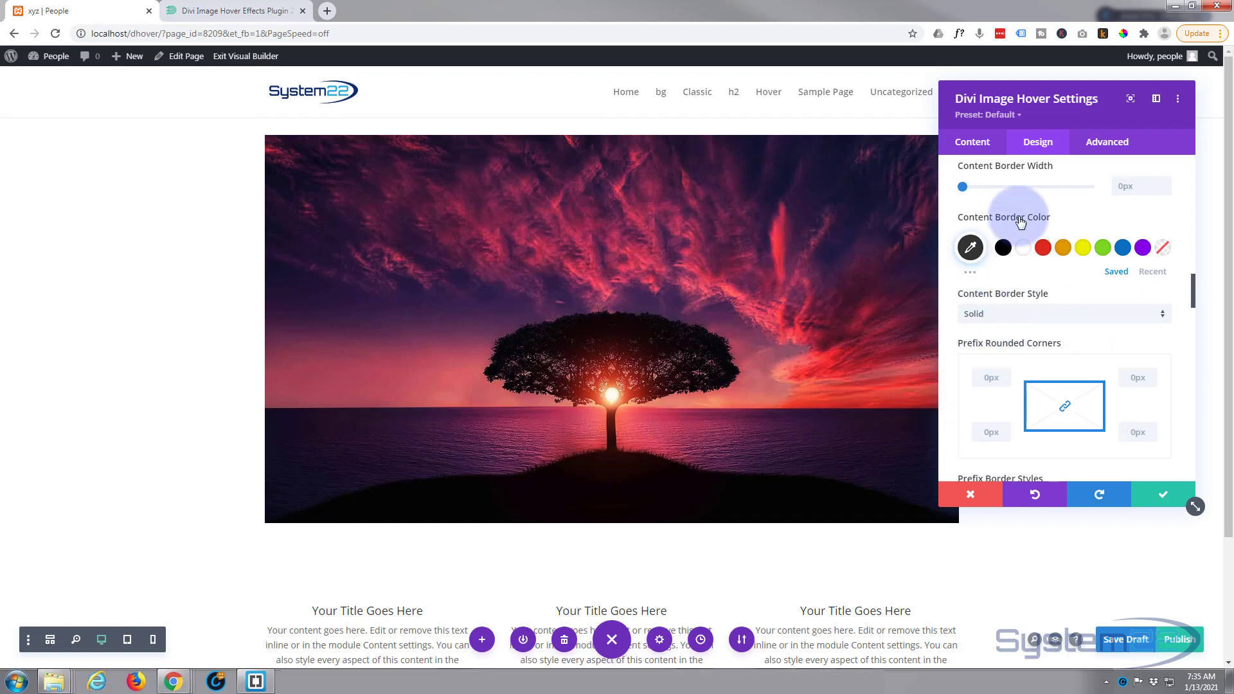
pyautogui.click(1164, 182)
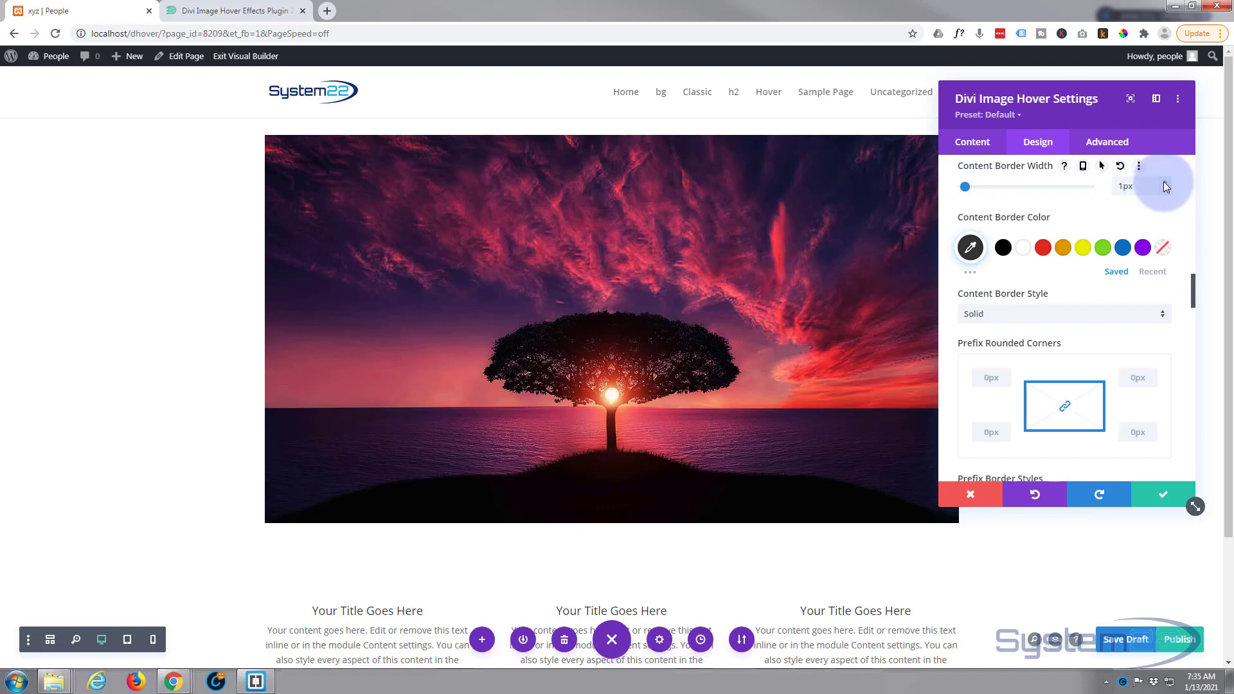
# Set the content border width to 2px and its color to white, keeping the Solid border style.
pyautogui.click(1163, 182)
pyautogui.moveTo(796, 257)
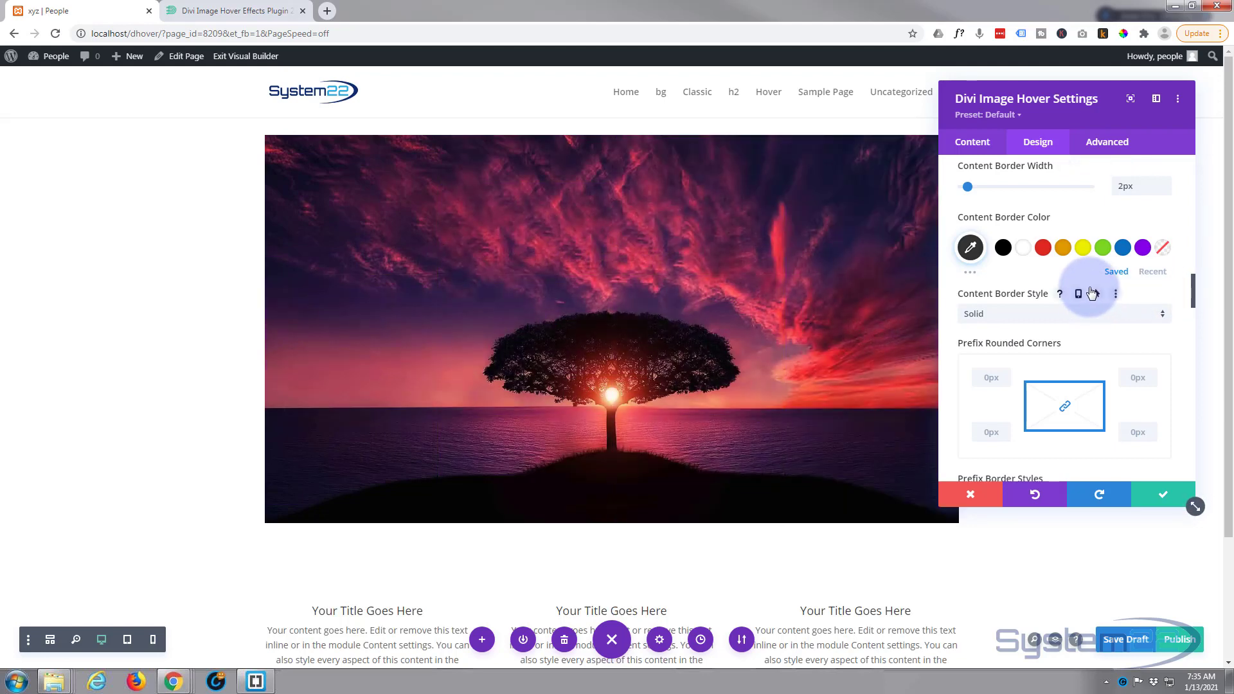
pyautogui.click(1023, 248)
pyautogui.moveTo(726, 271)
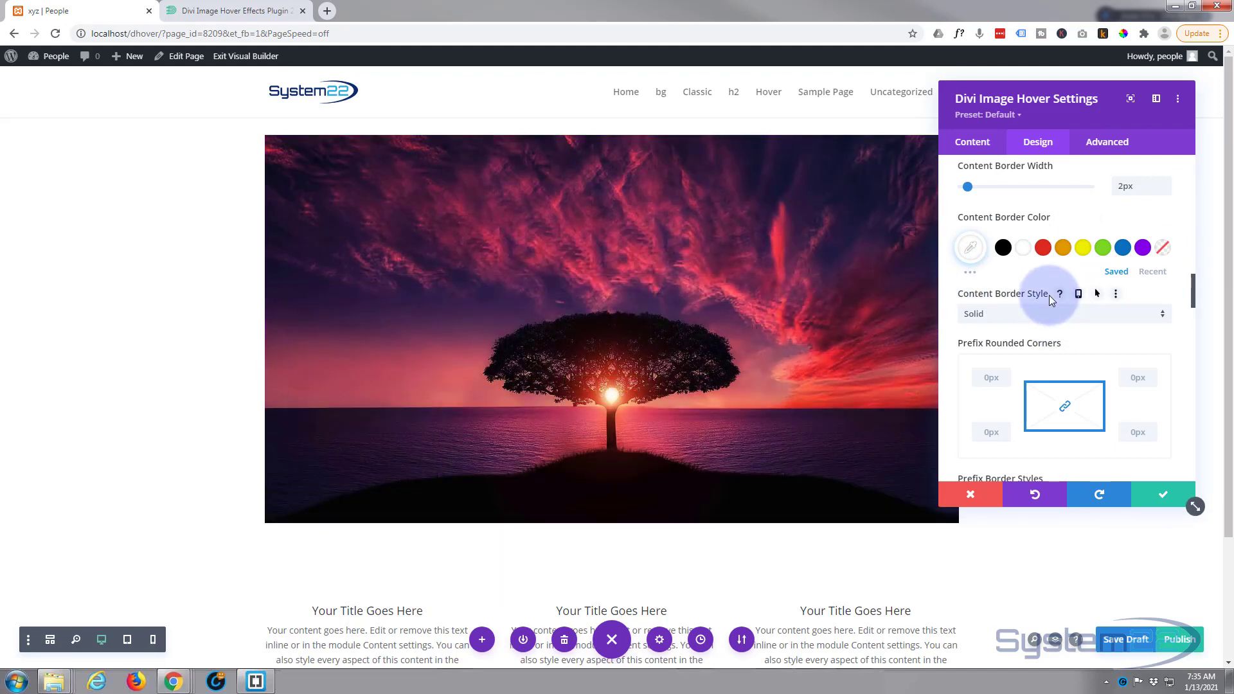
pyautogui.click(1020, 318)
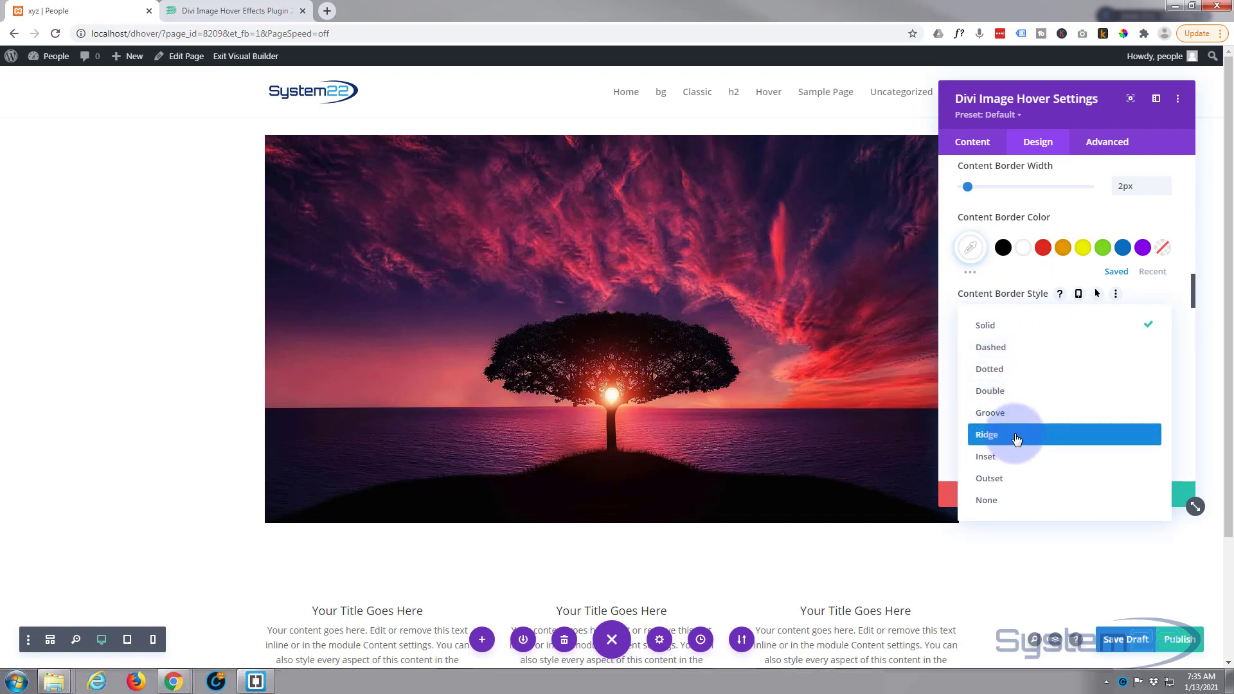
pyautogui.click(954, 279)
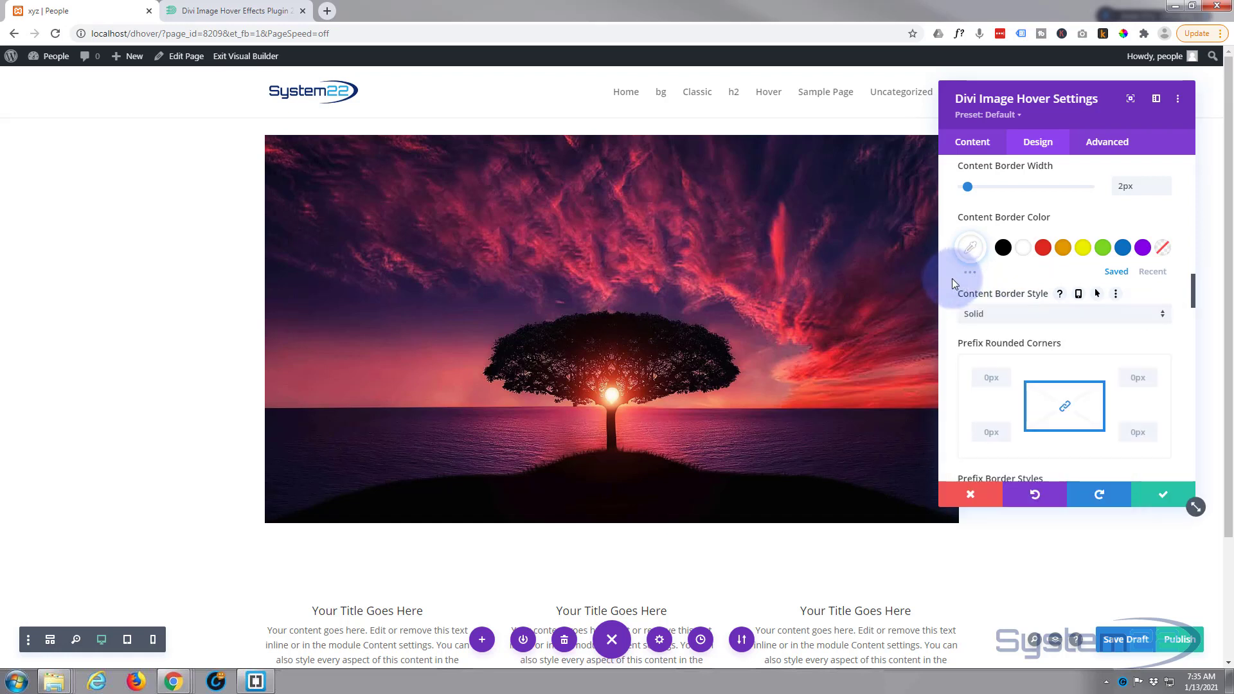
# Try 5px rounded corners on the prefix and reset them to 0px.
pyautogui.scroll(-3, 952, 279)
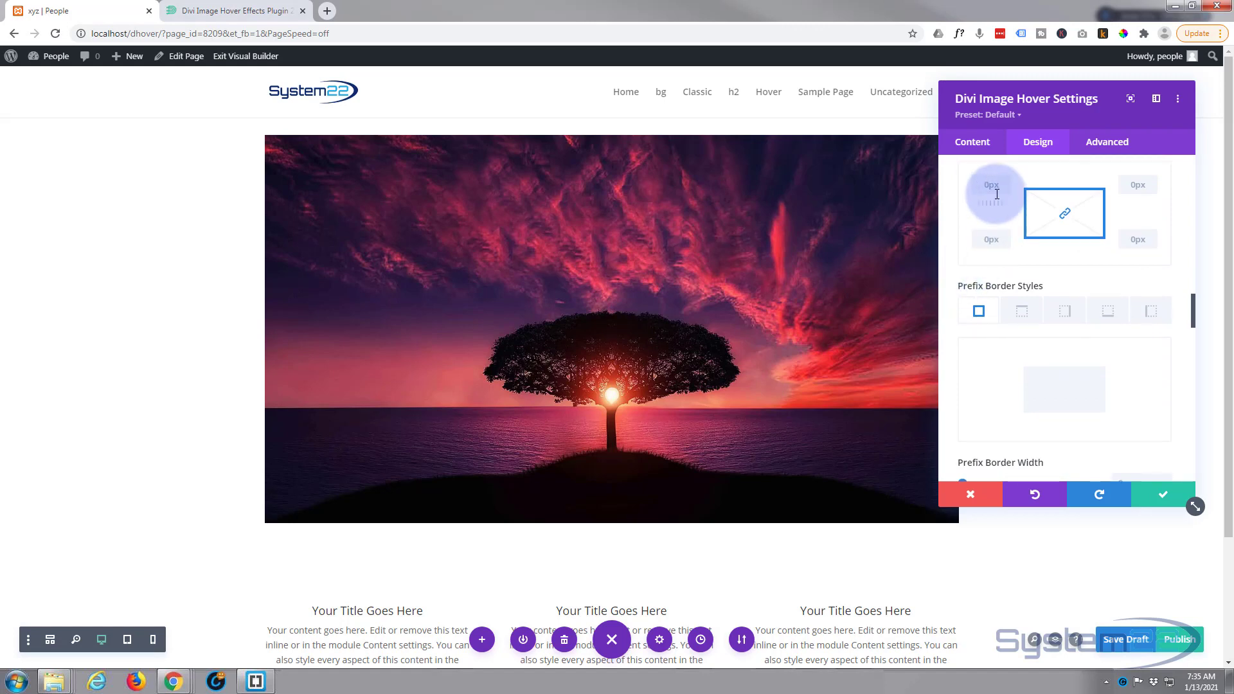
pyautogui.moveTo(788, 328)
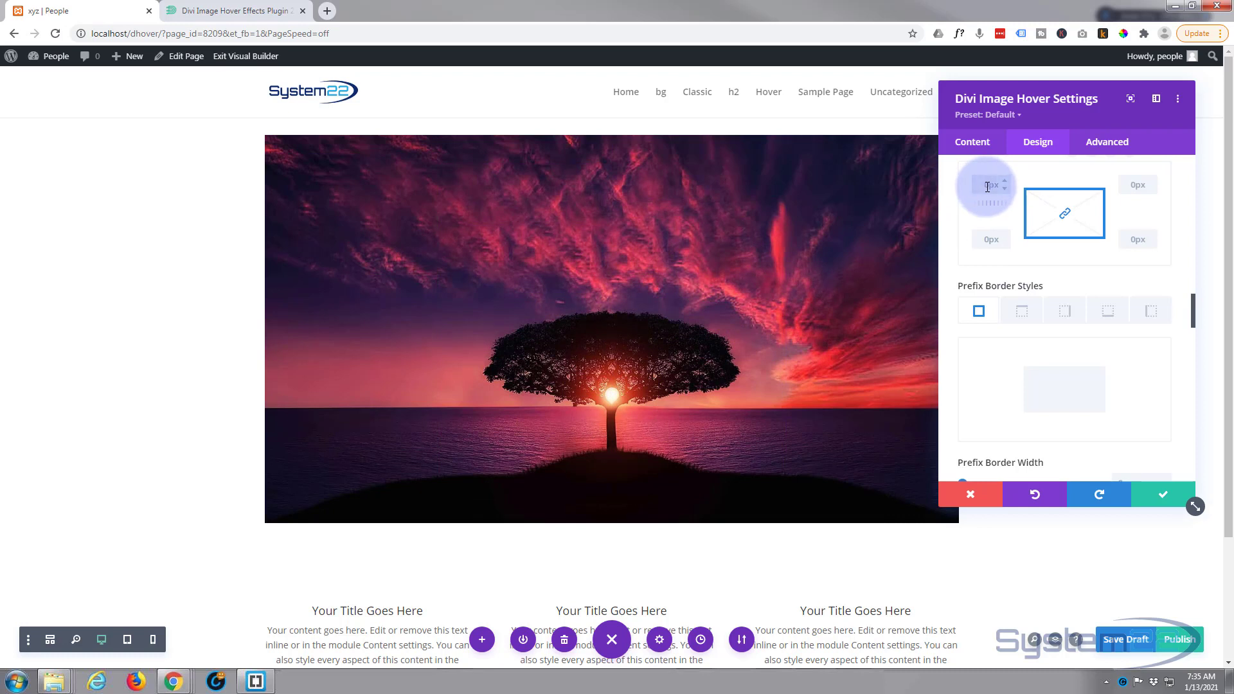
pyautogui.click(988, 186)
pyautogui.write('5')
pyautogui.click(1078, 204)
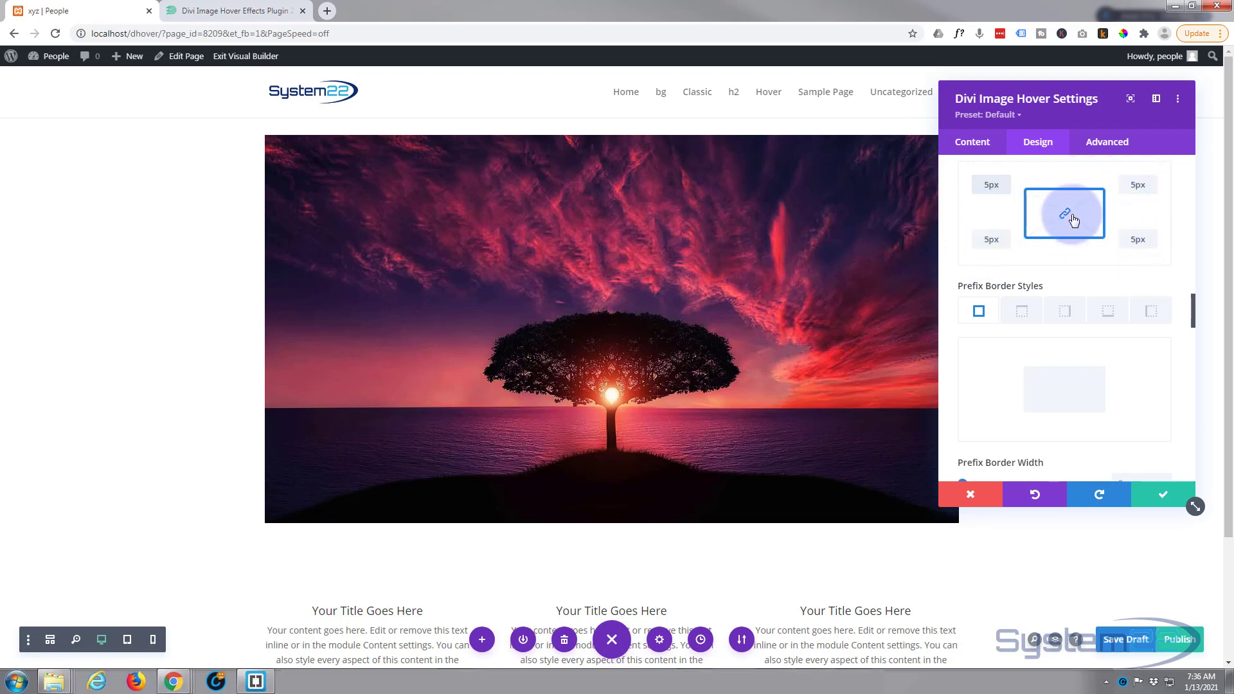
pyautogui.moveTo(485, 273)
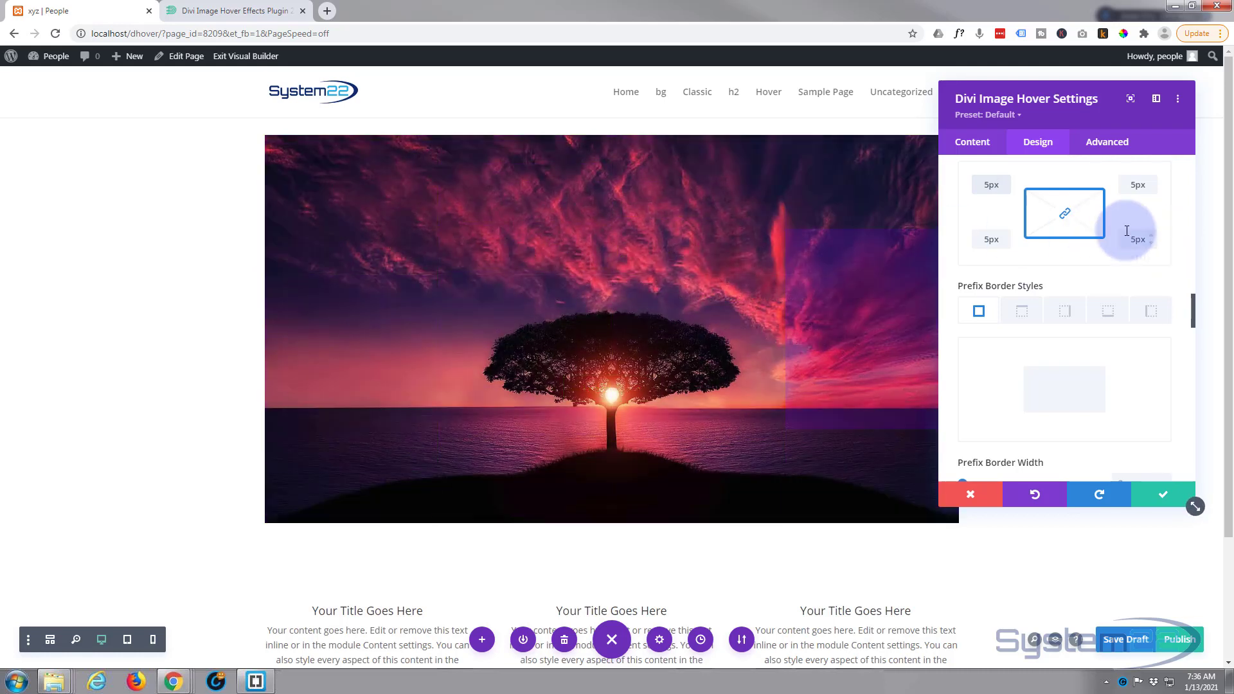
pyautogui.scroll(2, 1048, 240)
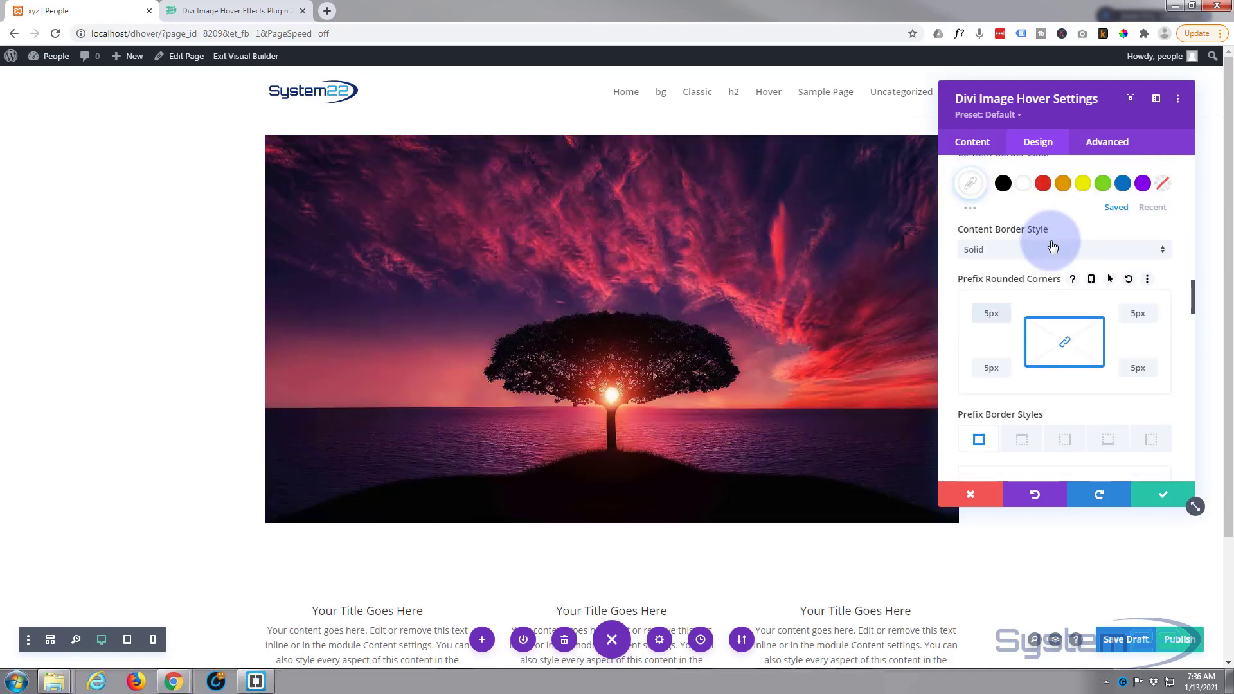
pyautogui.doubleClick(988, 310)
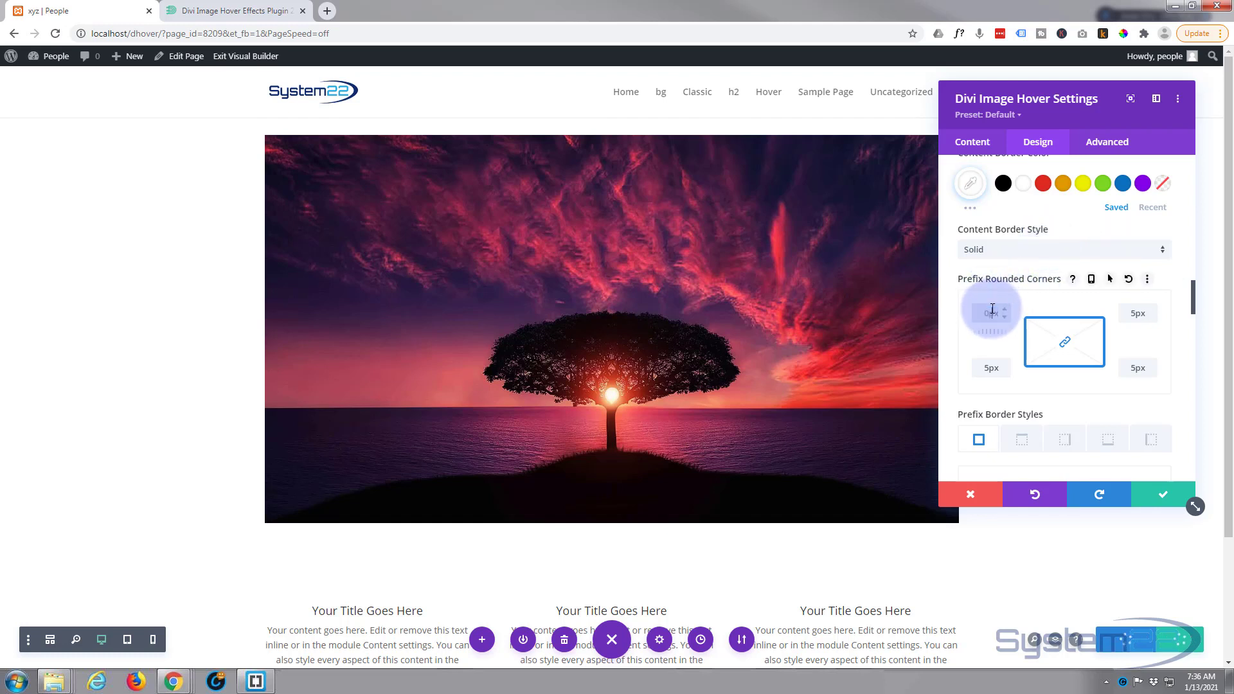
pyautogui.write('0')
# Set the content wrapper padding to 20% on all four sides in the container's custom spacing.
pyautogui.scroll(-2, 995, 313)
pyautogui.scroll(-7, 994, 308)
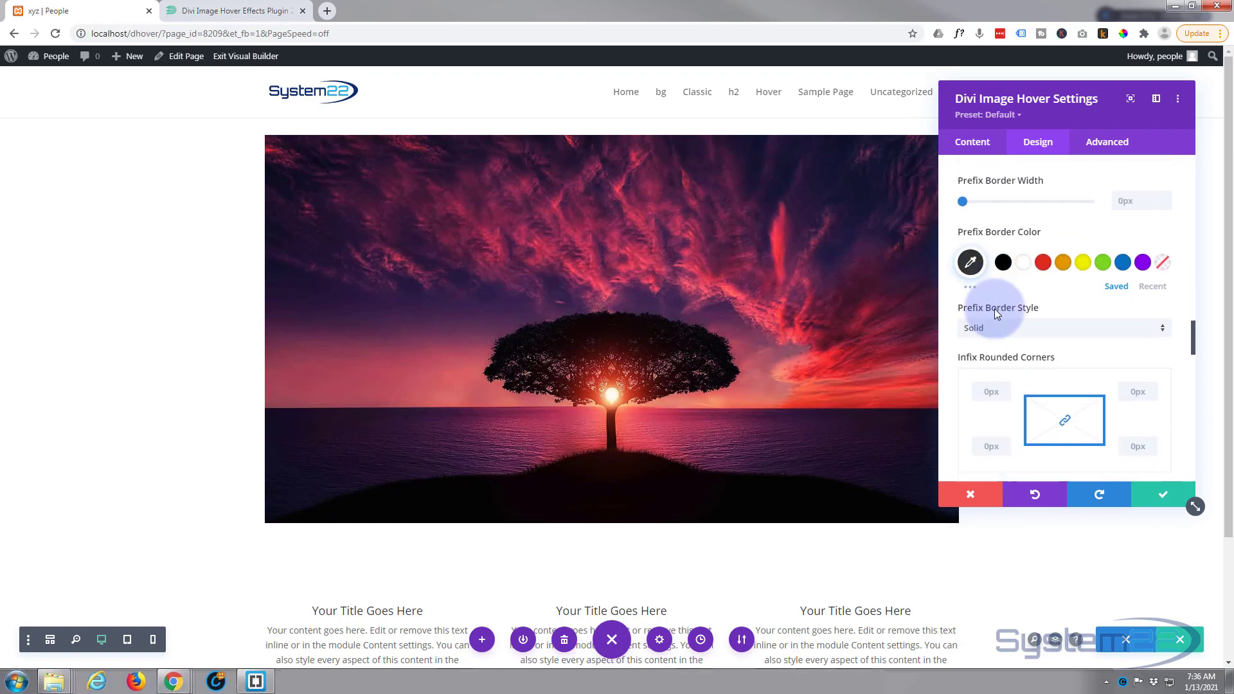
pyautogui.scroll(-6, 994, 306)
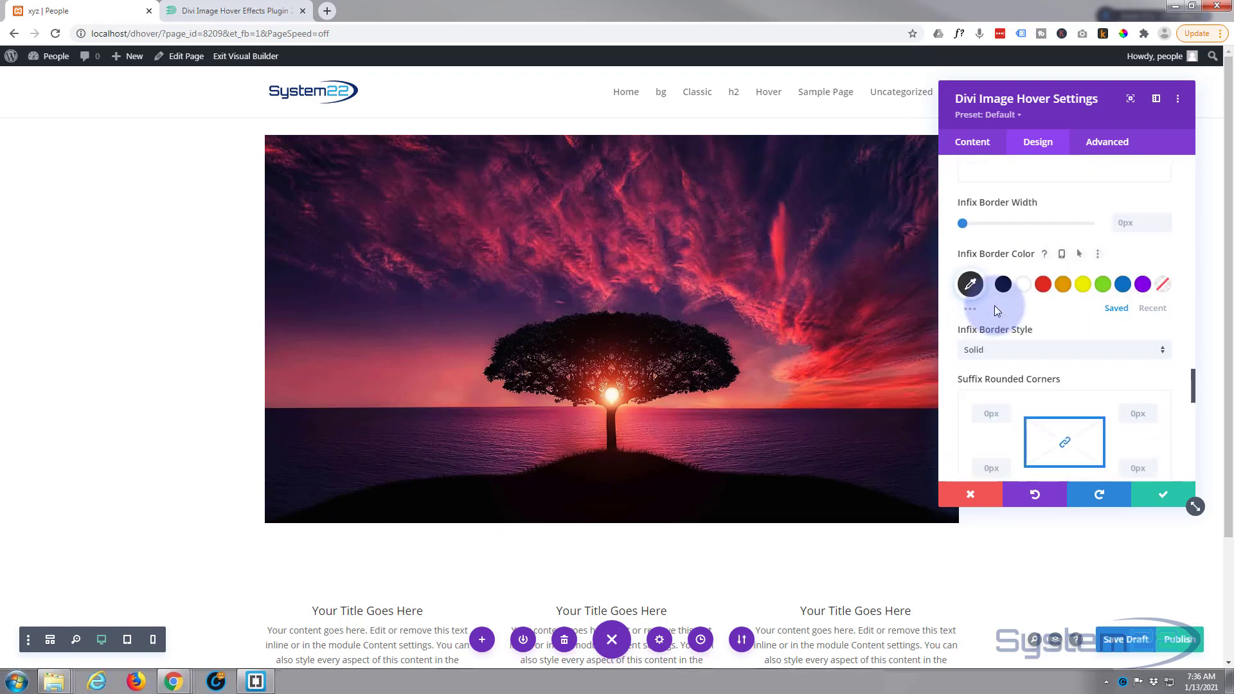
pyautogui.scroll(-5, 996, 308)
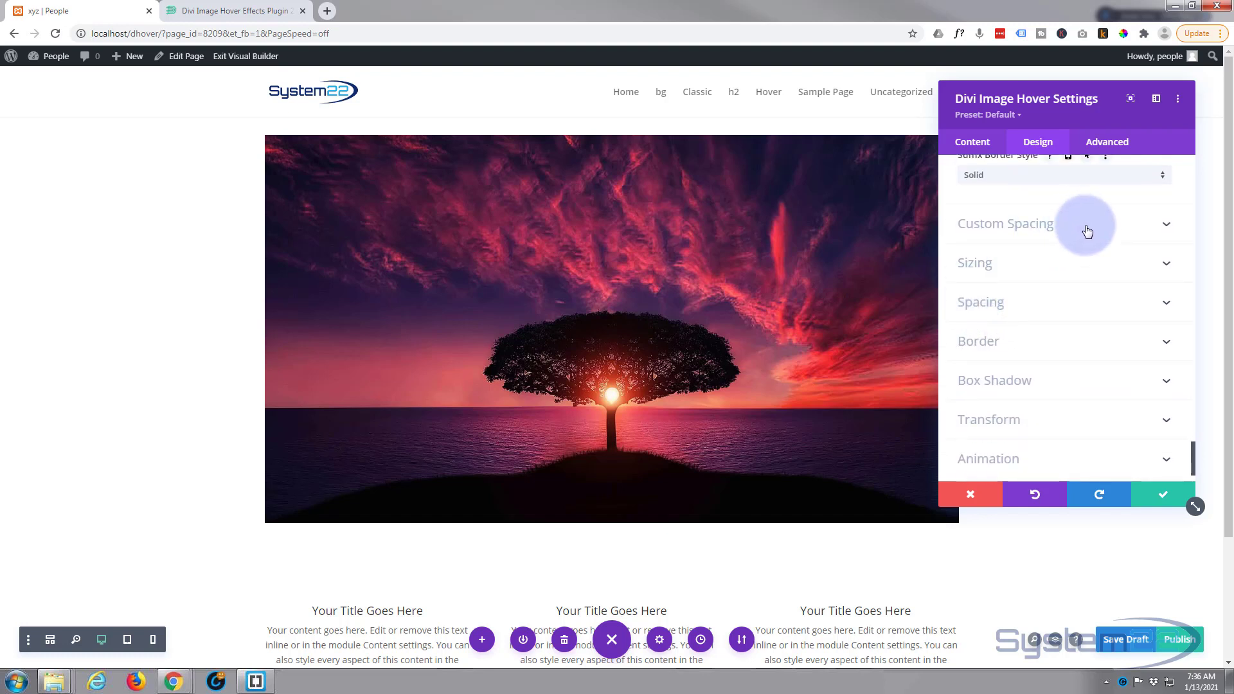
pyautogui.click(1087, 231)
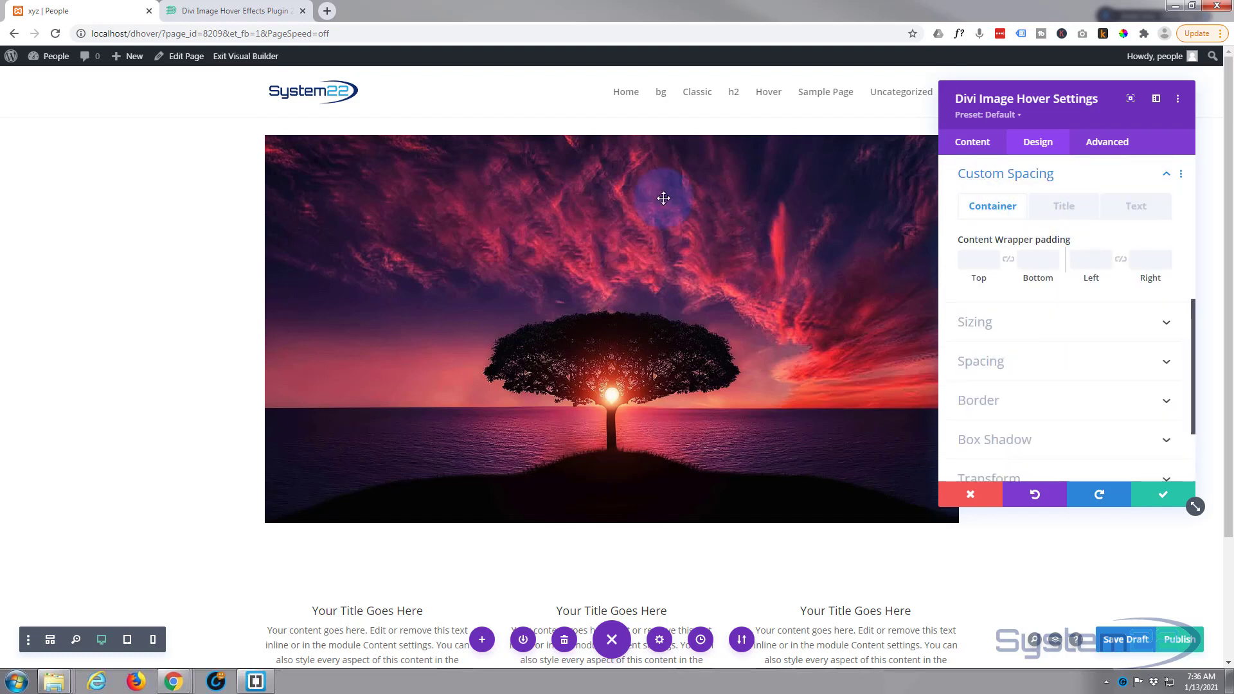
pyautogui.moveTo(496, 171)
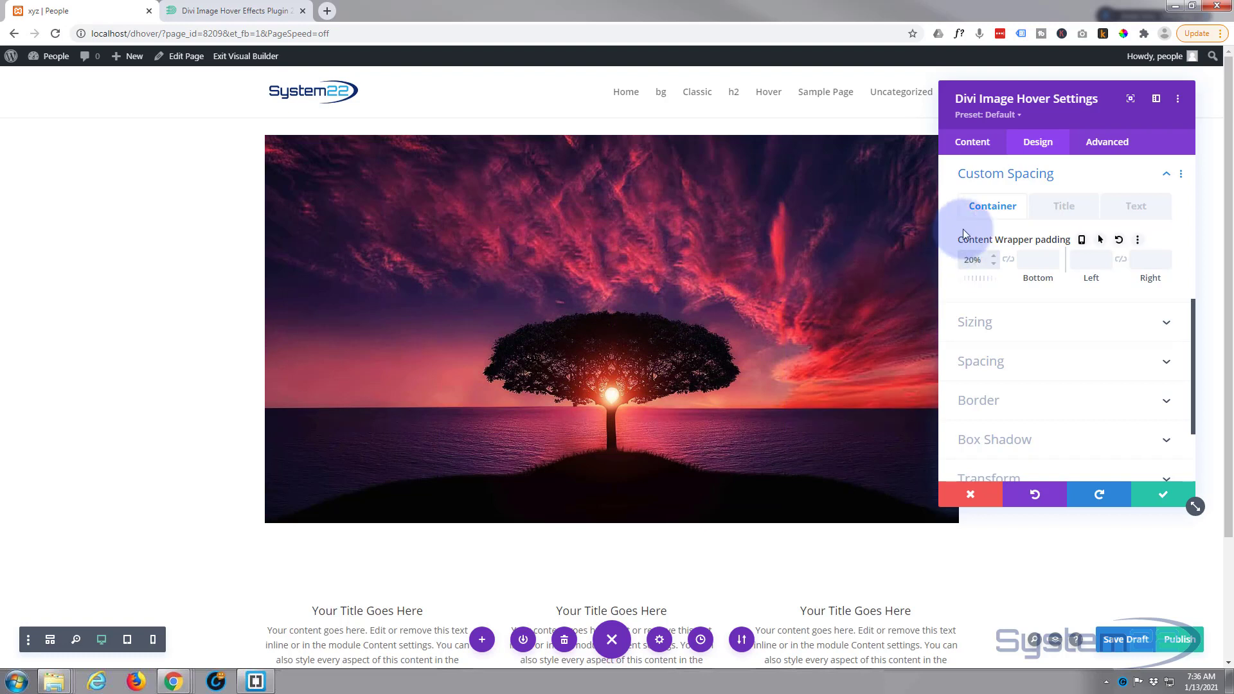
pyautogui.click(1008, 260)
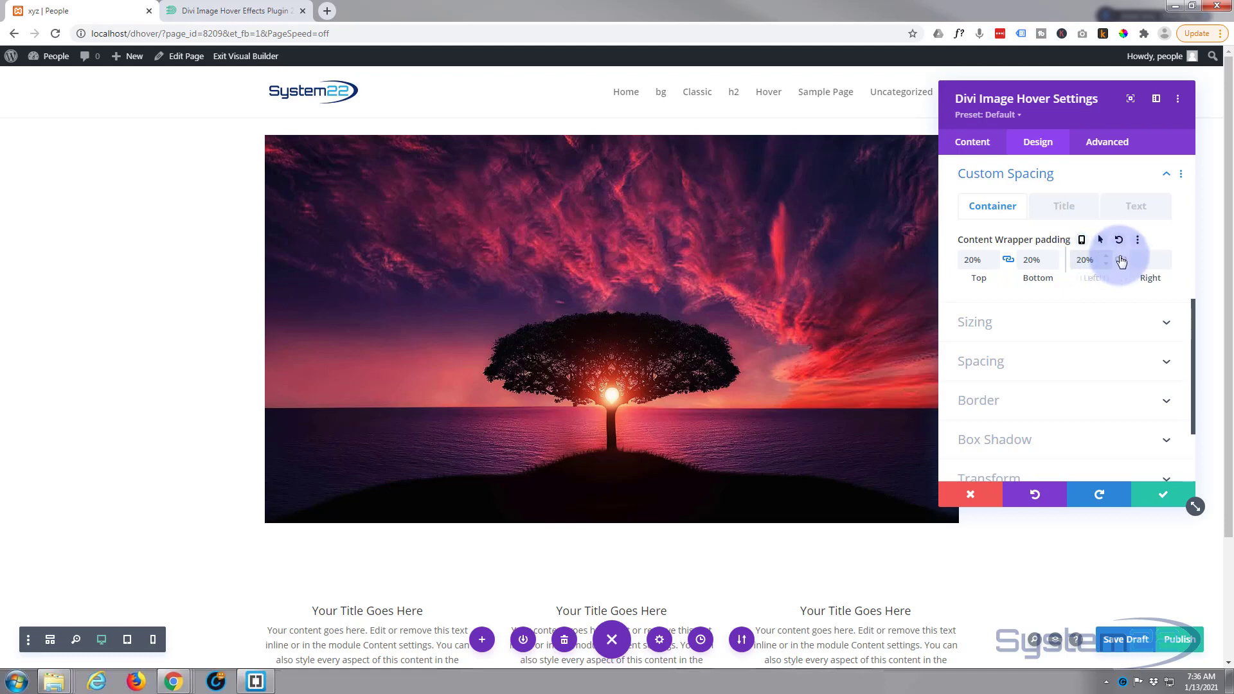
pyautogui.moveTo(692, 331)
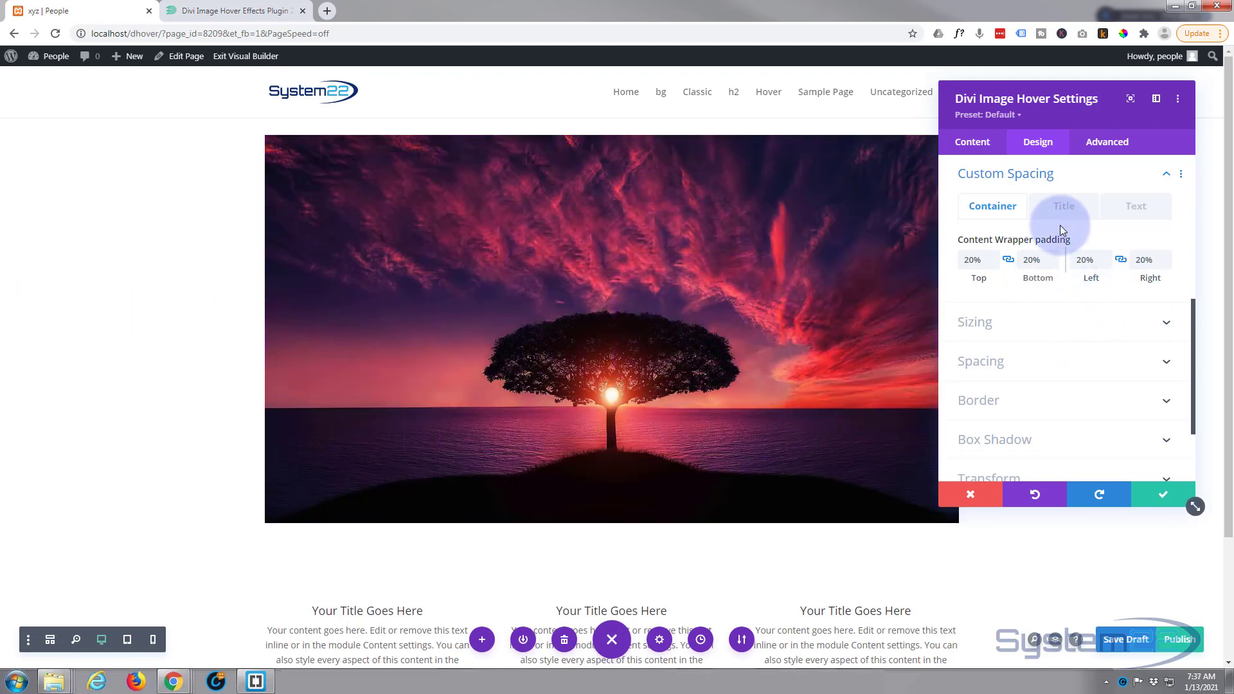
# Check the title margin and padding options under custom spacing and save the image hover module settings.
pyautogui.click(1065, 207)
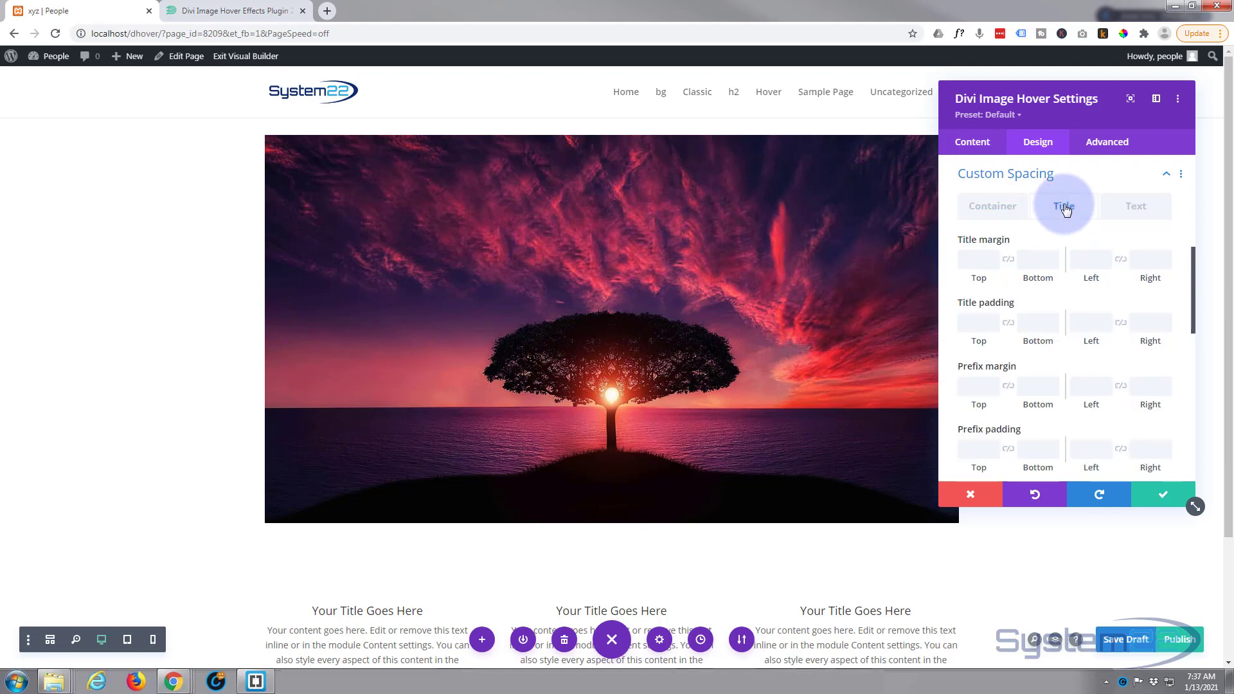
pyautogui.moveTo(618, 283)
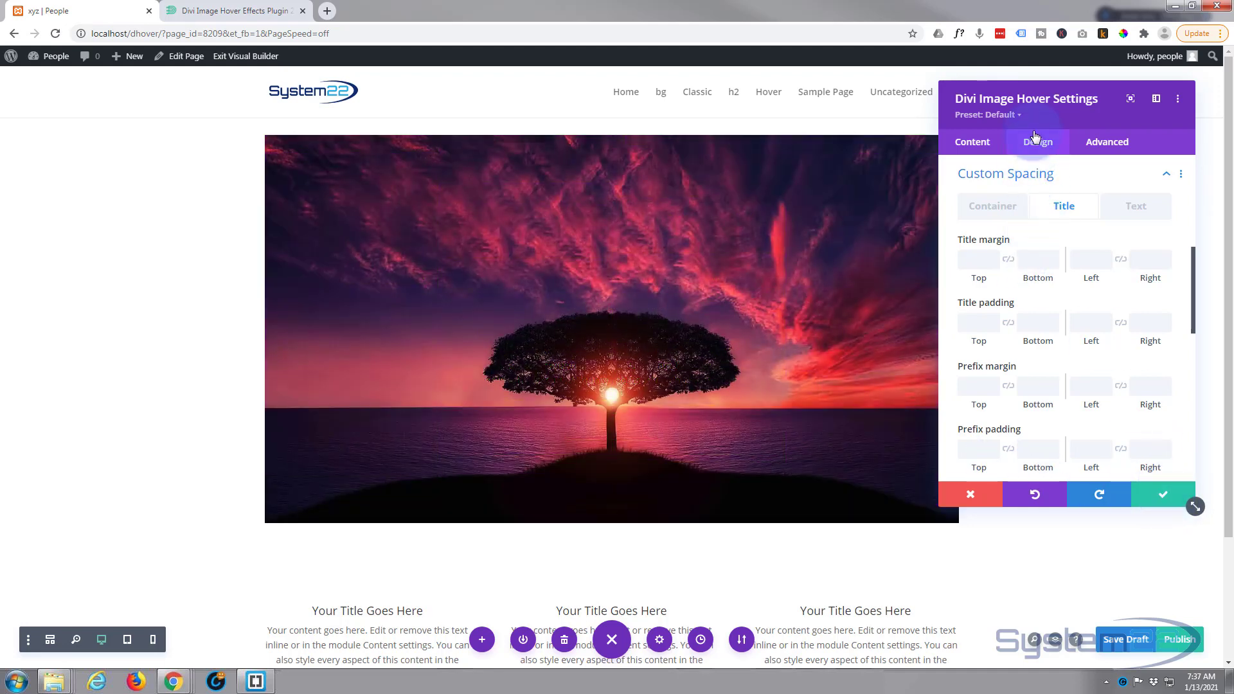
pyautogui.click(1163, 495)
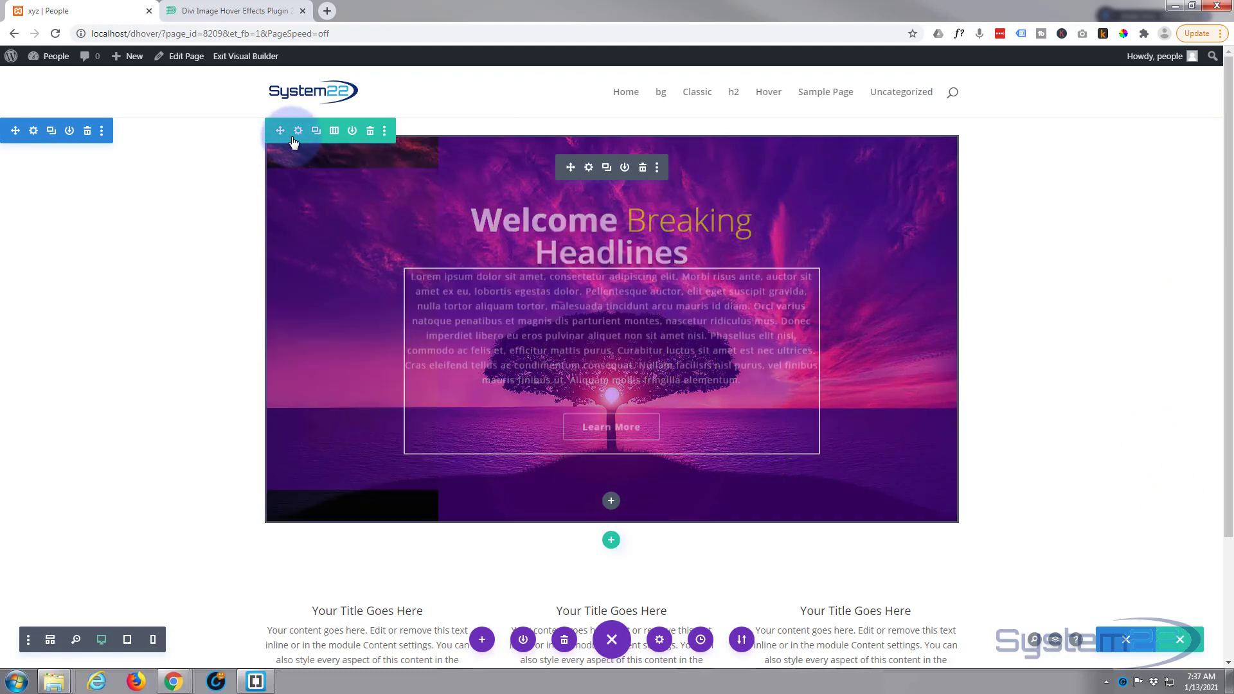
# Set the padding of the row containing the hover image to 0px on the top, bottom, left and right.
pyautogui.click(298, 132)
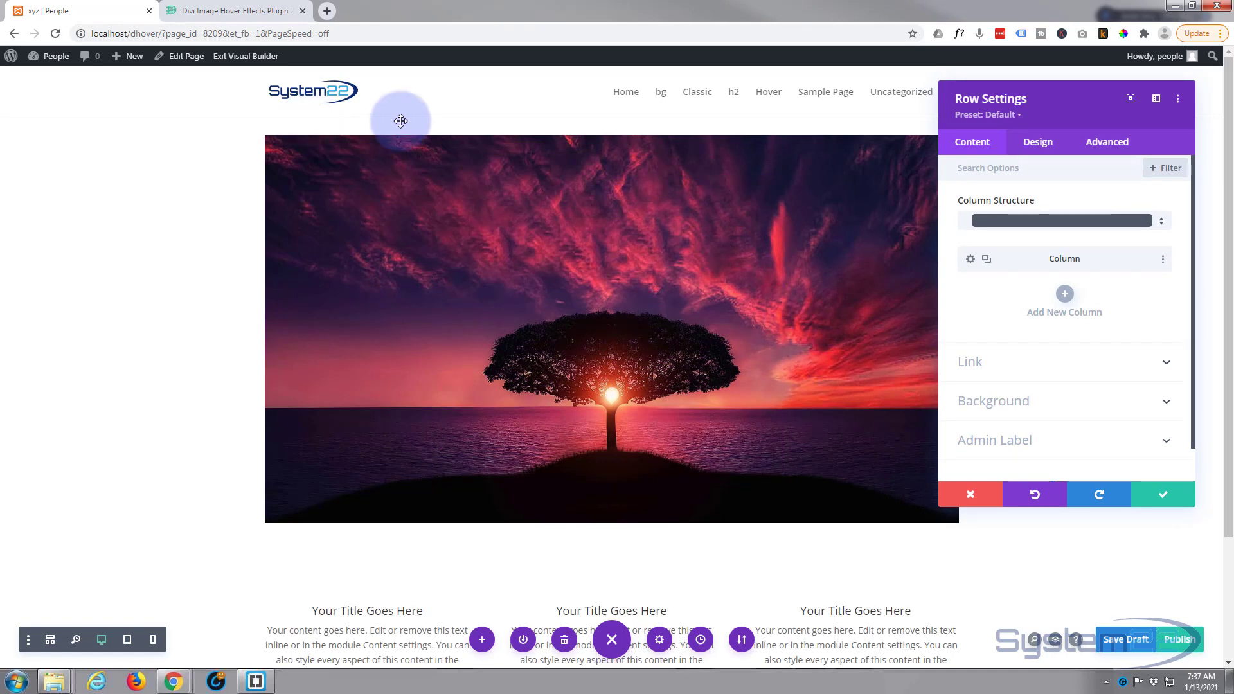
pyautogui.click(1061, 144)
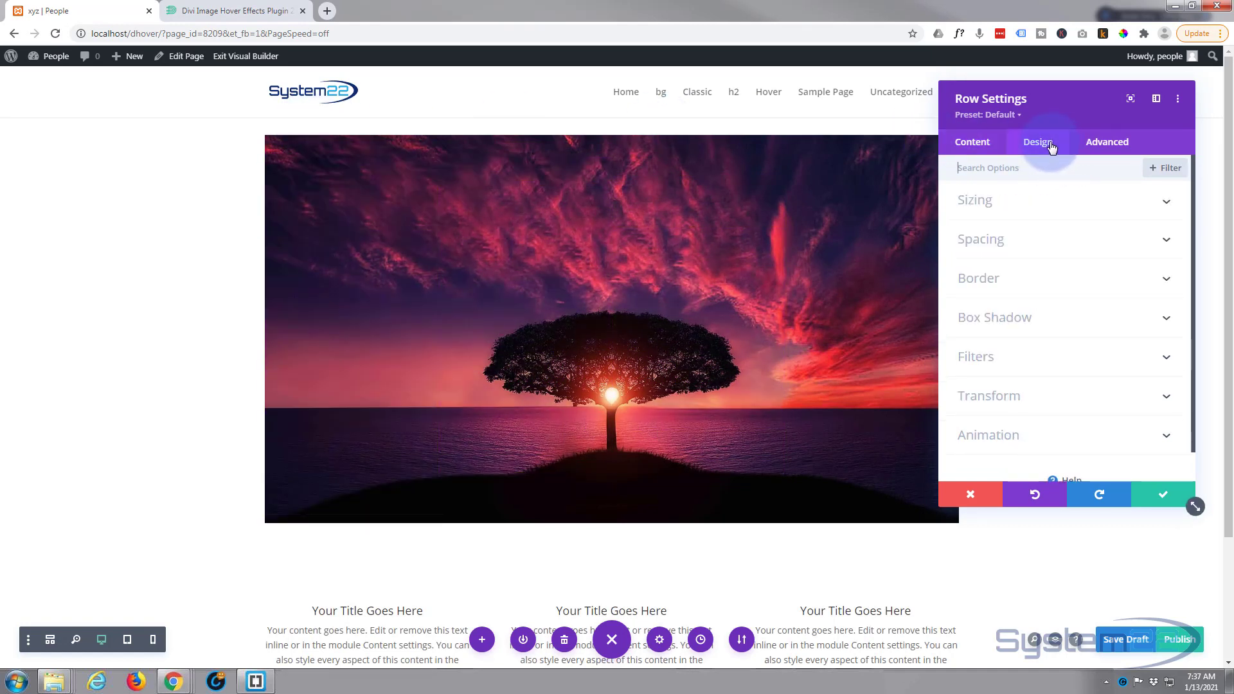
pyautogui.click(1079, 250)
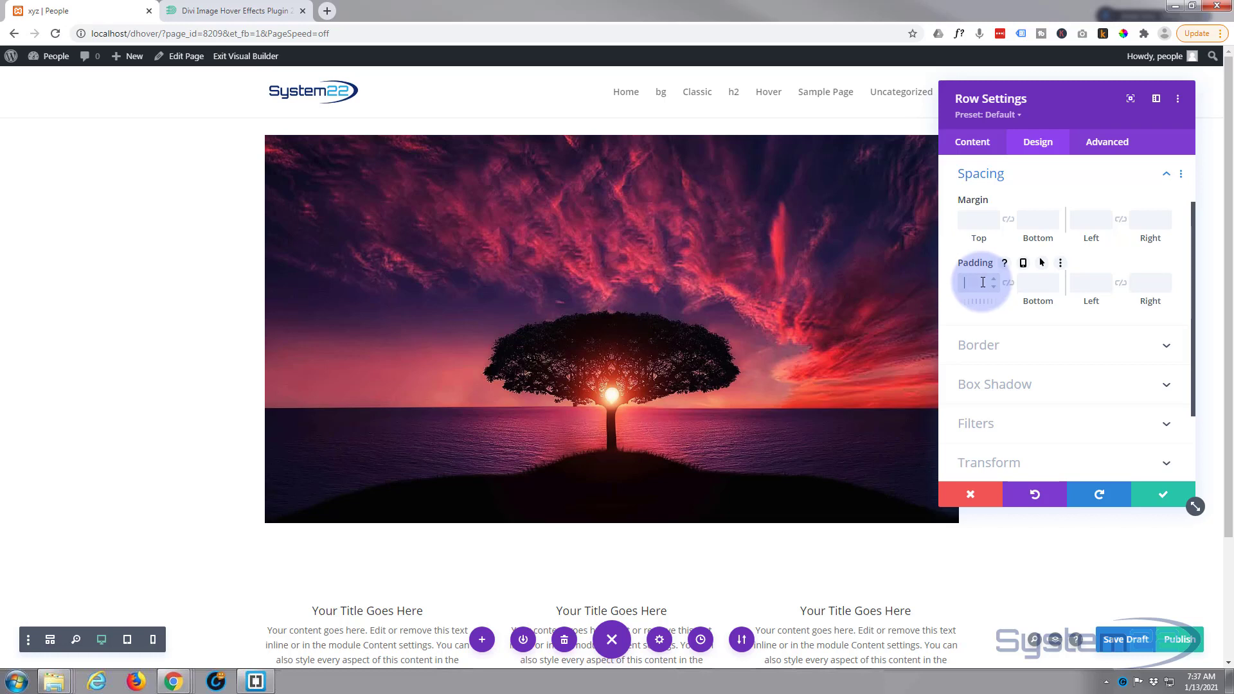
pyautogui.write('0')
pyautogui.click(1033, 281)
pyautogui.write('0')
pyautogui.click(1110, 283)
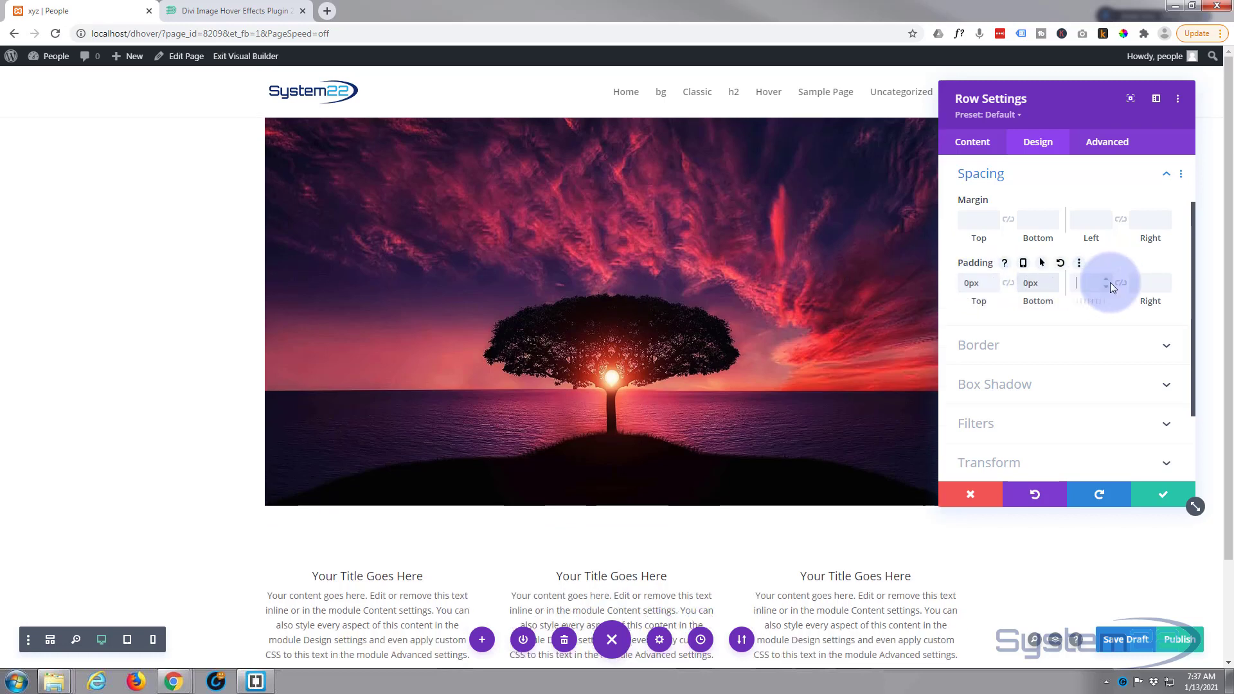
pyautogui.write('0')
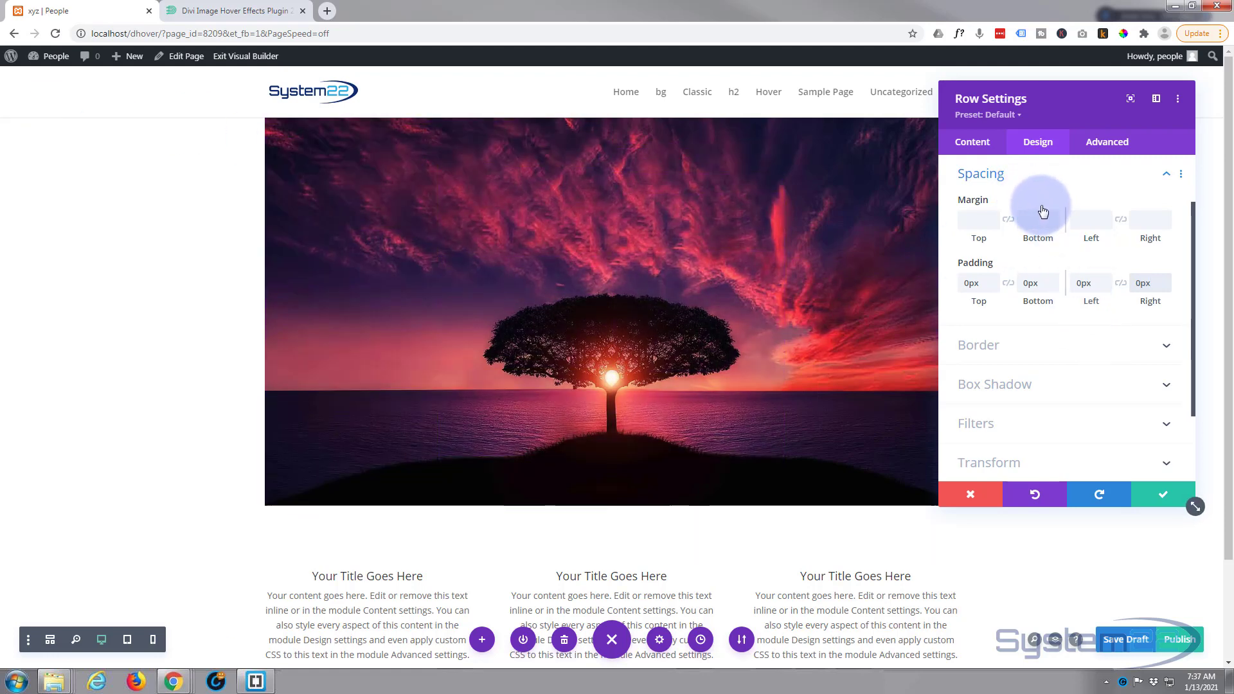
# Set the row's width and max width to 100%, preview the hover effect, and save the row settings.
pyautogui.scroll(-2, 1028, 196)
pyautogui.scroll(3, 1042, 205)
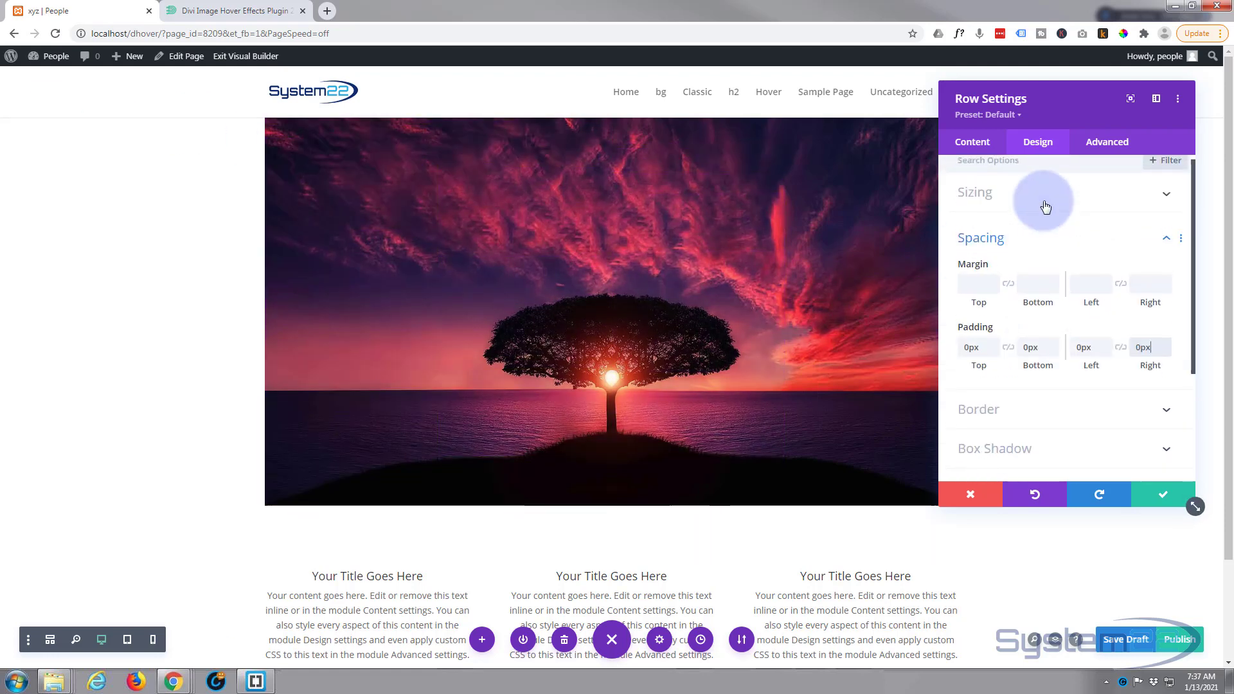
pyautogui.click(1043, 205)
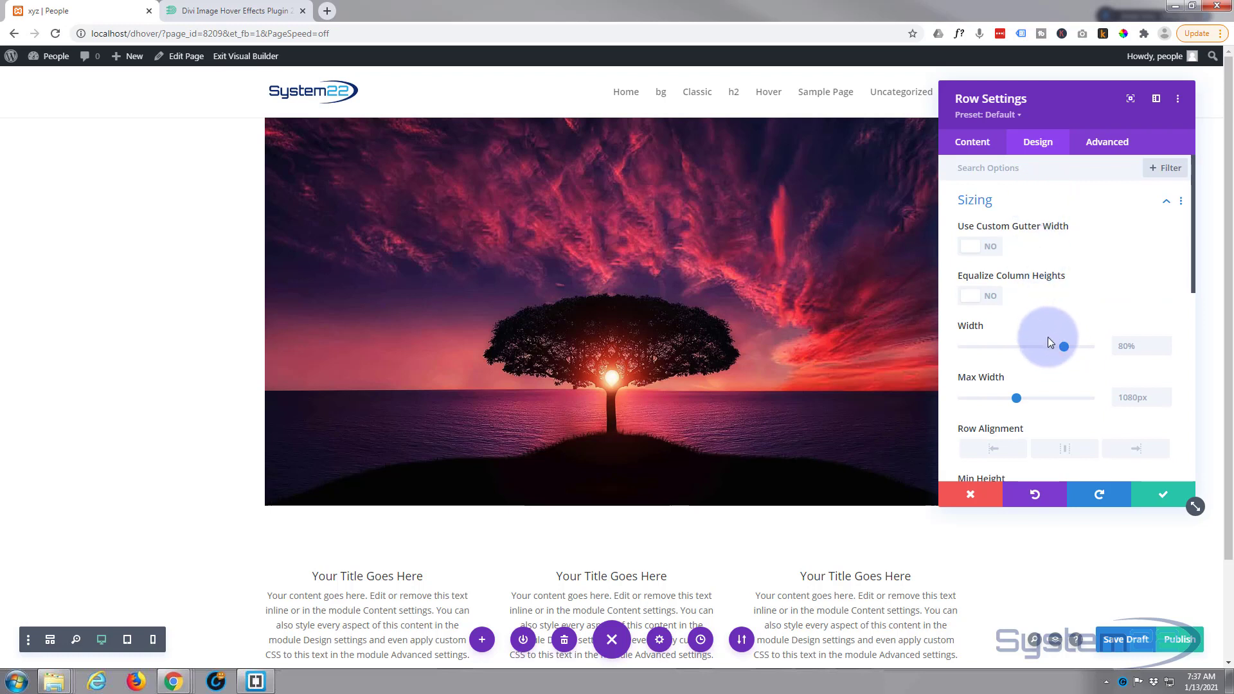
pyautogui.click(1062, 346)
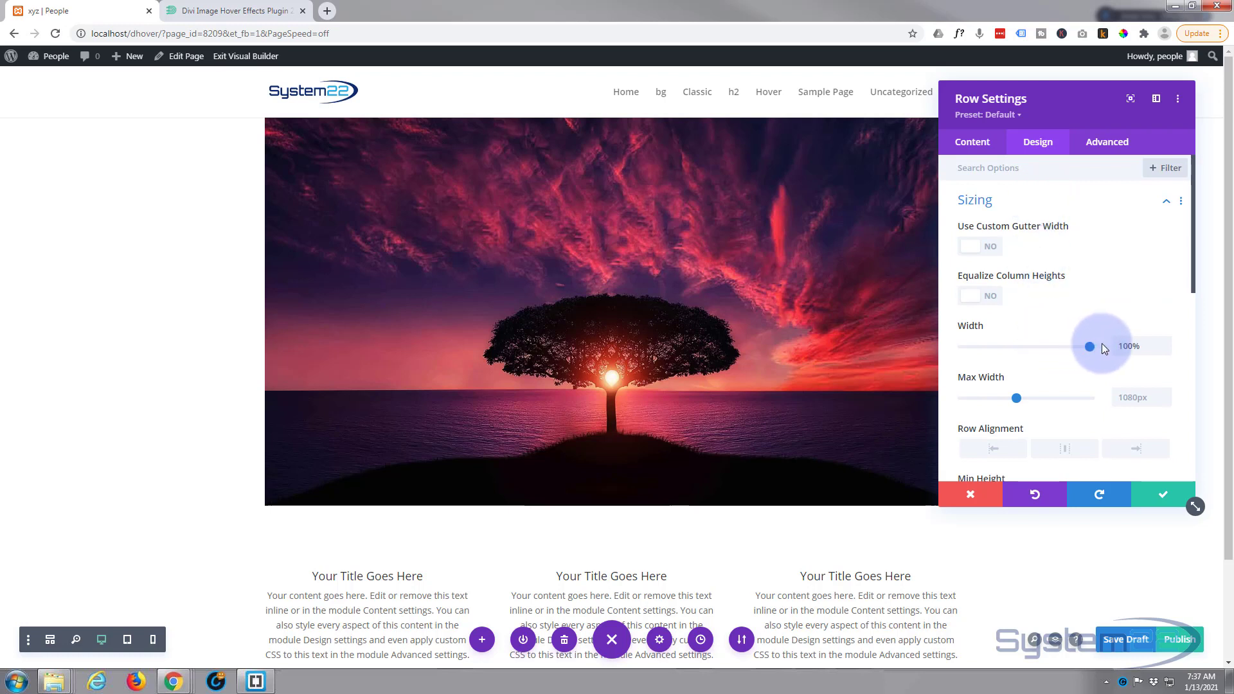
pyautogui.moveTo(1149, 345); pyautogui.dragTo(1109, 343)
pyautogui.hotkey('ctrl', 'c')
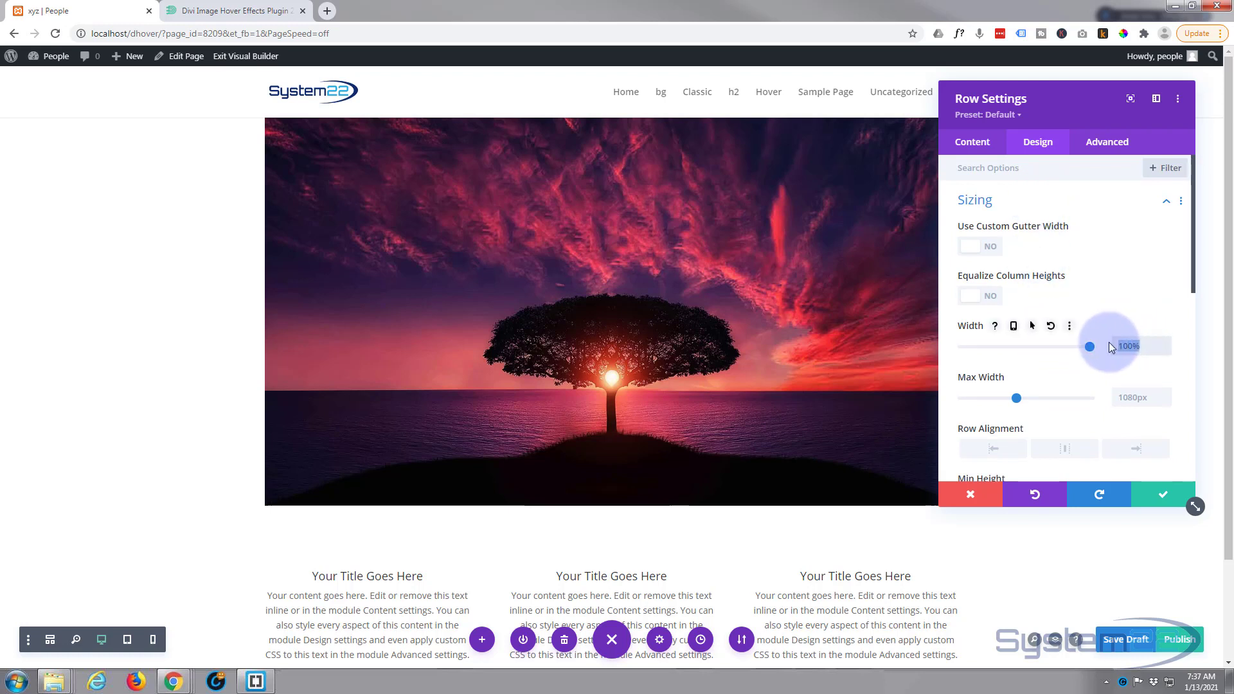
pyautogui.click(1135, 398)
pyautogui.hotkey('ctrl', 'v')
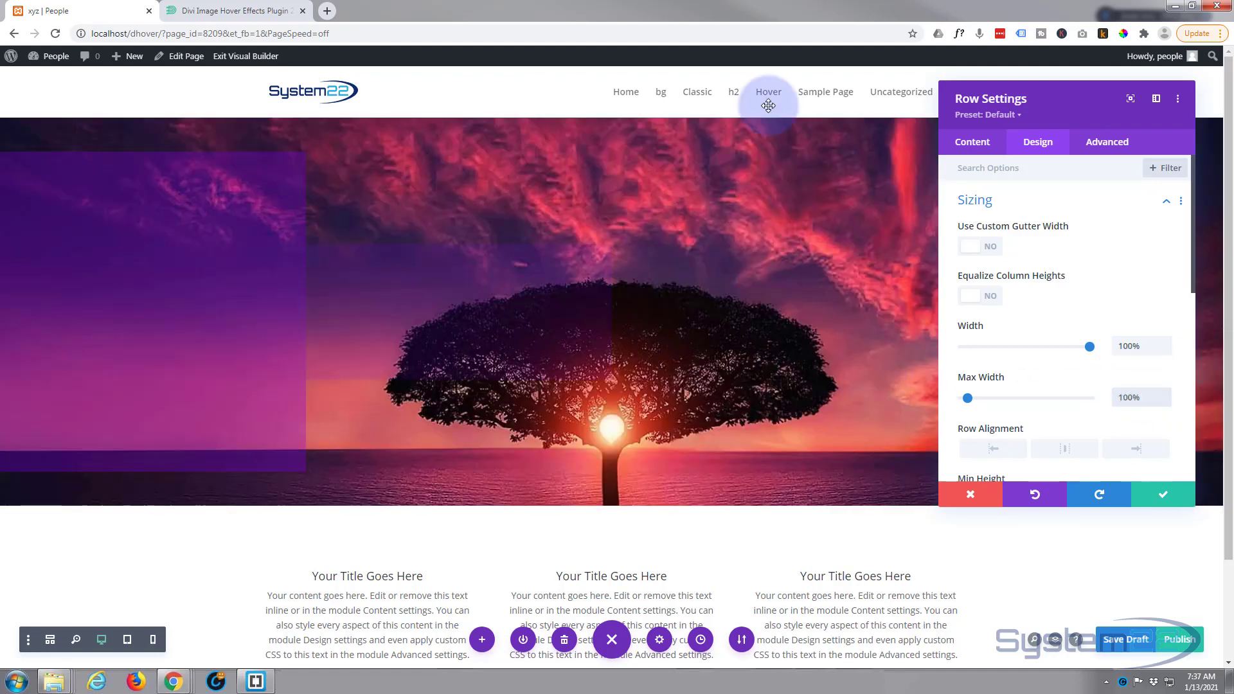
pyautogui.moveTo(745, 488)
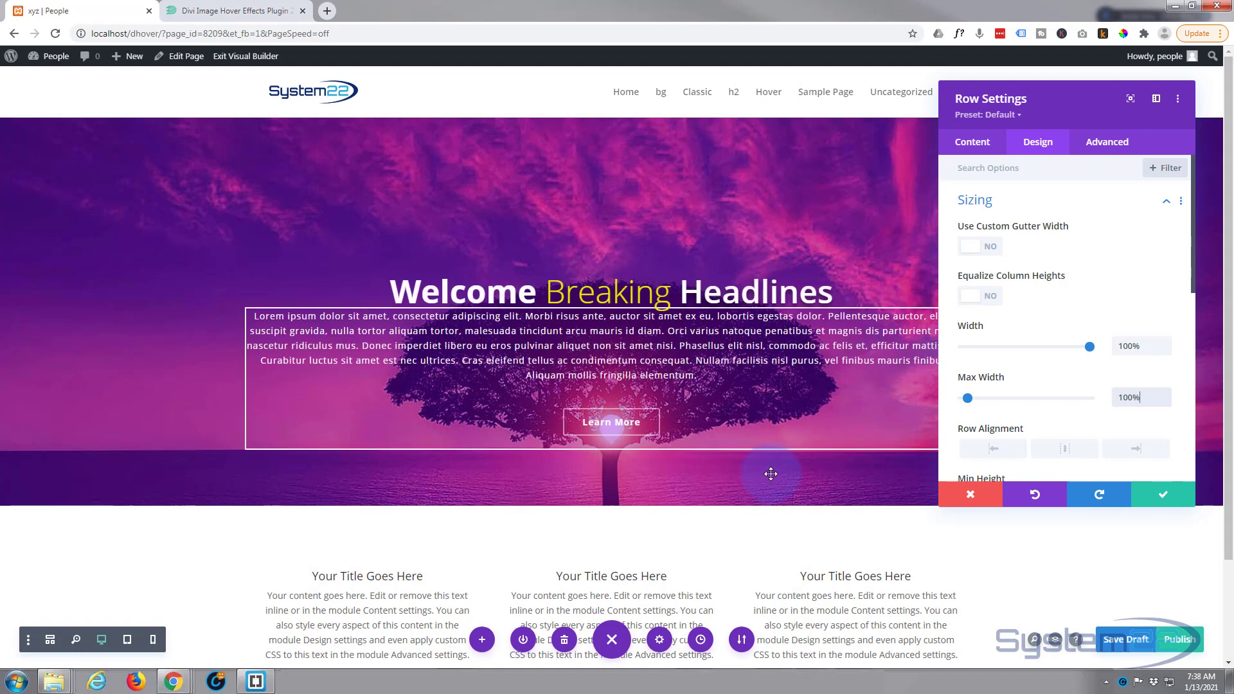
pyautogui.click(976, 145)
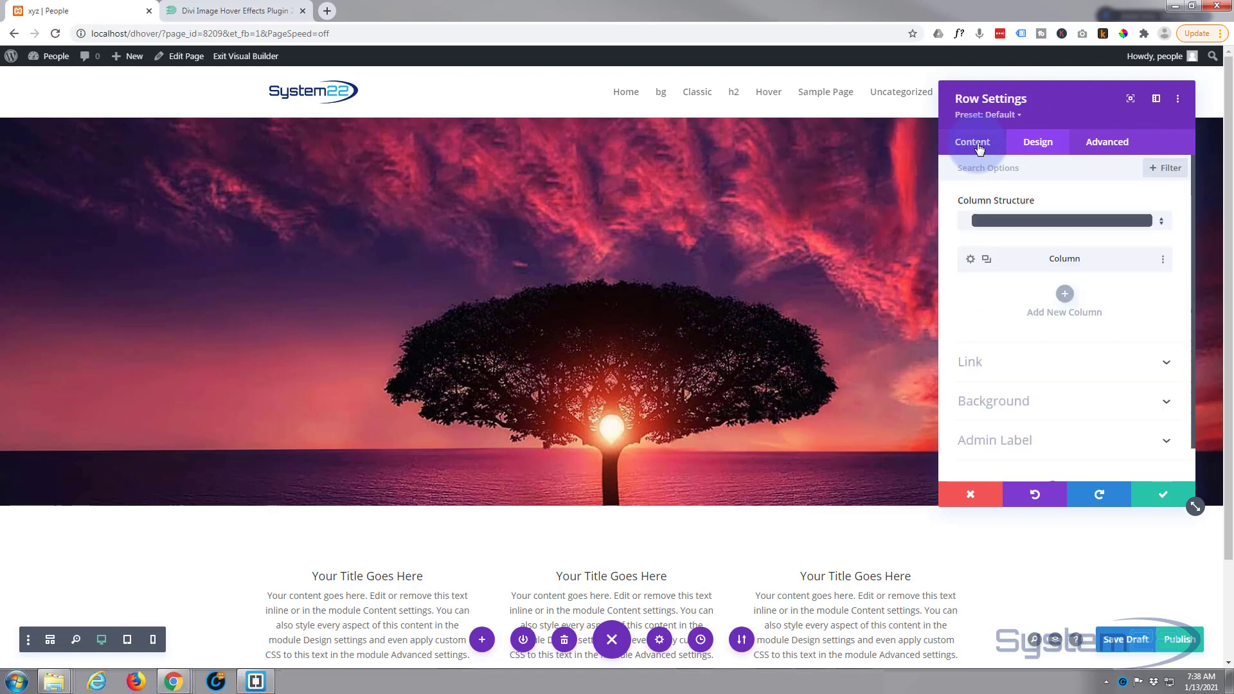
pyautogui.click(1036, 142)
pyautogui.moveTo(693, 260)
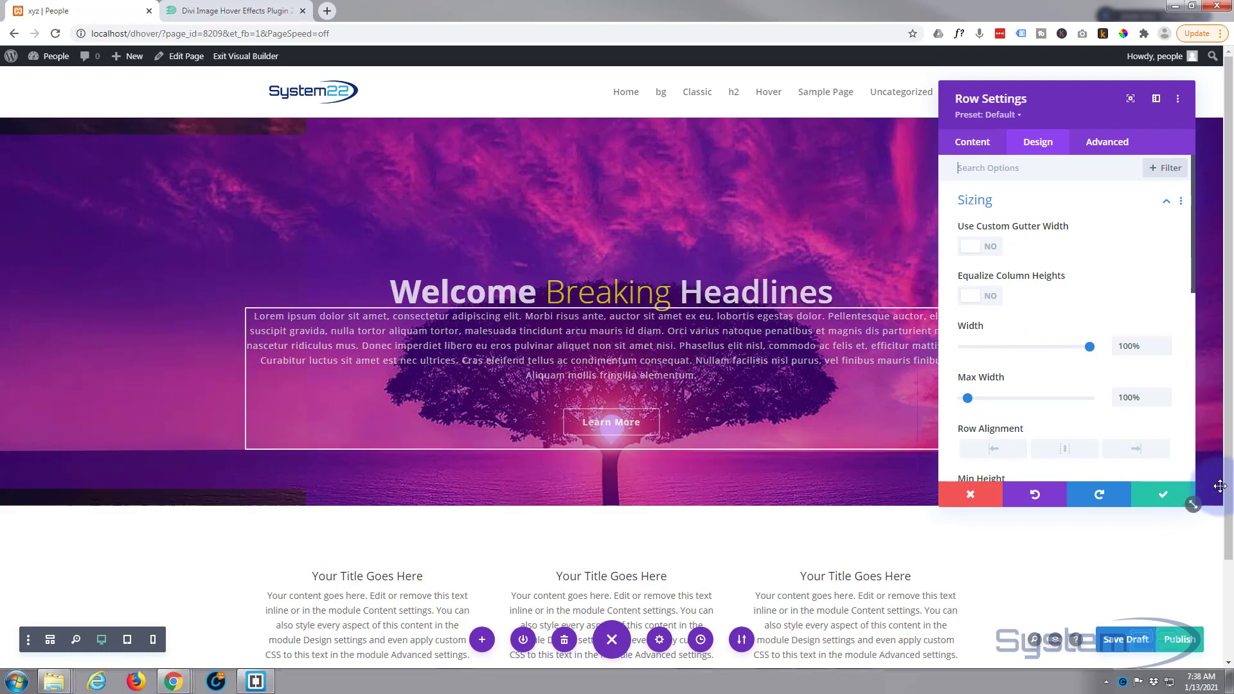
pyautogui.click(1161, 493)
# Set the title's bottom margin to 50px in the image hover module's custom spacing.
pyautogui.moveTo(583, 314)
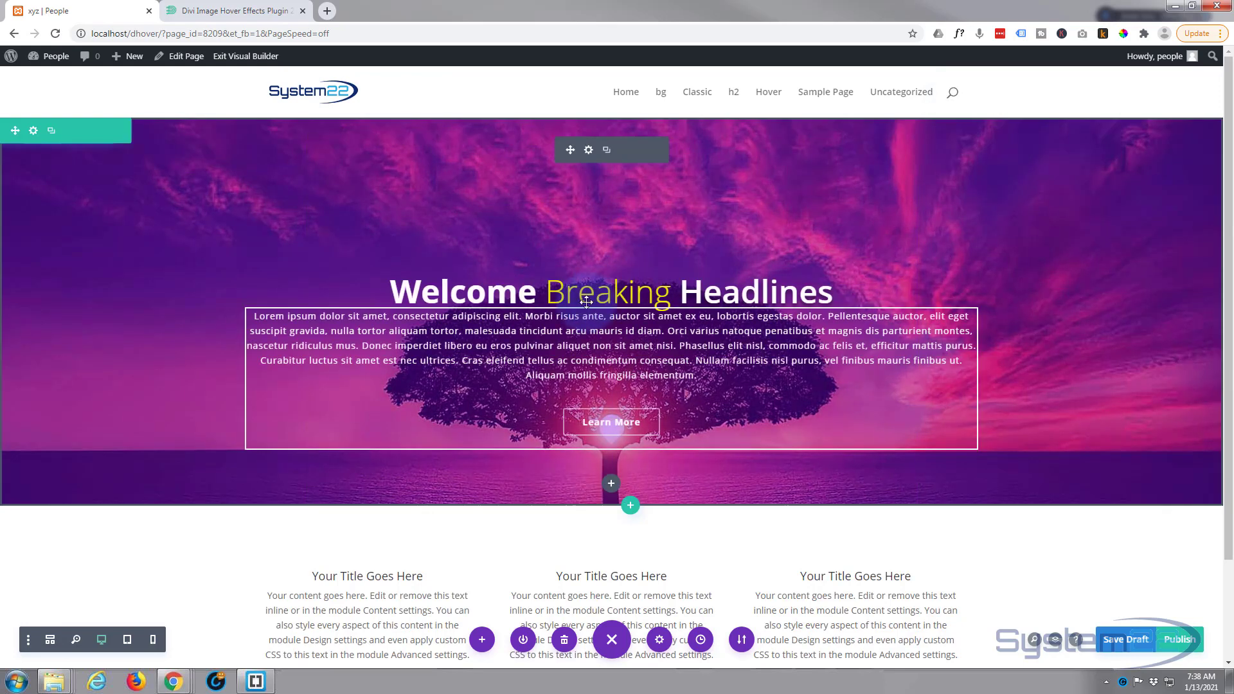
pyautogui.click(589, 151)
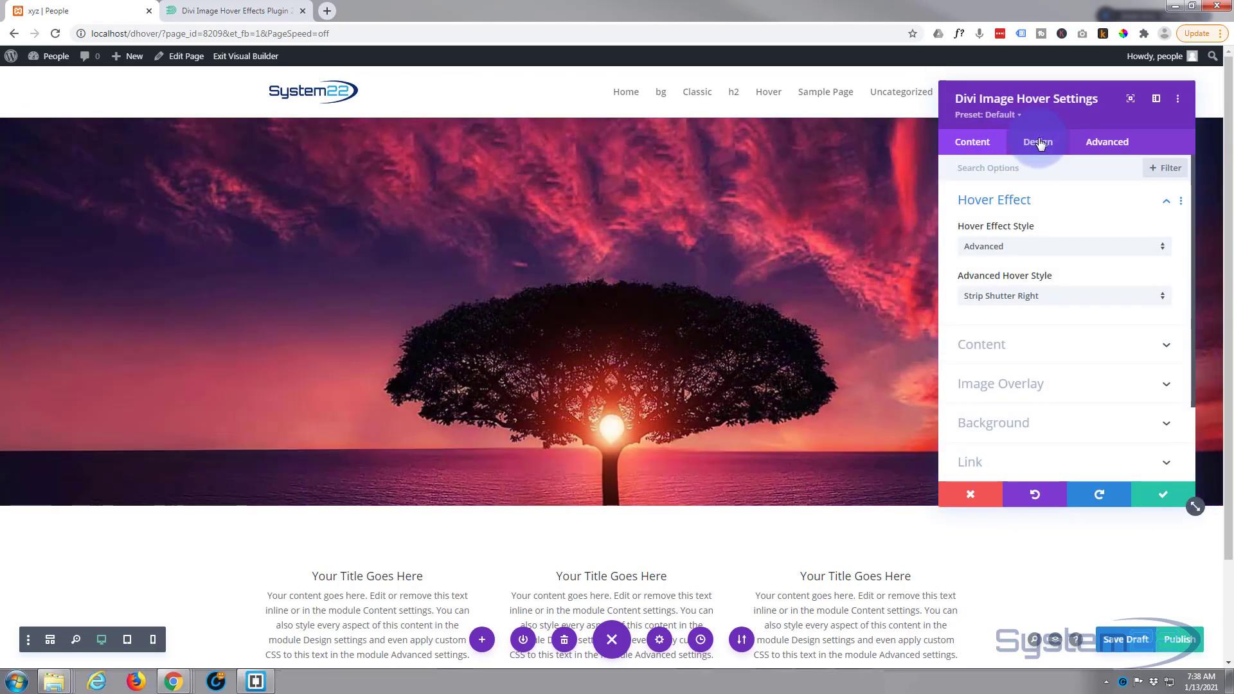
pyautogui.click(1035, 141)
pyautogui.scroll(-1, 1103, 281)
pyautogui.scroll(-3, 1103, 281)
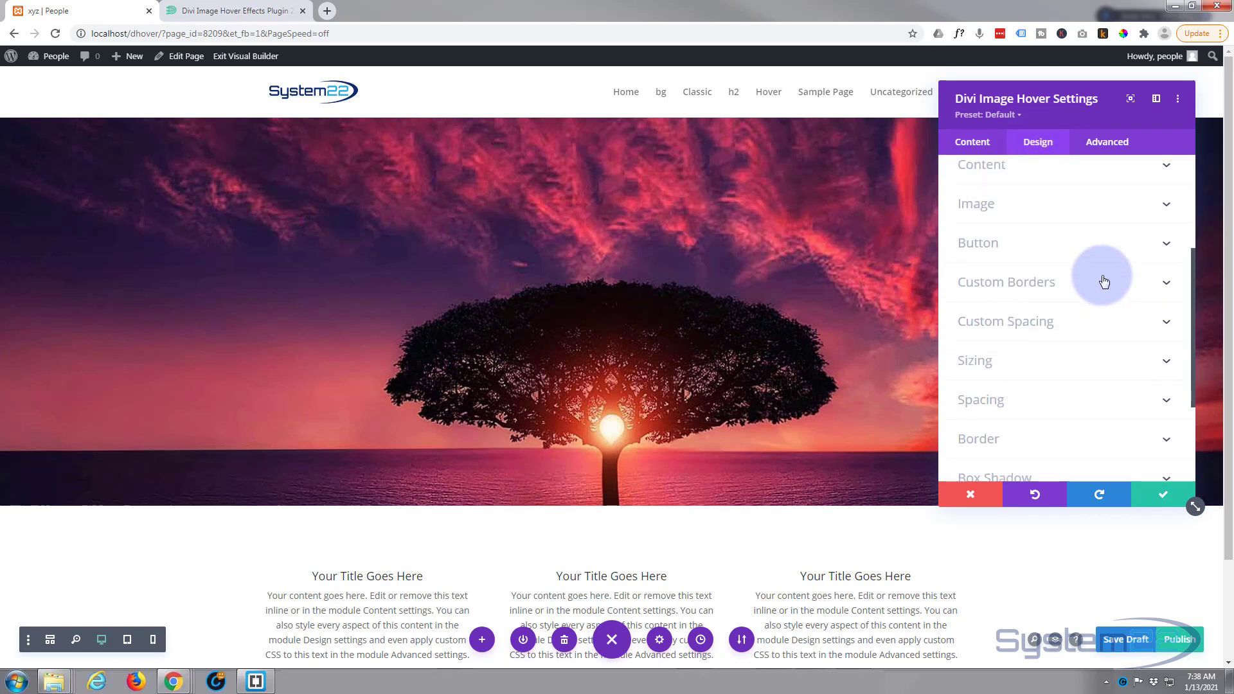
pyautogui.click(1080, 320)
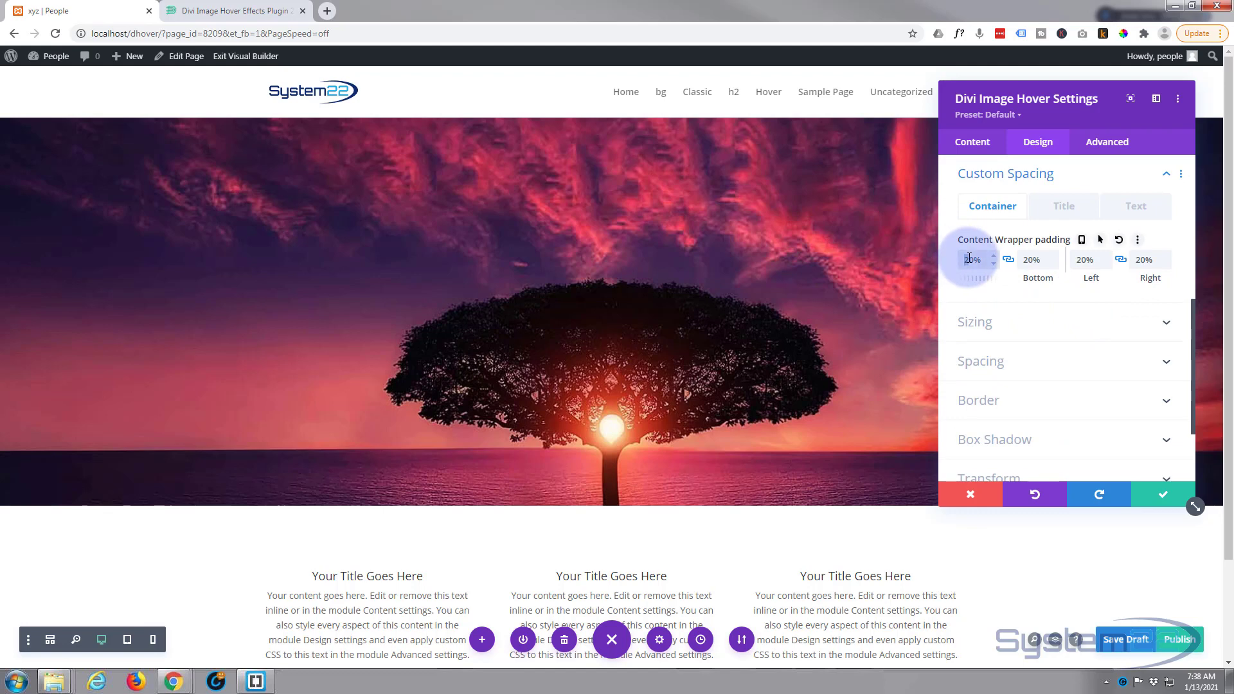
pyautogui.moveTo(499, 293)
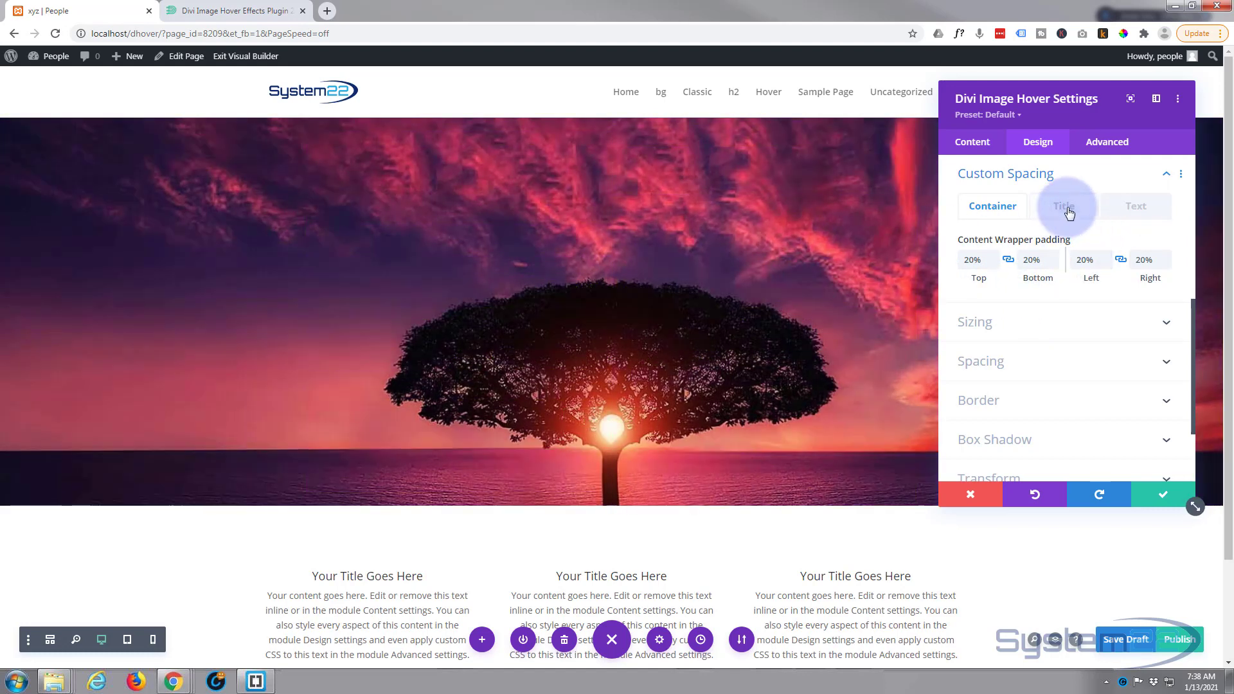
pyautogui.click(1066, 208)
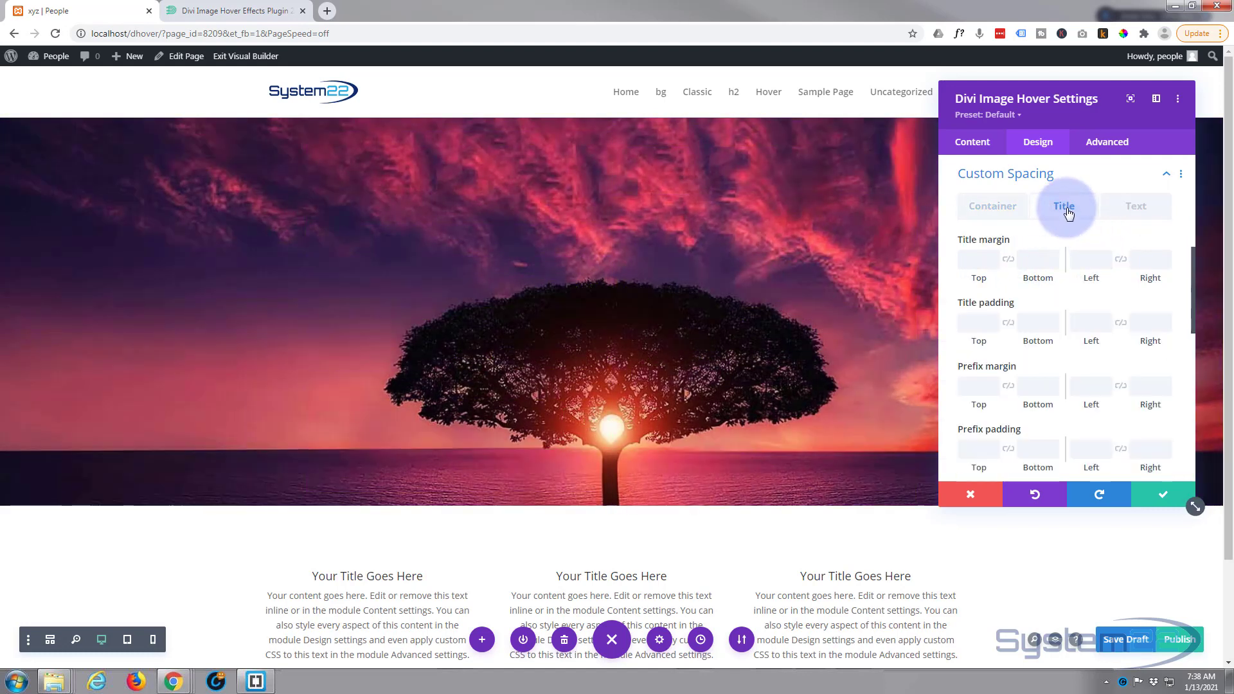
pyautogui.click(1033, 260)
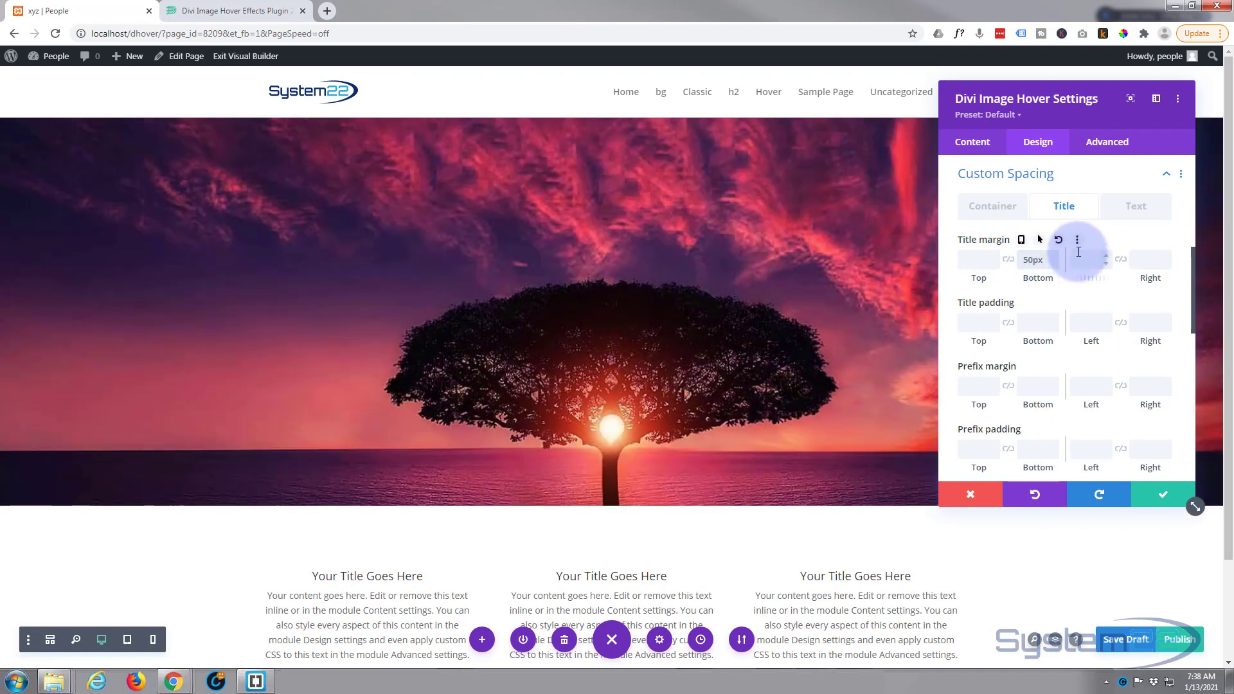
# Set the text padding to 50px on all four sides in custom spacing and preview the hover effect.
pyautogui.scroll(-1, 1079, 251)
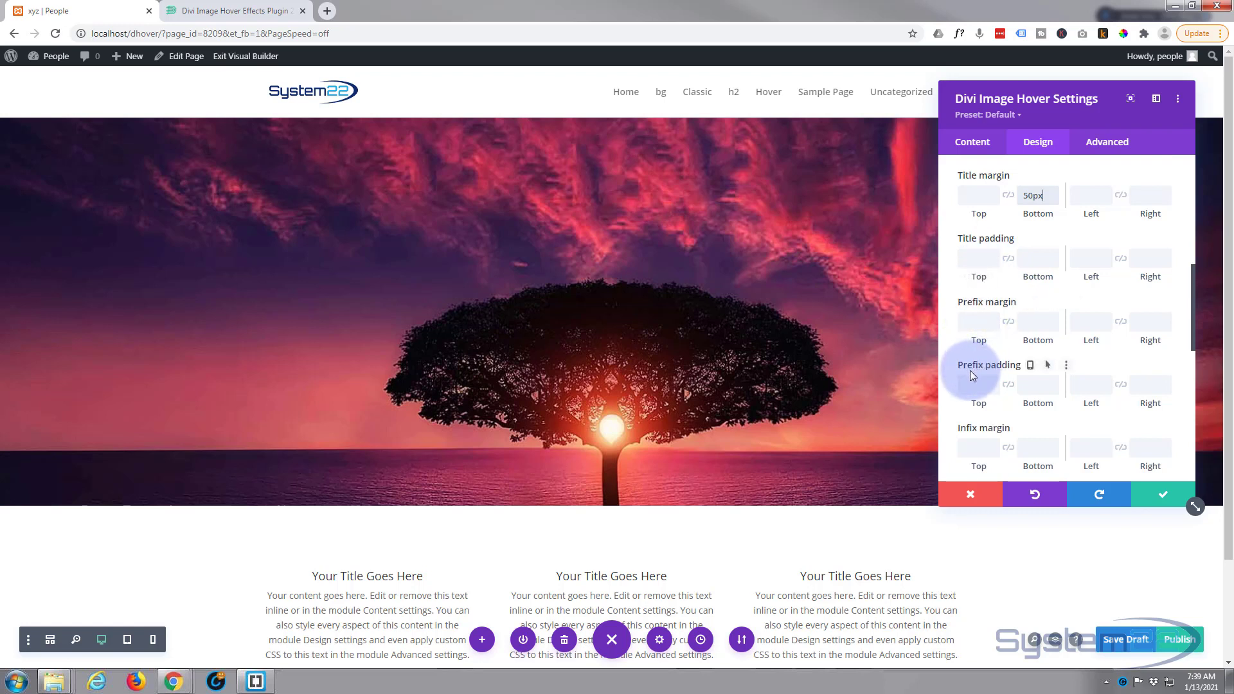
pyautogui.scroll(-2, 996, 371)
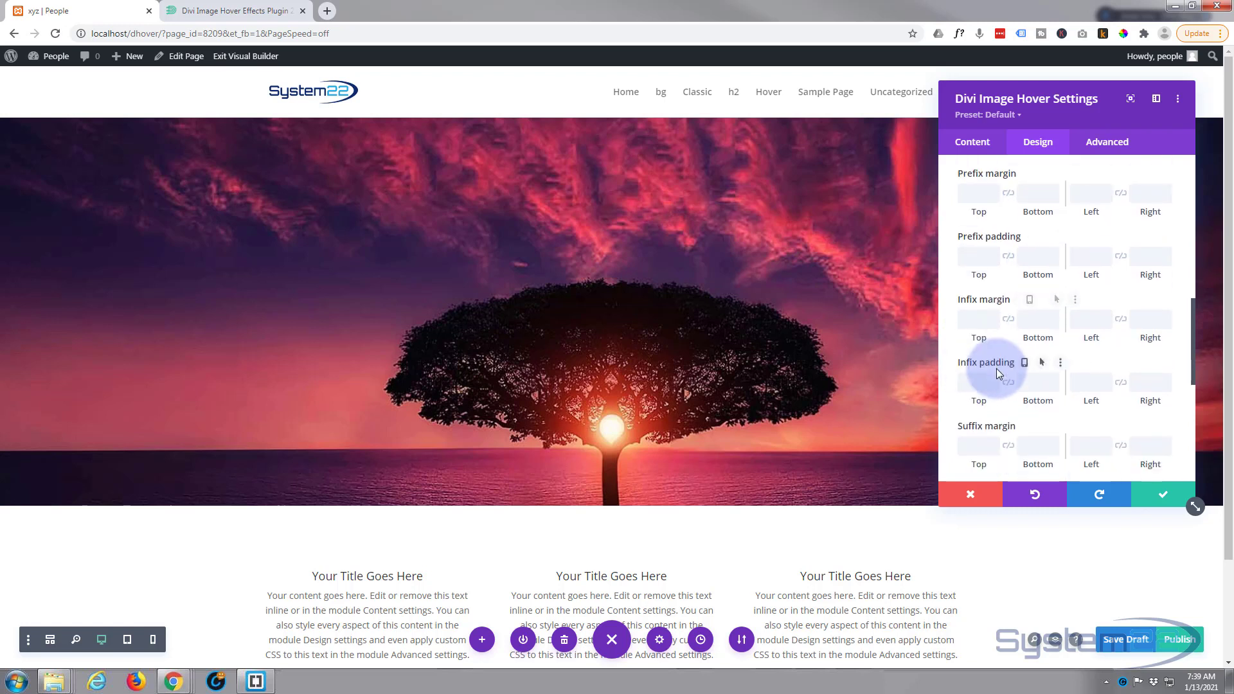
pyautogui.scroll(-3, 996, 368)
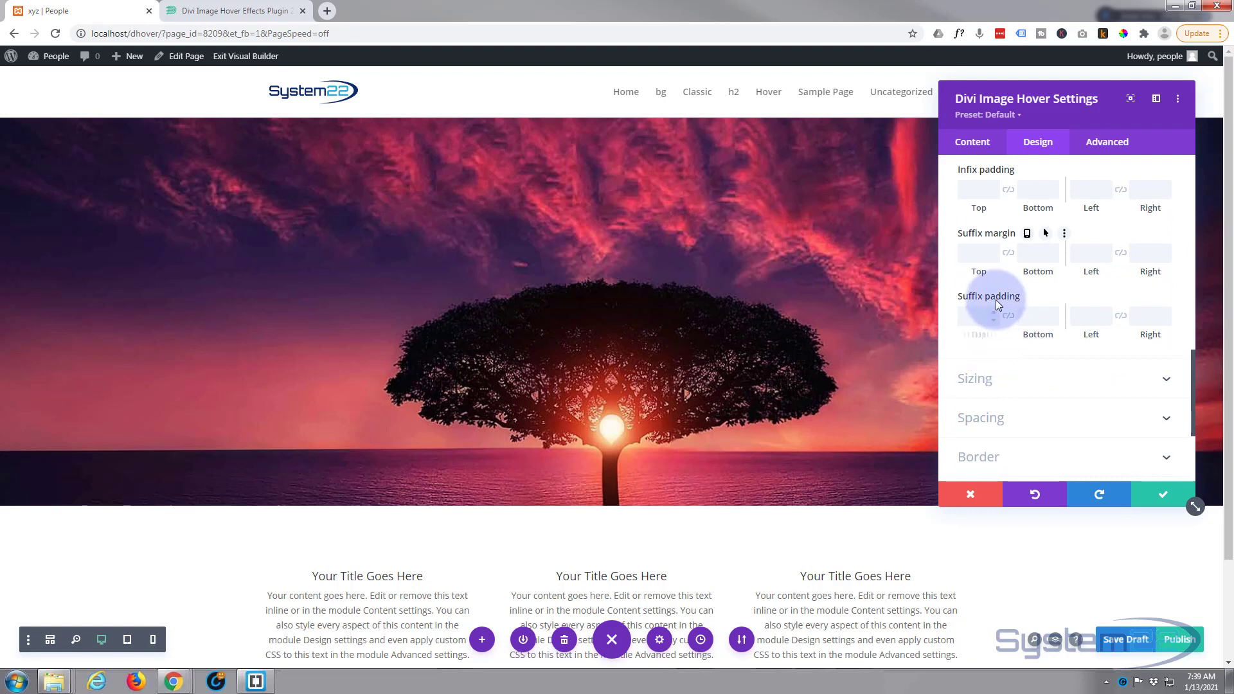
pyautogui.scroll(7, 1003, 275)
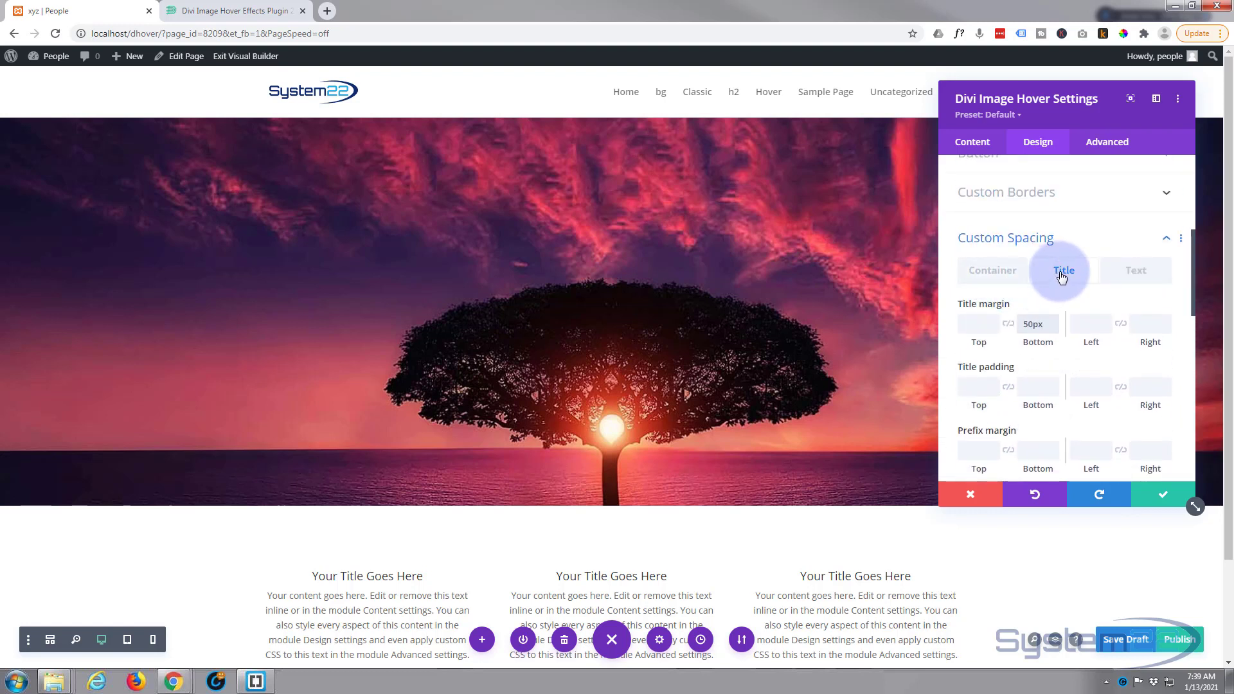
pyautogui.click(1133, 277)
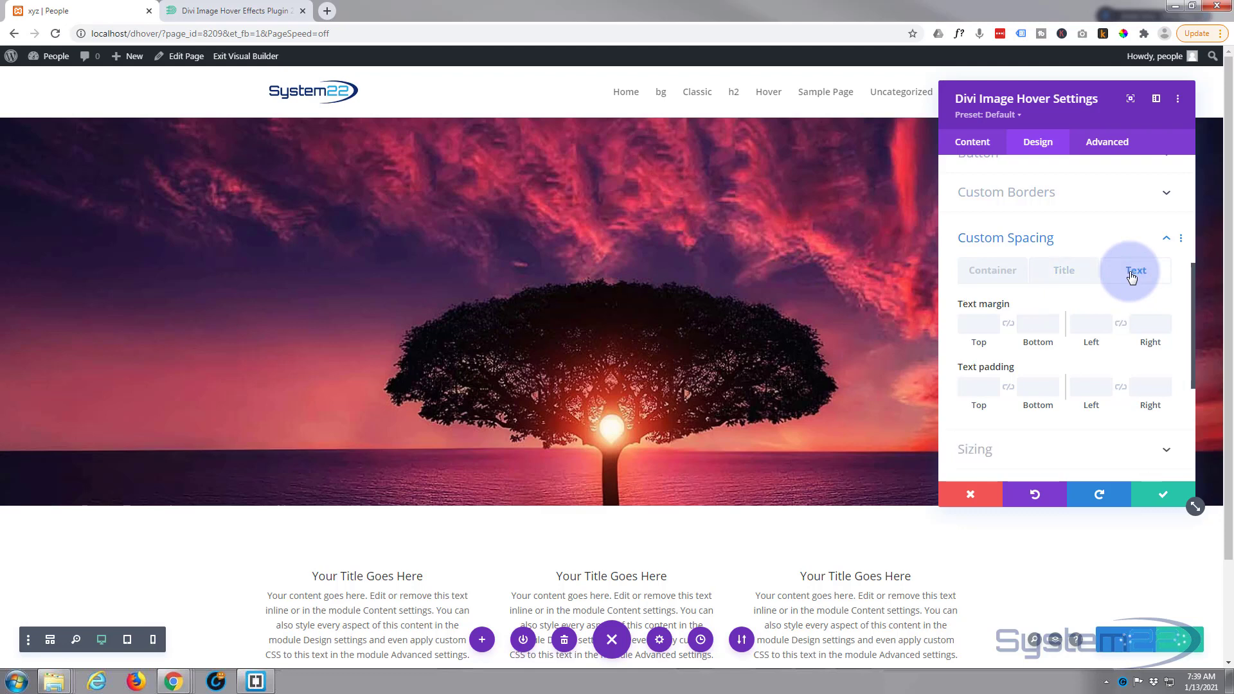
pyautogui.moveTo(733, 287)
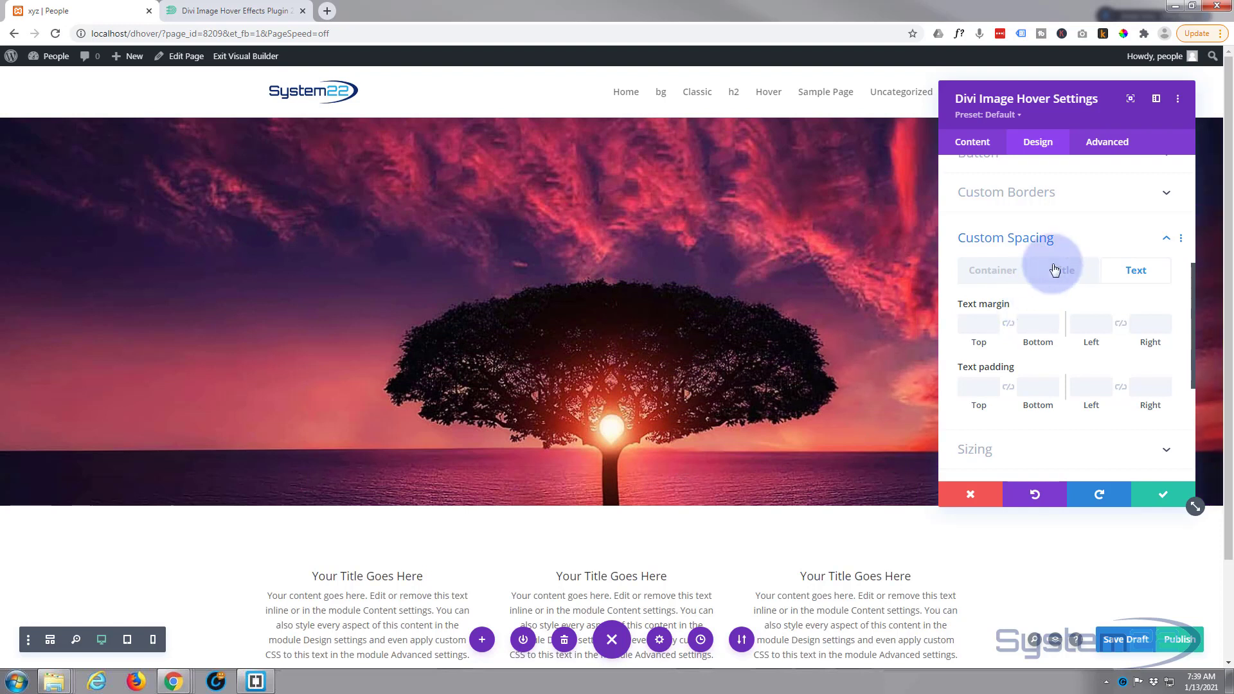
pyautogui.scroll(-1, 1053, 303)
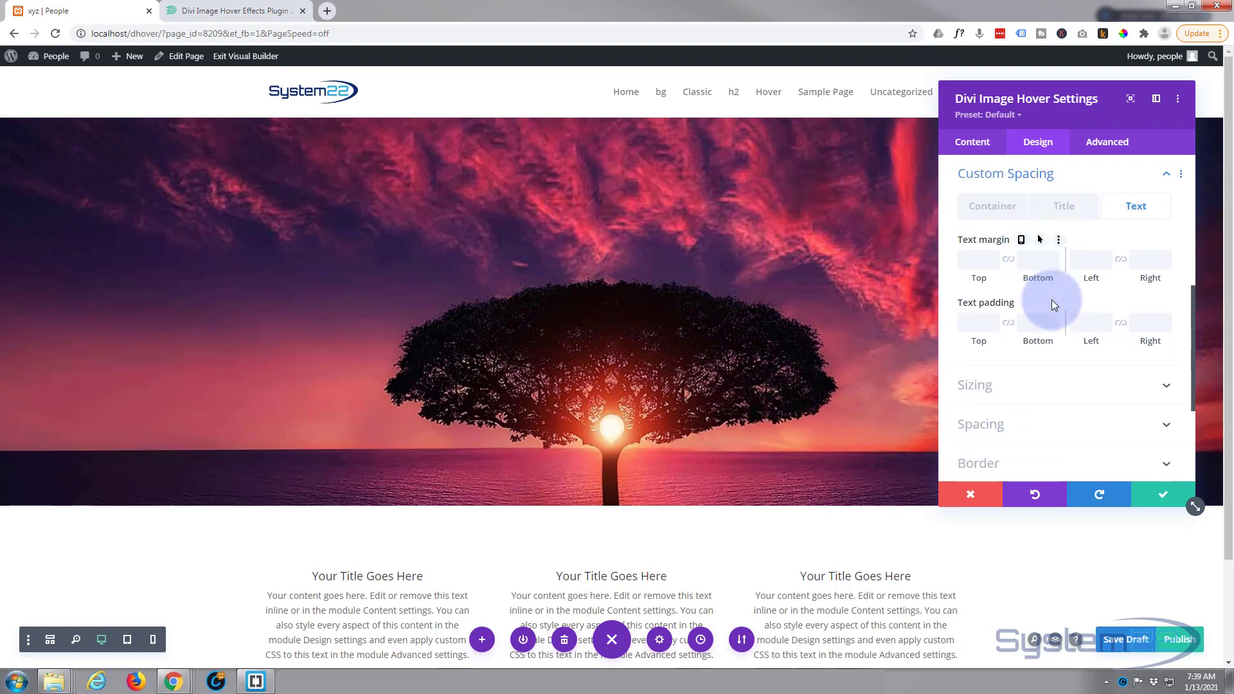
pyautogui.click(967, 319)
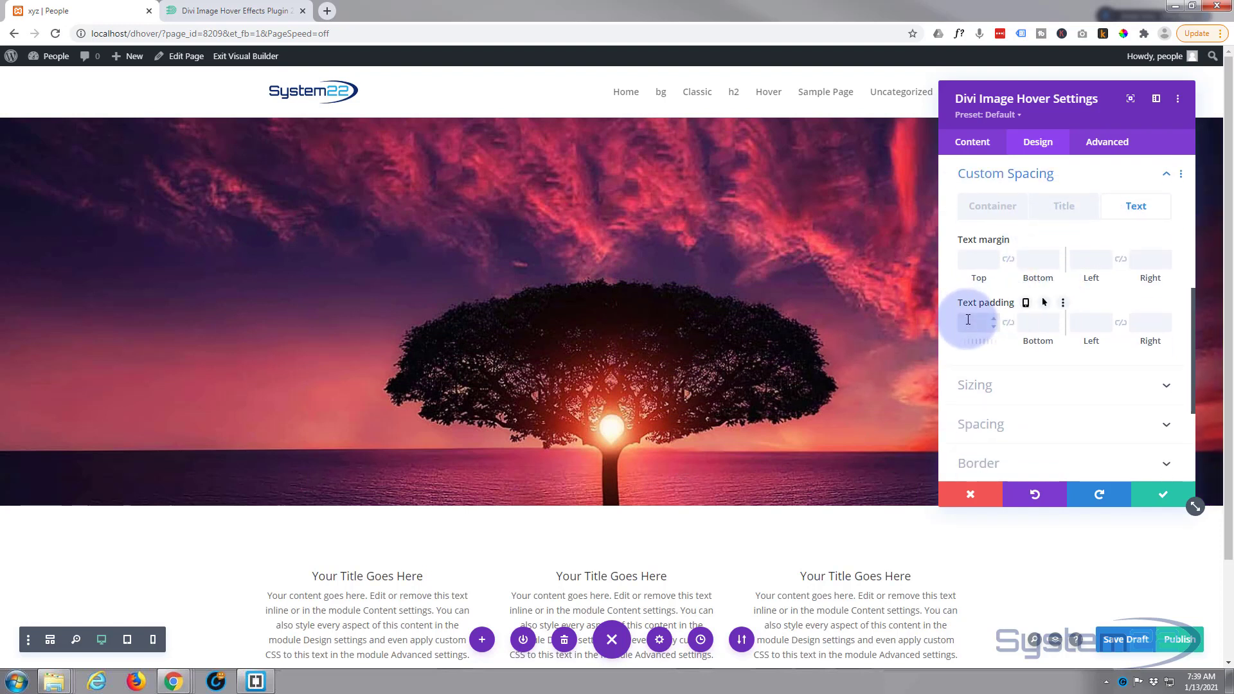
pyautogui.write('50px')
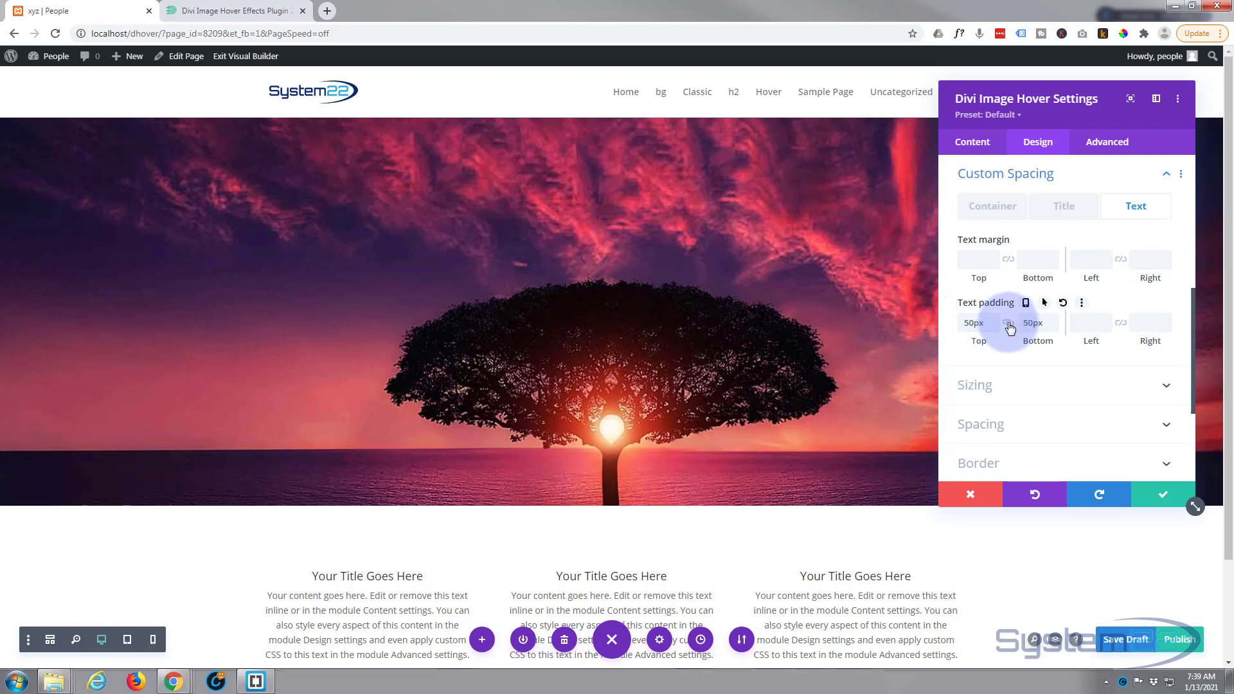
pyautogui.click(1008, 324)
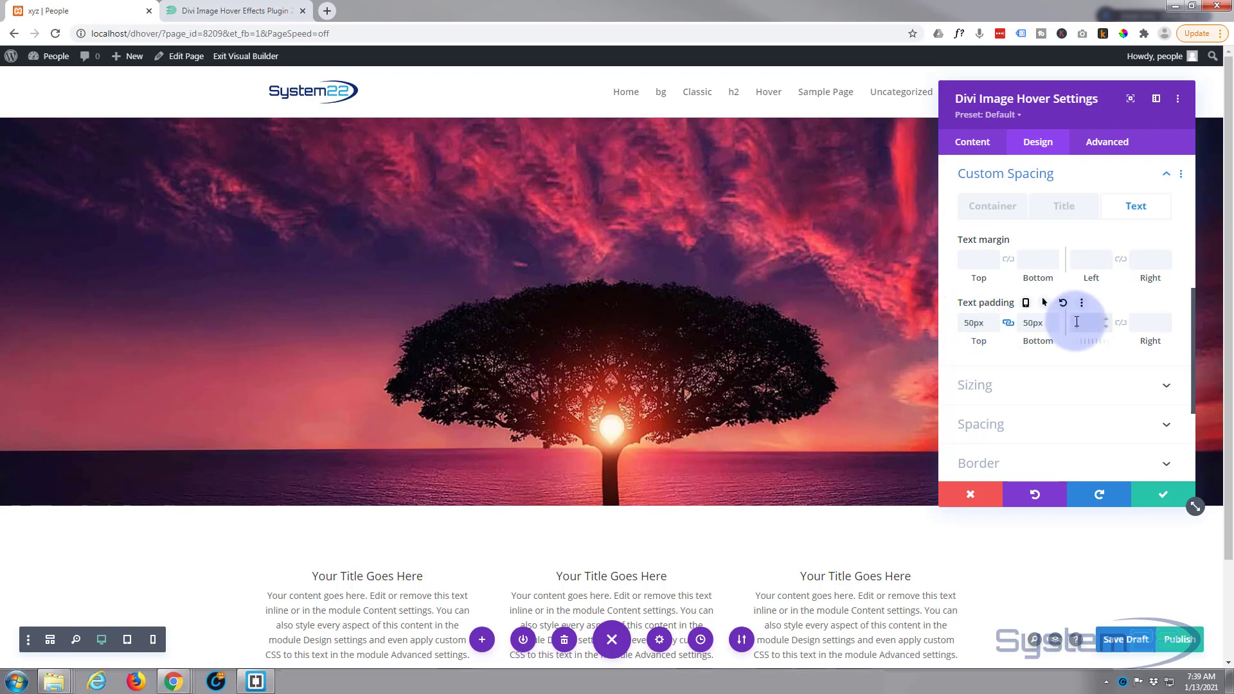
pyautogui.click(1078, 322)
pyautogui.write('50')
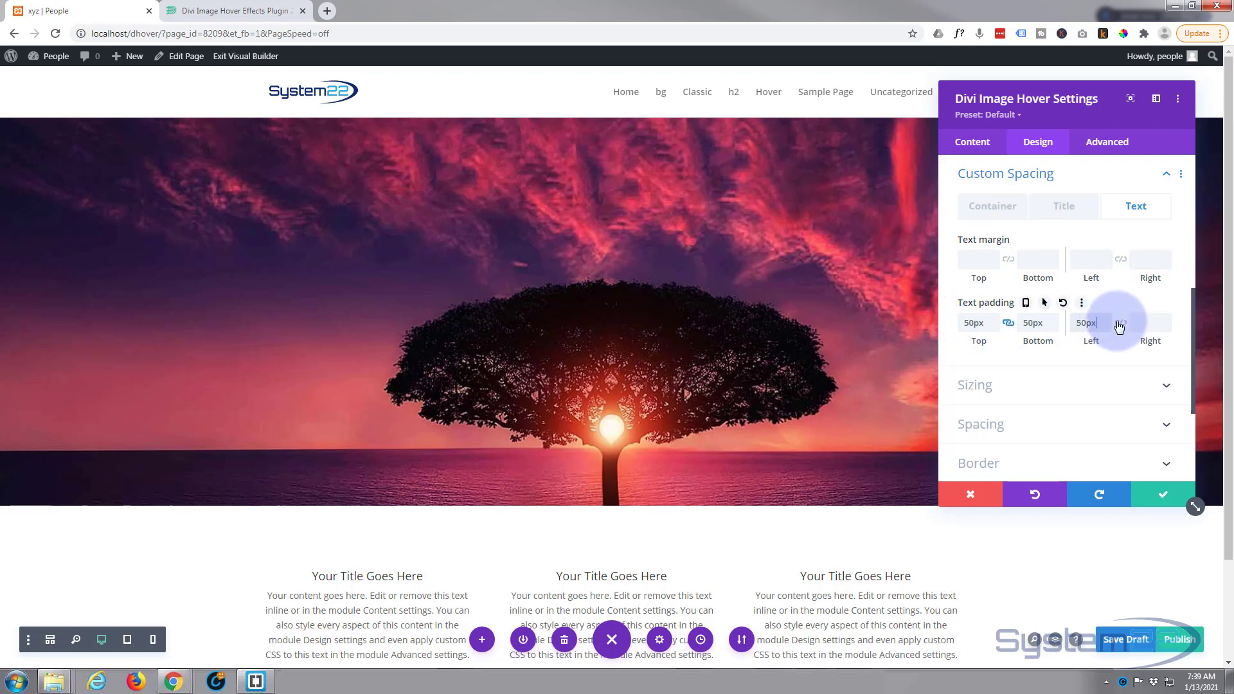
pyautogui.click(1119, 325)
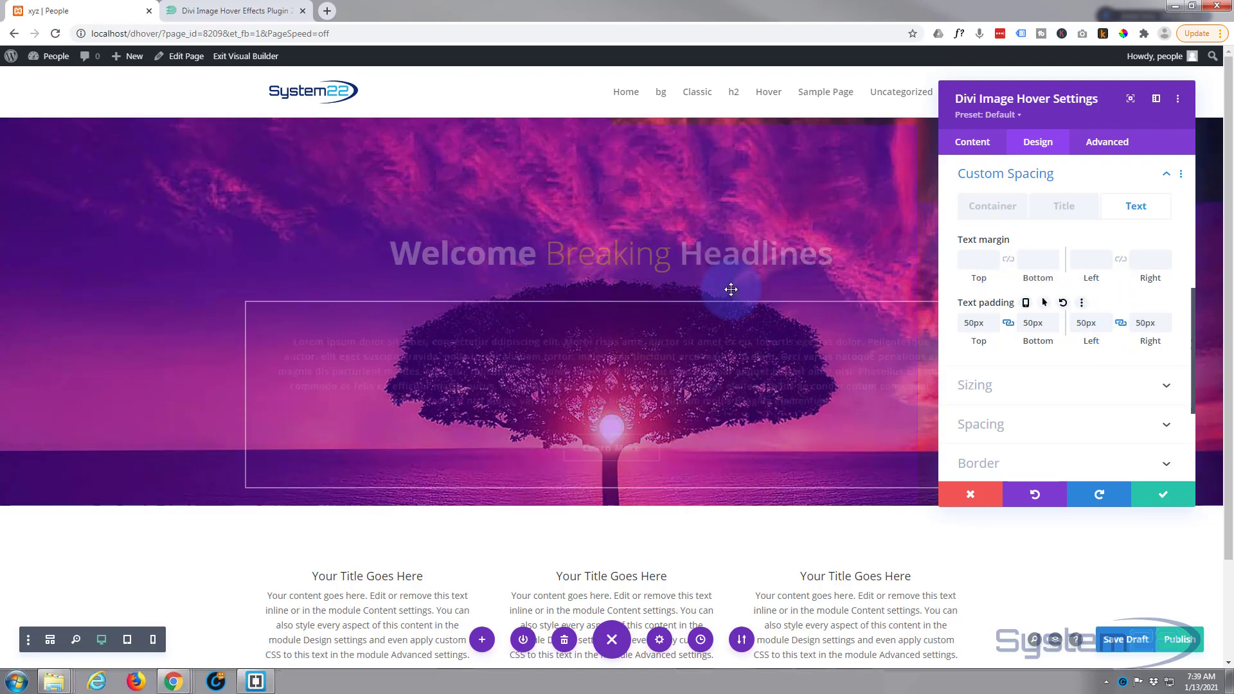
pyautogui.scroll(-2, 700, 316)
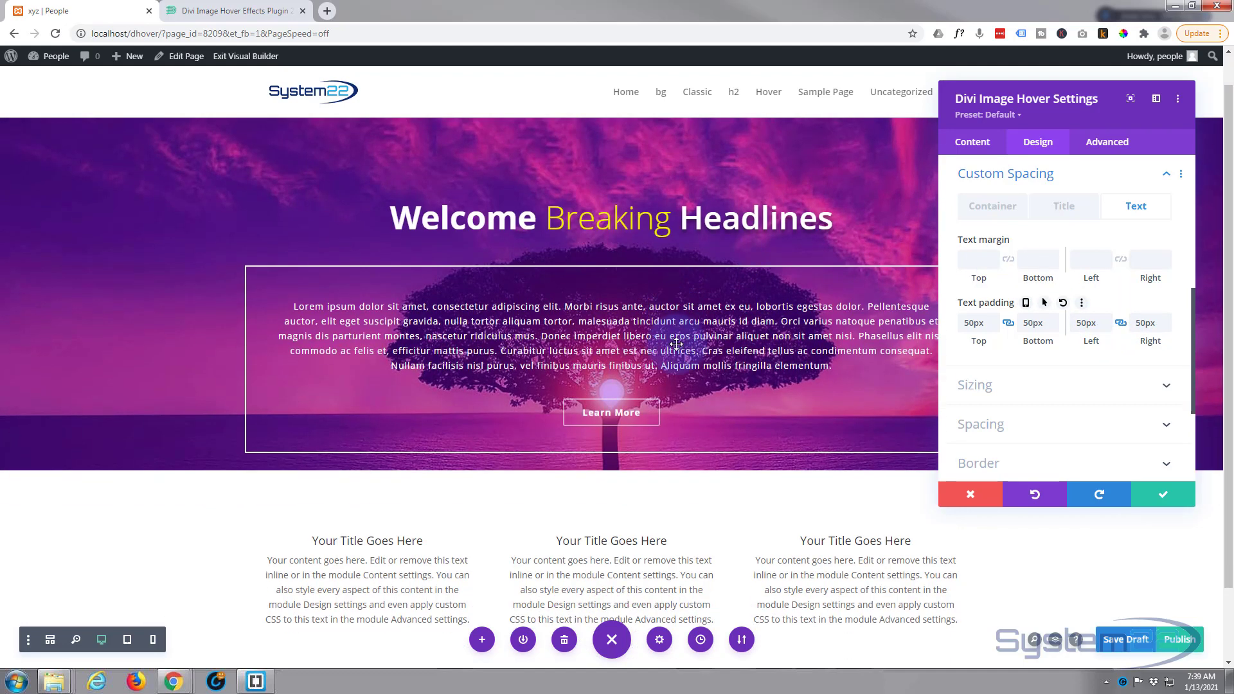
pyautogui.scroll(2, 705, 307)
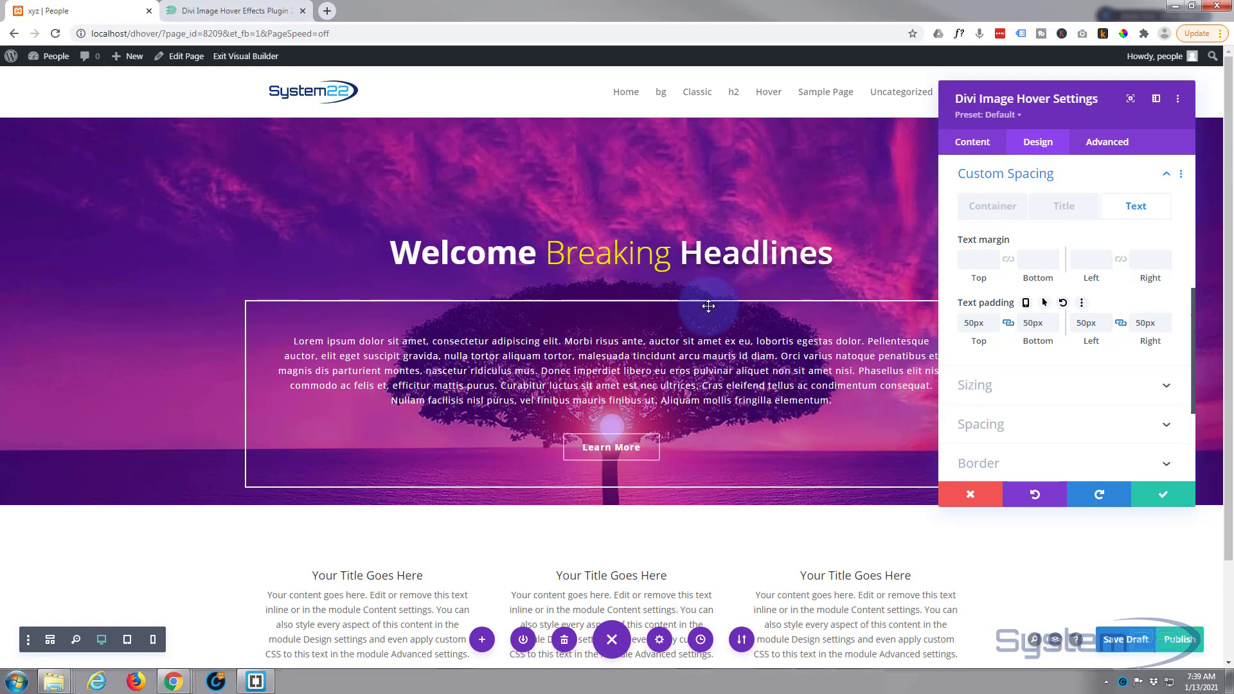
# Apply the bottom-edge box shadow preset with a 12px vertical position to the image hover module.
pyautogui.scroll(-1, 1074, 344)
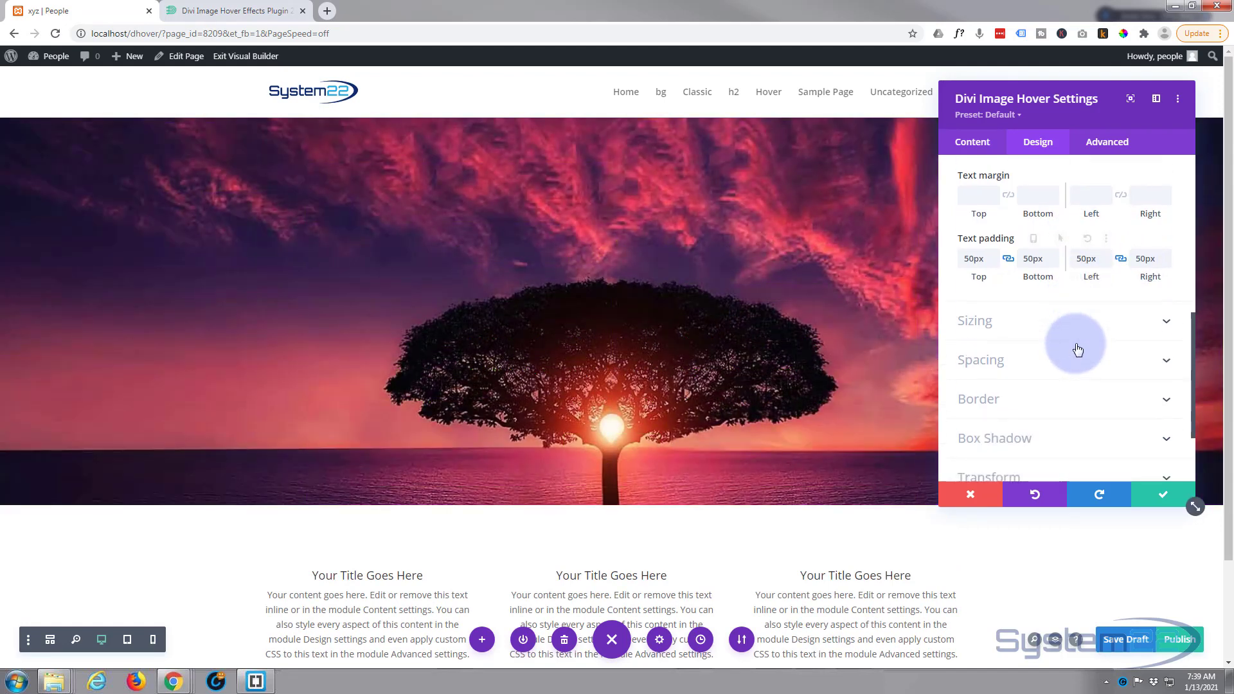
pyautogui.scroll(-2, 1078, 350)
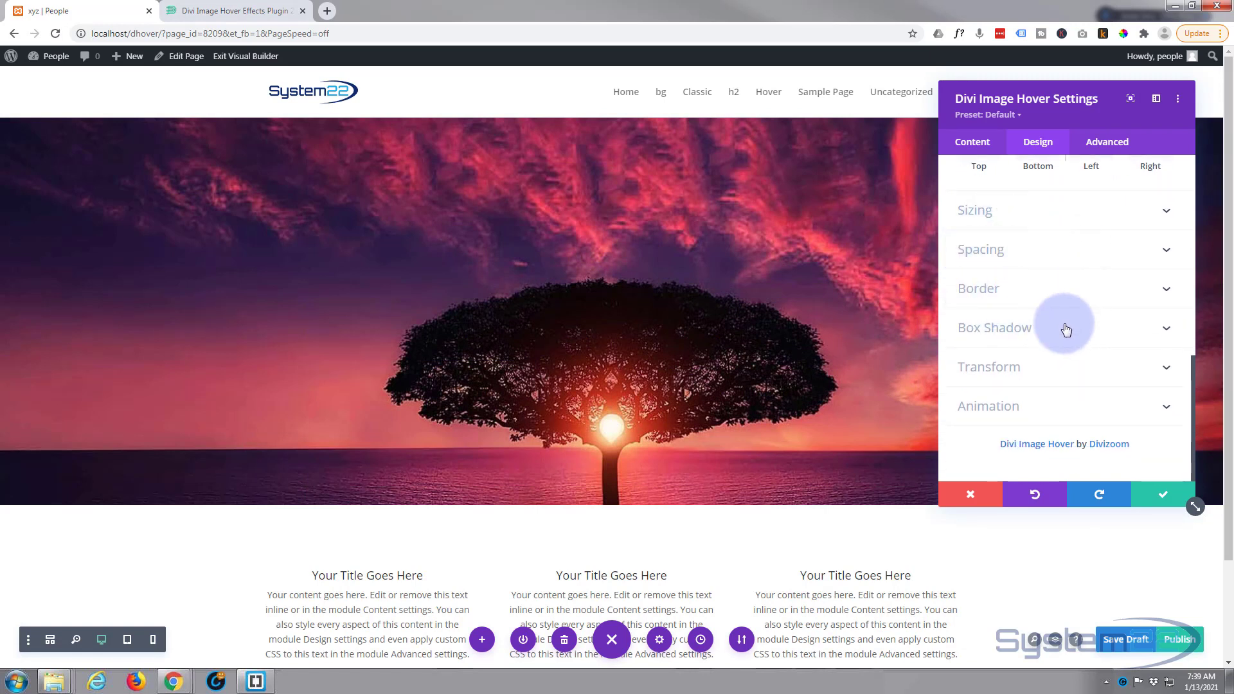
pyautogui.click(1040, 332)
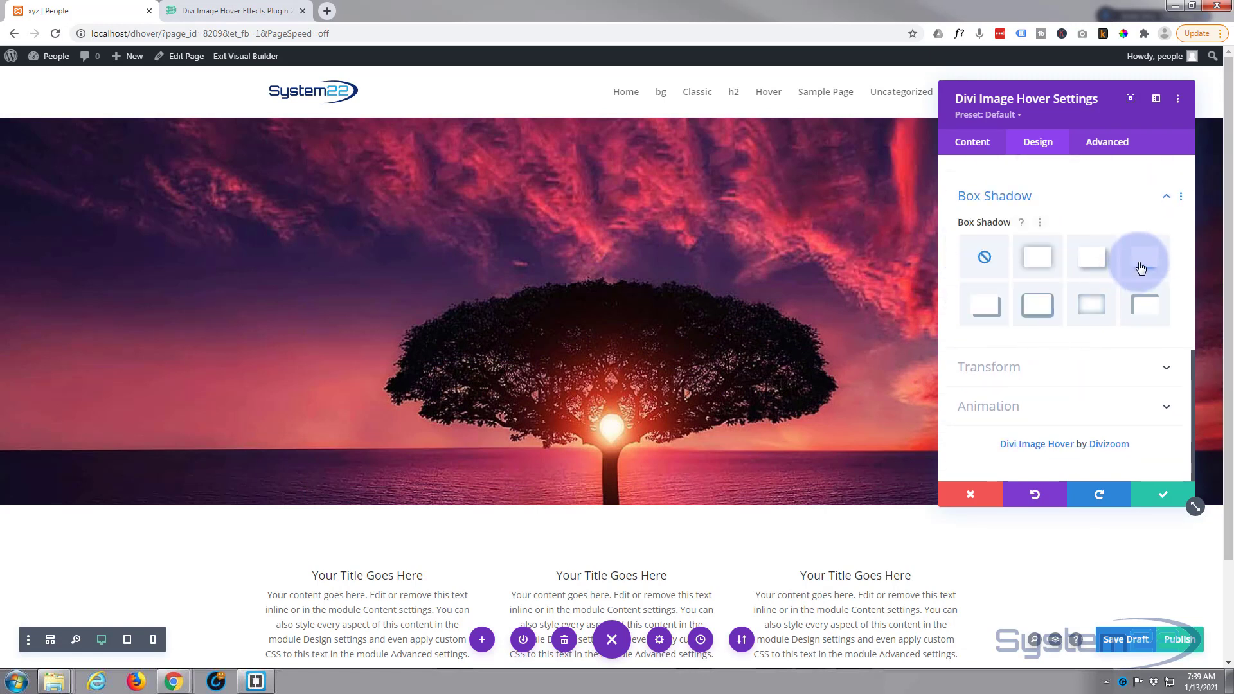
pyautogui.click(1126, 278)
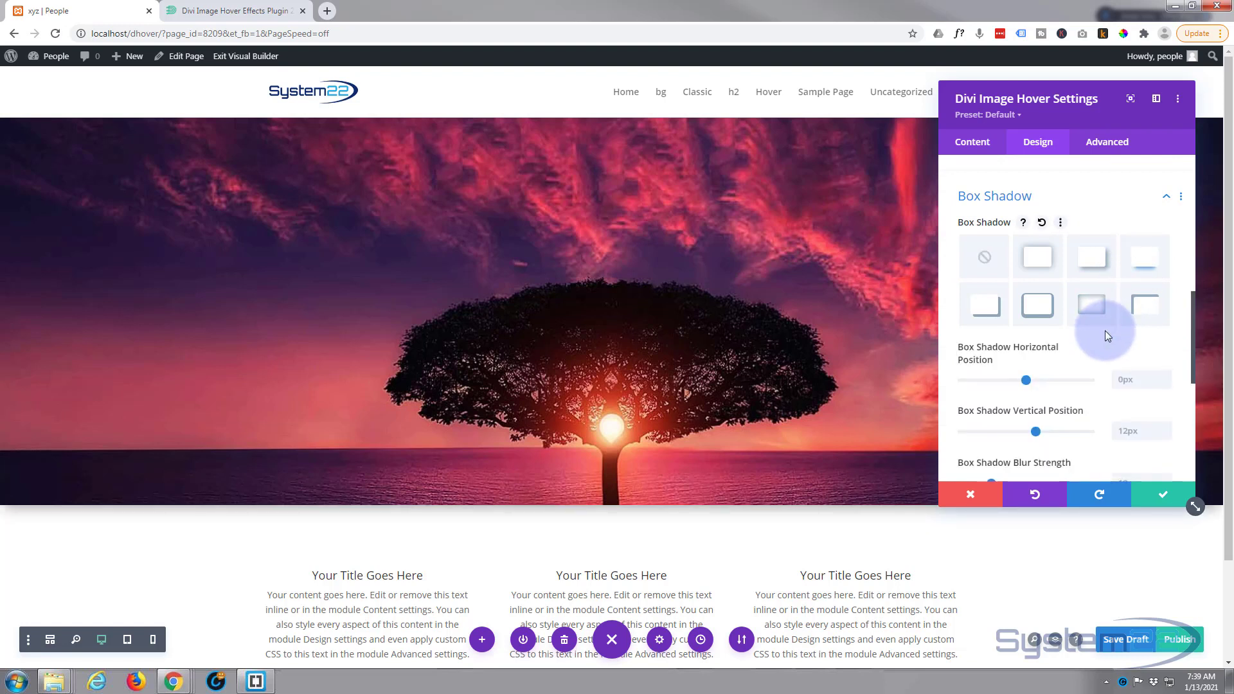
# Set the image height to 700px in the module's content options, preview the hover effect, and save the module settings.
pyautogui.scroll(4, 1108, 332)
pyautogui.scroll(2, 1109, 336)
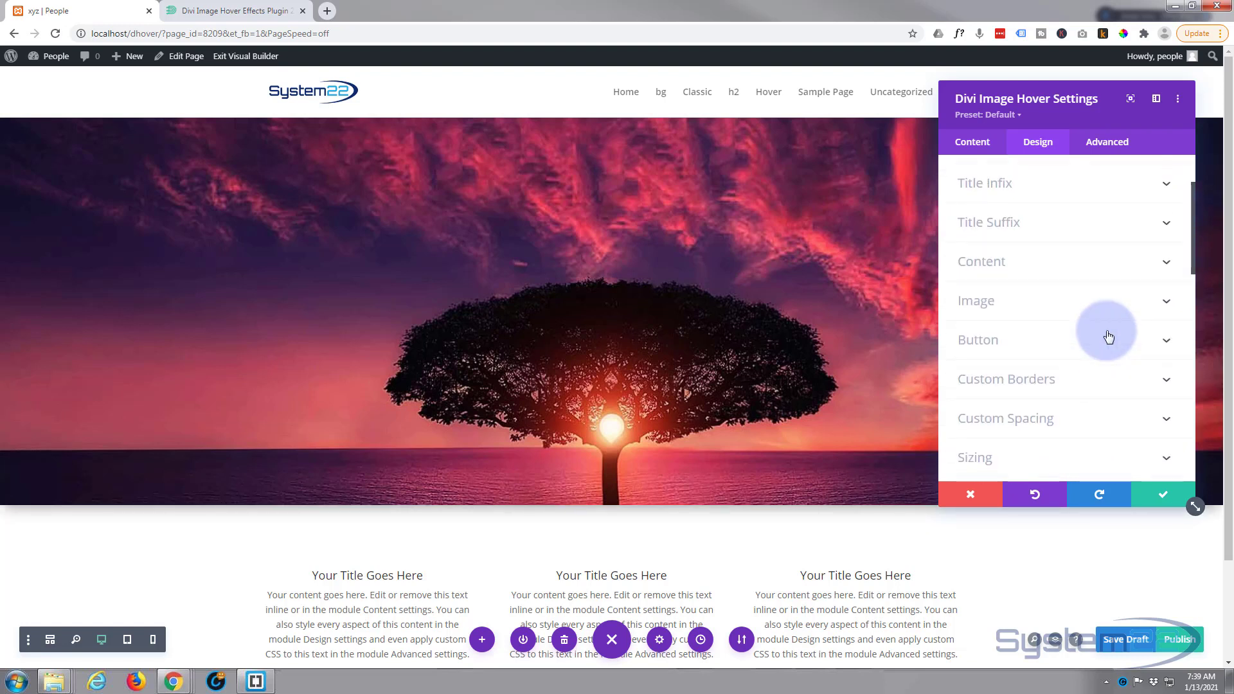
pyautogui.scroll(3, 1108, 337)
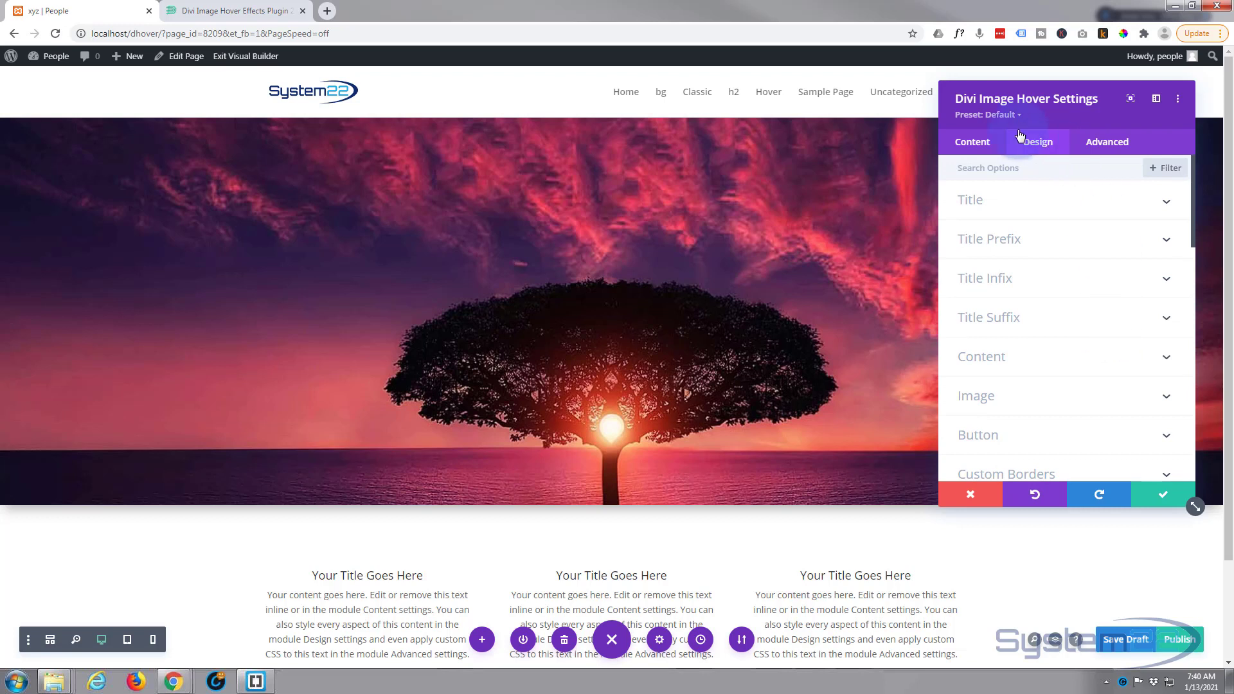
pyautogui.click(983, 144)
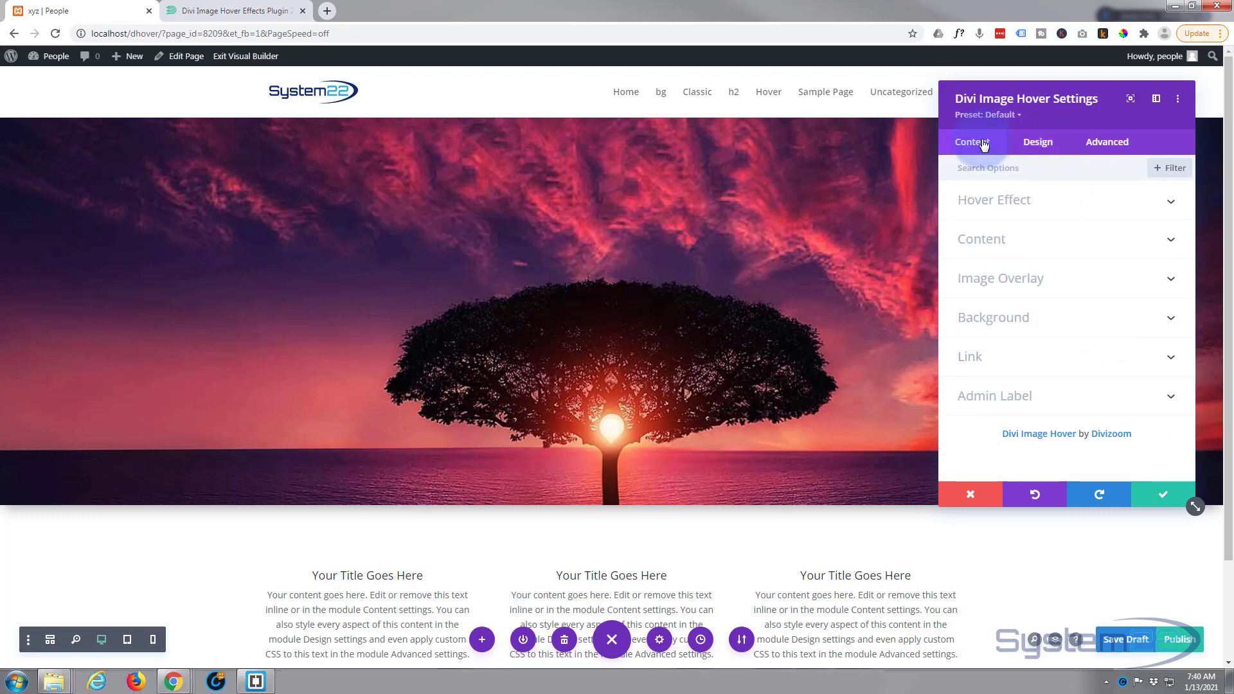
pyautogui.click(1034, 248)
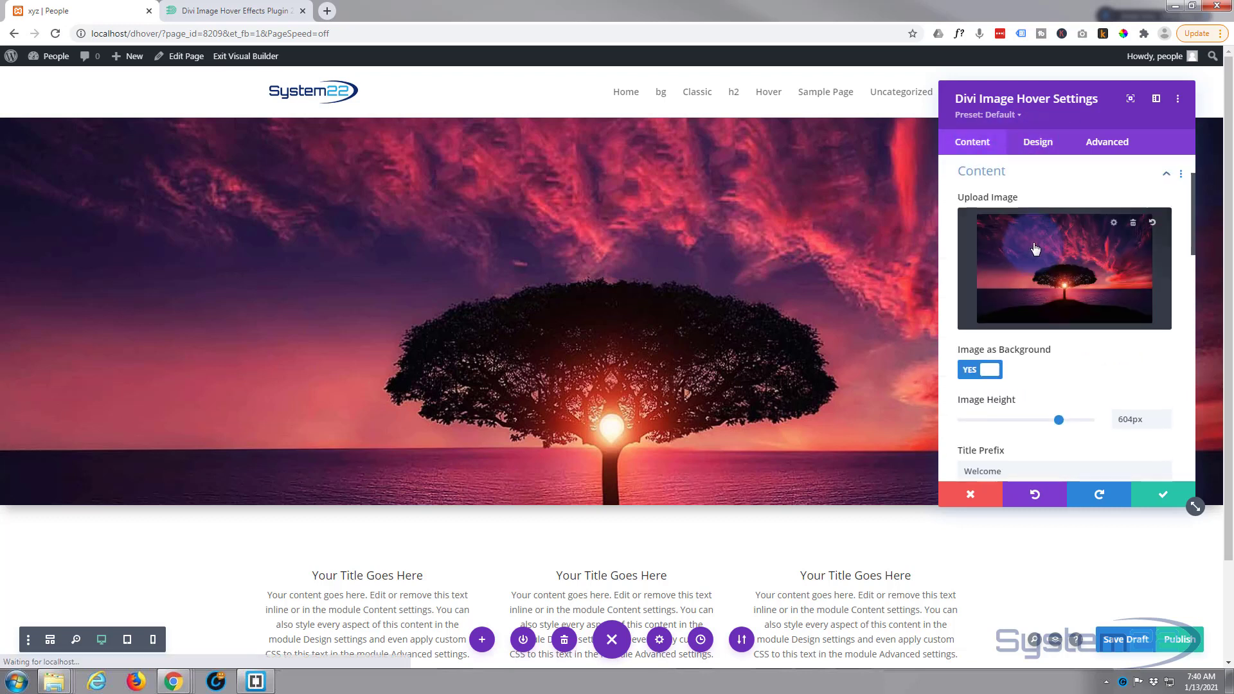
pyautogui.scroll(-1, 1044, 295)
pyautogui.click(1067, 369)
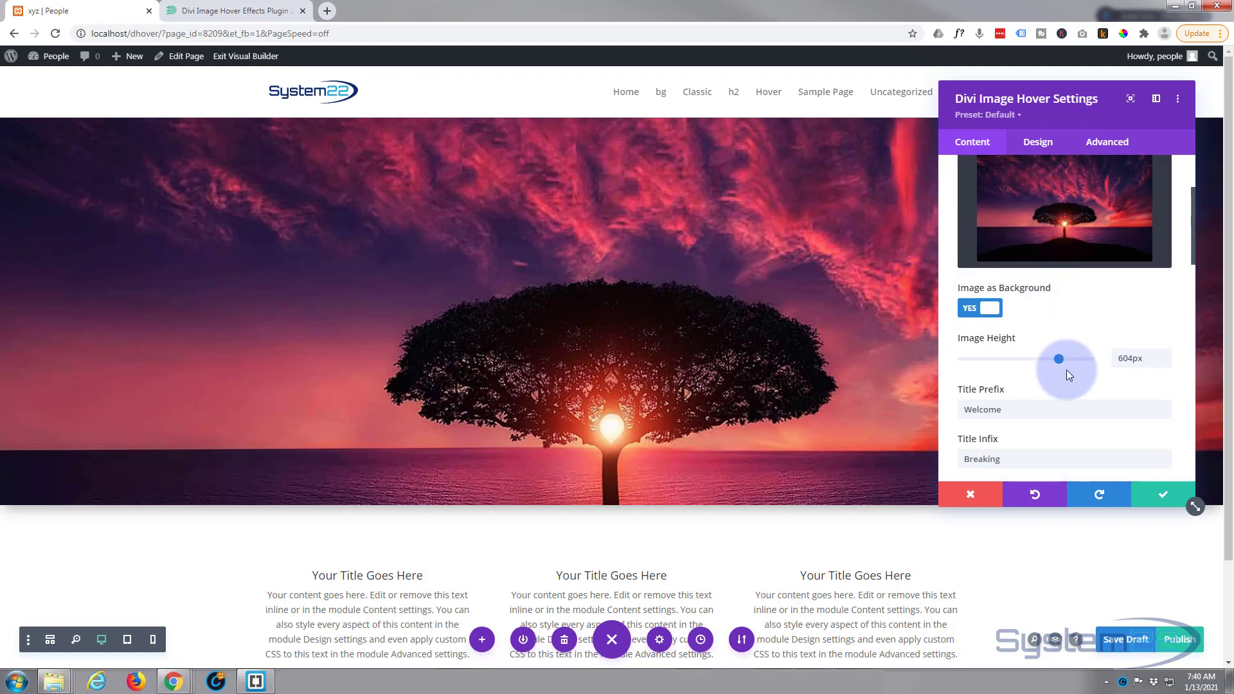
pyautogui.moveTo(1061, 359); pyautogui.dragTo(1075, 357)
pyautogui.moveTo(918, 360)
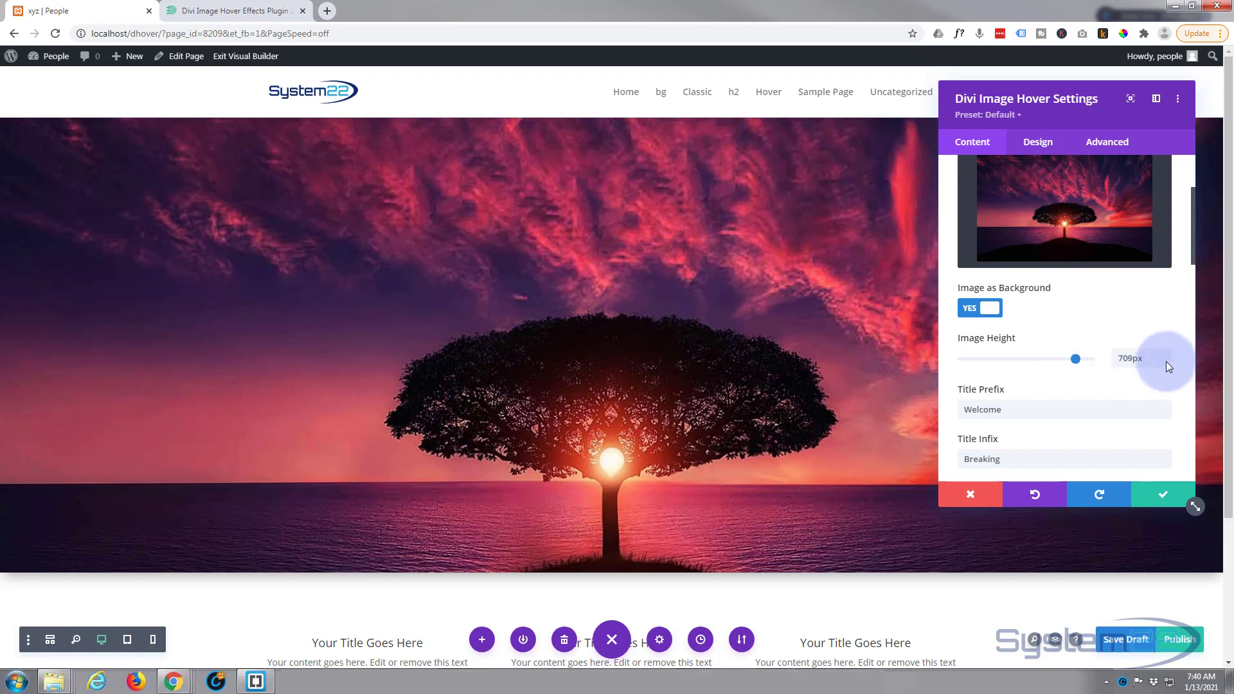
pyautogui.click(1166, 360)
pyautogui.click(1166, 361)
pyautogui.click(1166, 361)
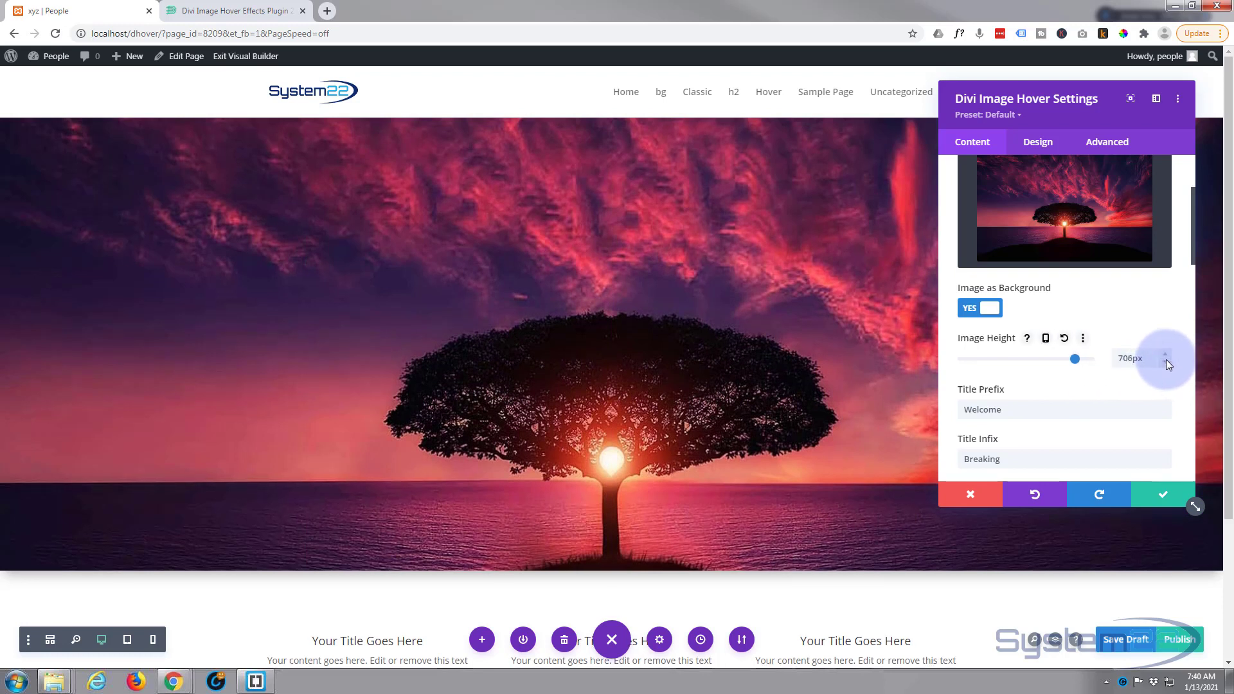
pyautogui.click(1166, 361)
pyautogui.click(1166, 361)
pyautogui.click(1166, 361)
pyautogui.click(1167, 361)
pyautogui.click(1166, 360)
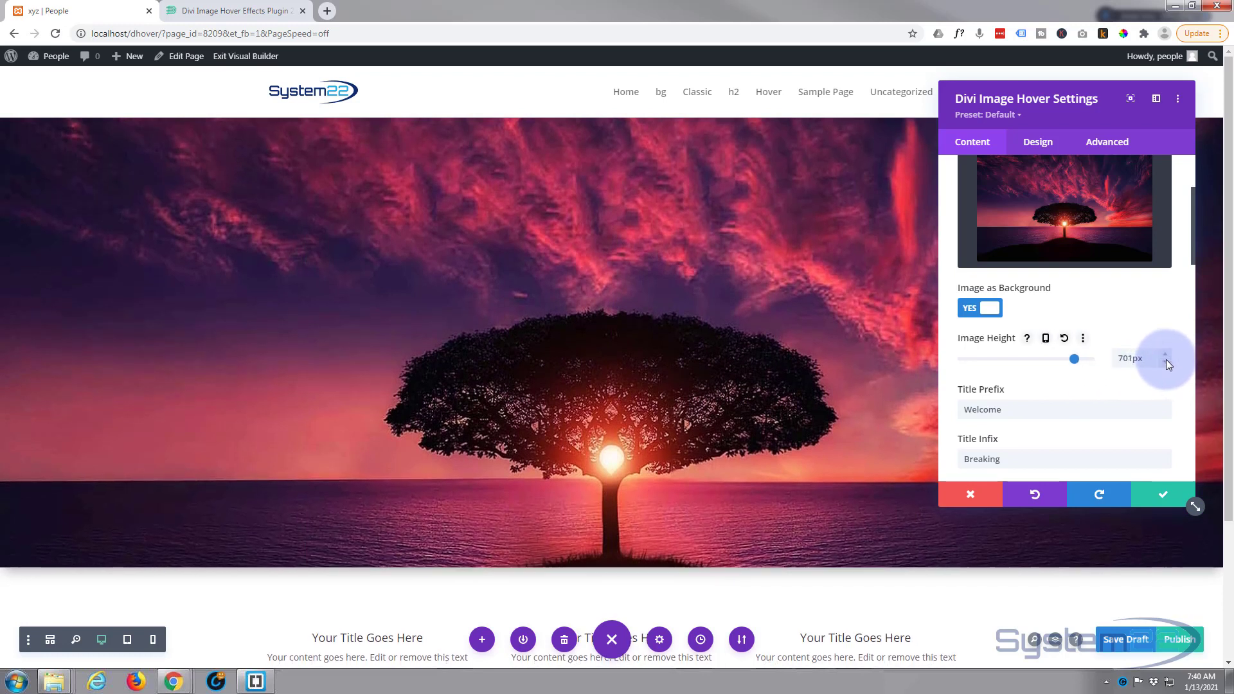
pyautogui.click(1166, 360)
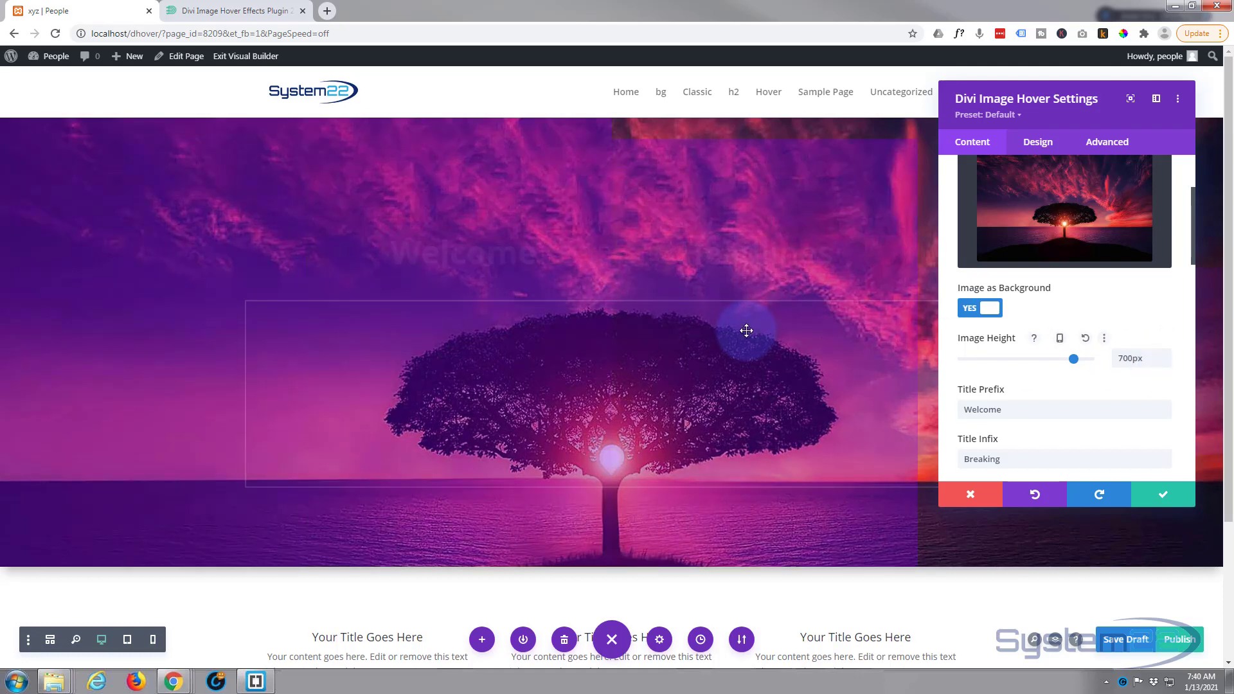
pyautogui.click(1164, 494)
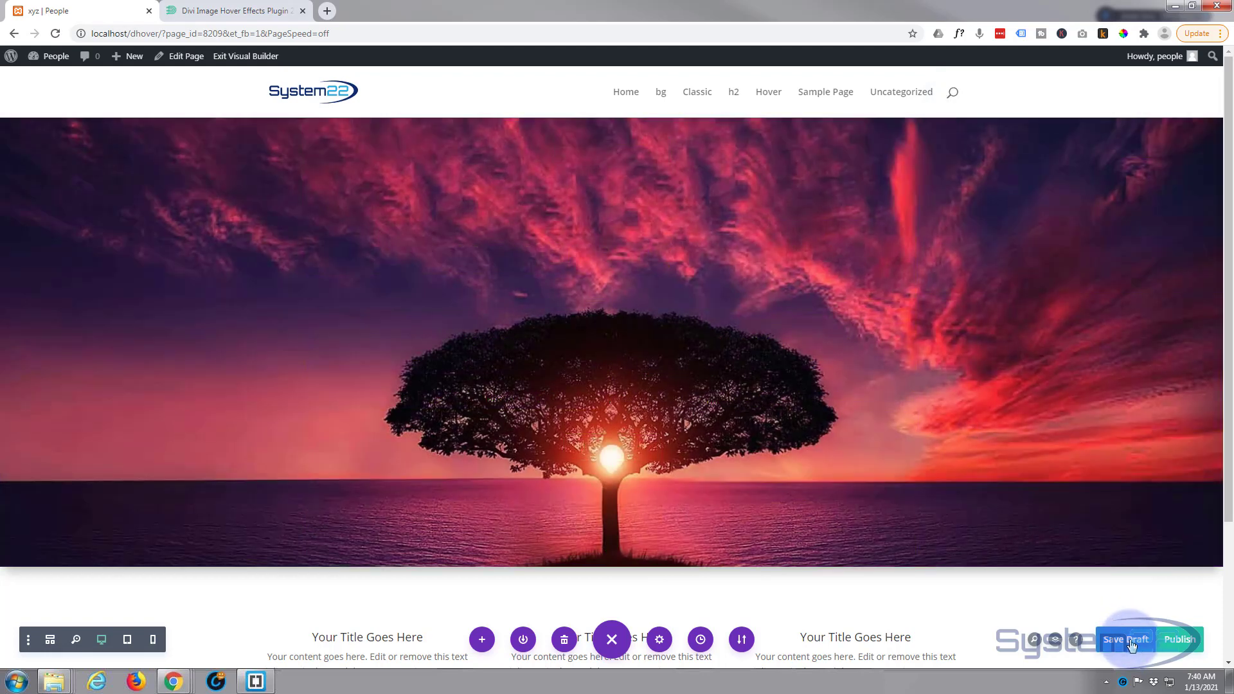
# Save the page as a draft and exit the visual builder to the front-end page.
pyautogui.click(1130, 641)
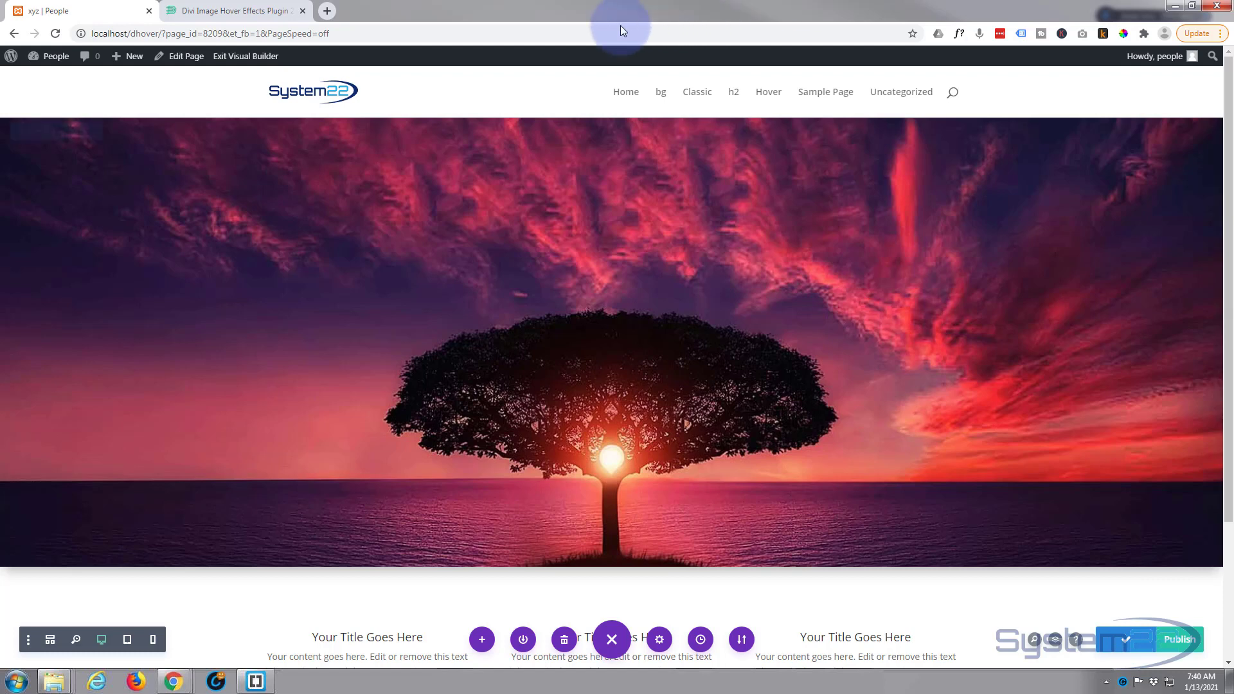
pyautogui.click(254, 62)
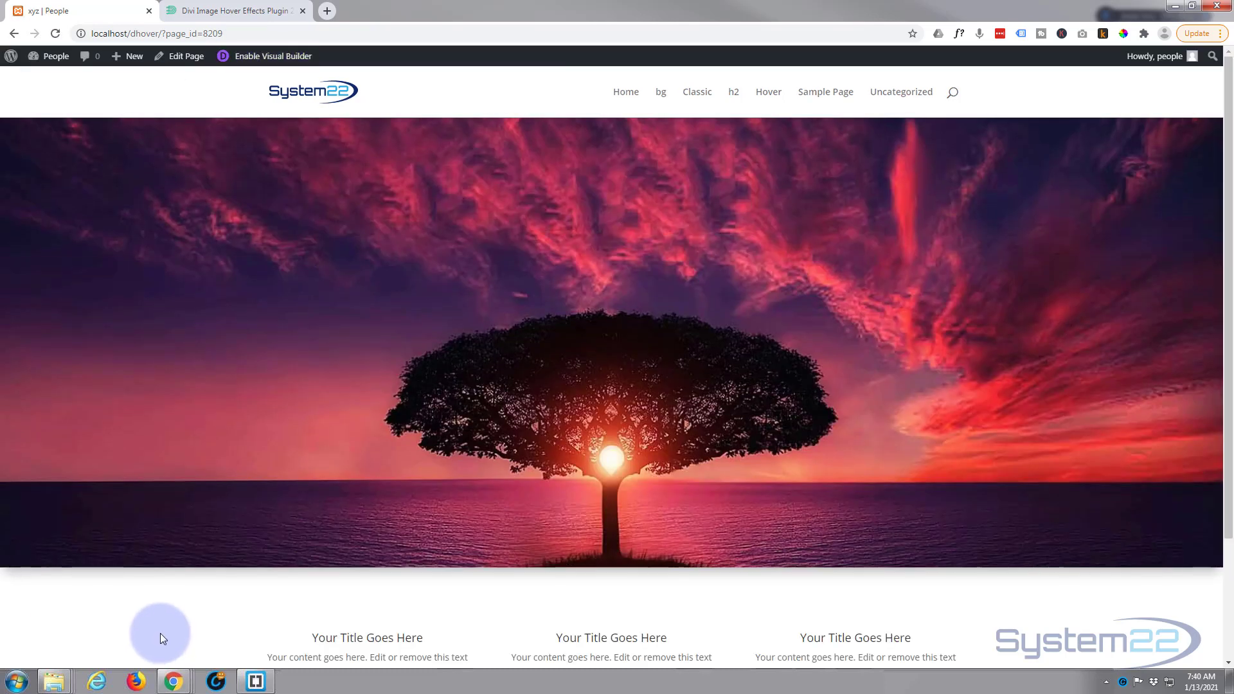
# Preview the tree image's hover effect on the front-end page and look at the Divi Image Hover product page.
pyautogui.scroll(-2, 163, 623)
pyautogui.scroll(2, 163, 623)
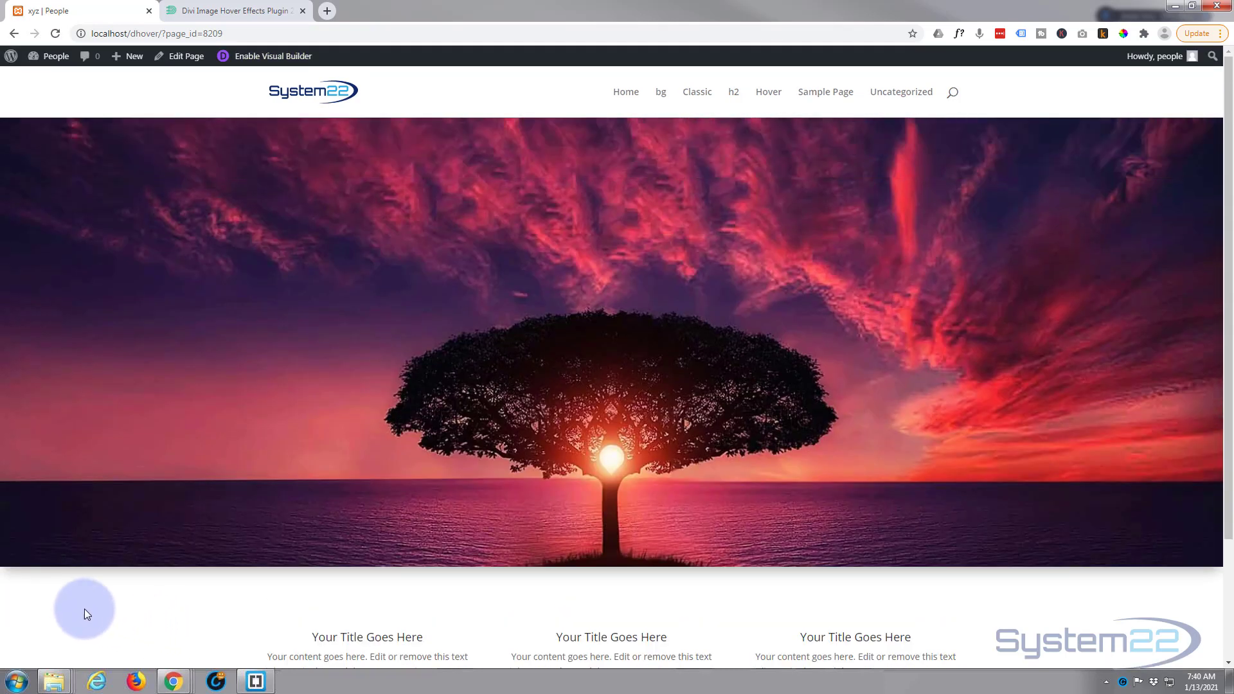
pyautogui.moveTo(404, 361)
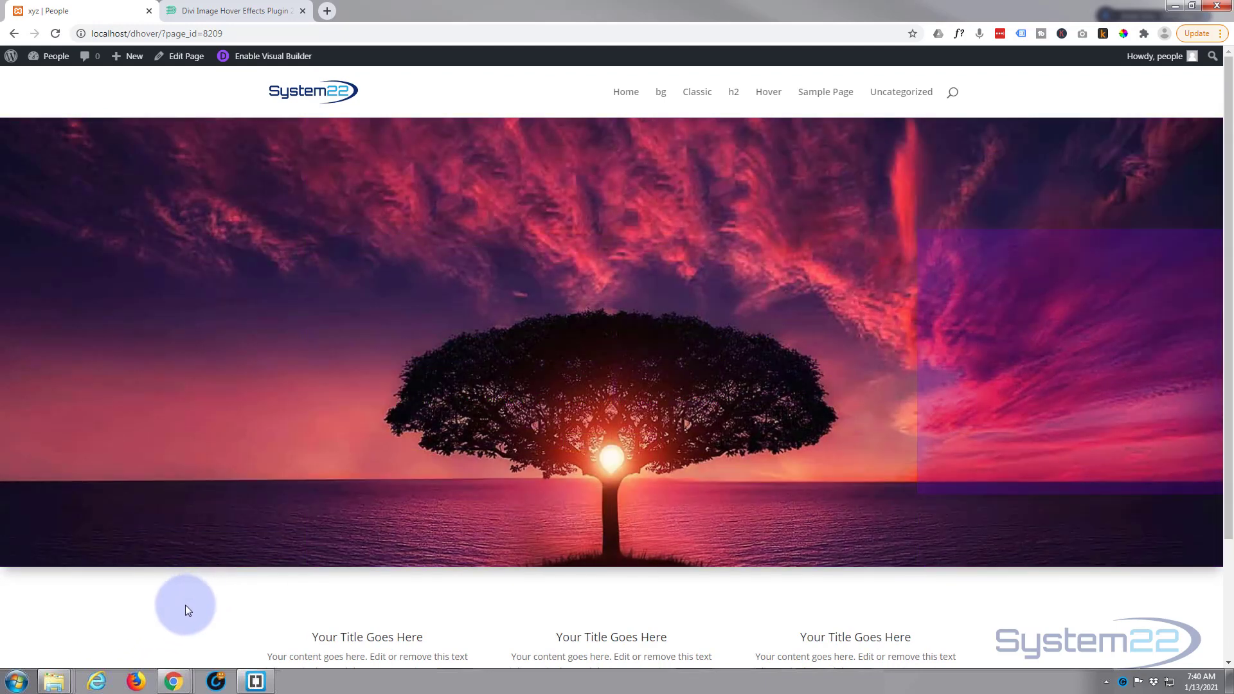
pyautogui.moveTo(346, 461)
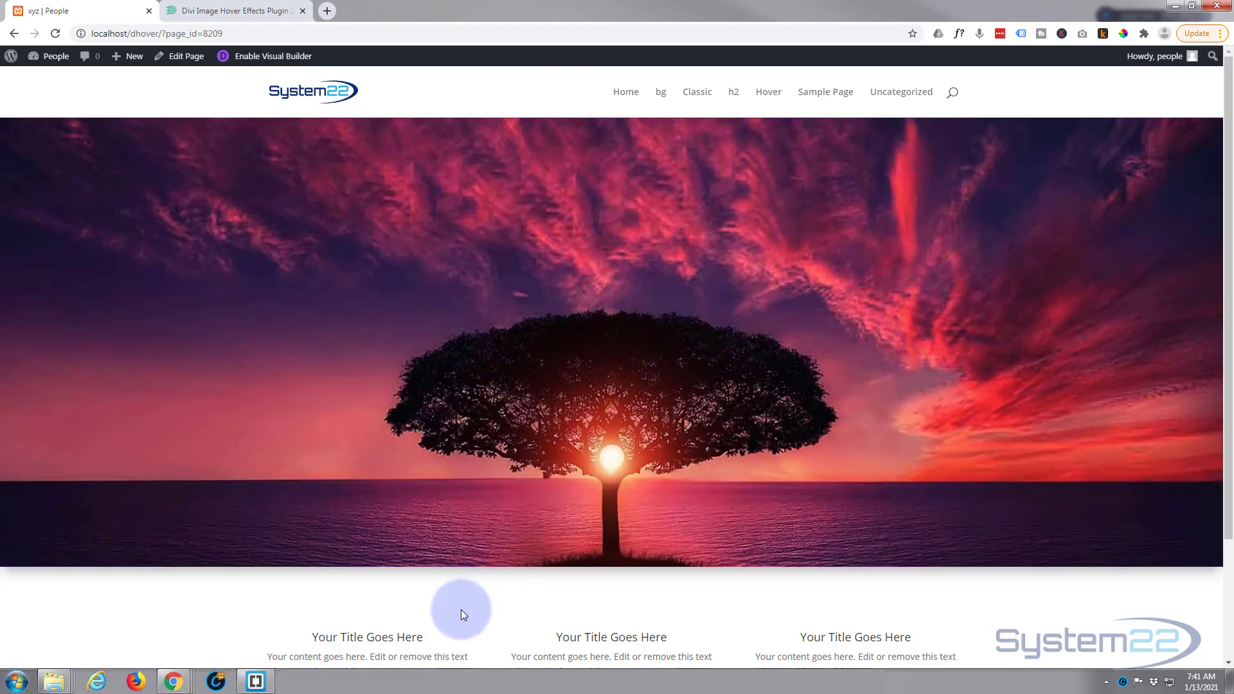
pyautogui.moveTo(434, 451)
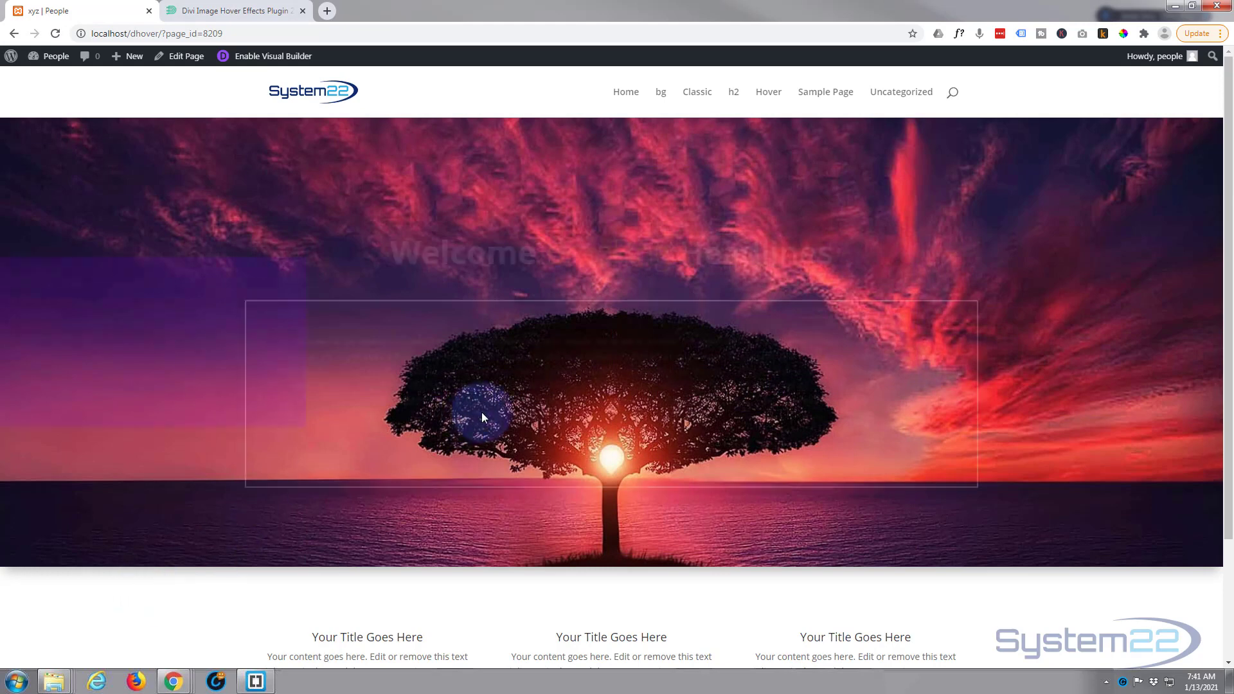
pyautogui.moveTo(482, 416)
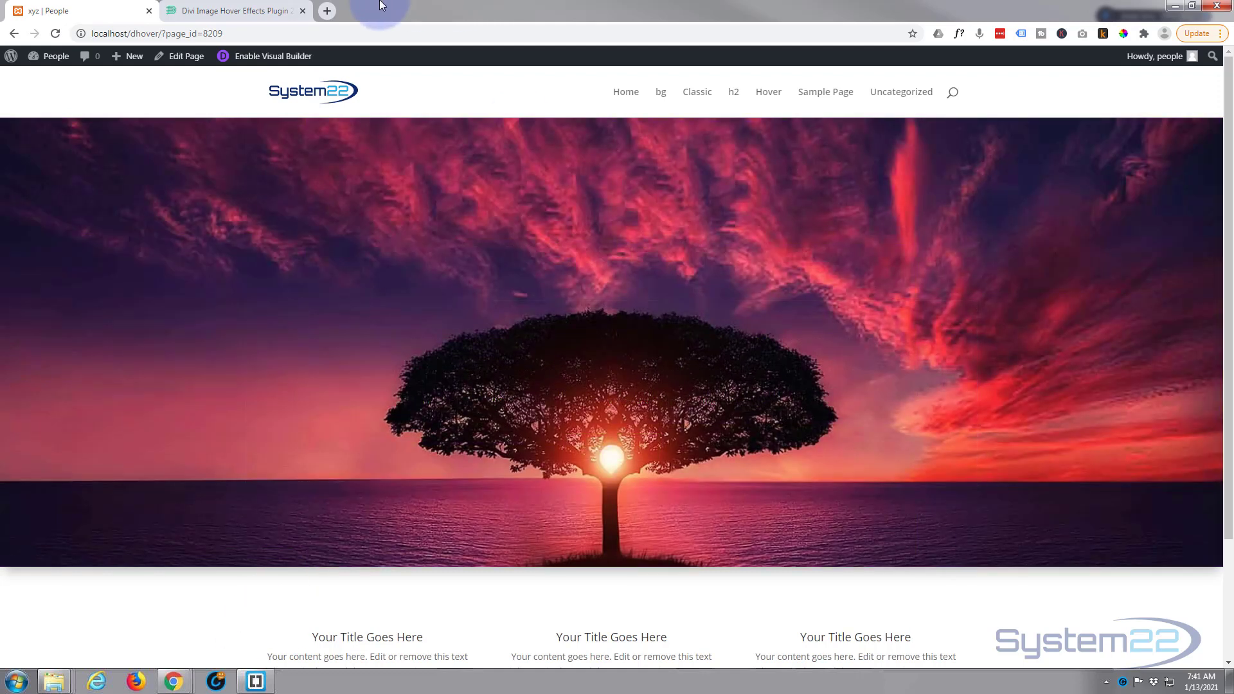
pyautogui.click(243, 11)
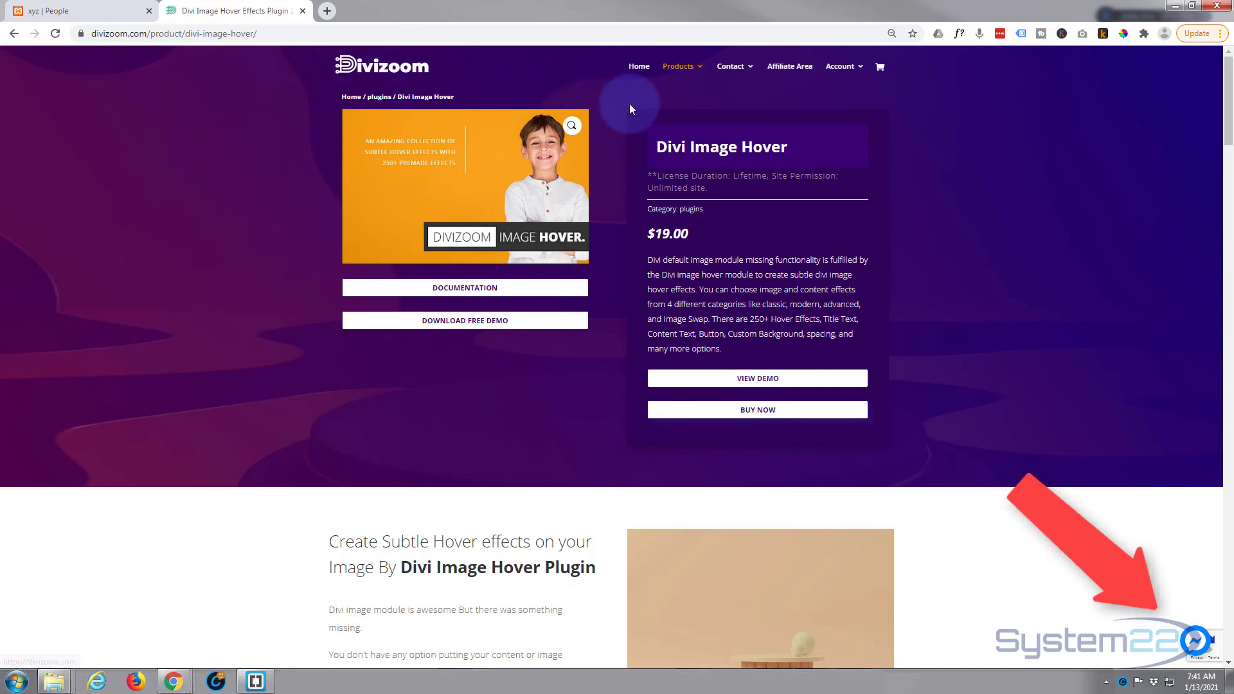
pyautogui.click(70, 11)
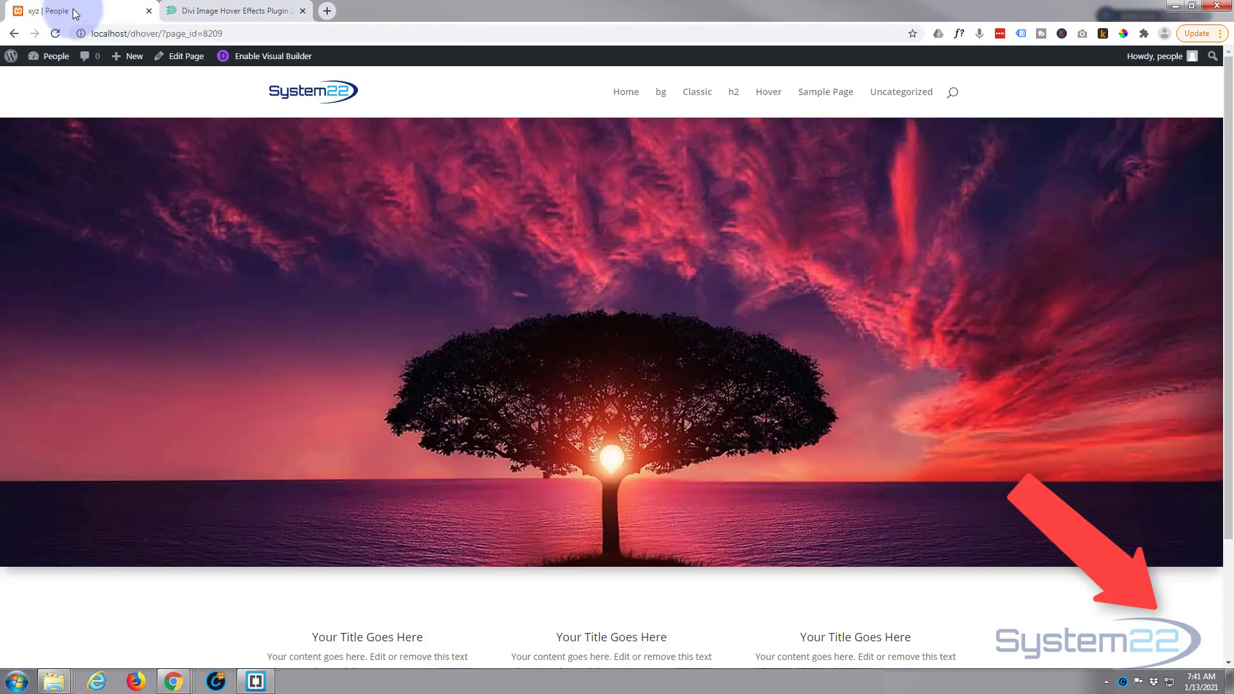